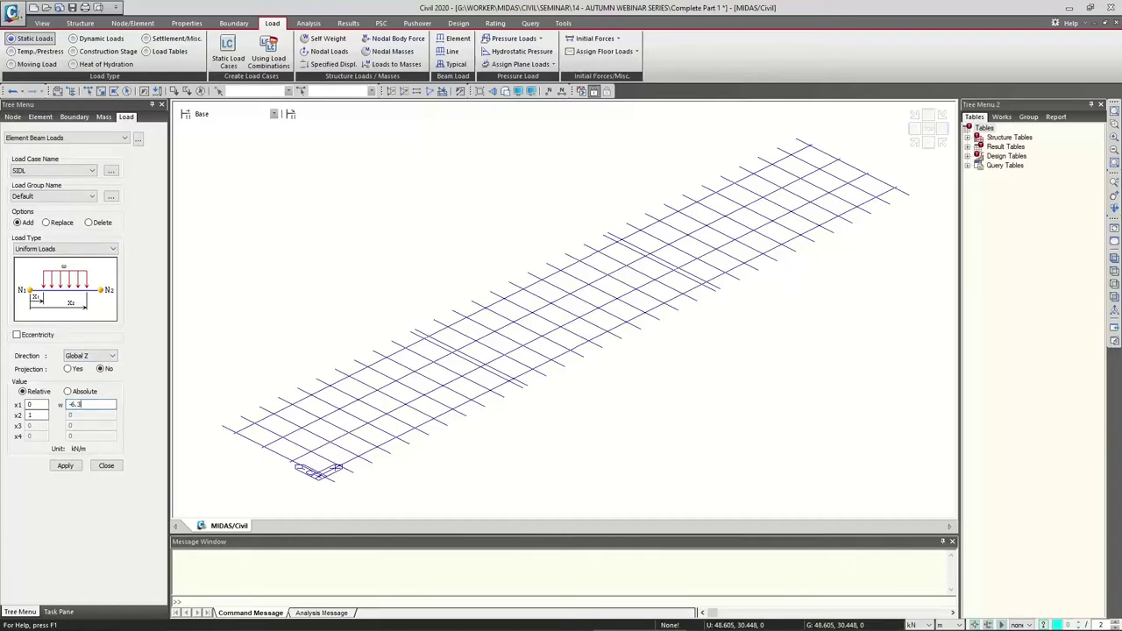
Switch to the PowerPoint slide show, read the static load calculation slide, and return to Civil 2020.
key(alt+Tab)
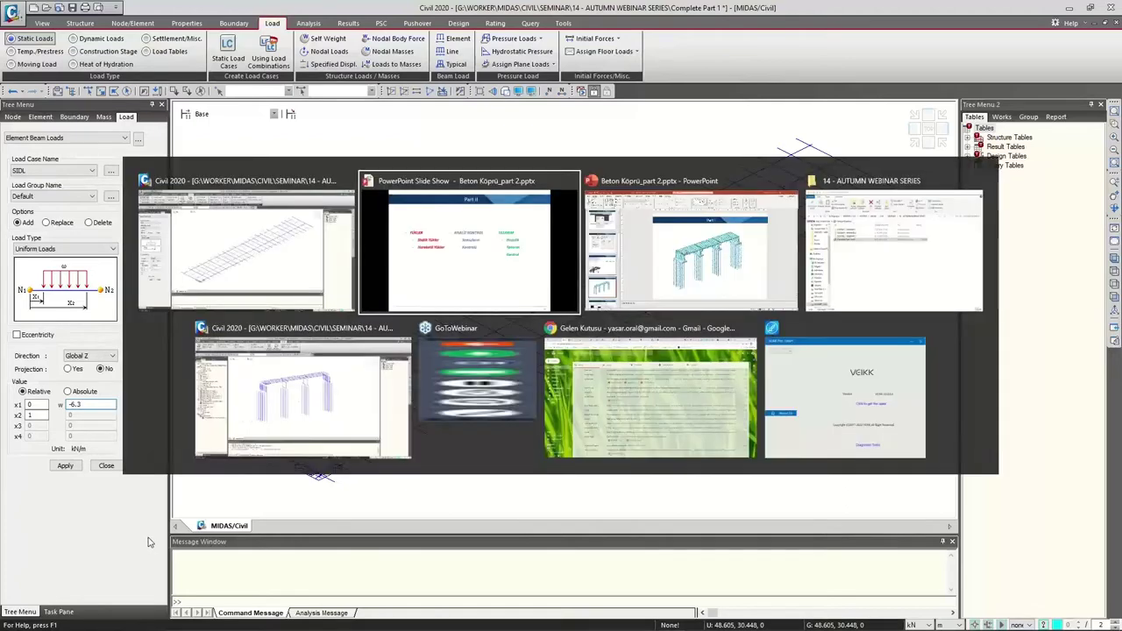
key(alt+Tab)
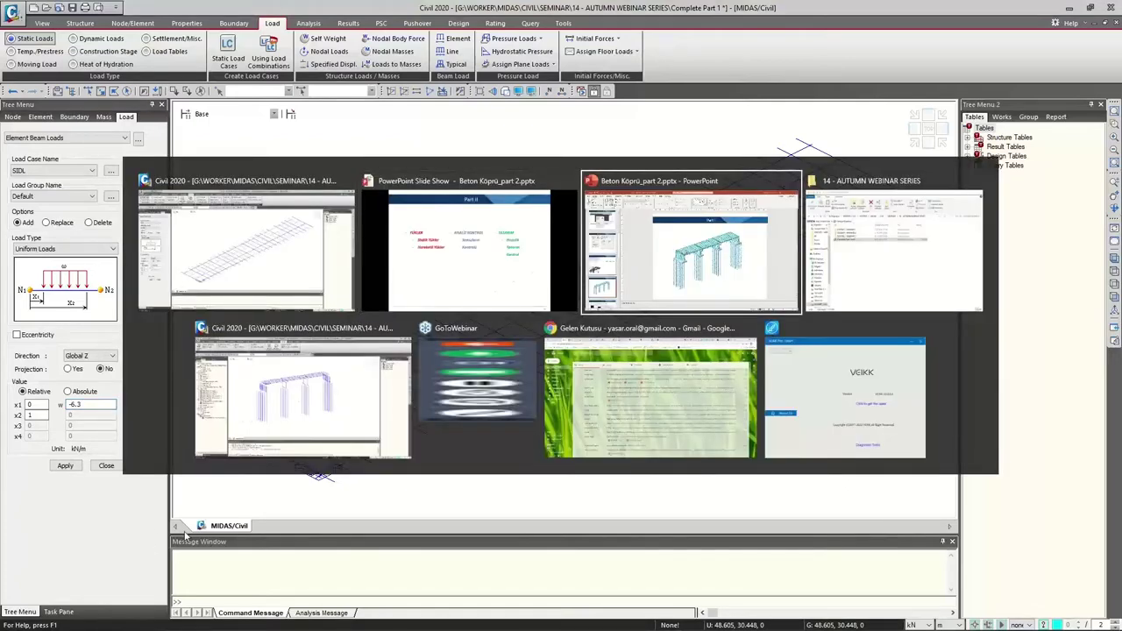
key(alt+shift+Tab)
key(Right)
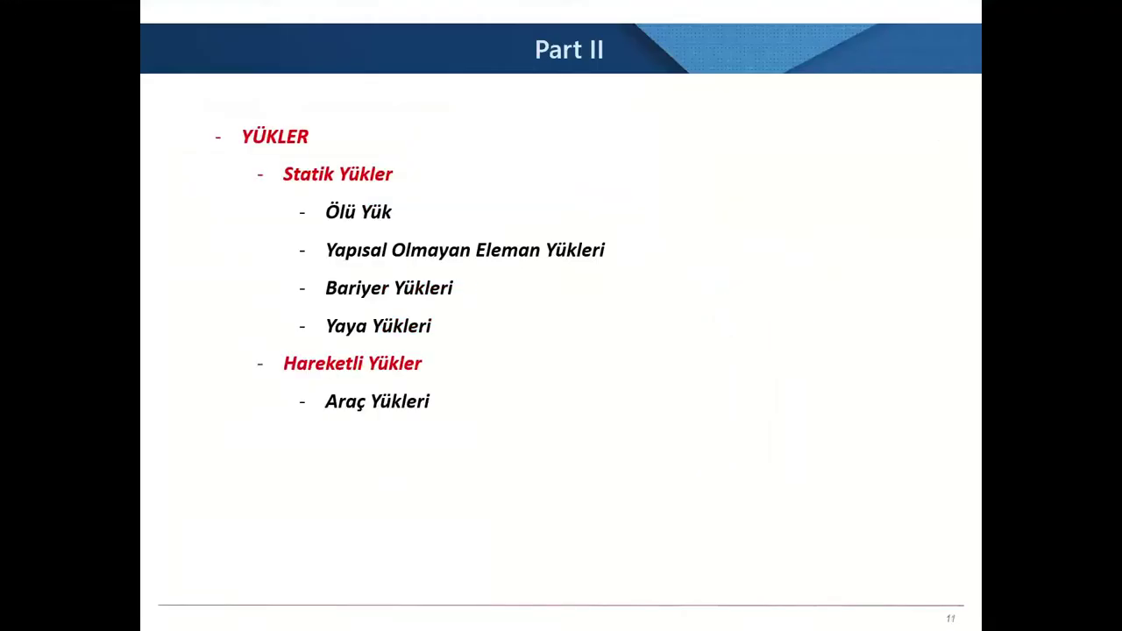
key(Right)
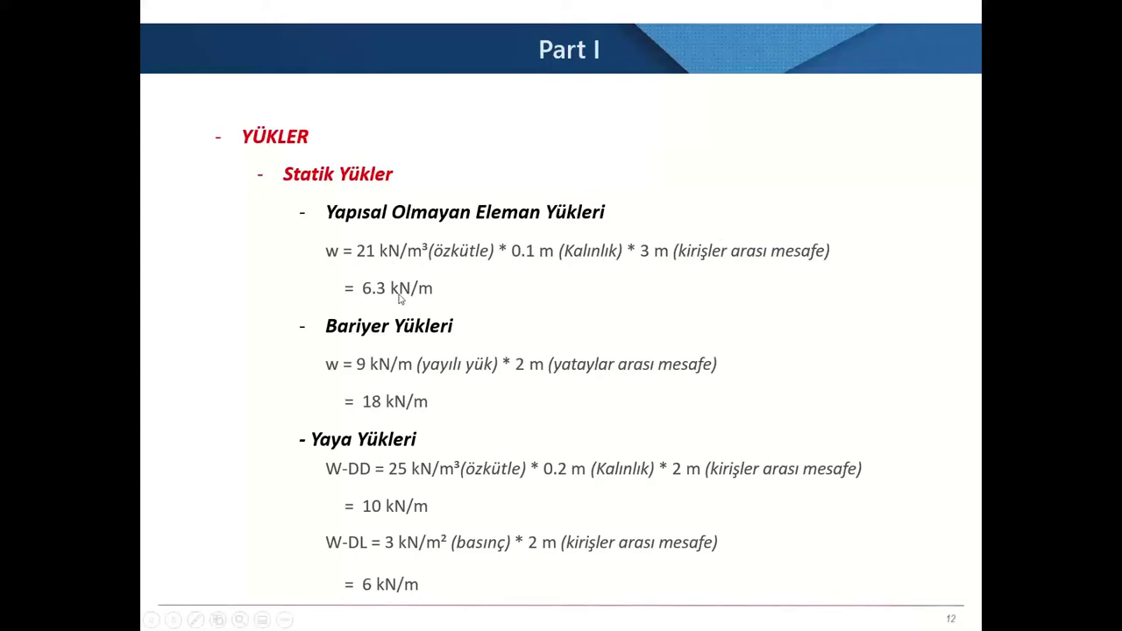
key(alt+Tab)
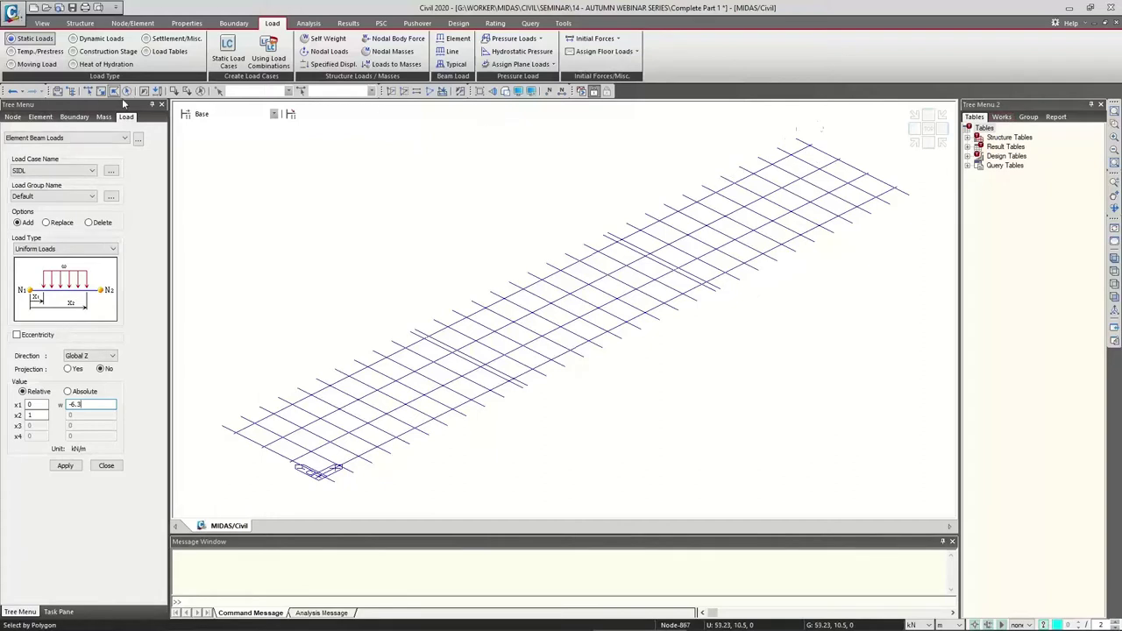
Hide the Tree Menu 2 pane and show it again.
right_click(927, 92)
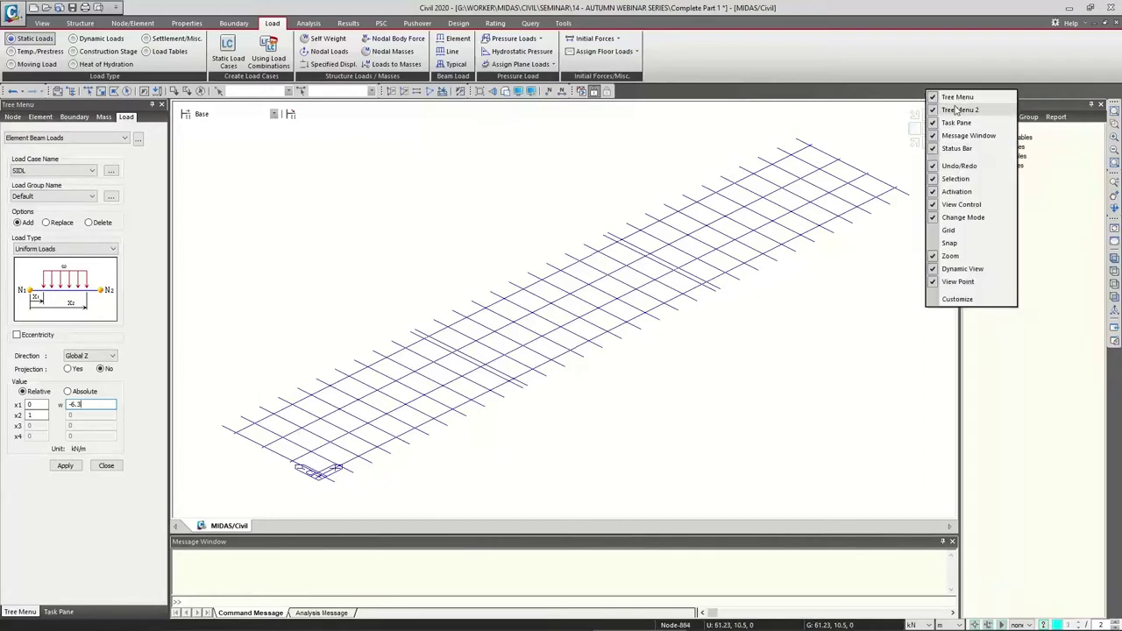
click(960, 110)
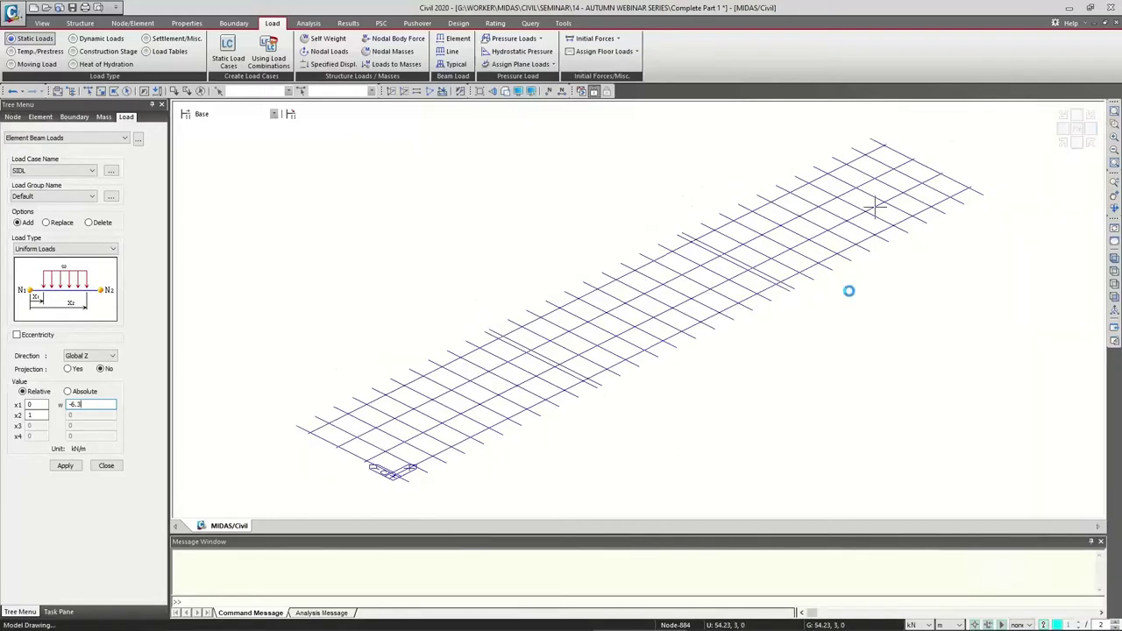
right_click(878, 95)
click(910, 114)
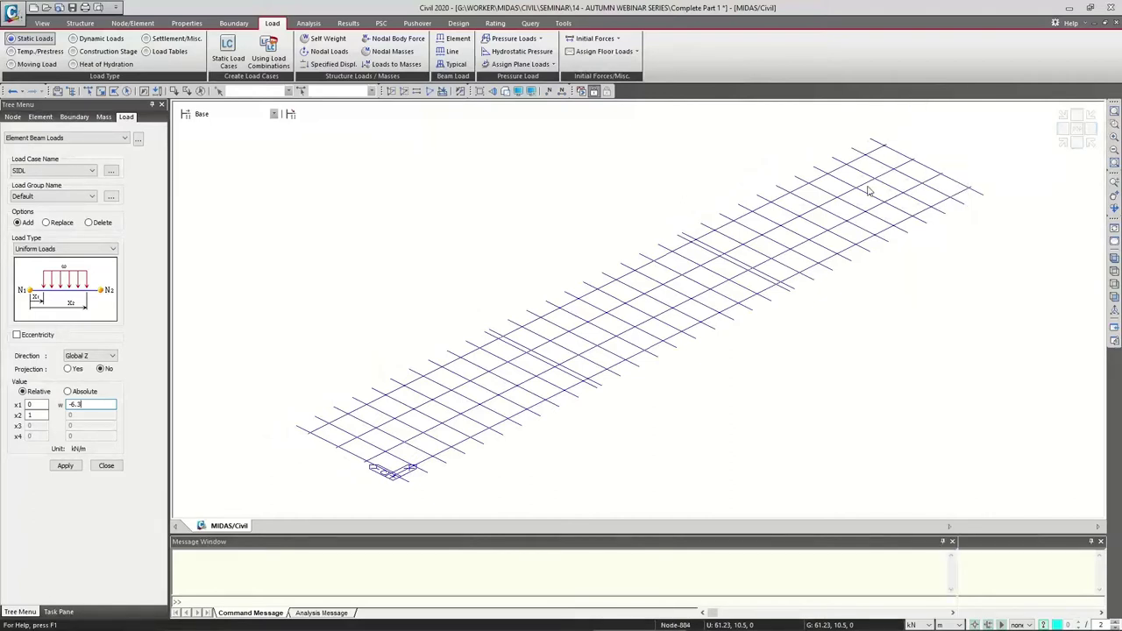
Expand the materials in the works tree and select all elements that use the Girder material.
click(1001, 117)
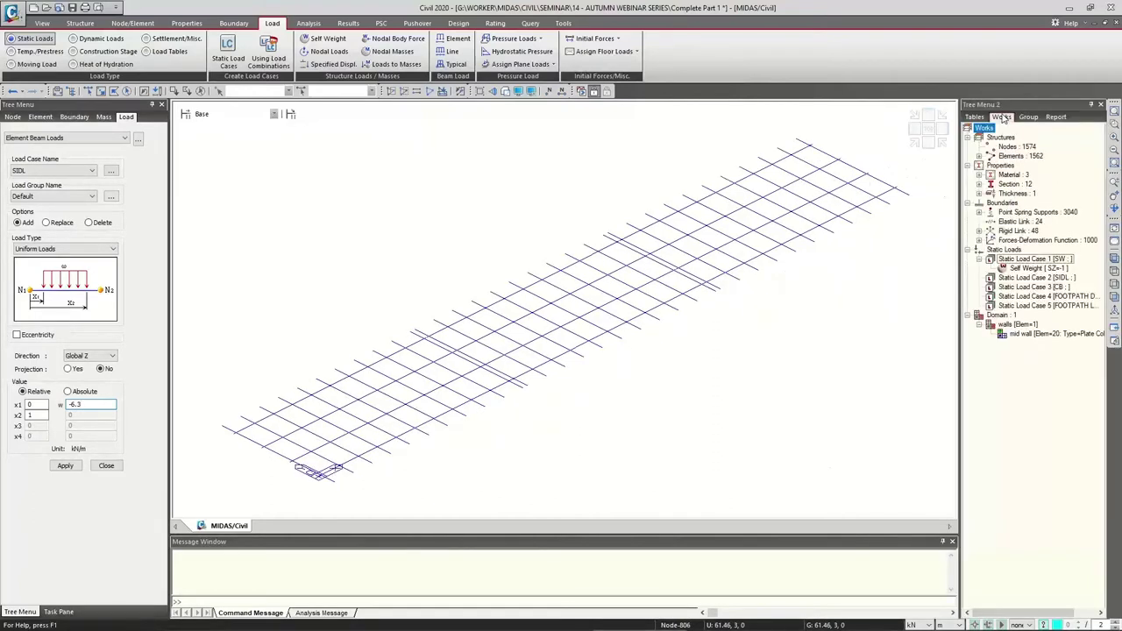
double_click(1012, 176)
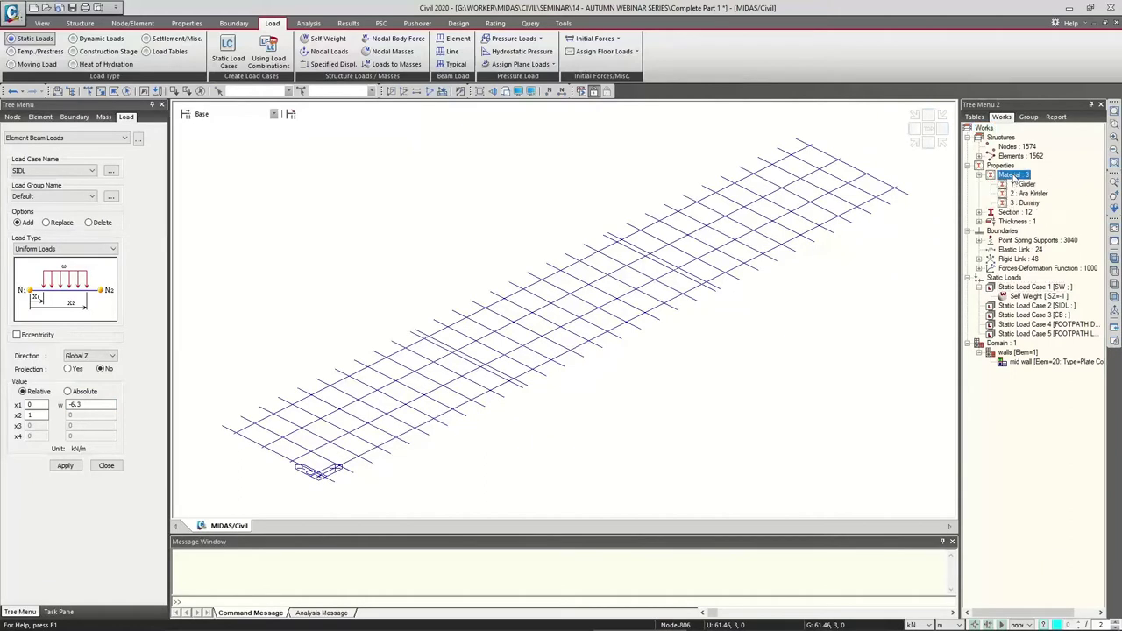
double_click(1026, 185)
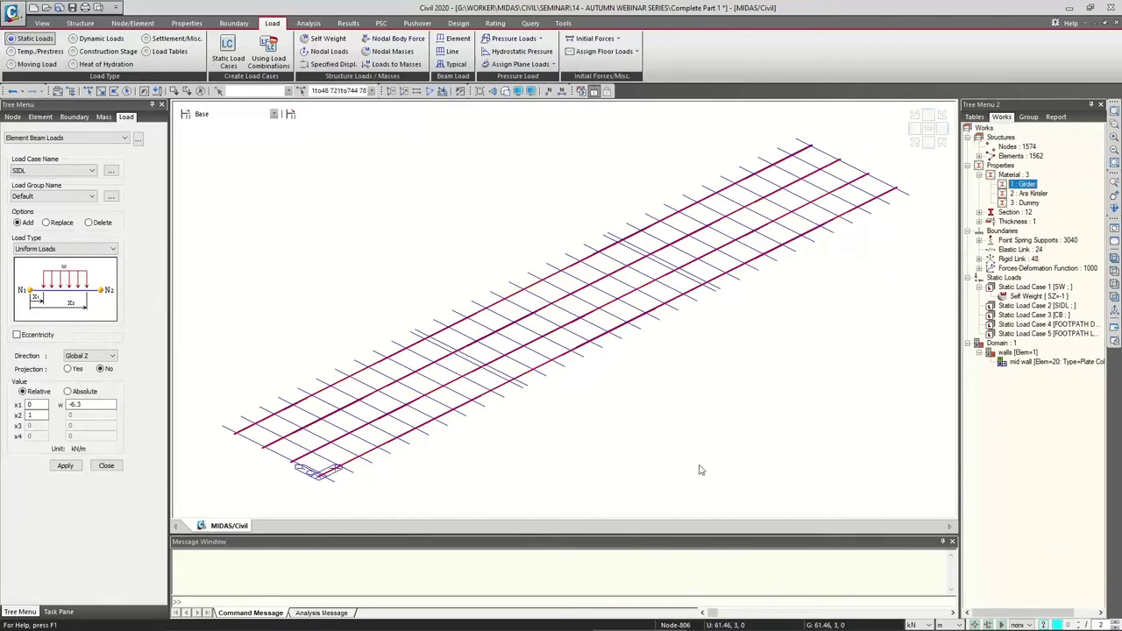
Try selecting elements by the second material in the works tree and by the End Section and Mid section entries.
double_click(1023, 193)
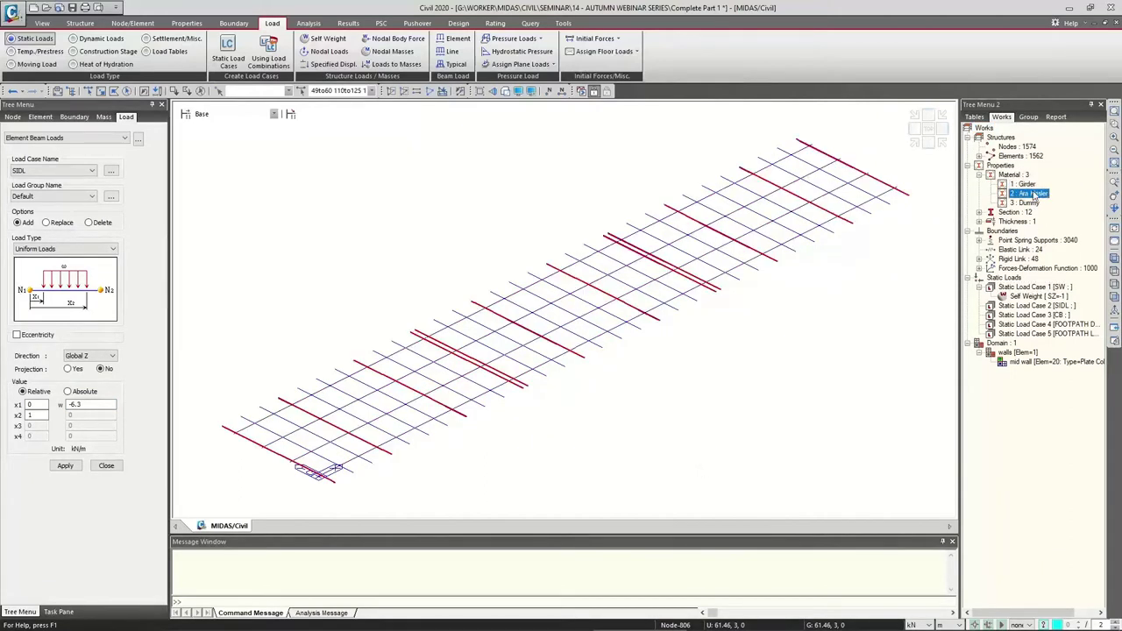
double_click(1013, 212)
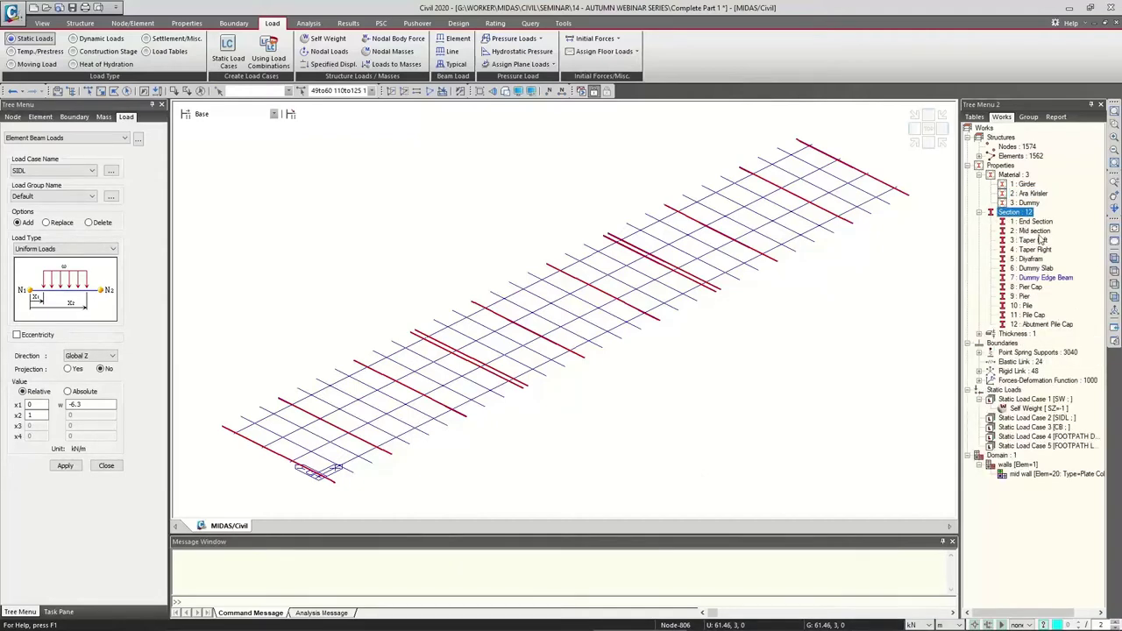
double_click(1033, 222)
double_click(1034, 230)
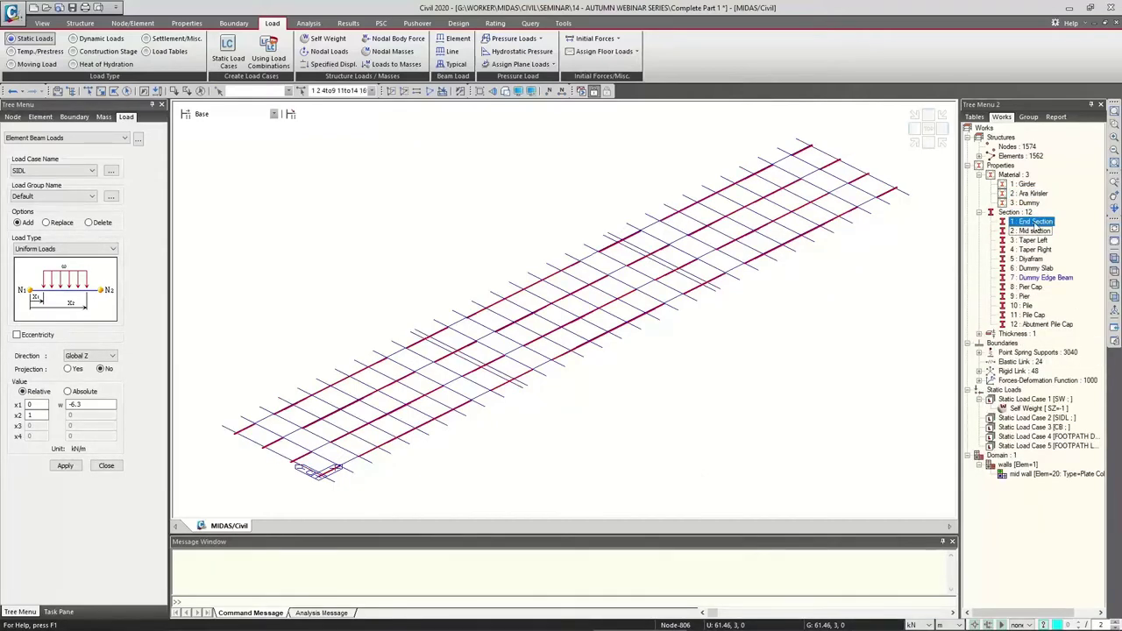
double_click(1033, 221)
double_click(1035, 231)
double_click(1033, 222)
double_click(1034, 231)
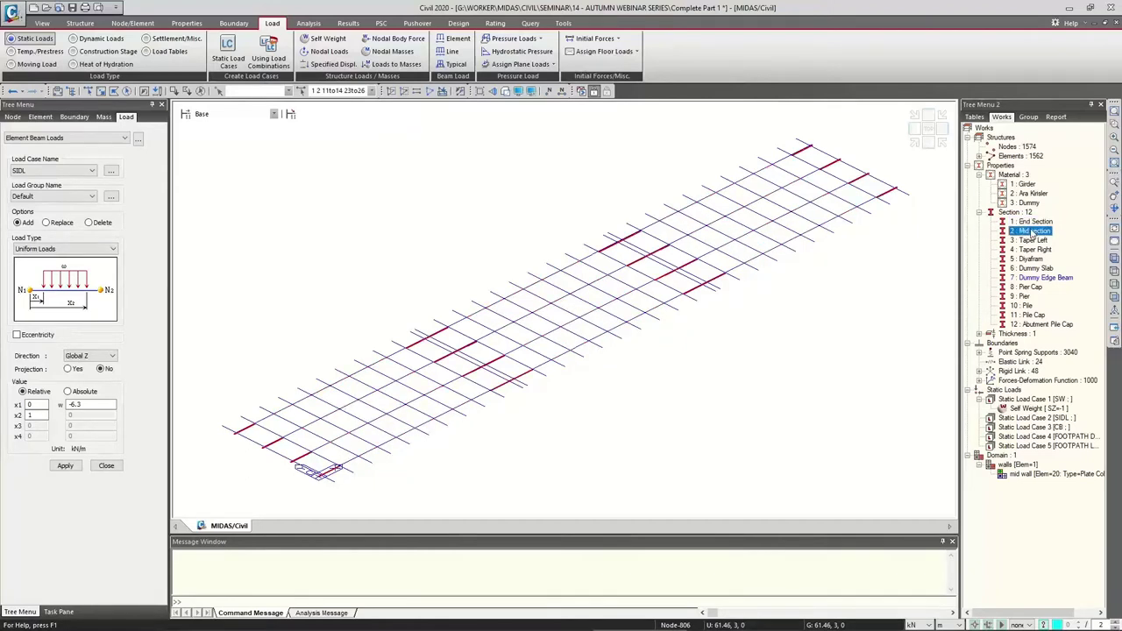
Select all Girder-material elements and apply the -6.3 kN/m uniform SIDL beam load to them in Global Z.
double_click(1026, 184)
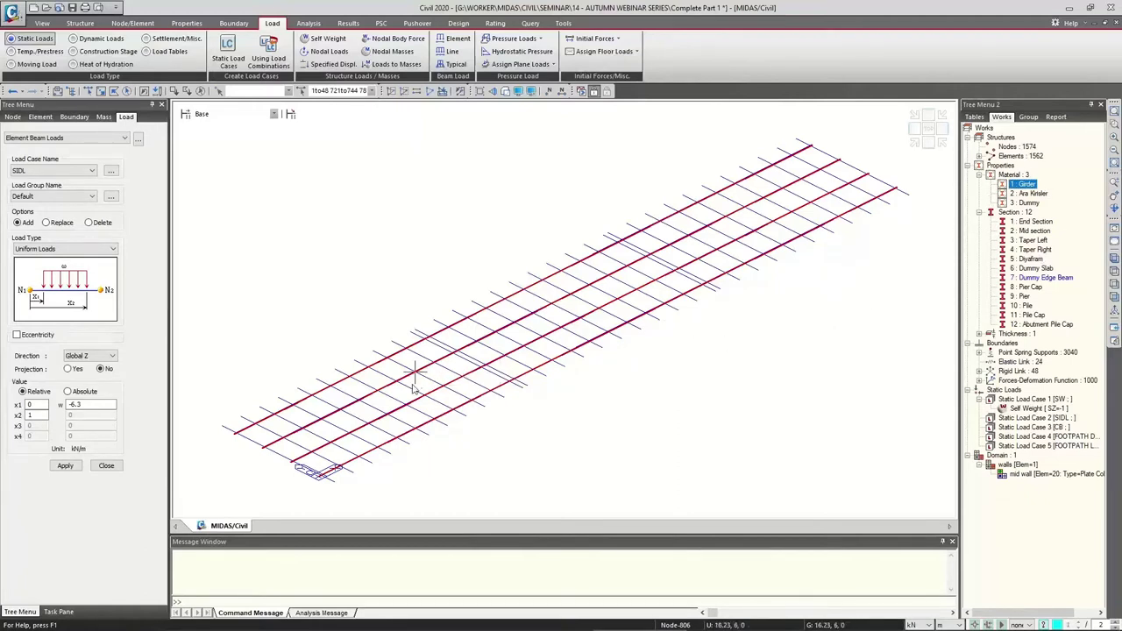
click(65, 466)
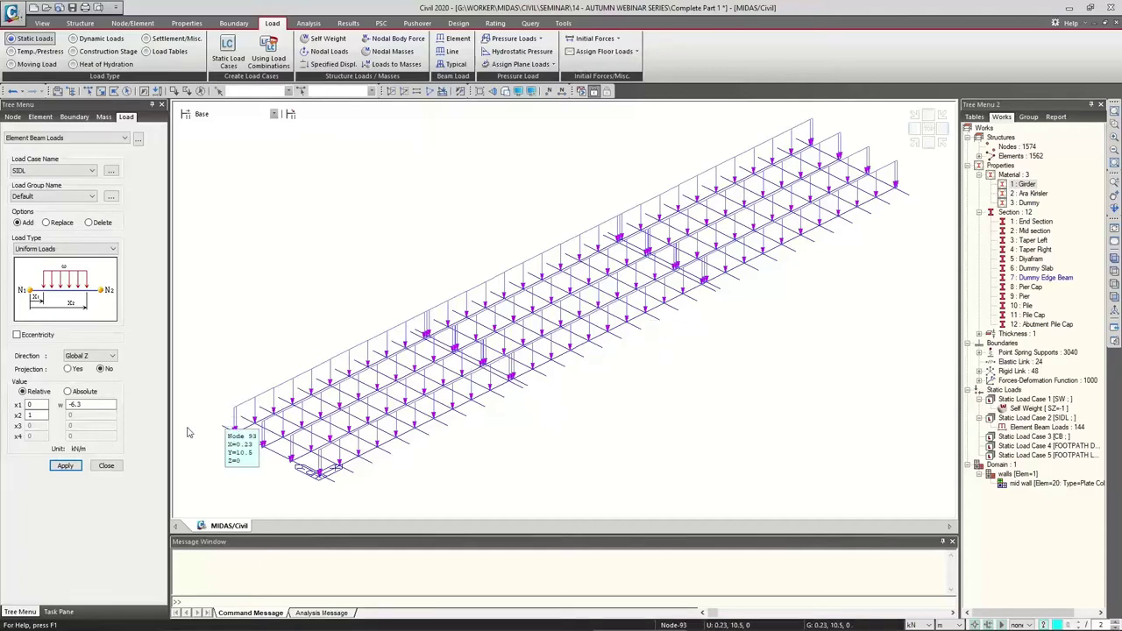
click(106, 466)
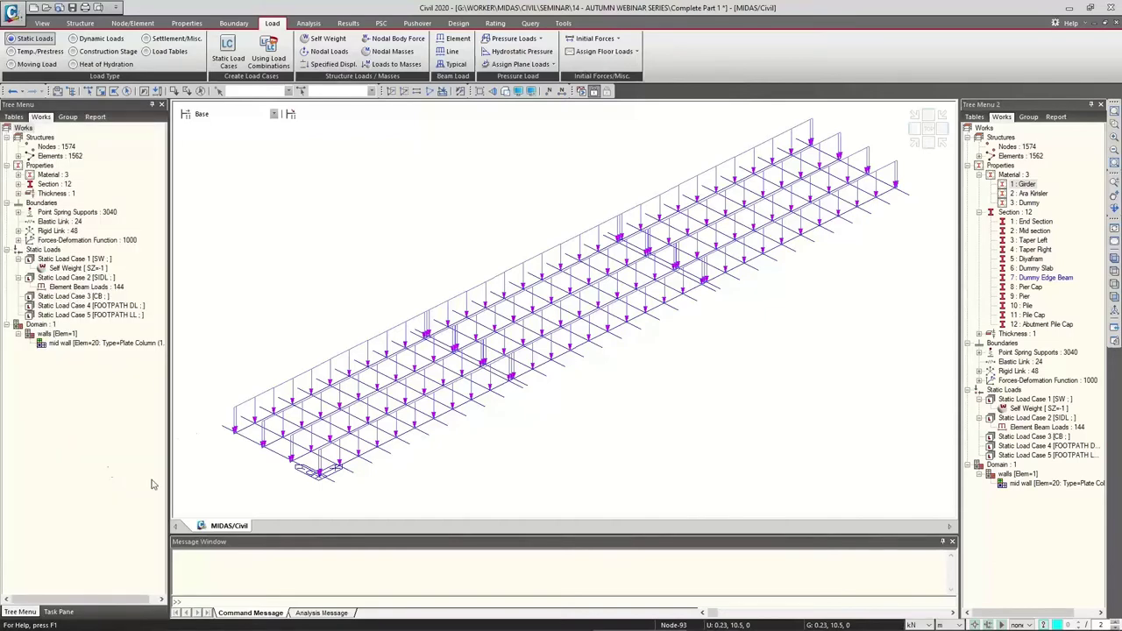
Start a nodal load and, in plan view, select the end nodes along both long edges of the deck.
click(916, 137)
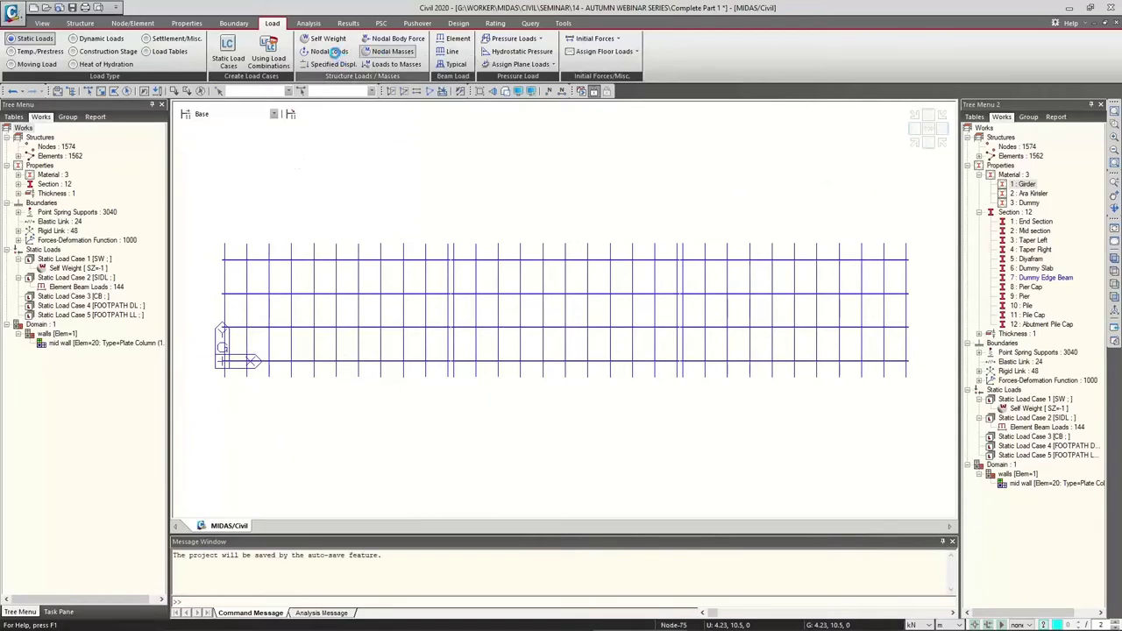
click(334, 51)
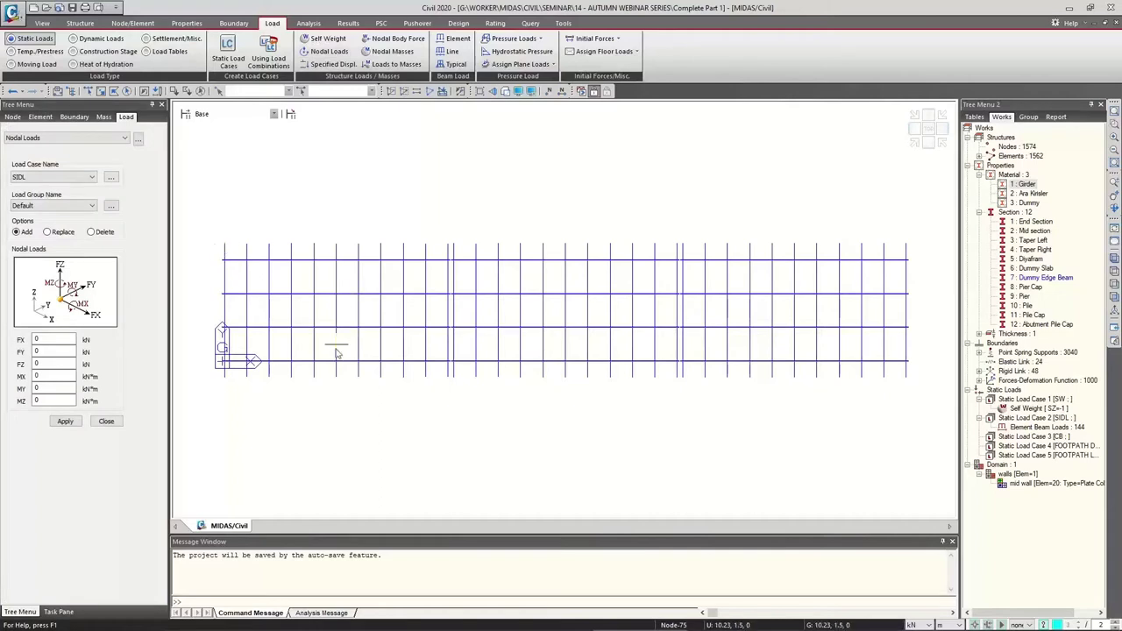
click(87, 91)
drag(201, 209, 921, 242)
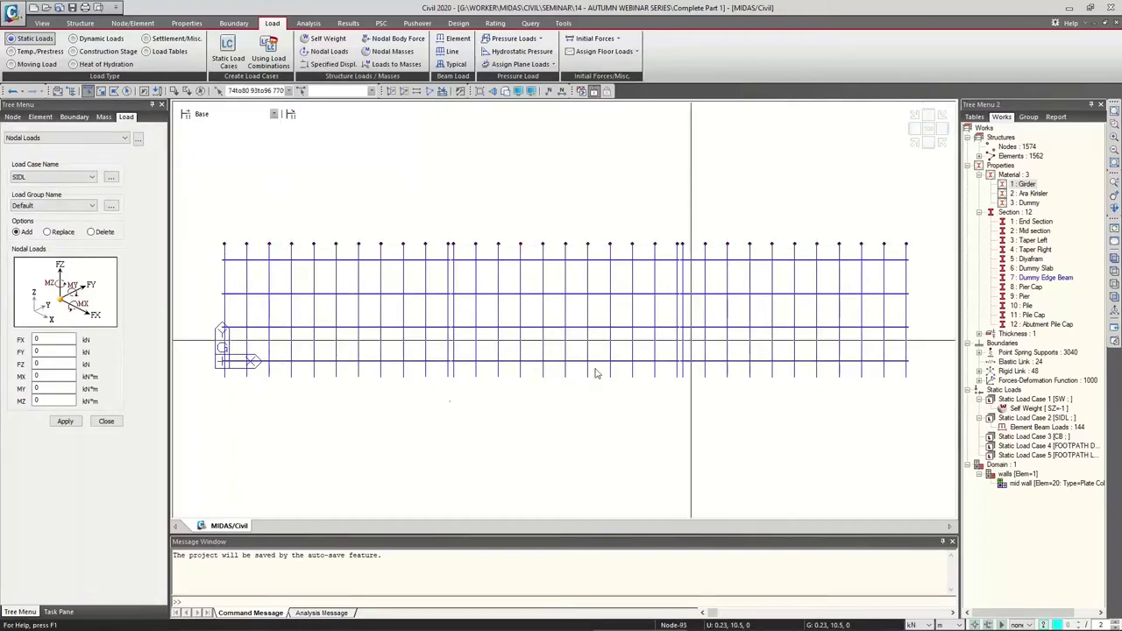
drag(197, 423, 934, 372)
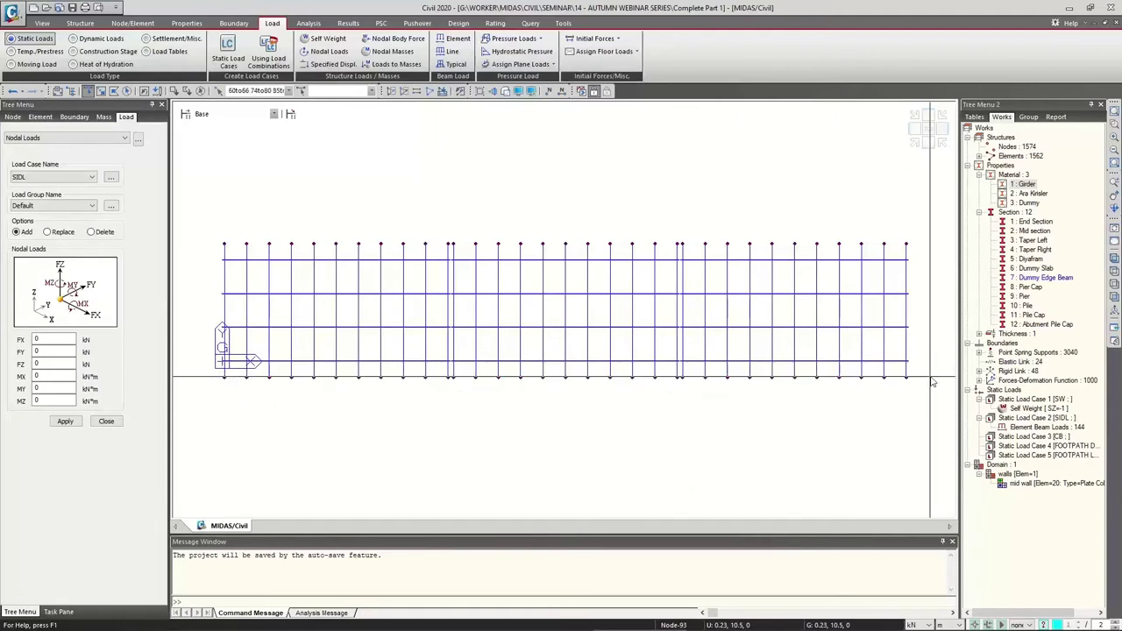
Set the nodal load to load case CB with an FZ force of -18 kN.
click(57, 178)
click(27, 202)
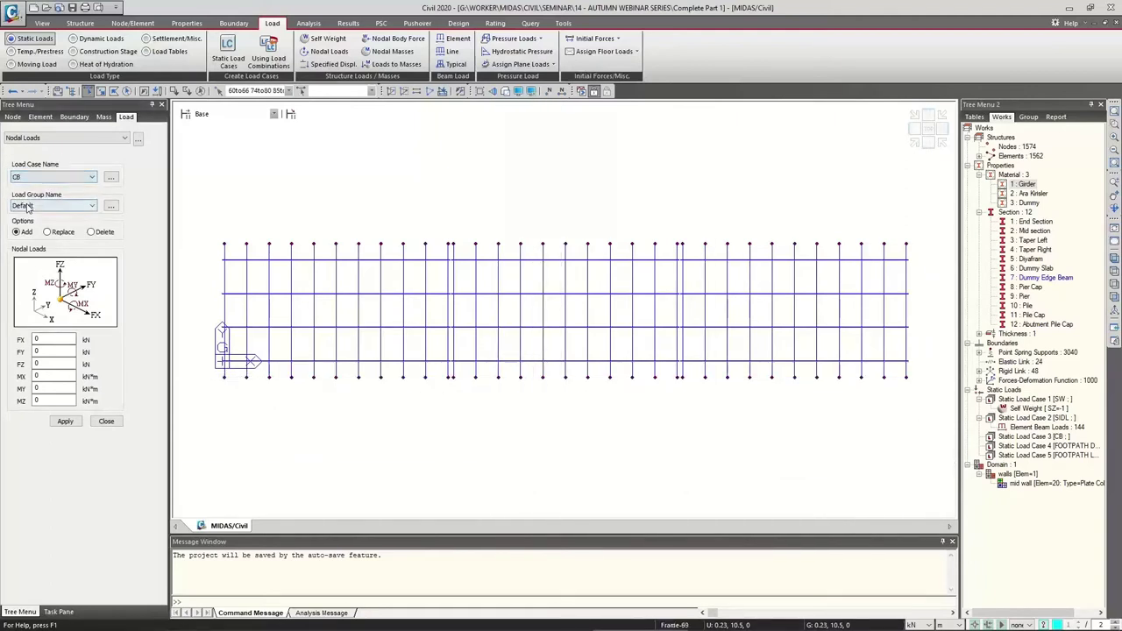
double_click(56, 363)
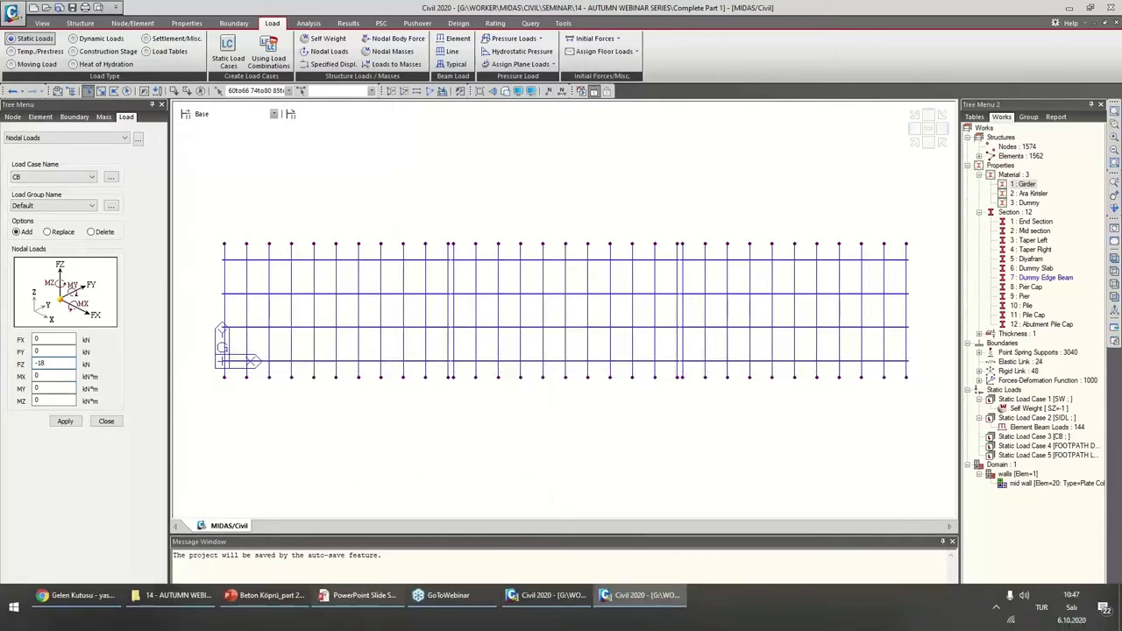
Check the barrier load calculation in the PowerPoint slide show and return to Civil 2020.
click(359, 605)
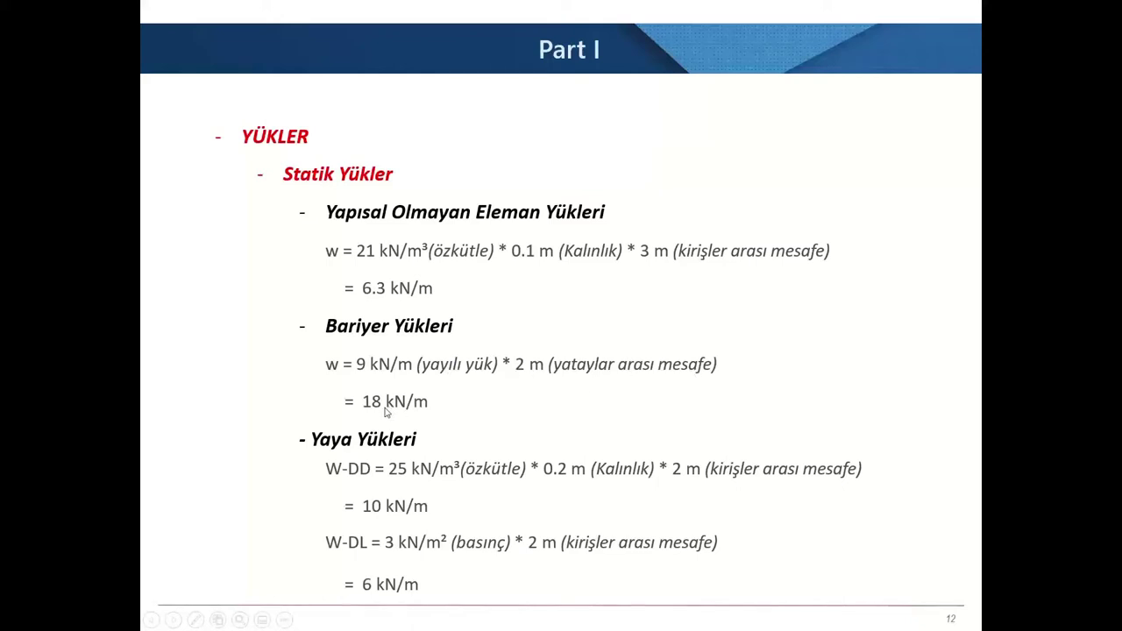
key(alt+Tab)
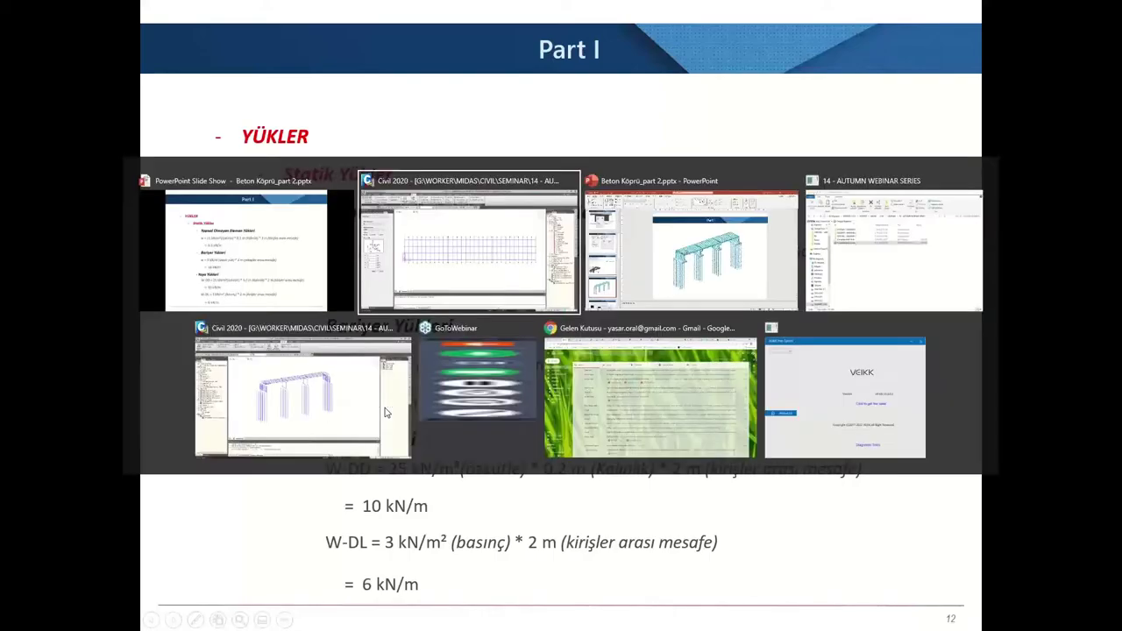
key(alt+Tab)
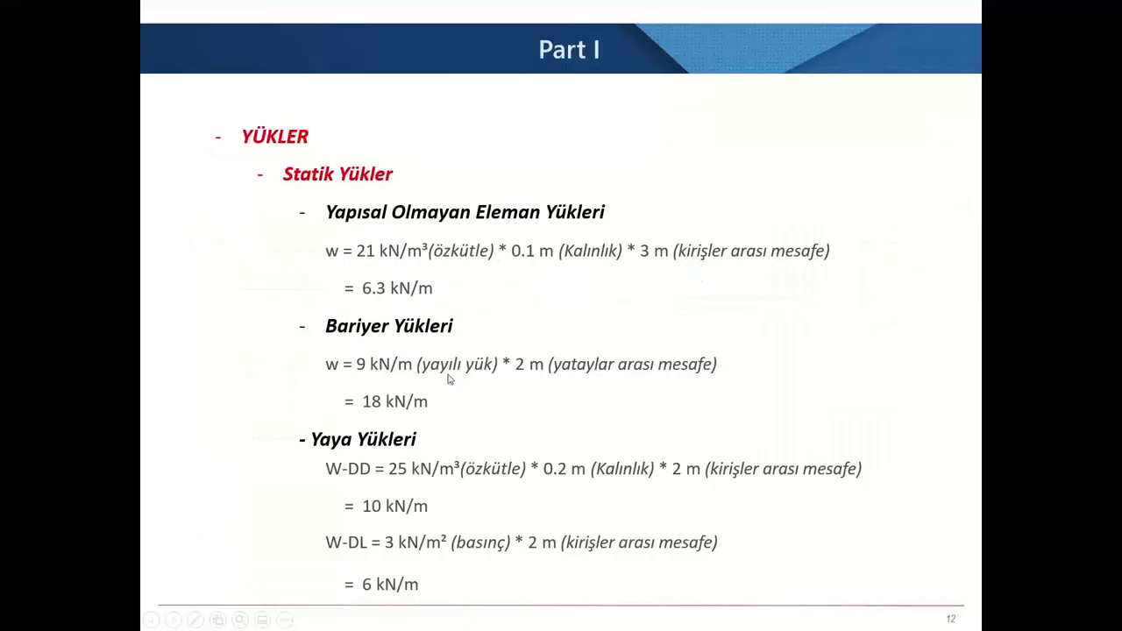
key(alt+Tab)
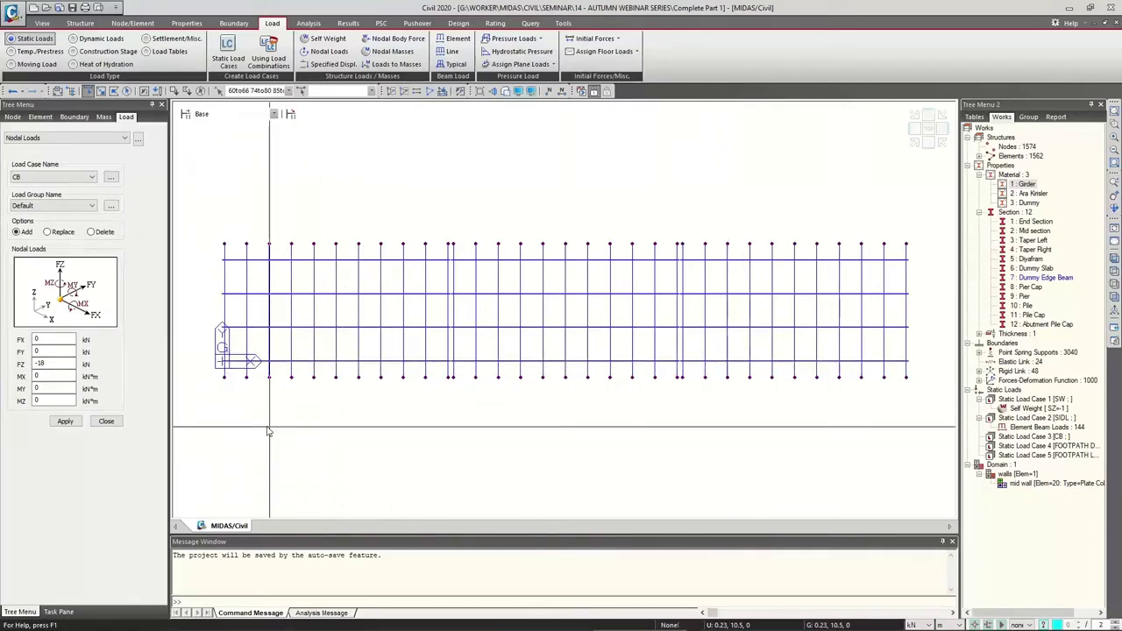
Apply the CB nodal loads to the selected edge nodes, inspect them in 3D, and finish the nodal load definition.
click(65, 421)
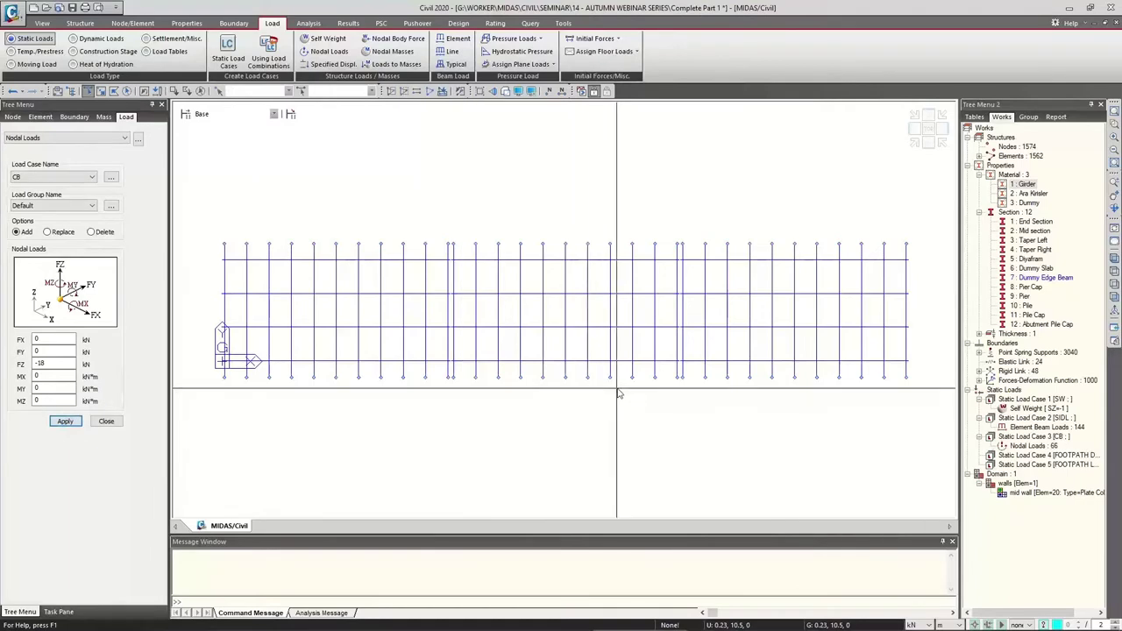
ctrl+middle_drag(672, 368, 727, 363)
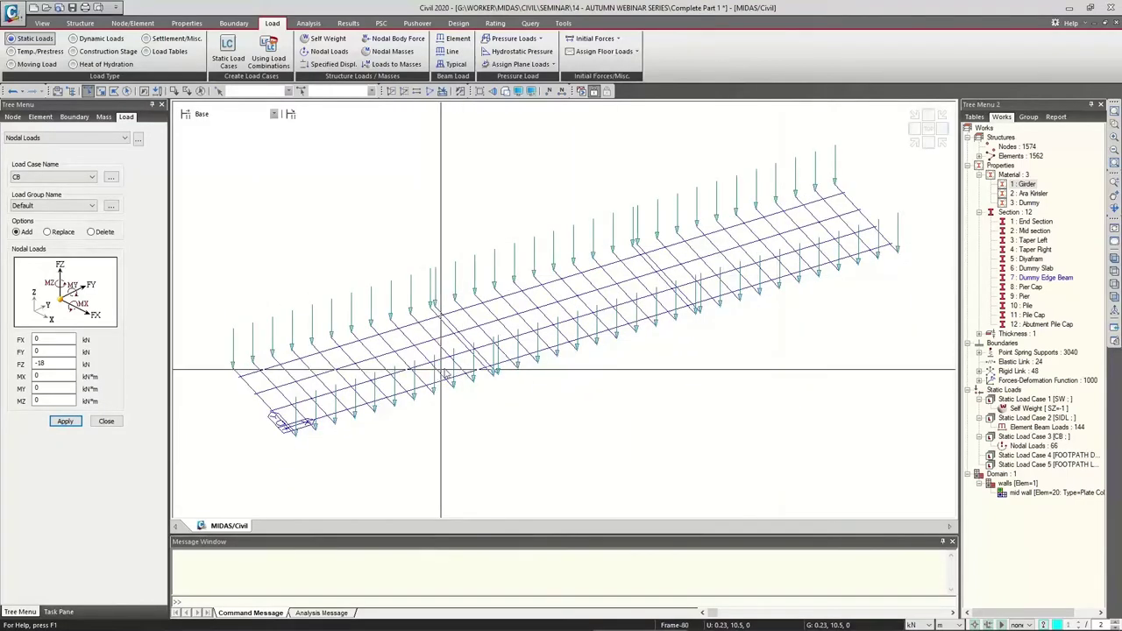
click(924, 129)
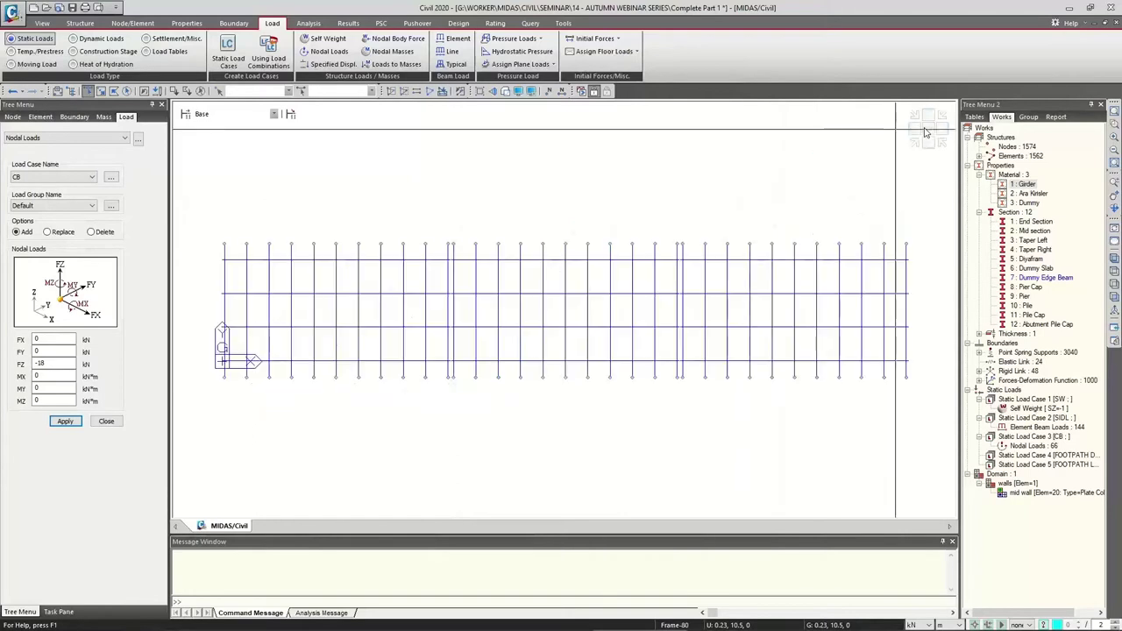
click(106, 422)
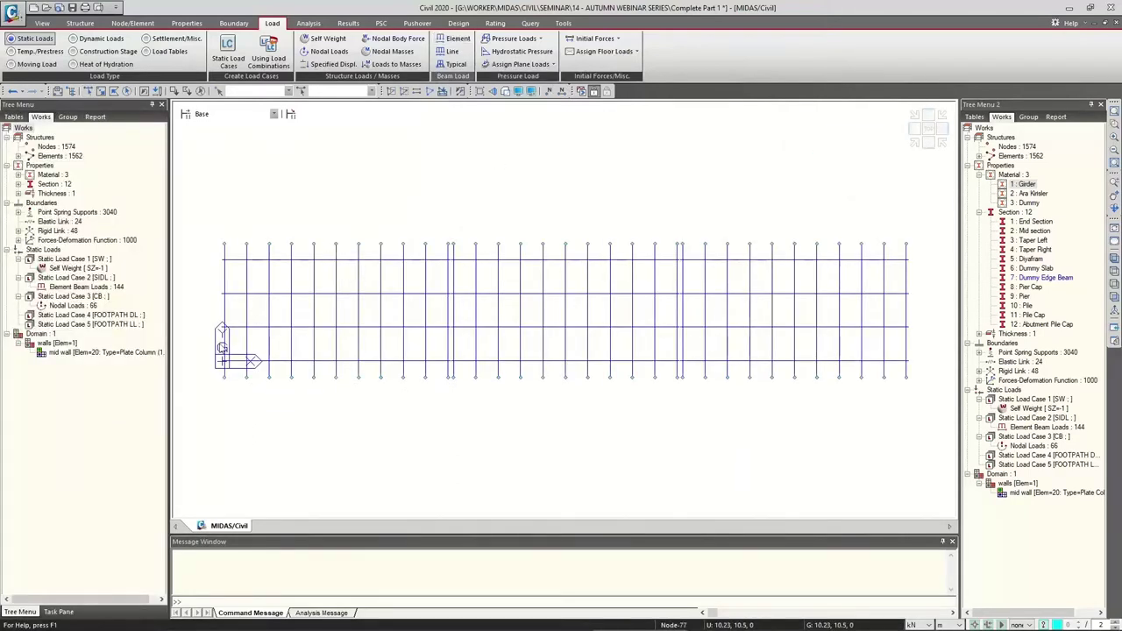
Set up a uniform element beam load of -10 kN/m in Global Z for load case FOOTPATH DL.
click(456, 39)
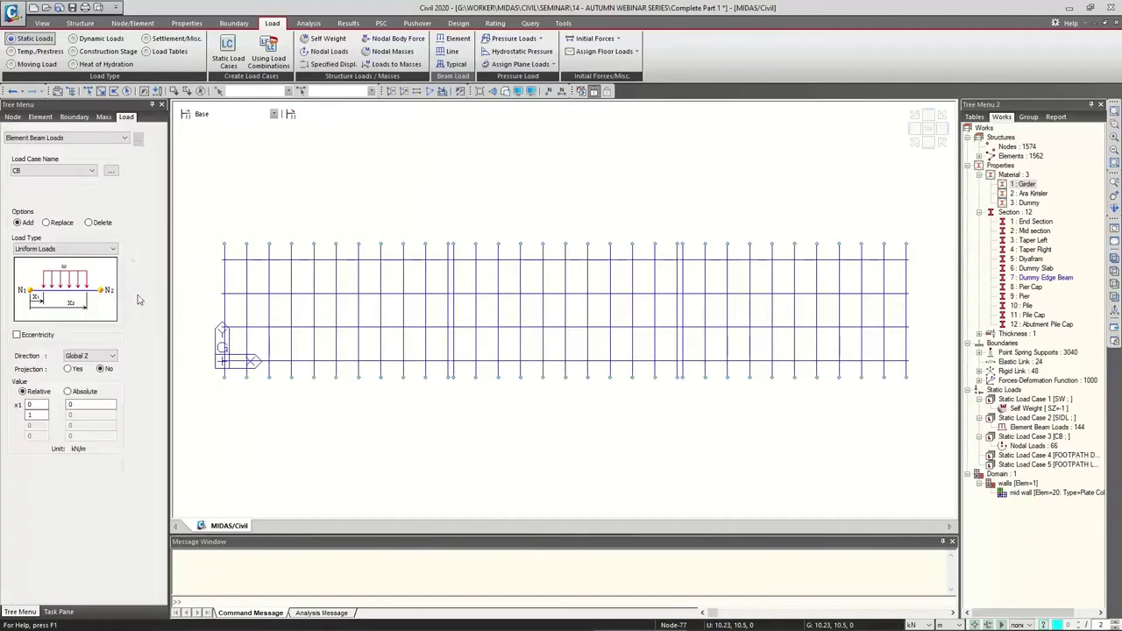
click(54, 170)
click(51, 209)
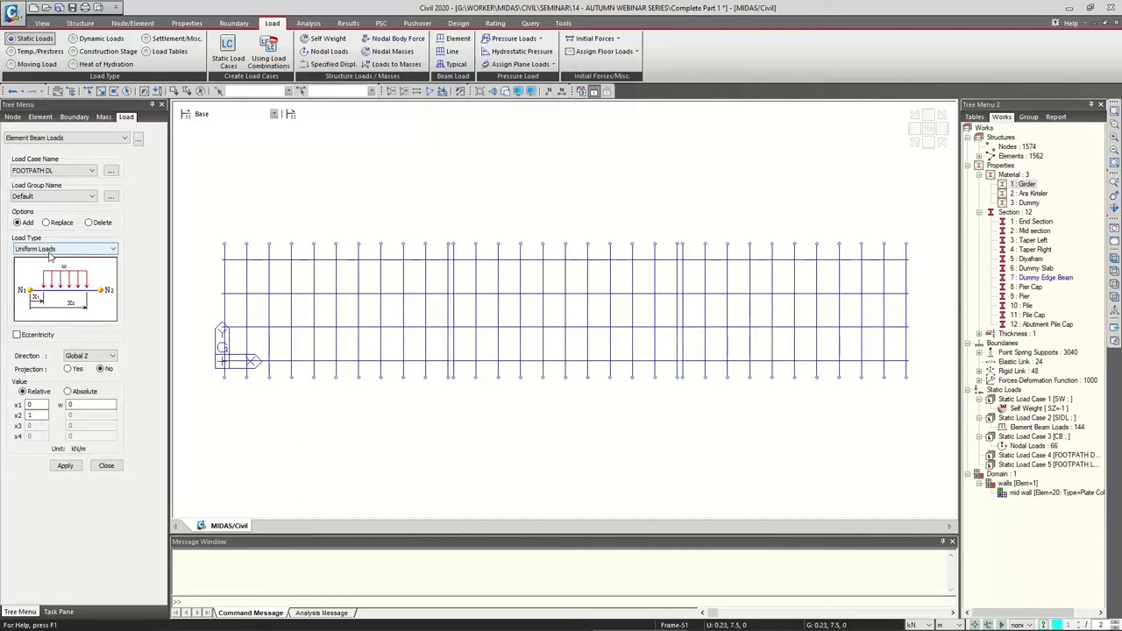
click(52, 175)
click(53, 175)
double_click(84, 404)
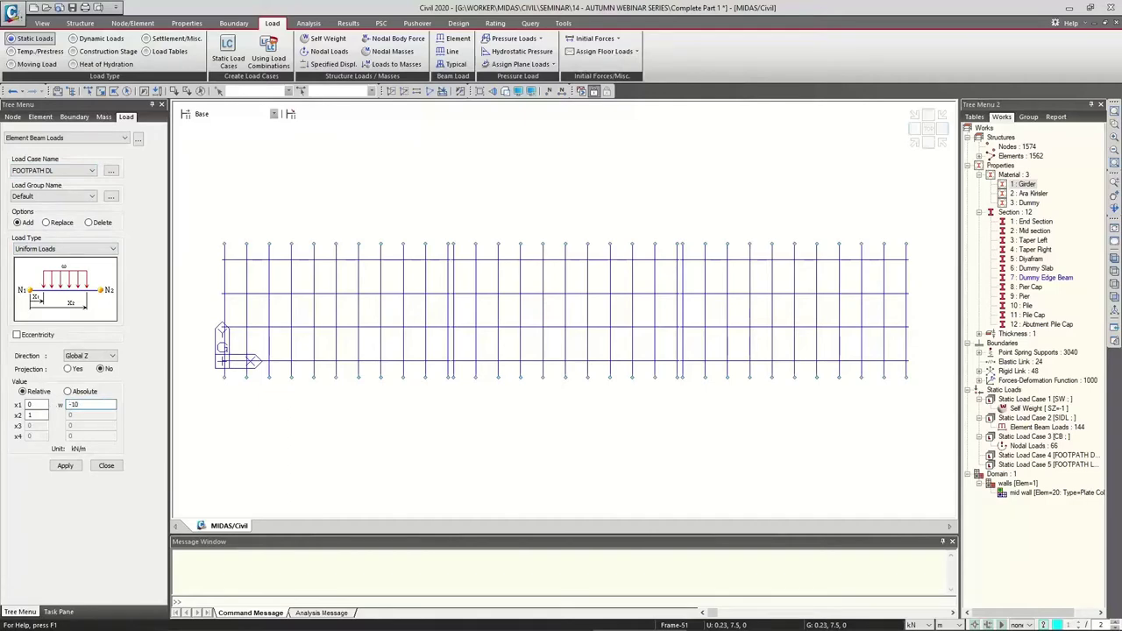
Check the footpath calculation in the PowerPoint slide show and, back in Civil 2020, apply the FOOTPATH DL load to the outer transverse elements along both deck edges.
key(alt+Tab)
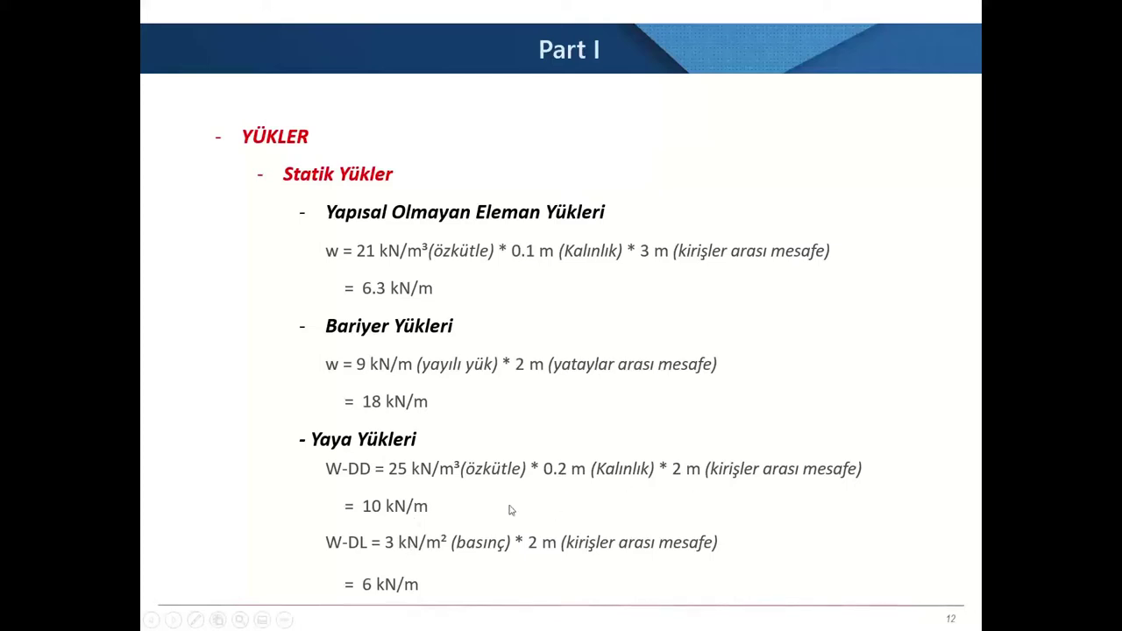
key(alt+Tab)
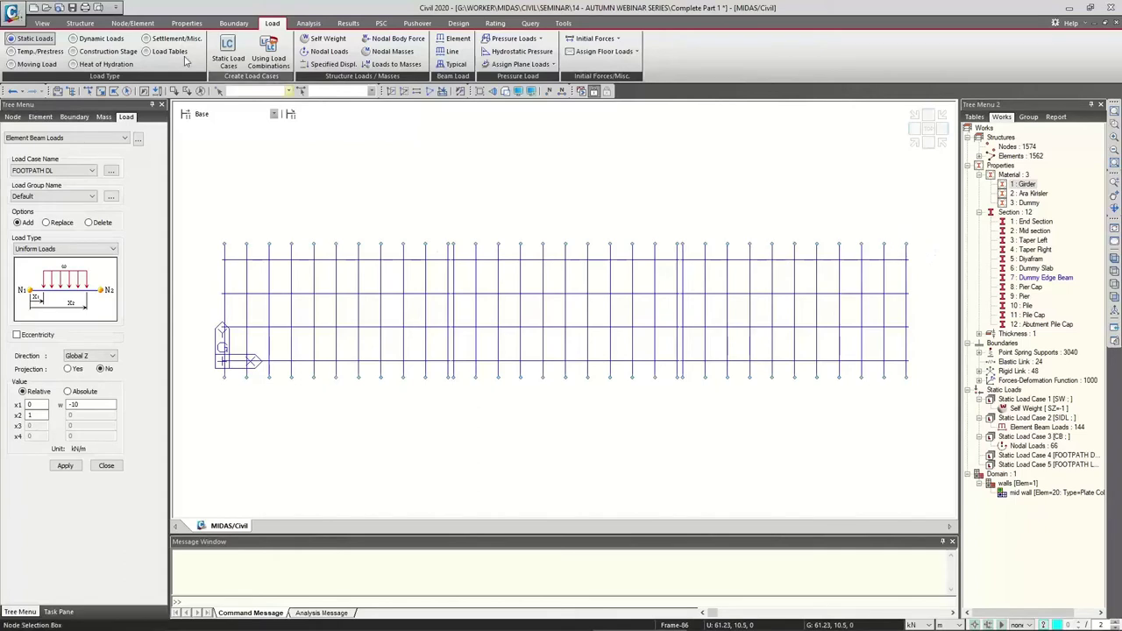
click(91, 91)
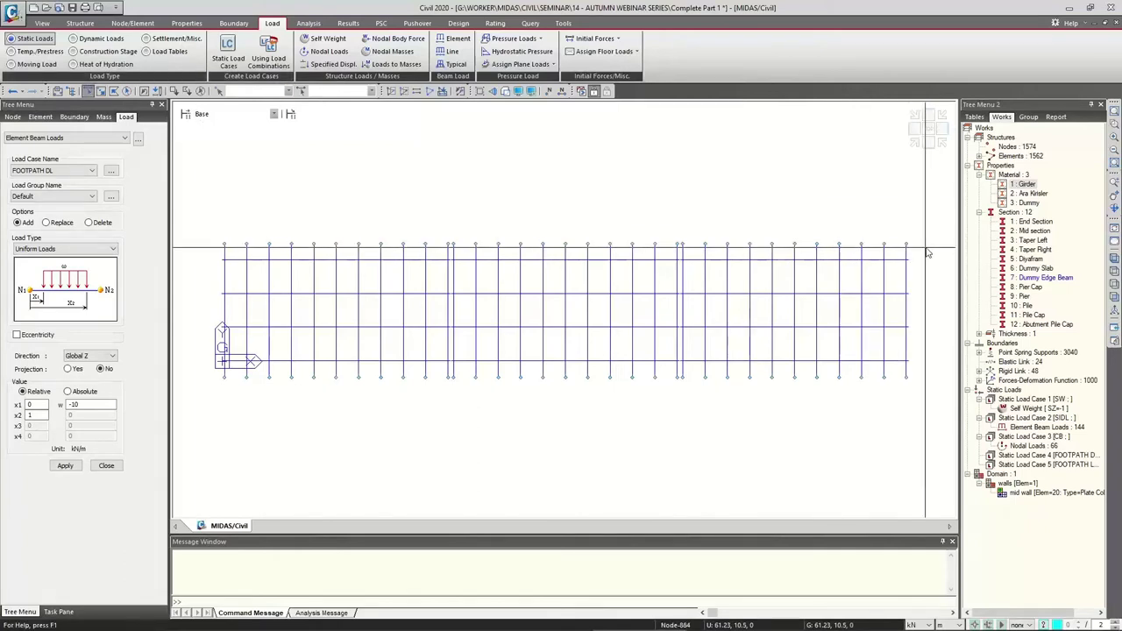
mouse_move(539, 174)
mouse_down()
mouse_move(719, 210)
mouse_move(656, 205)
mouse_up()
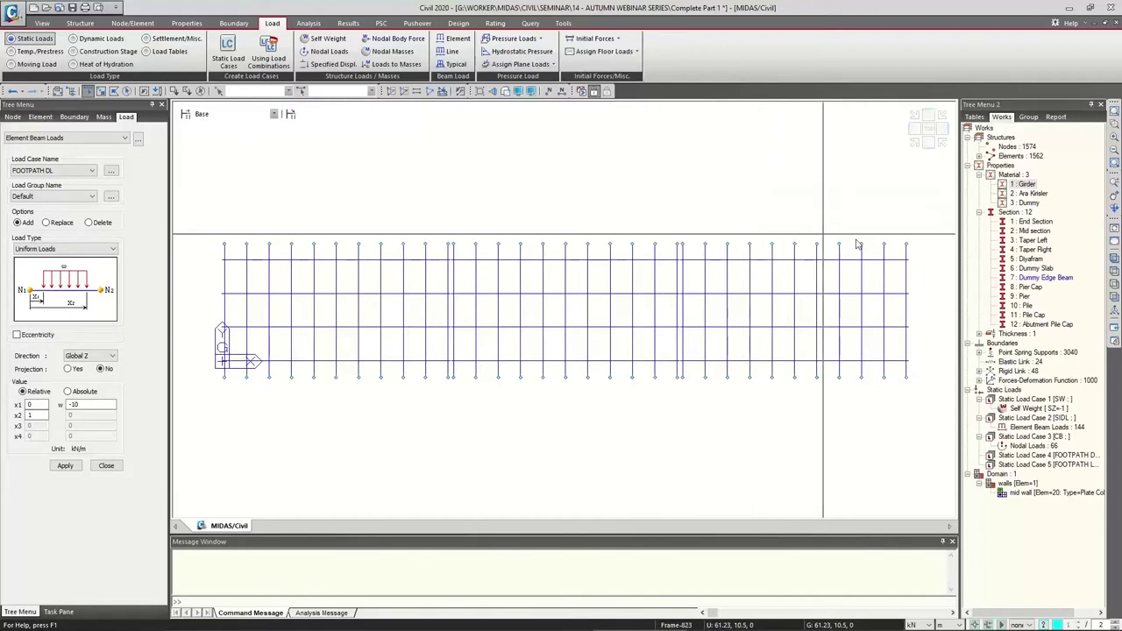
drag(929, 246, 207, 259)
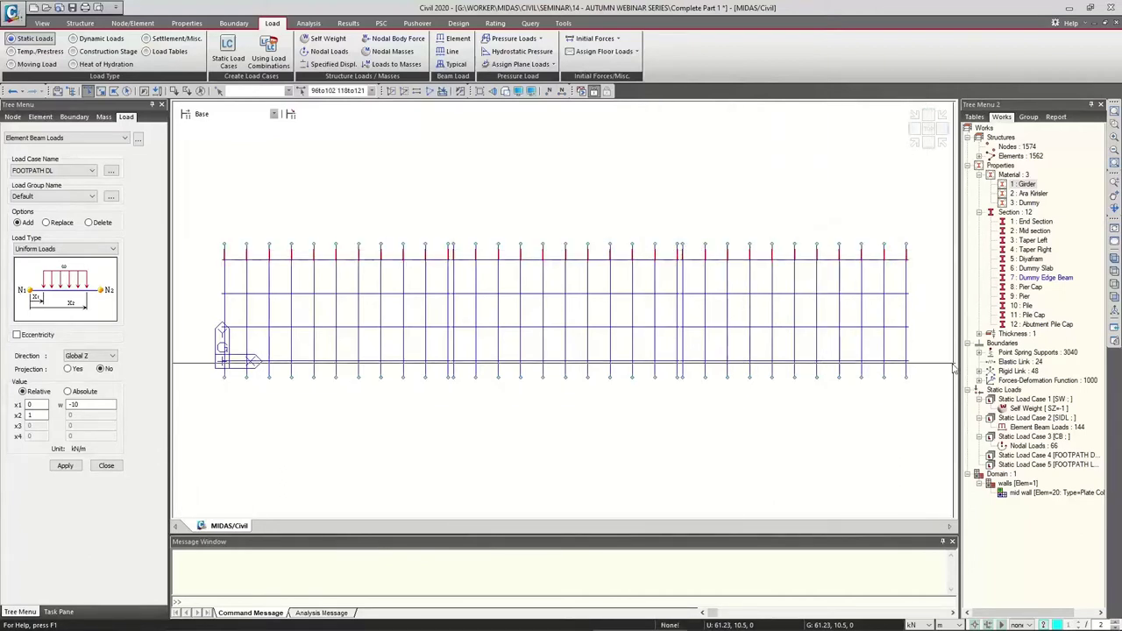
drag(927, 369, 223, 370)
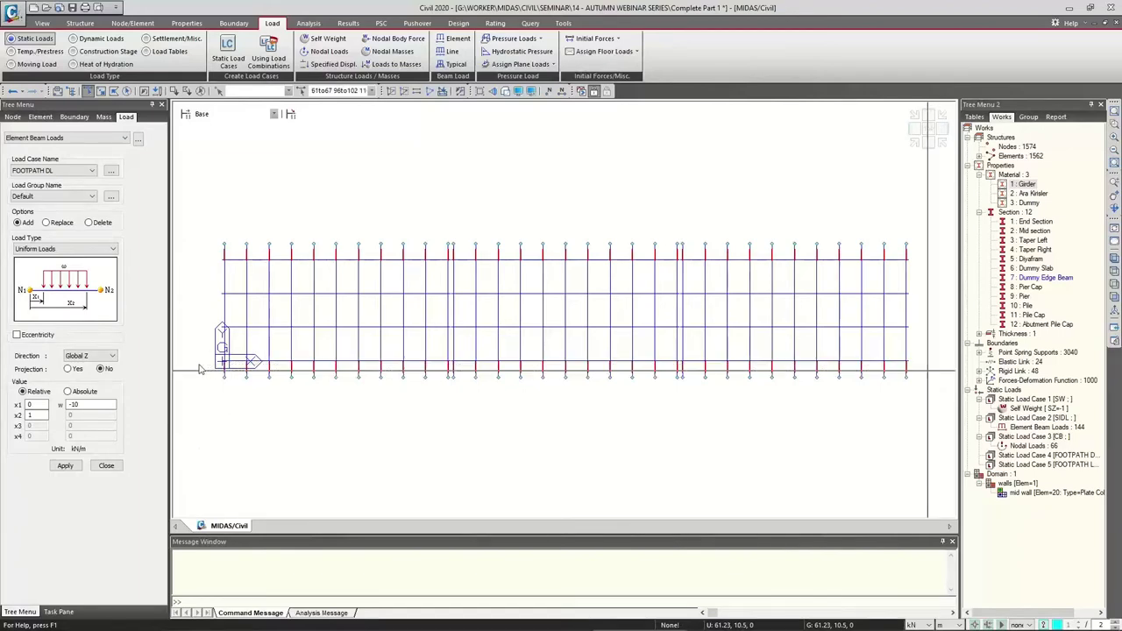
click(65, 465)
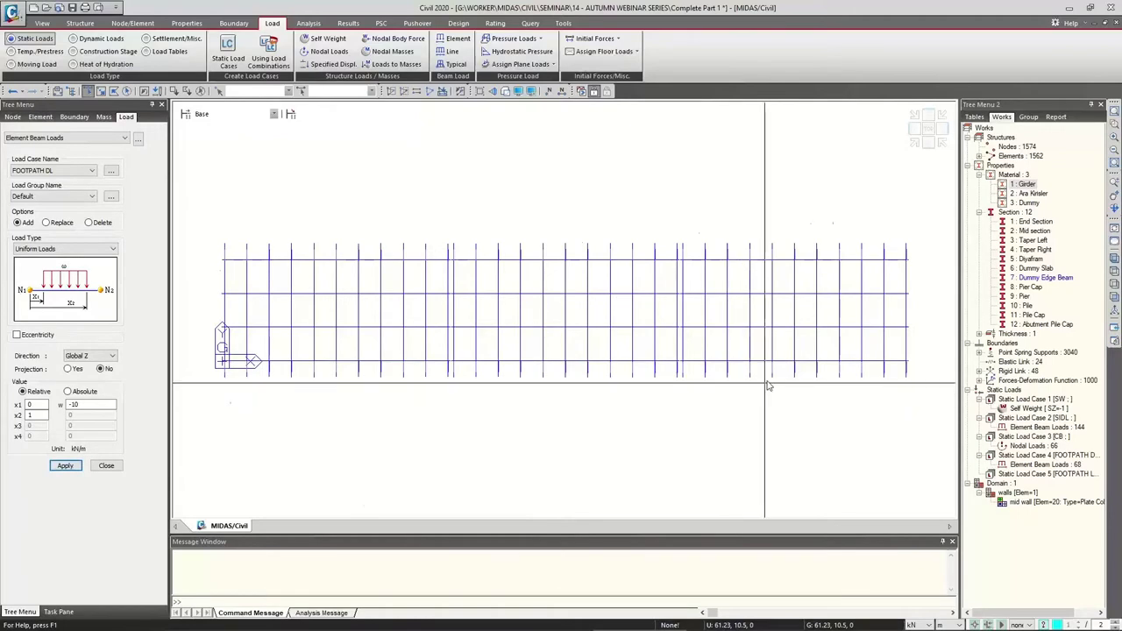
ctrl+right_drag(619, 447, 806, 321)
click(928, 127)
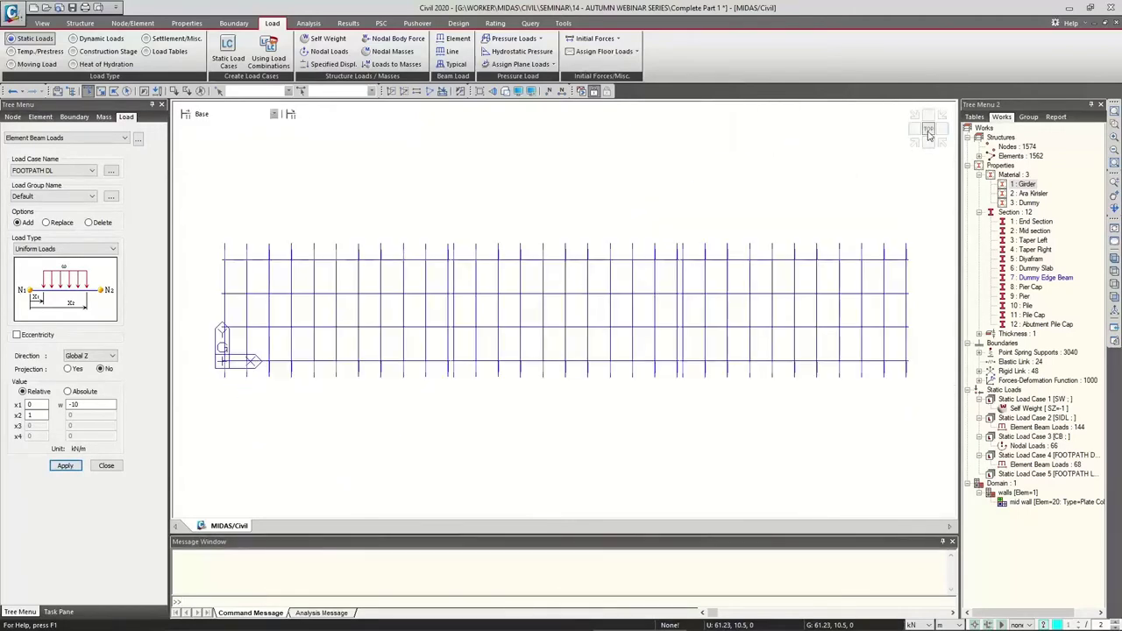
Switch the beam load to load case FOOTPATH LL, check the footpath live load calculation in the PowerPoint slide show, and return to Civil 2020.
click(74, 171)
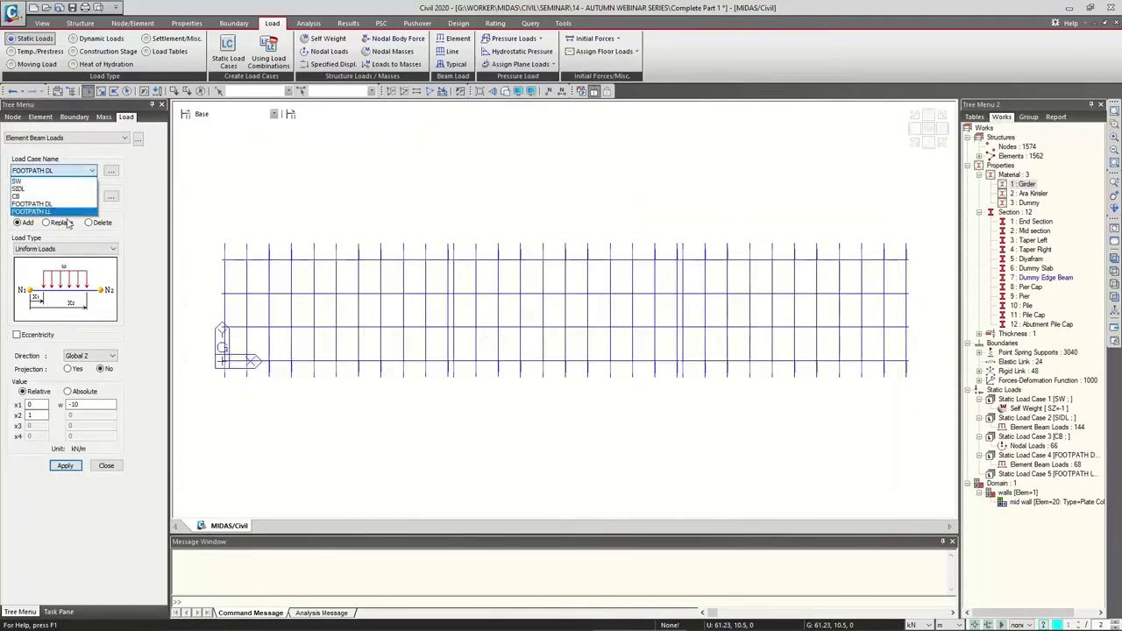
click(69, 212)
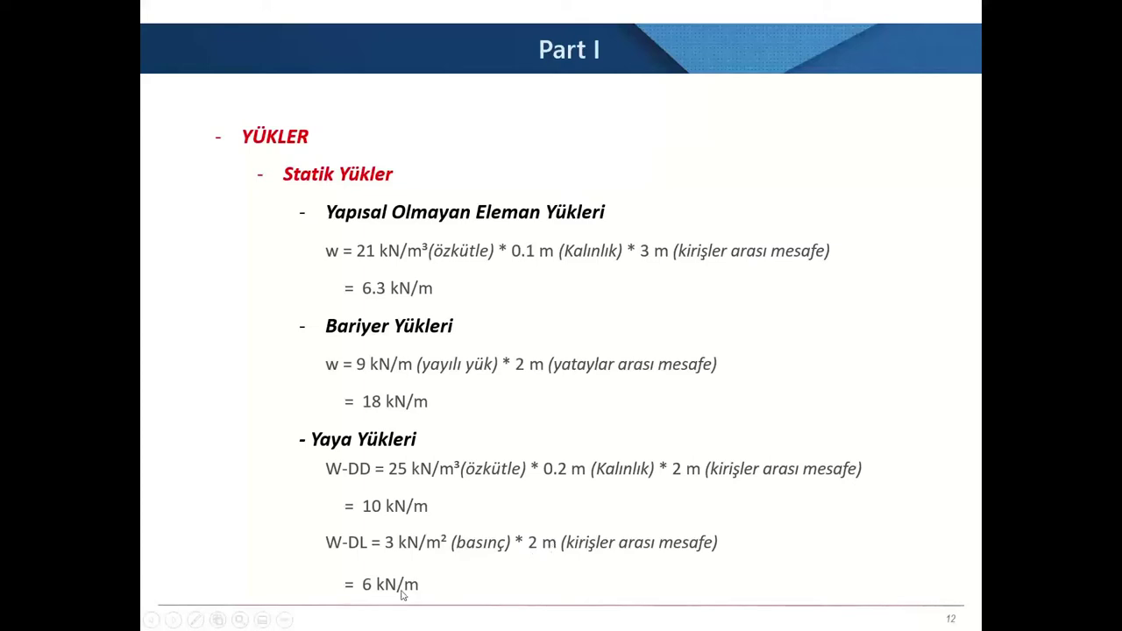
key(alt+Tab)
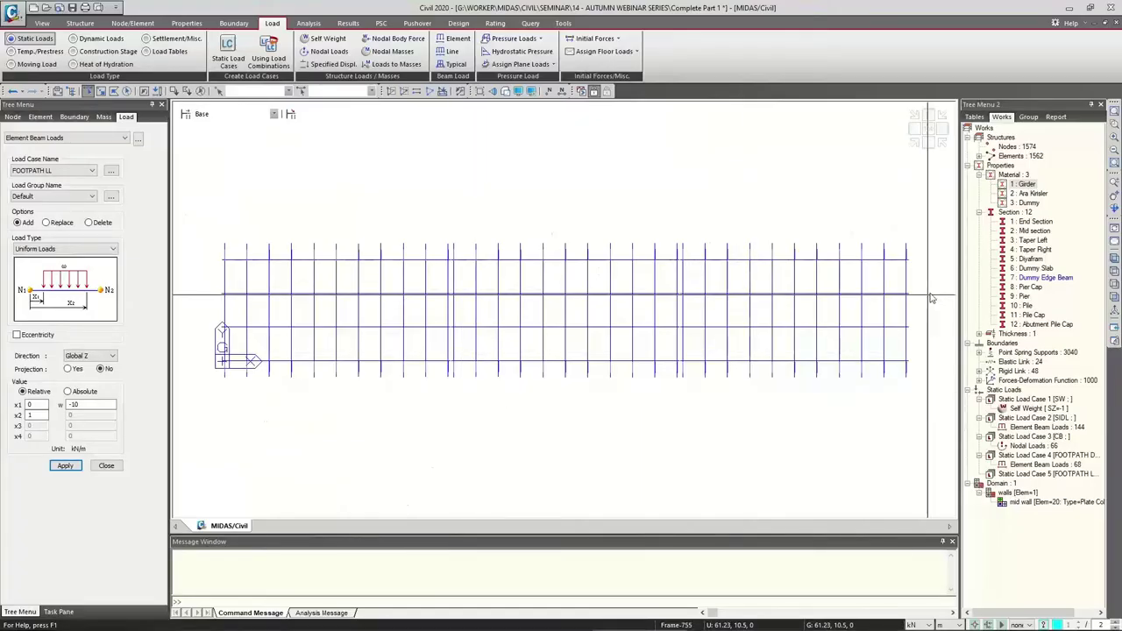
Apply a uniform -6 kN/m beam load in FOOTPATH LL to the outer transverse elements along both deck edges and finish the beam load definition.
drag(924, 256, 226, 265)
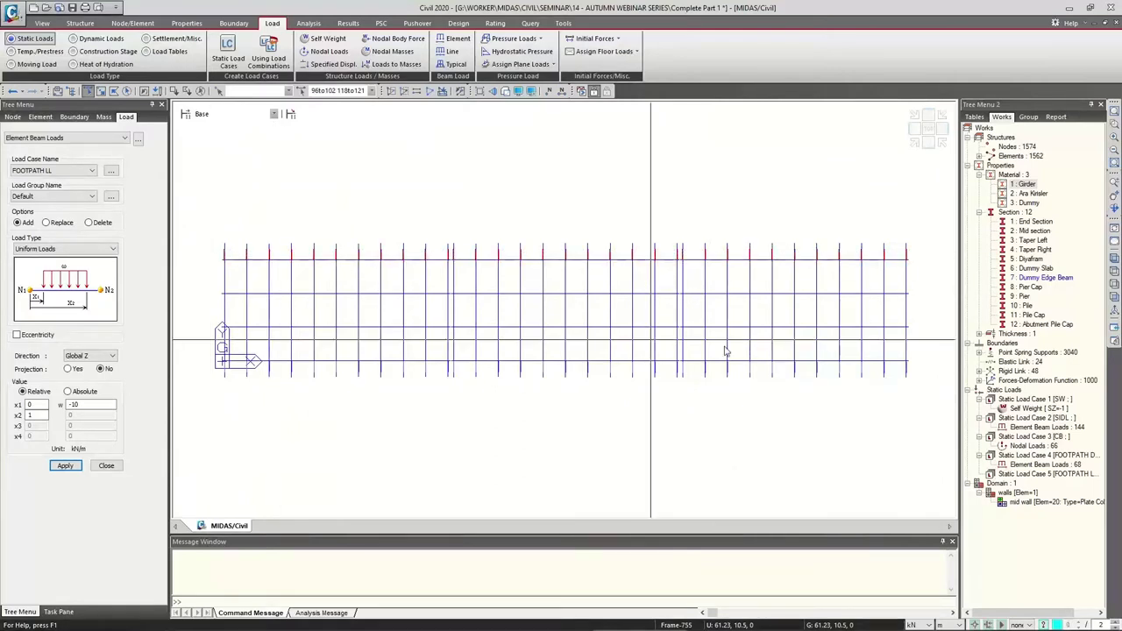
drag(927, 370, 223, 376)
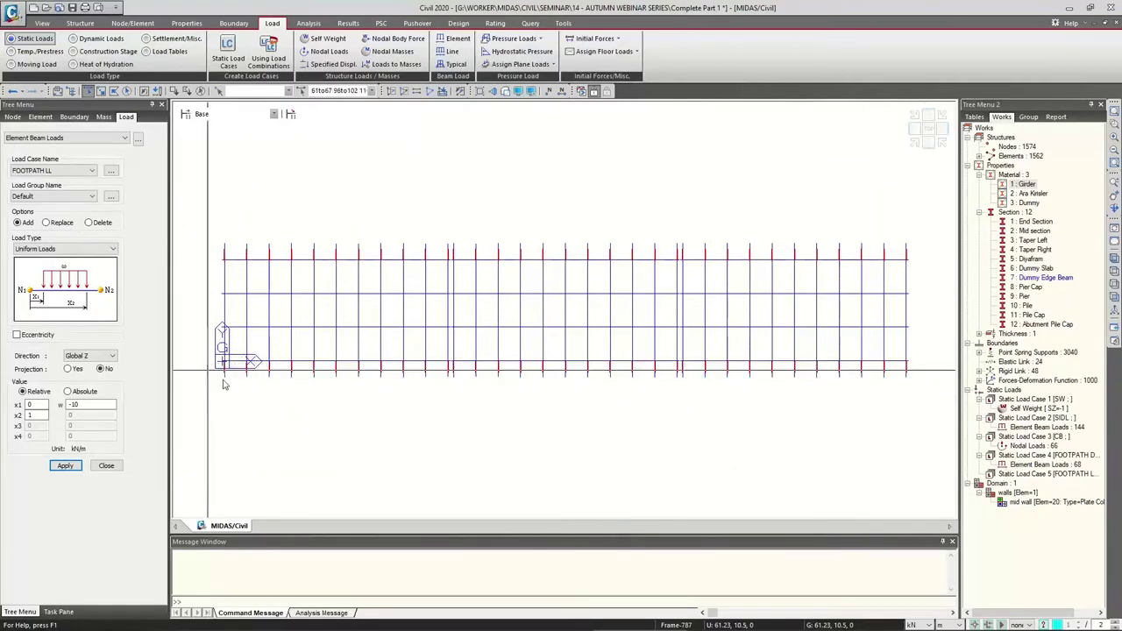
key(Escape)
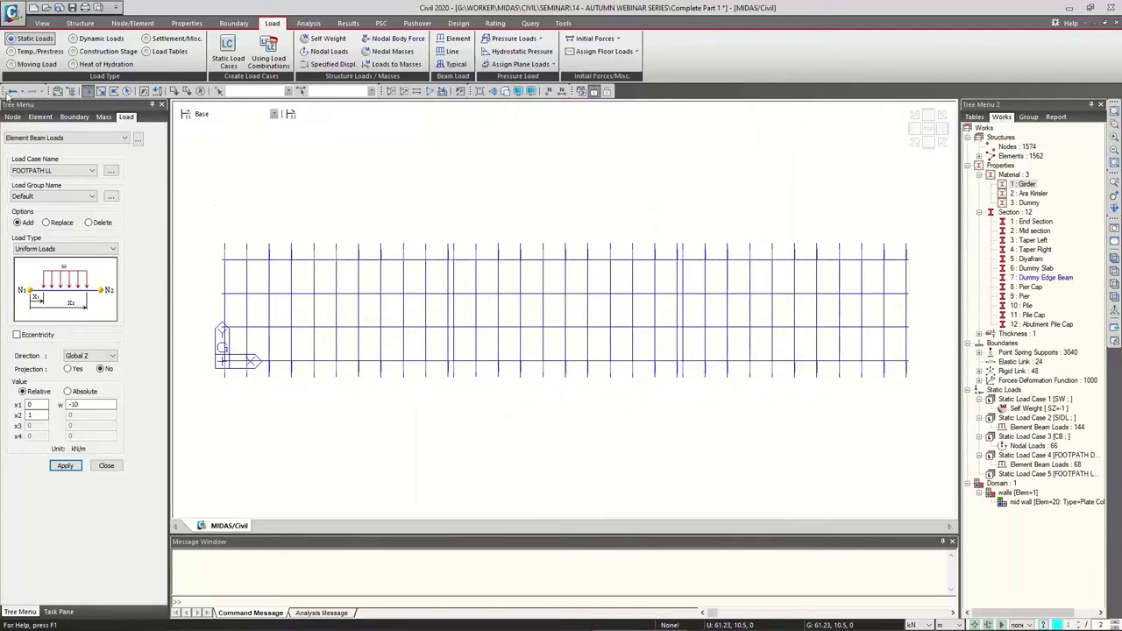
click(146, 91)
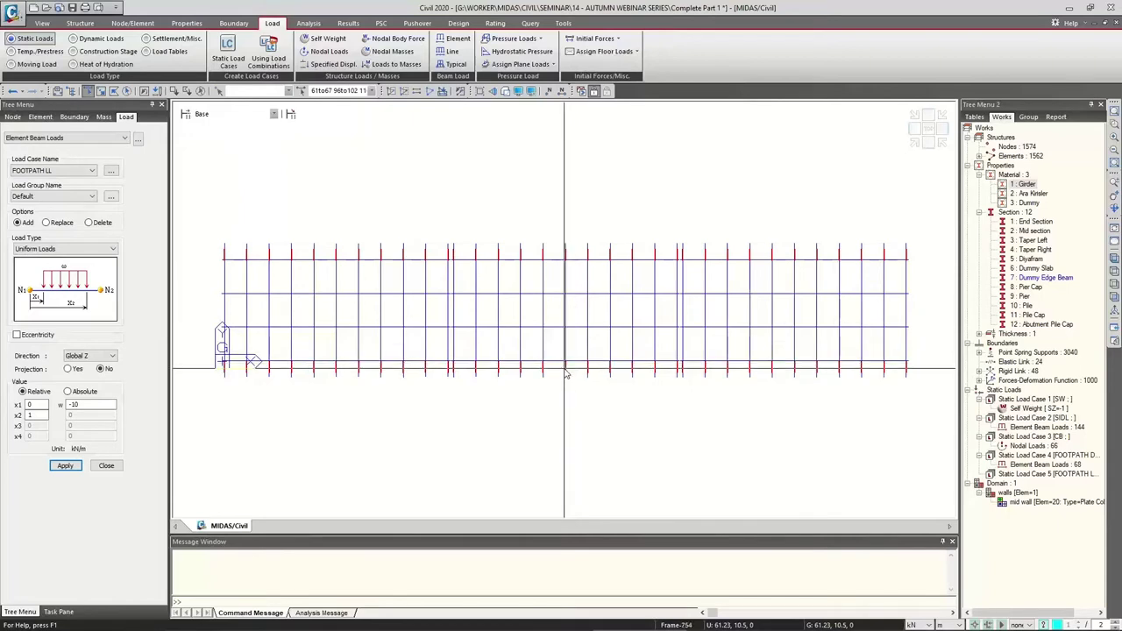
click(74, 404)
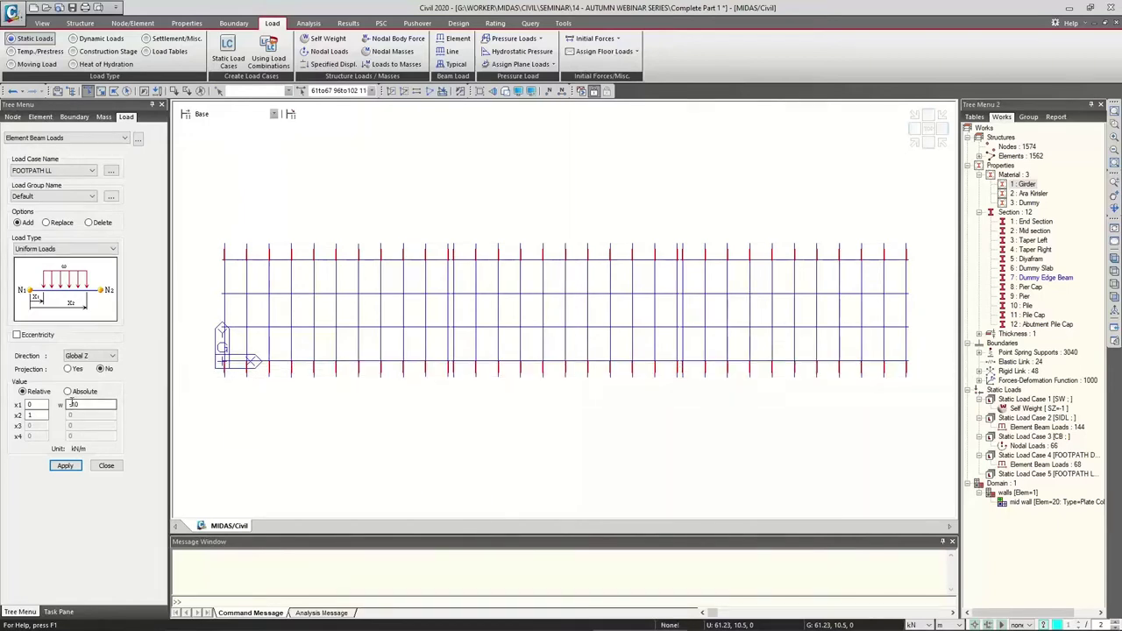
double_click(74, 403)
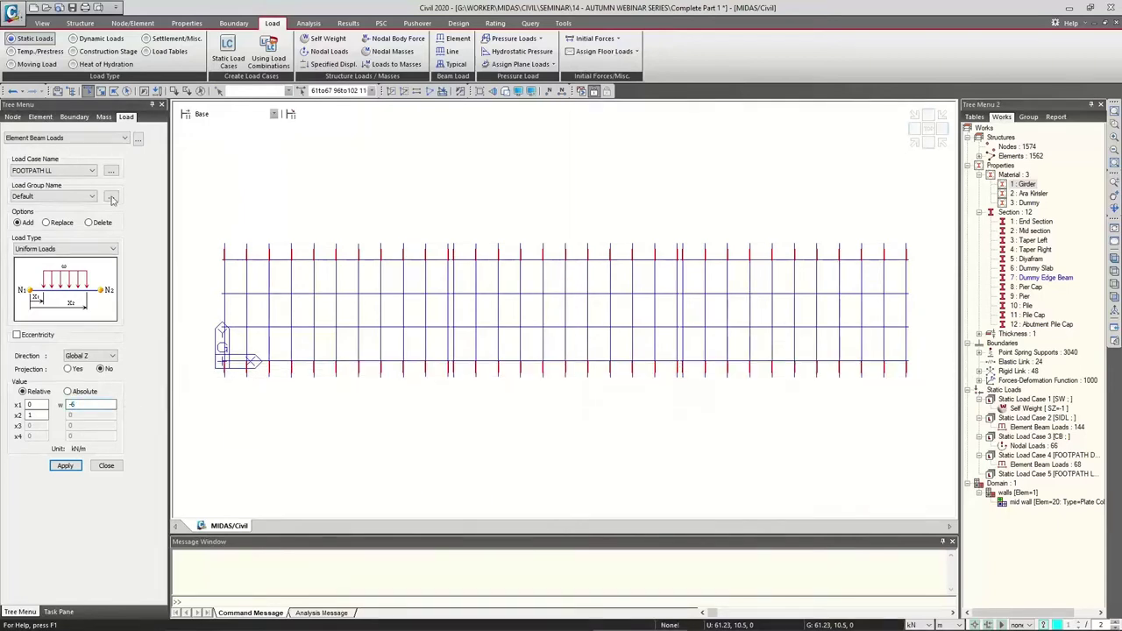
click(91, 170)
click(72, 184)
click(68, 465)
ctrl+middle_drag(553, 455, 649, 368)
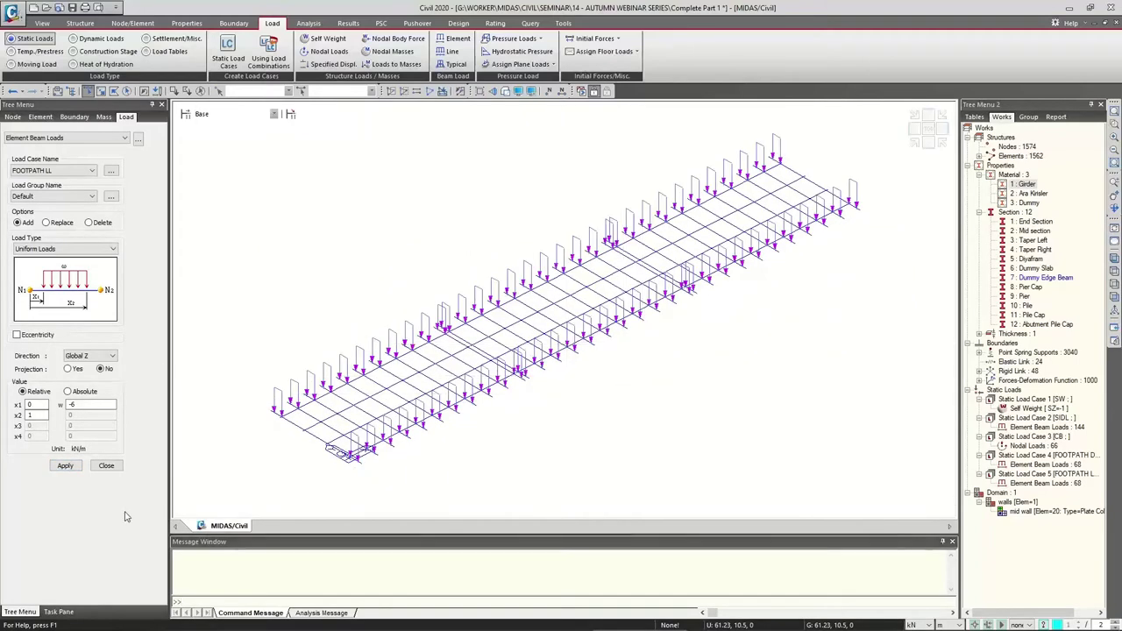
click(106, 466)
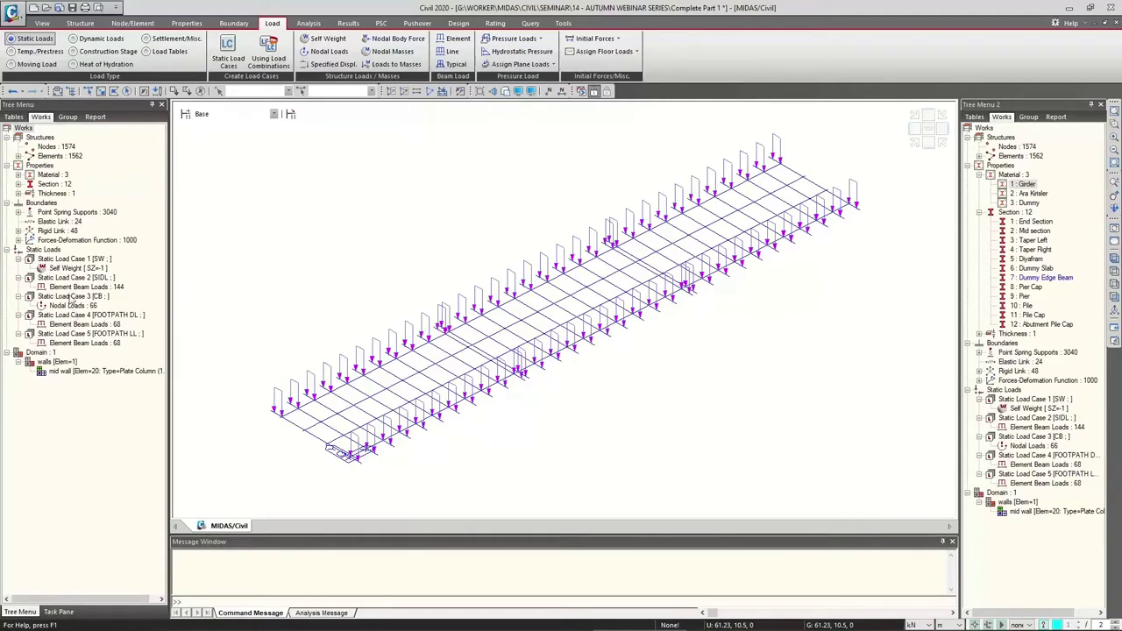
Look over the self weight entry and open the table of the SIDL element beam loads.
double_click(70, 269)
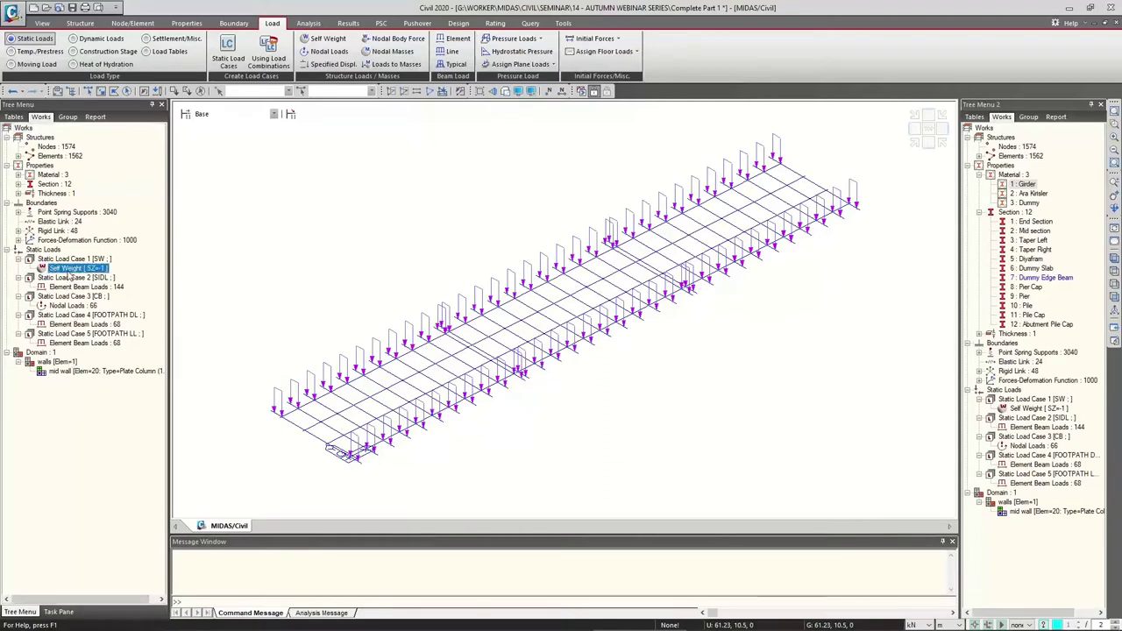
click(106, 454)
click(61, 279)
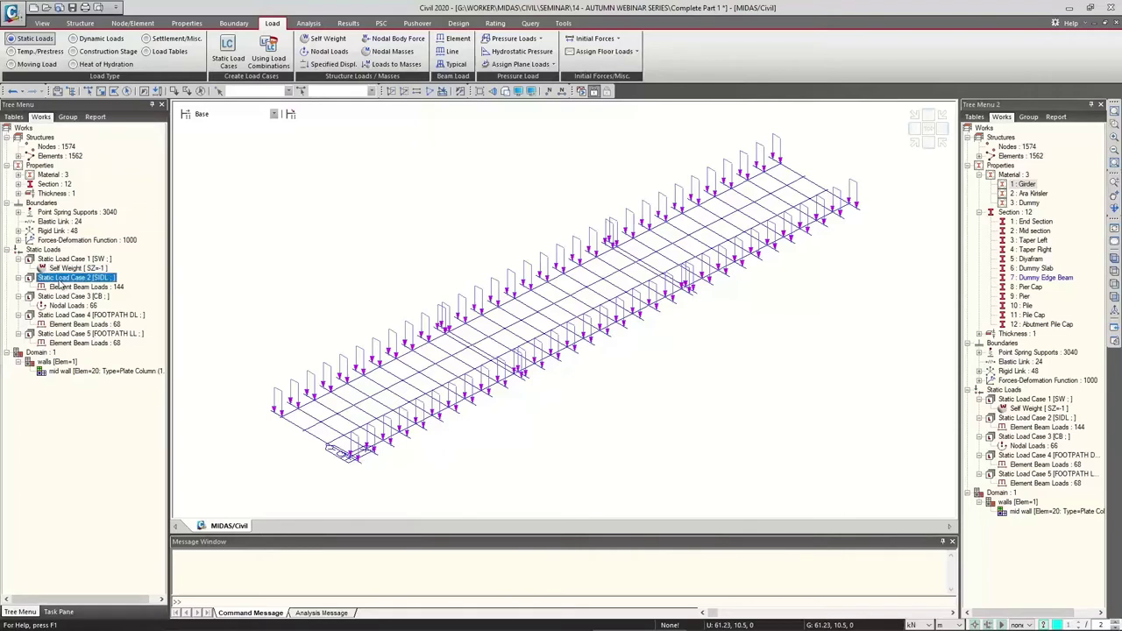
click(103, 286)
right_click(87, 289)
click(67, 288)
right_click(70, 290)
click(96, 342)
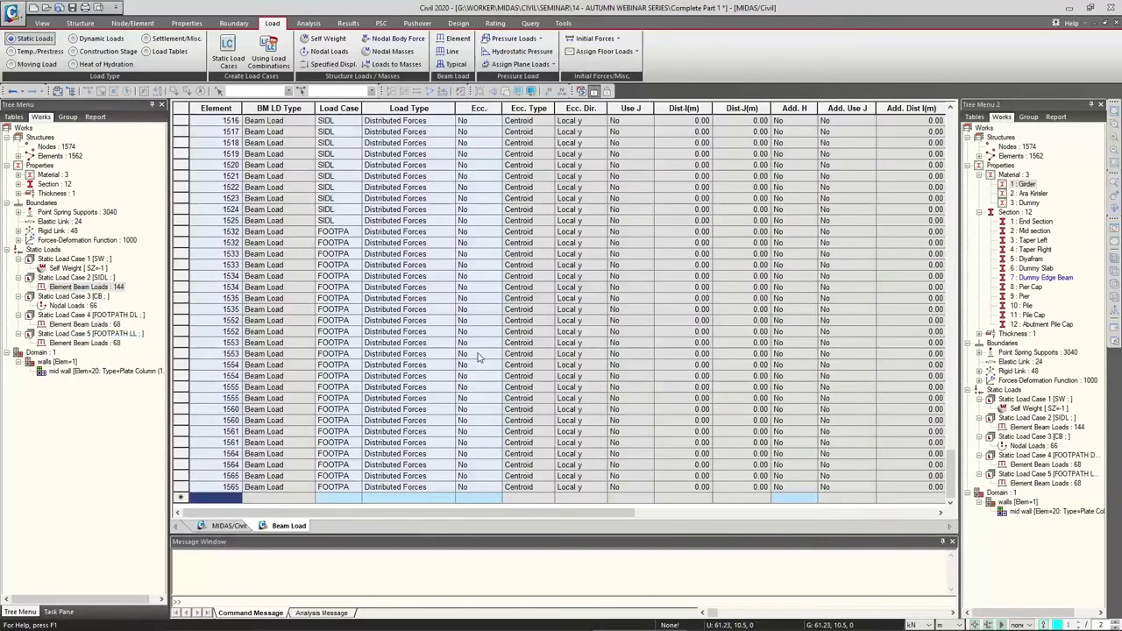
Examine the load cases, directions and magnitudes in the beam load table, then close the table and return to the model.
scroll(446, 391, up, 15)
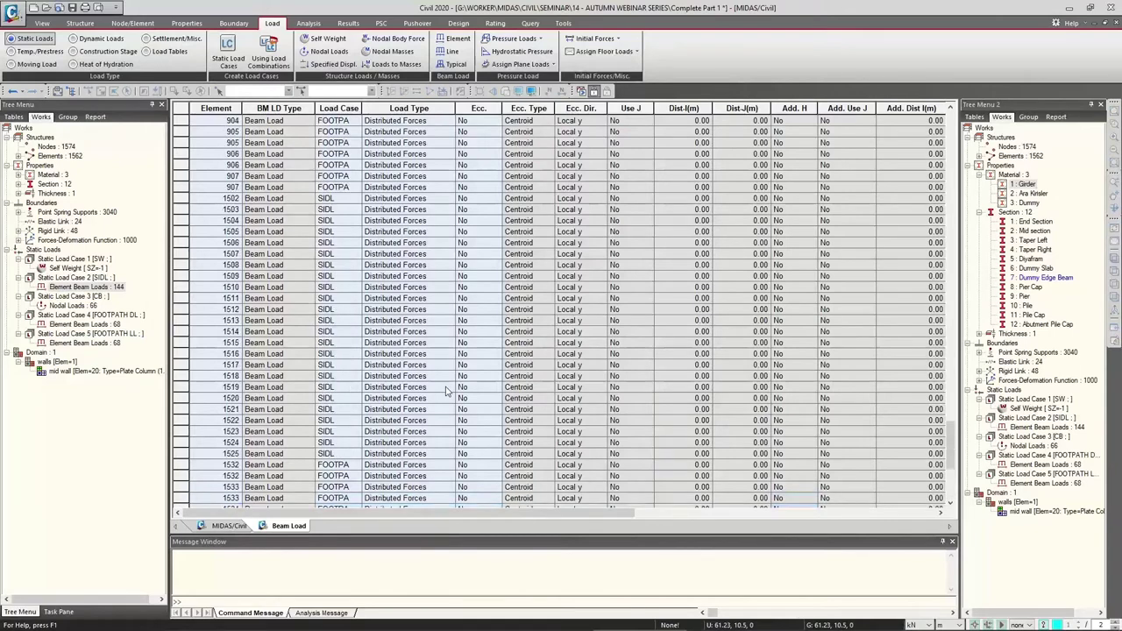
scroll(441, 392, up, 5)
scroll(438, 391, up, 15)
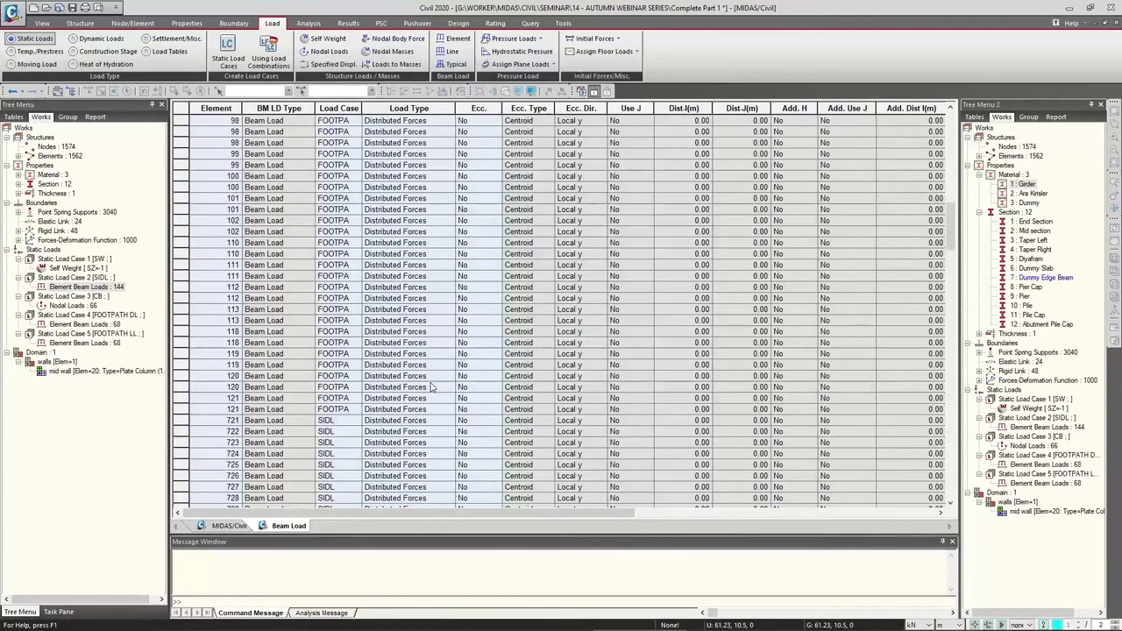
scroll(579, 333, right, 10)
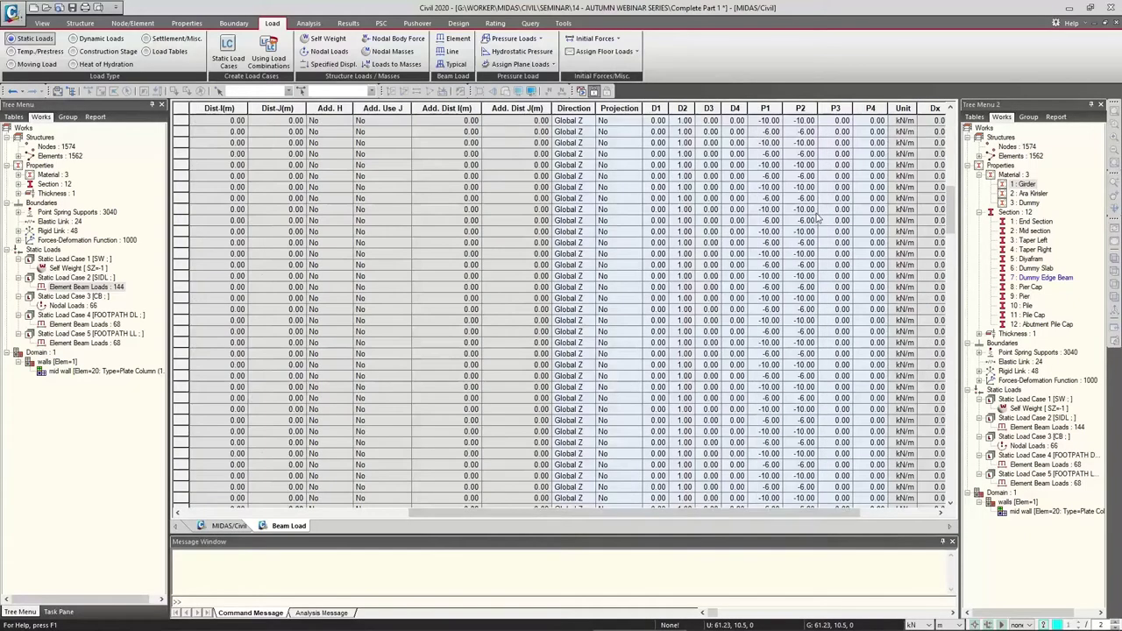
mouse_move(478, 518)
drag(478, 518, 268, 526)
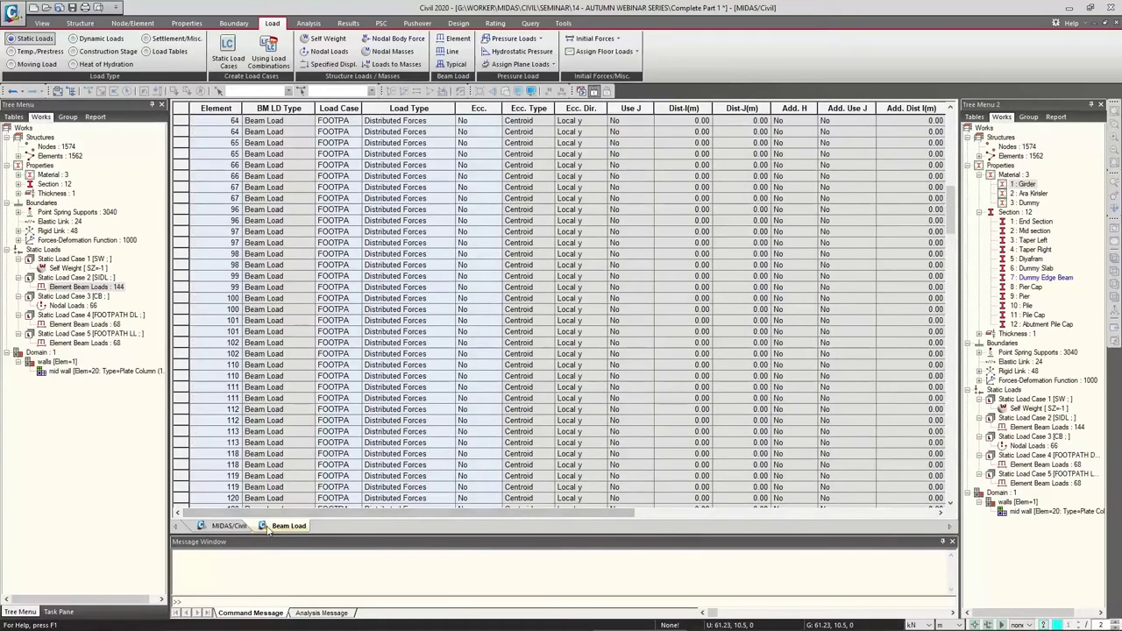
click(230, 525)
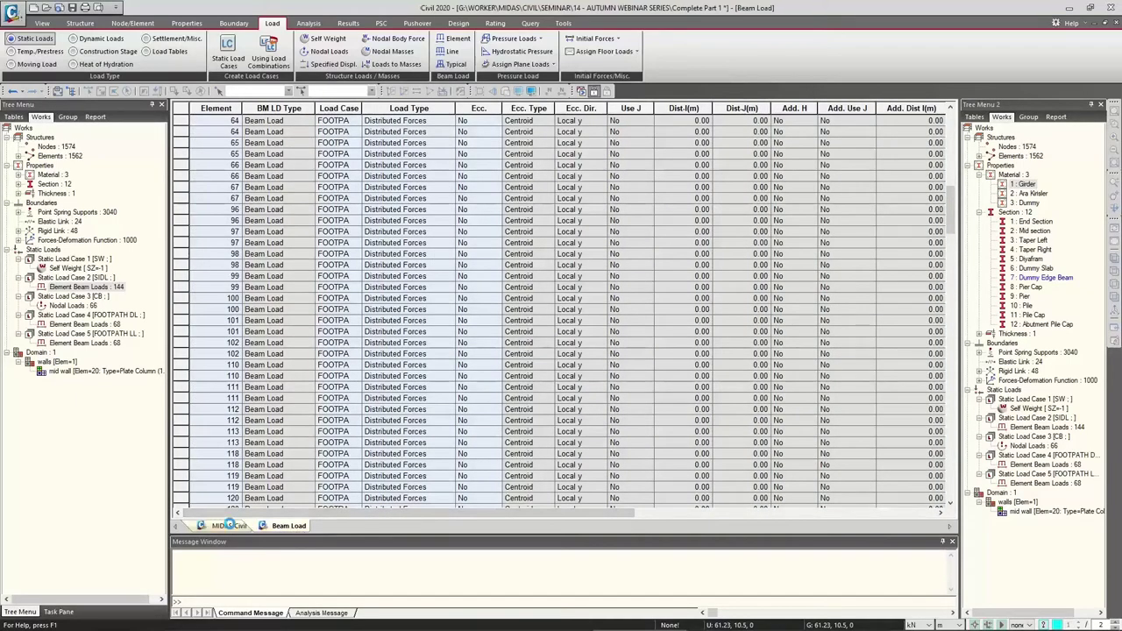
click(289, 526)
right_click(289, 526)
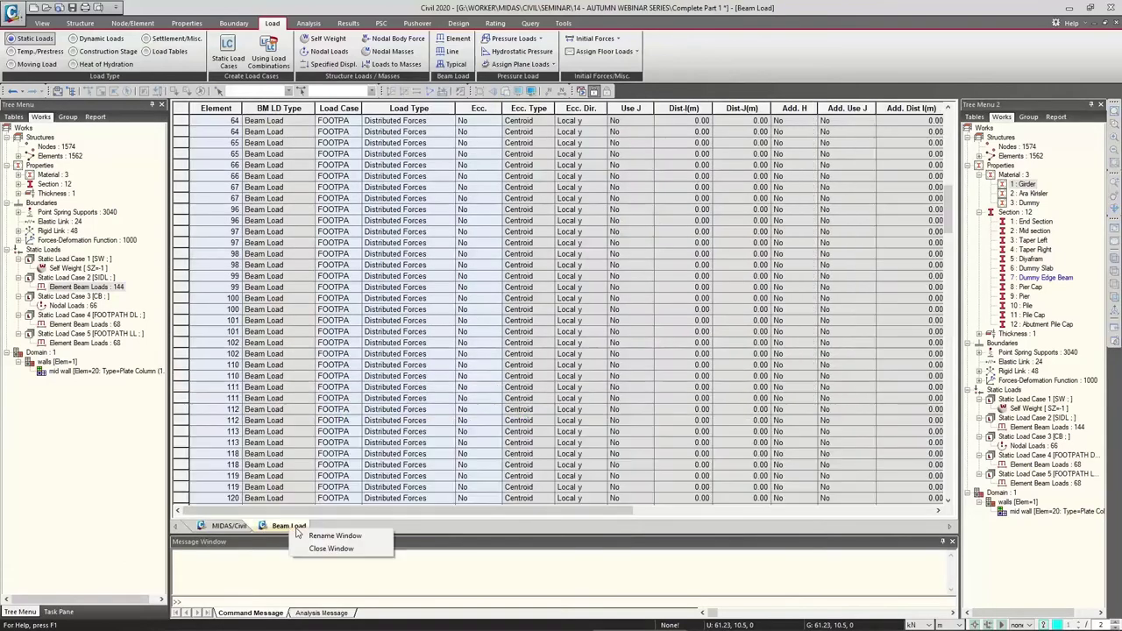
click(302, 535)
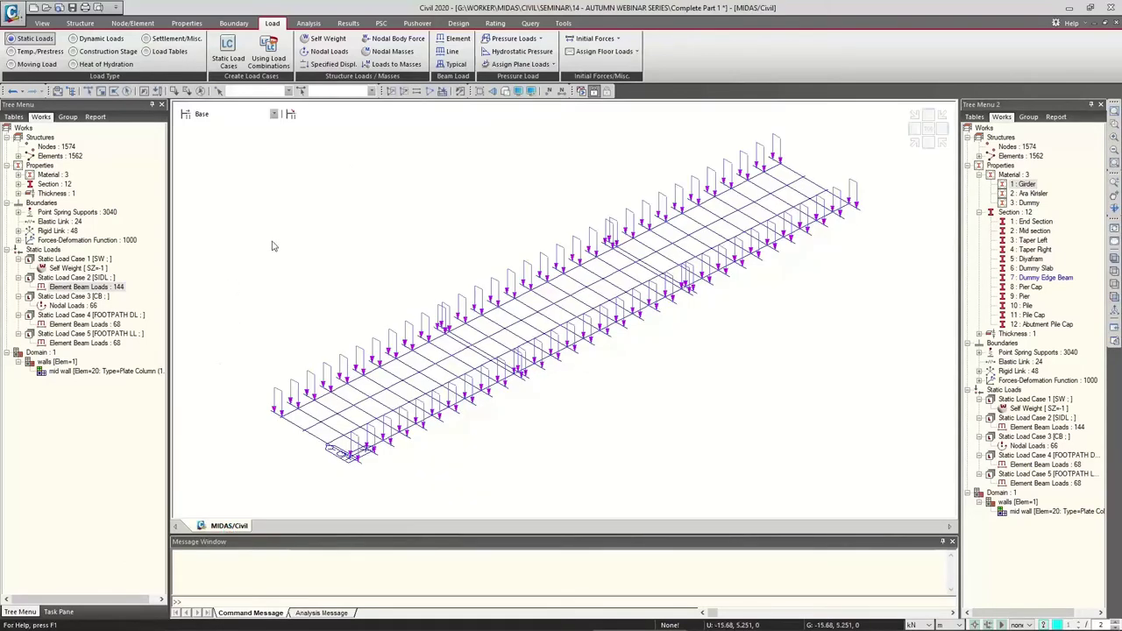
Save the model as a new file named Complete Part 1_YZO.mcb in the 14 - AUTUMN WEBINAR SERIES folder.
click(11, 11)
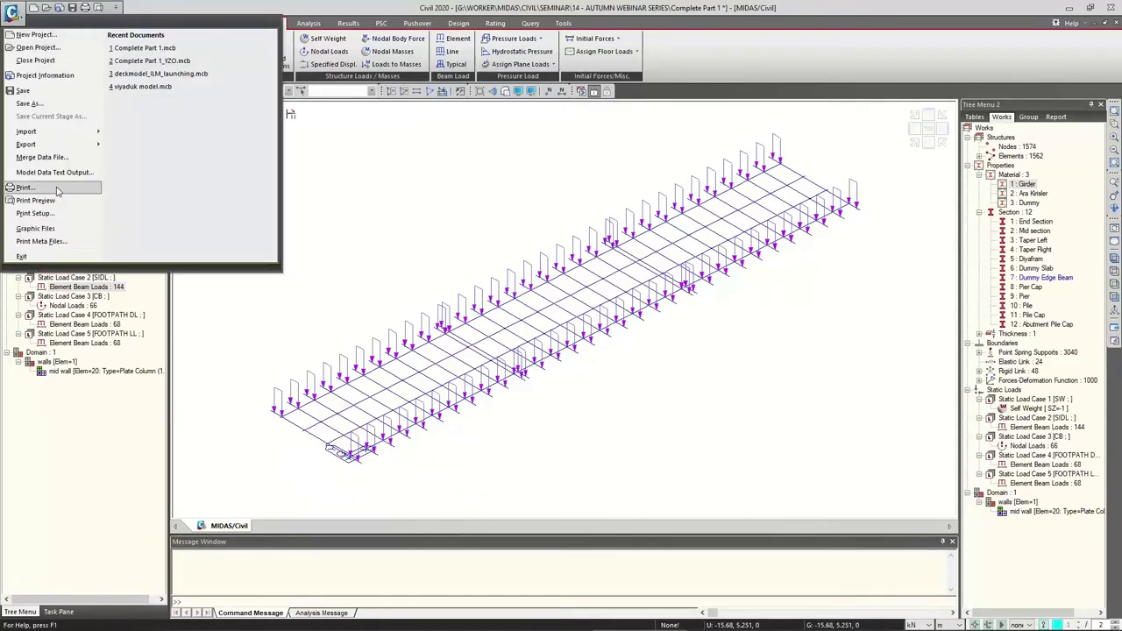
click(29, 104)
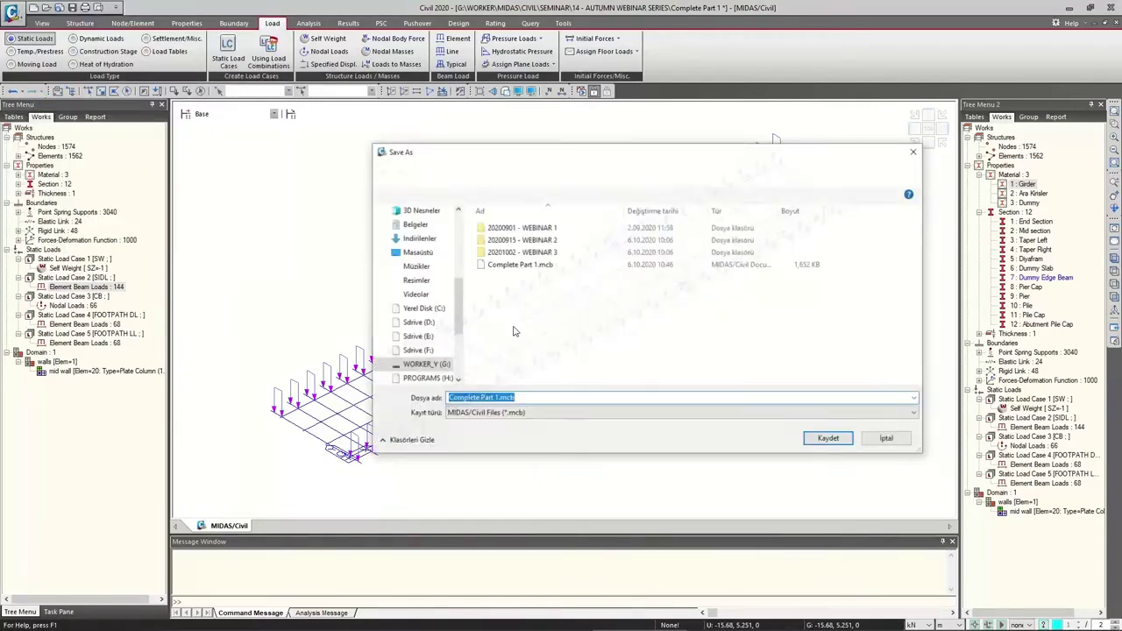
double_click(522, 252)
click(382, 172)
click(497, 398)
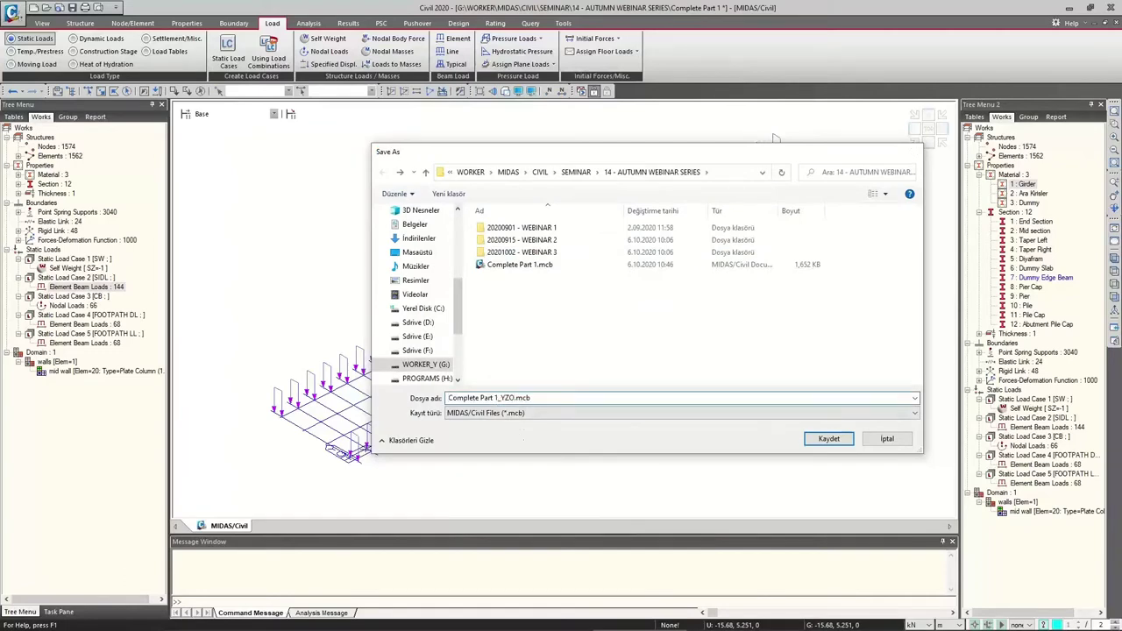
key(Return)
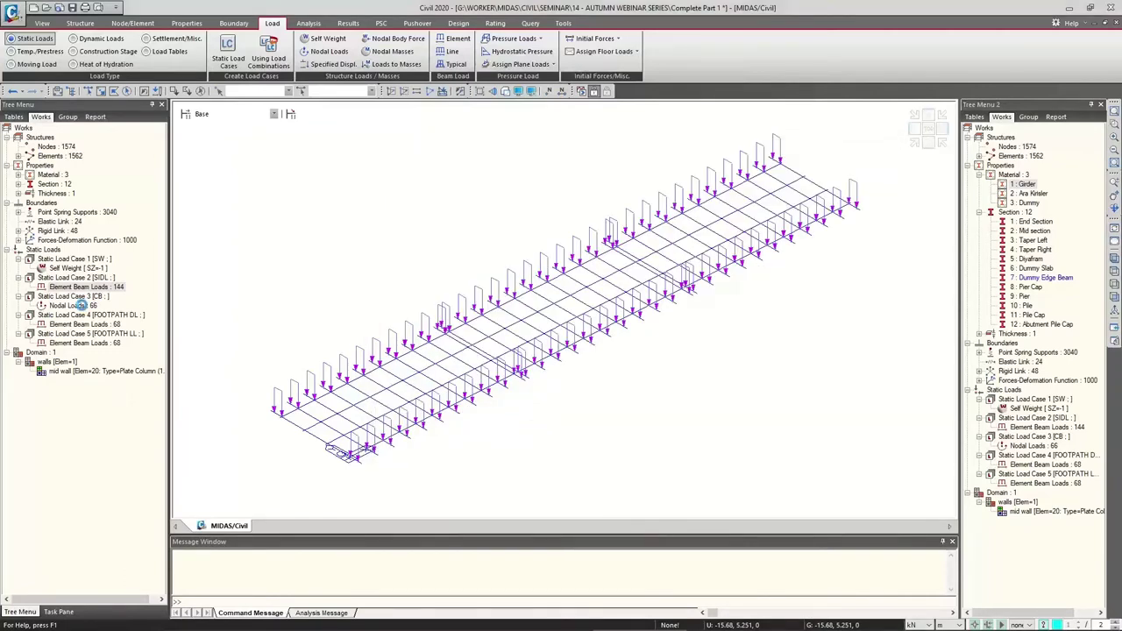
Display the element beam loads of the FOOTPATH DL case and of the FOOTPATH LL case on the model.
click(91, 308)
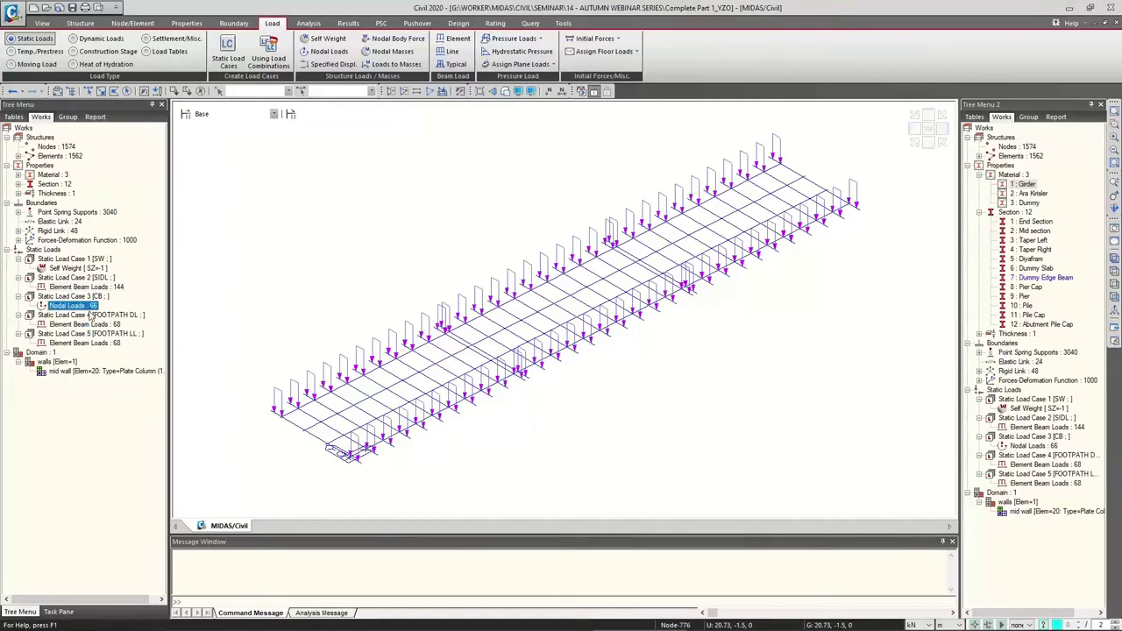
click(85, 326)
right_click(87, 325)
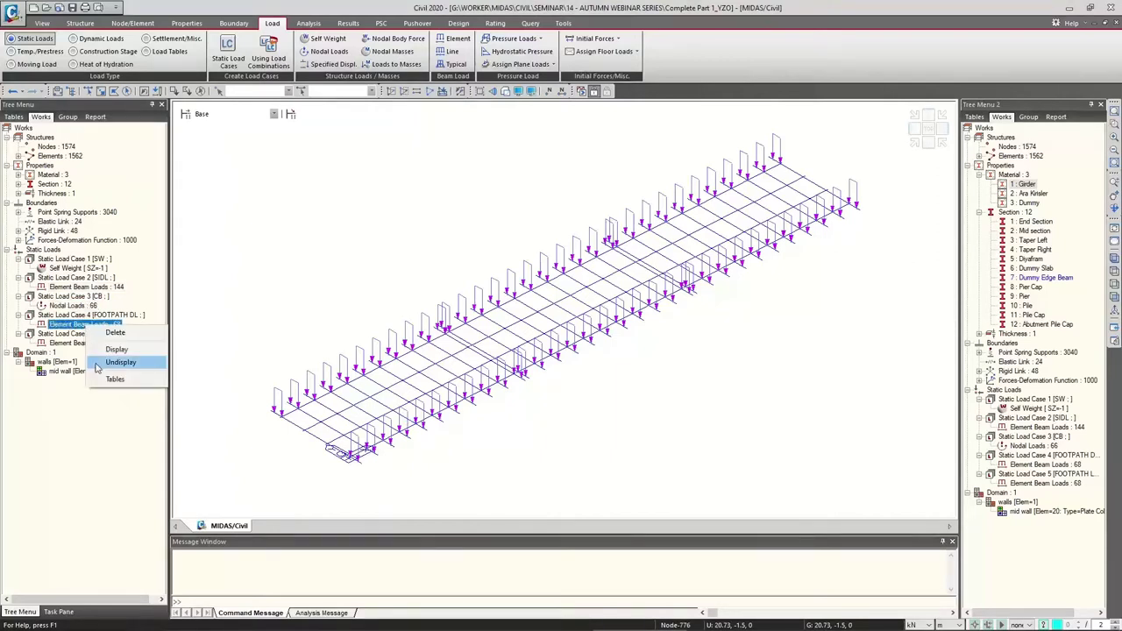
click(109, 350)
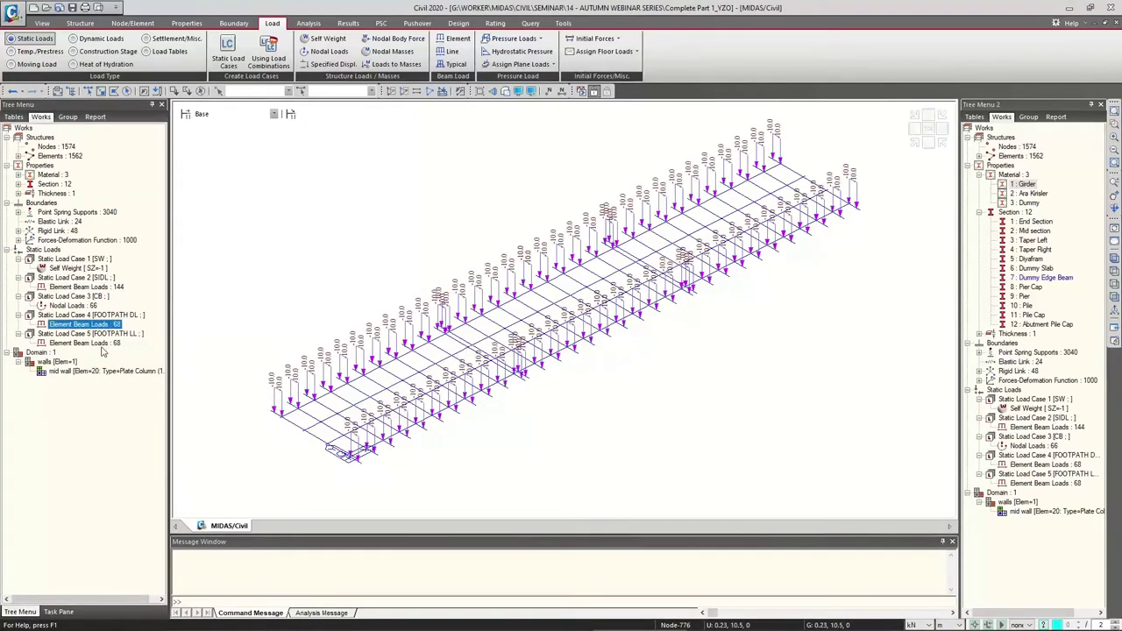
click(85, 342)
right_click(103, 341)
click(129, 363)
Display the nodal loads of the CB load case on the model.
click(77, 306)
right_click(77, 305)
click(91, 330)
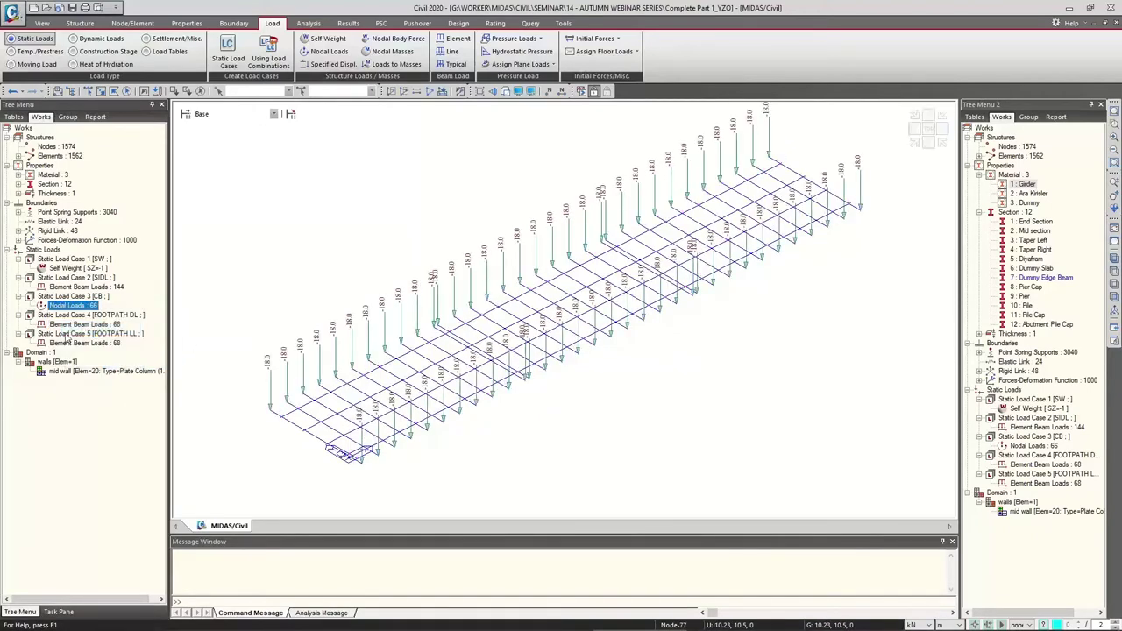
Display the SIDL element beam loads on the deck, look them over and hide them again.
click(71, 287)
right_click(70, 288)
click(86, 313)
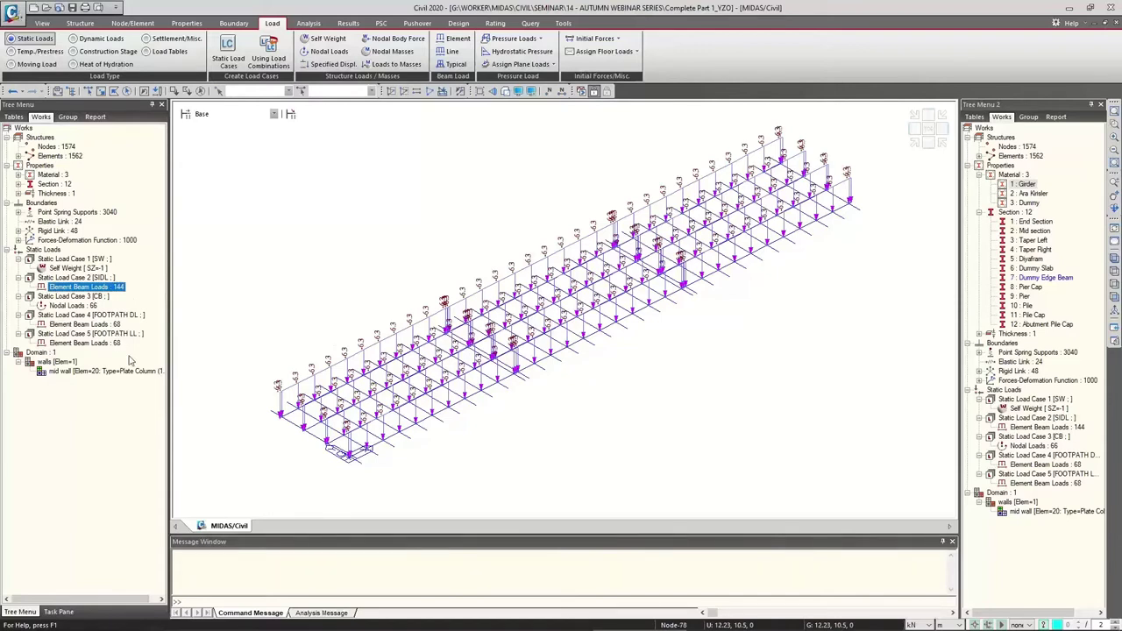
right_click(90, 288)
click(110, 323)
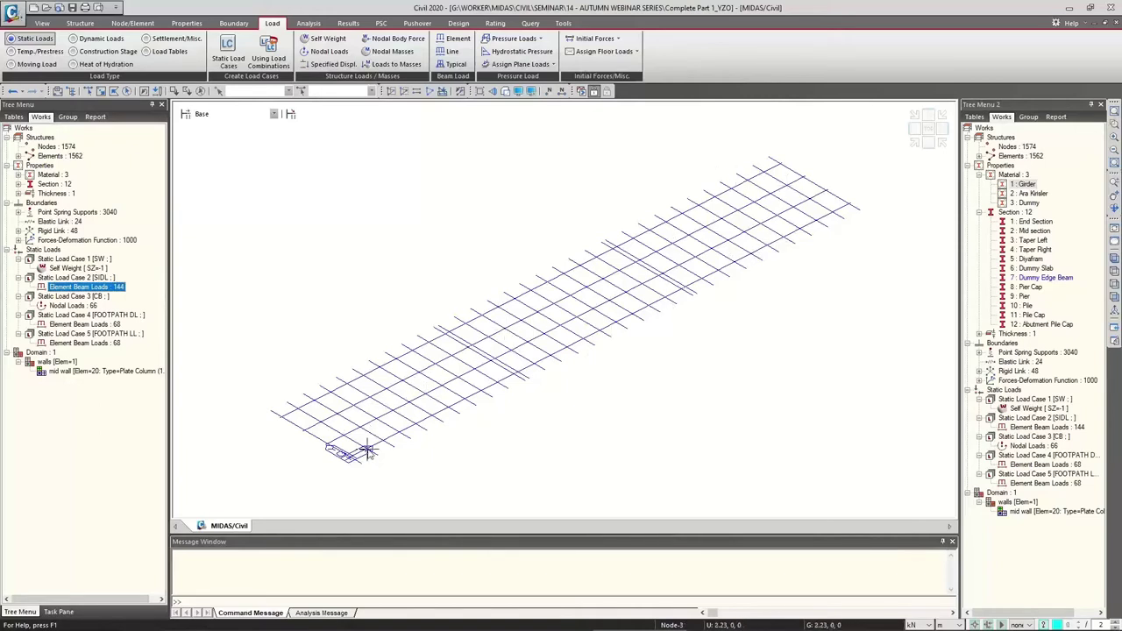
Create a new structure group named Cross Beams.
mouse_move(366, 451)
click(1028, 120)
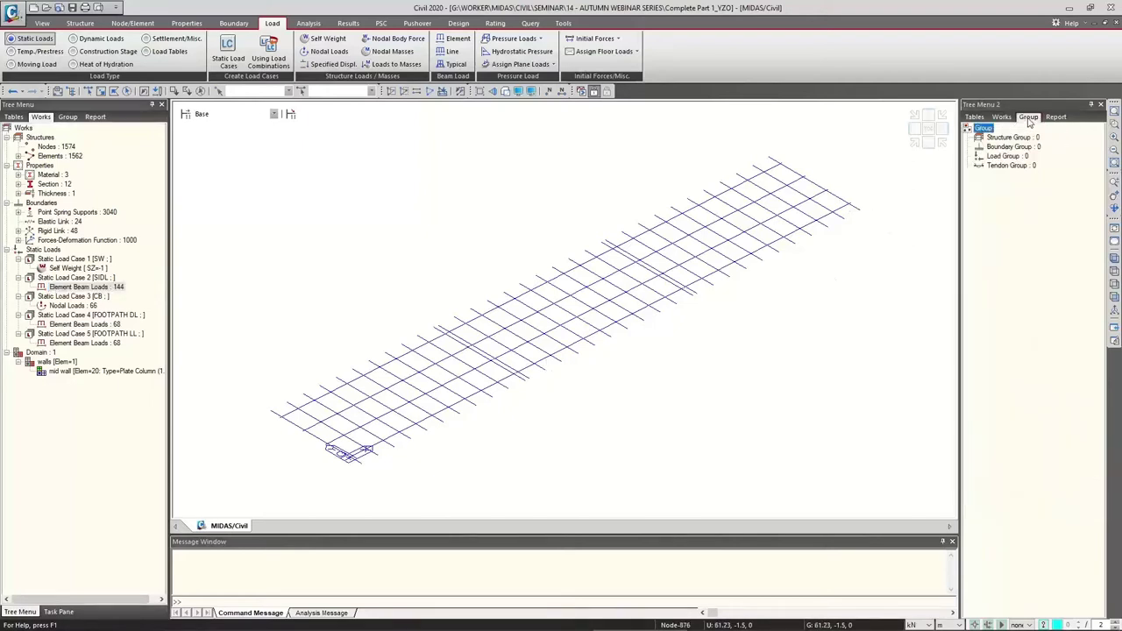
click(1010, 138)
right_click(1010, 140)
click(1031, 143)
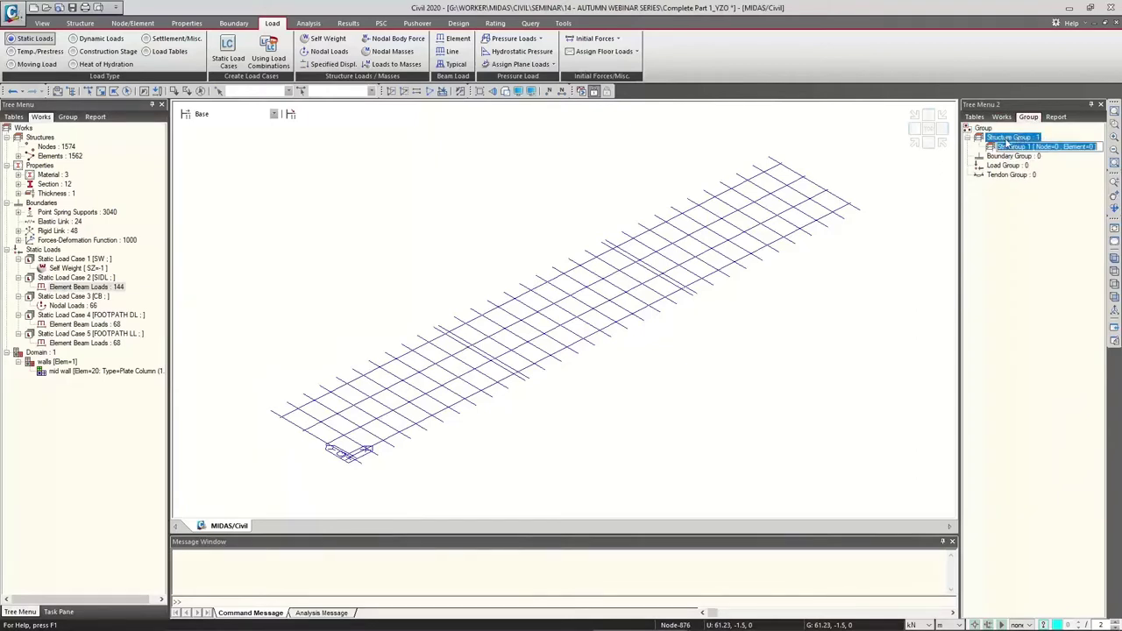
text(CROSS BEAM)
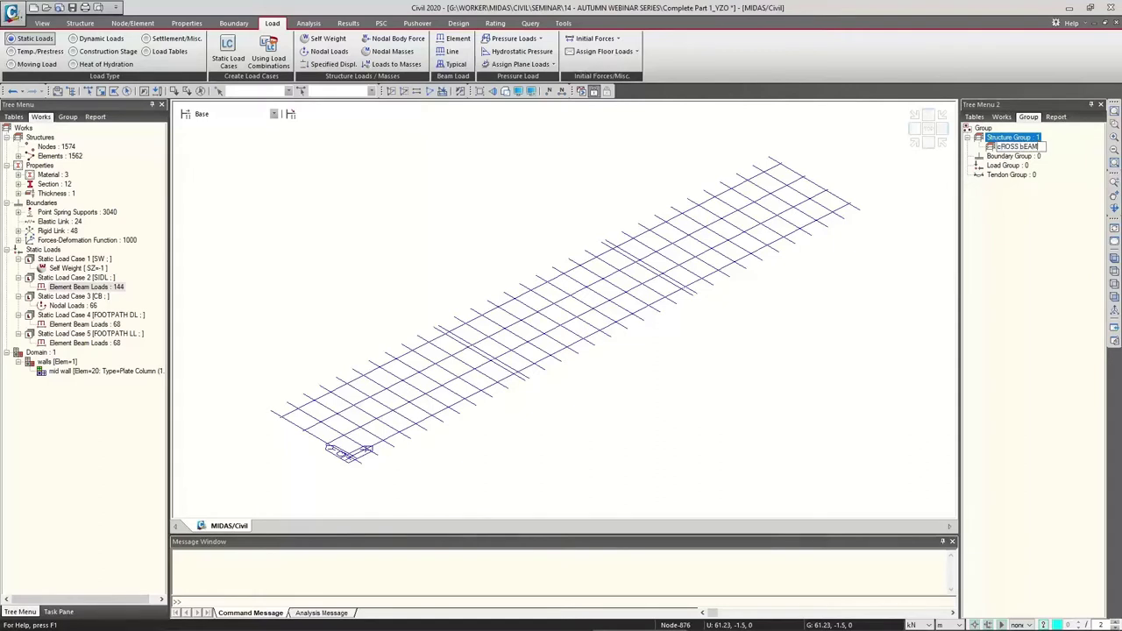
key(BackSpace)
key(BackSpace)
key(BackSpace)
key(BackSpace)
key(BackSpace)
key(BackSpace)
key(BackSpace)
key(BackSpace)
key(BackSpace)
key(BackSpace)
key(BackSpace)
key(BackSpace)
key(BackSpace)
key(BackSpace)
key(BackSpace)
key(BackSpace)
key(BackSpace)
key(BackSpace)
key(BackSpace)
key(BackSpace)
text(Cross Beams)
key(Return)
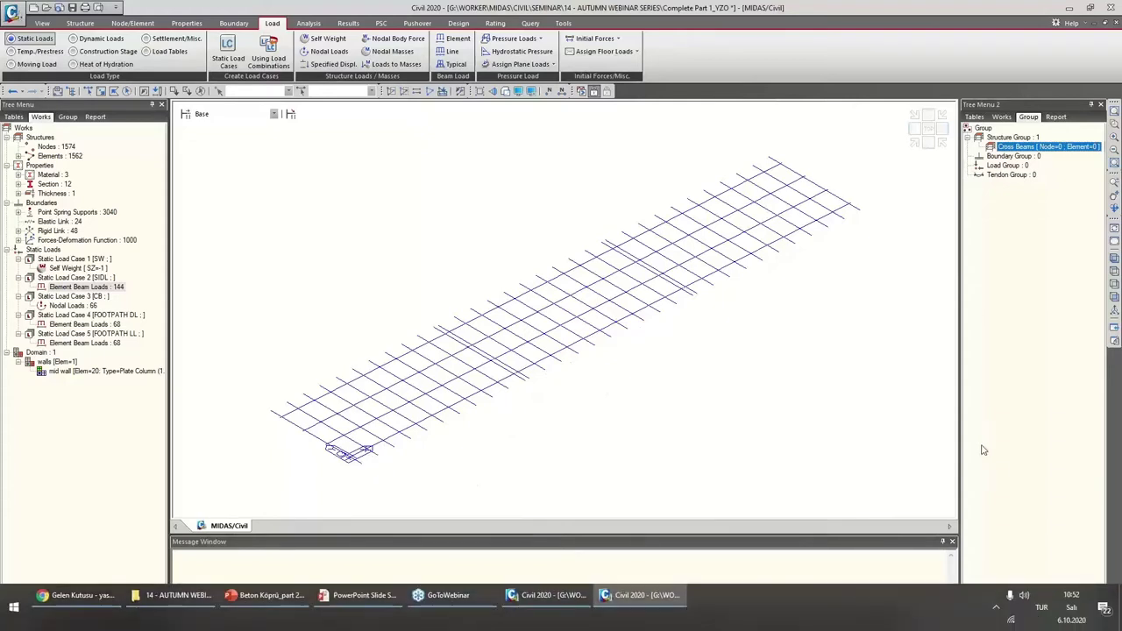
Try the selection direction filter by selecting all y-direction elements and all x-direction elements in turn, clearing each selection.
click(1023, 625)
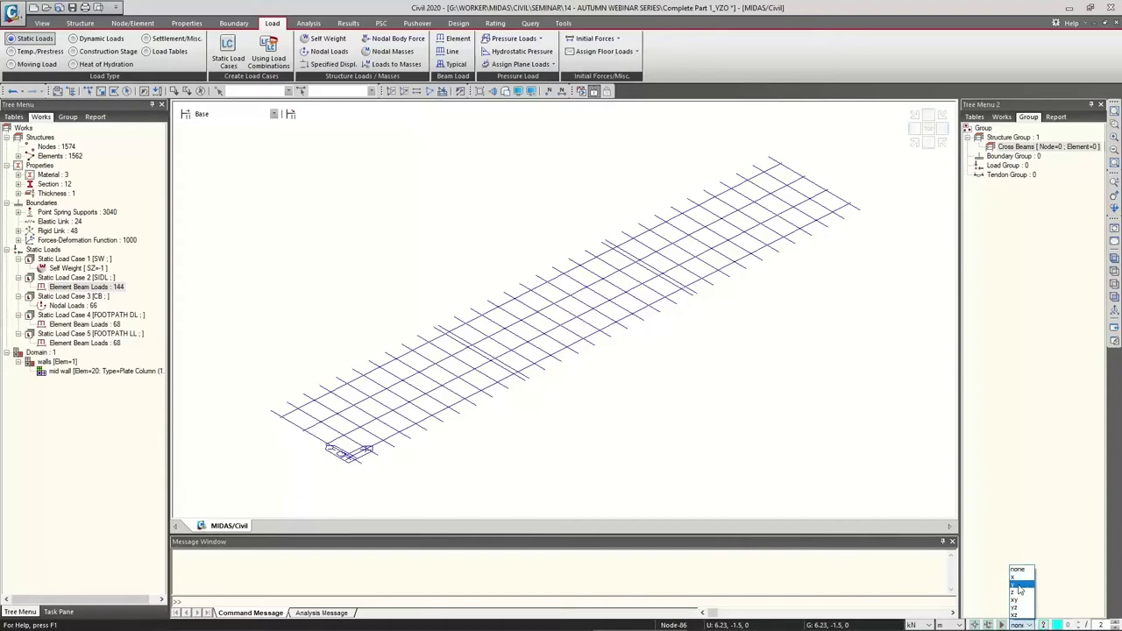
click(1020, 584)
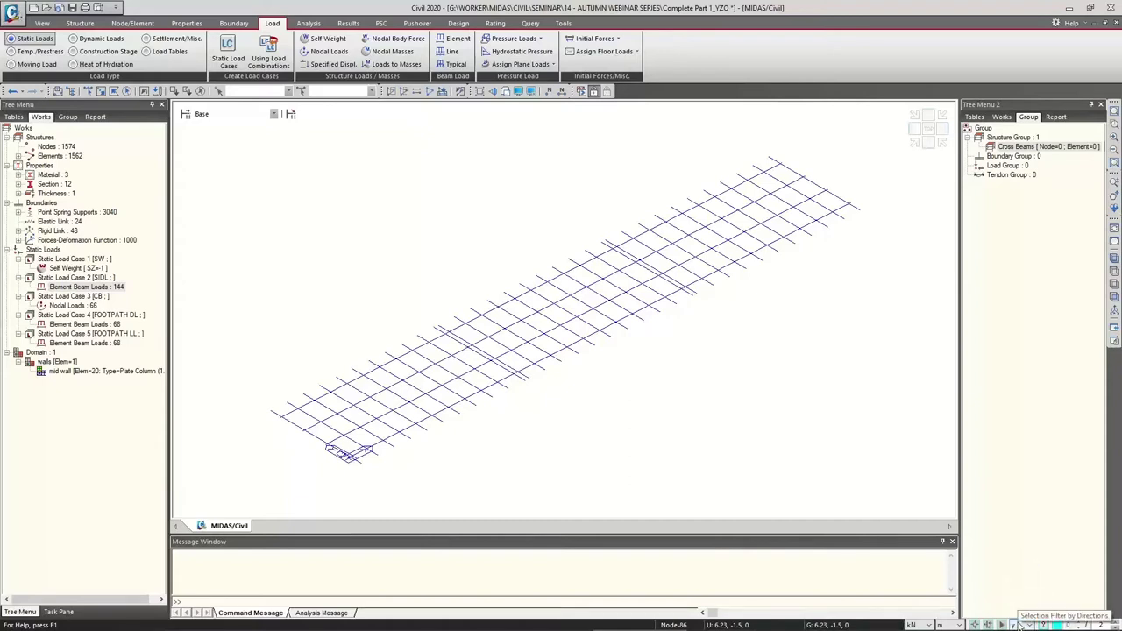
click(127, 91)
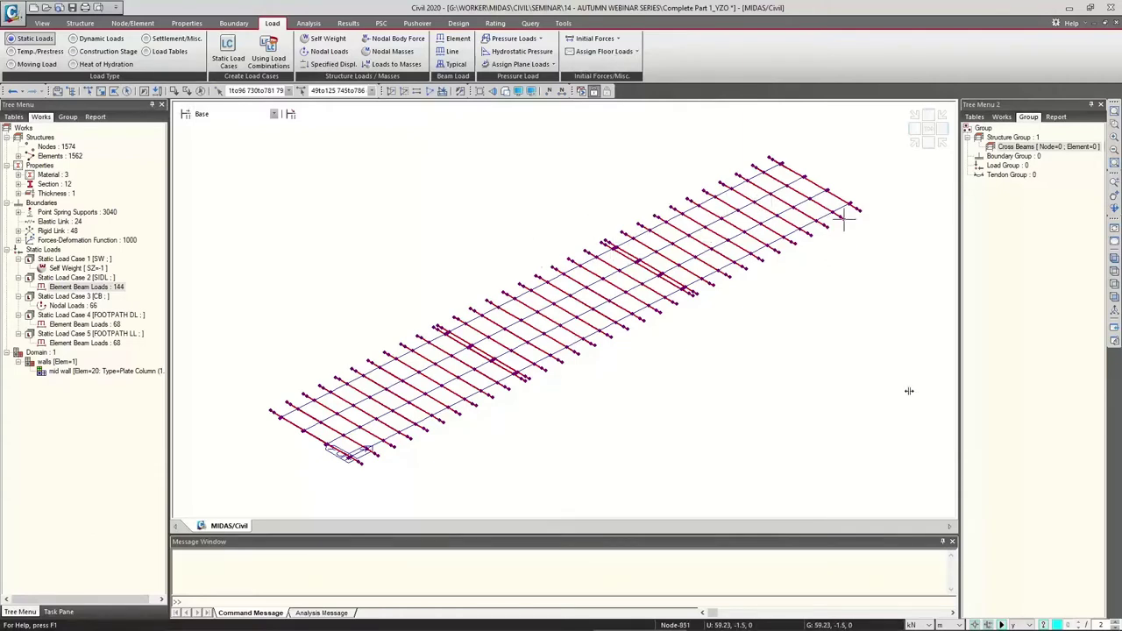
click(1019, 624)
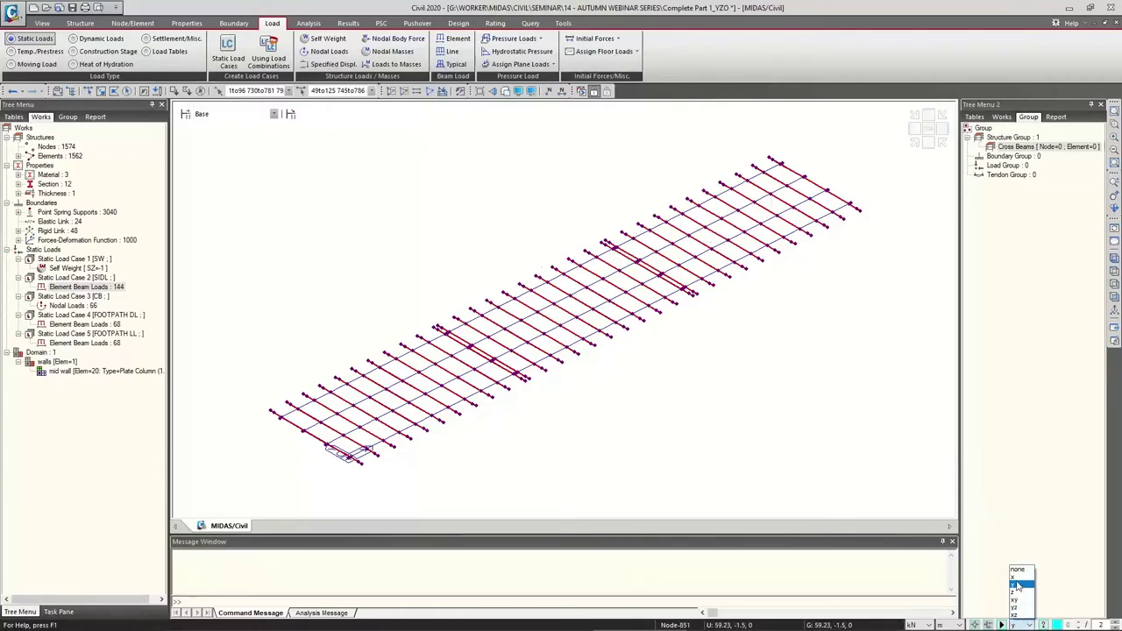
click(1022, 583)
click(186, 92)
click(200, 91)
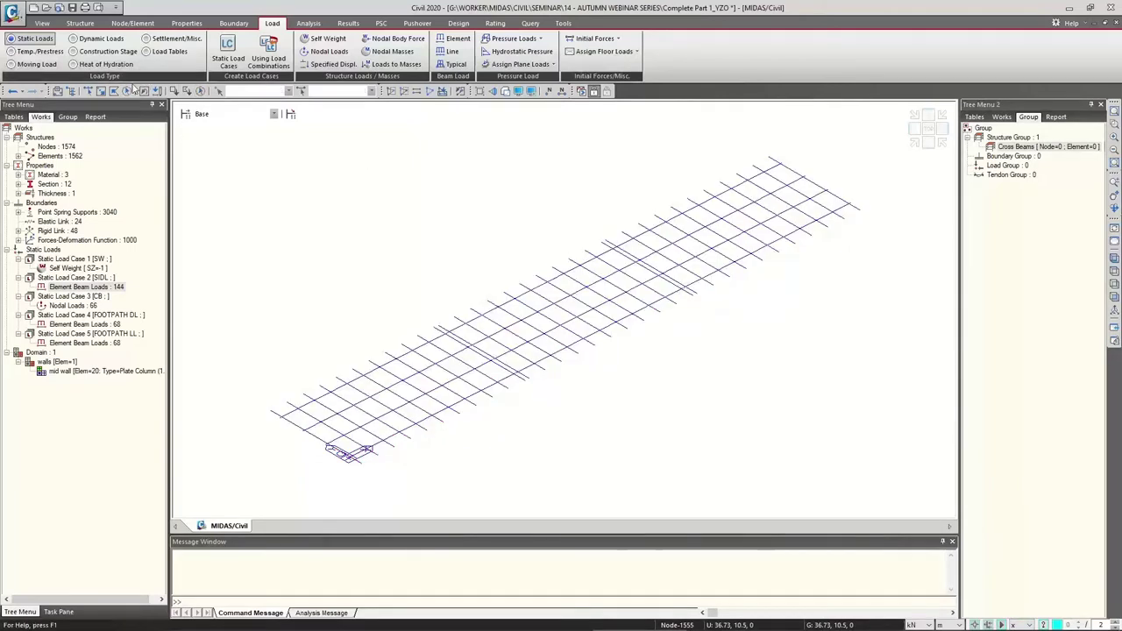
click(128, 92)
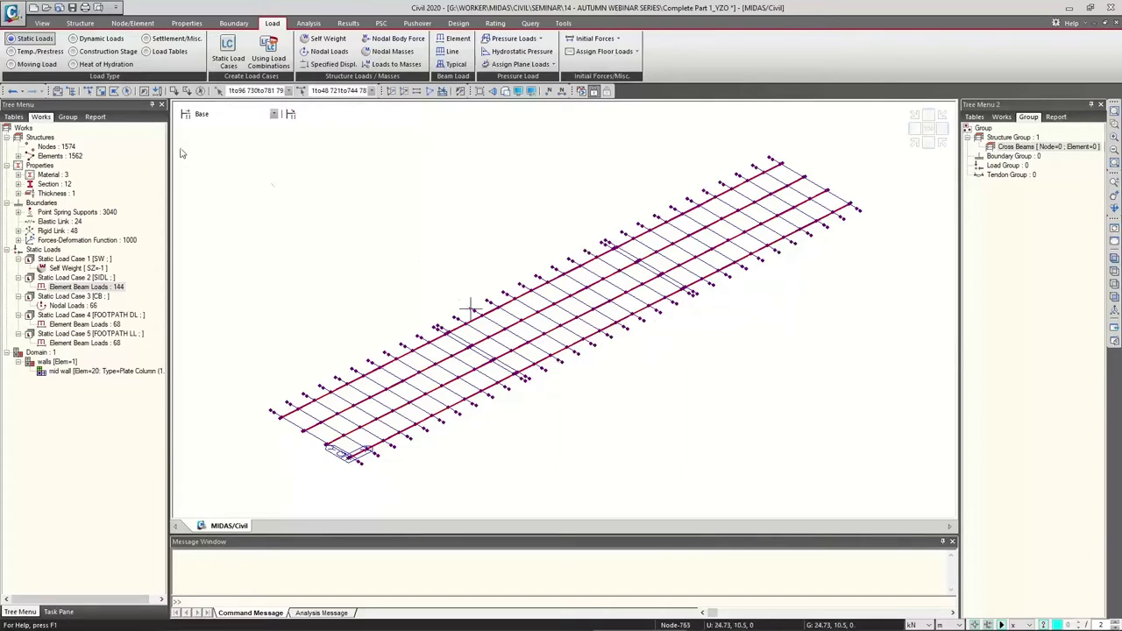
click(200, 91)
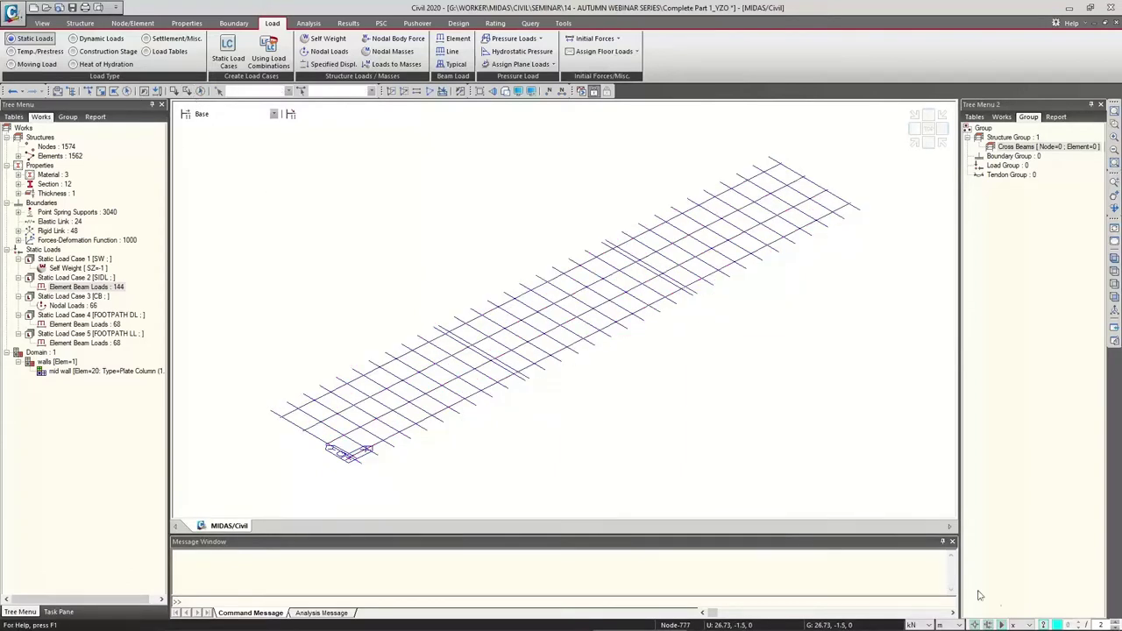
Select all elements running in the y direction, assign them to the Cross Beams structure group and clear the selection.
click(1021, 624)
click(1022, 592)
click(127, 91)
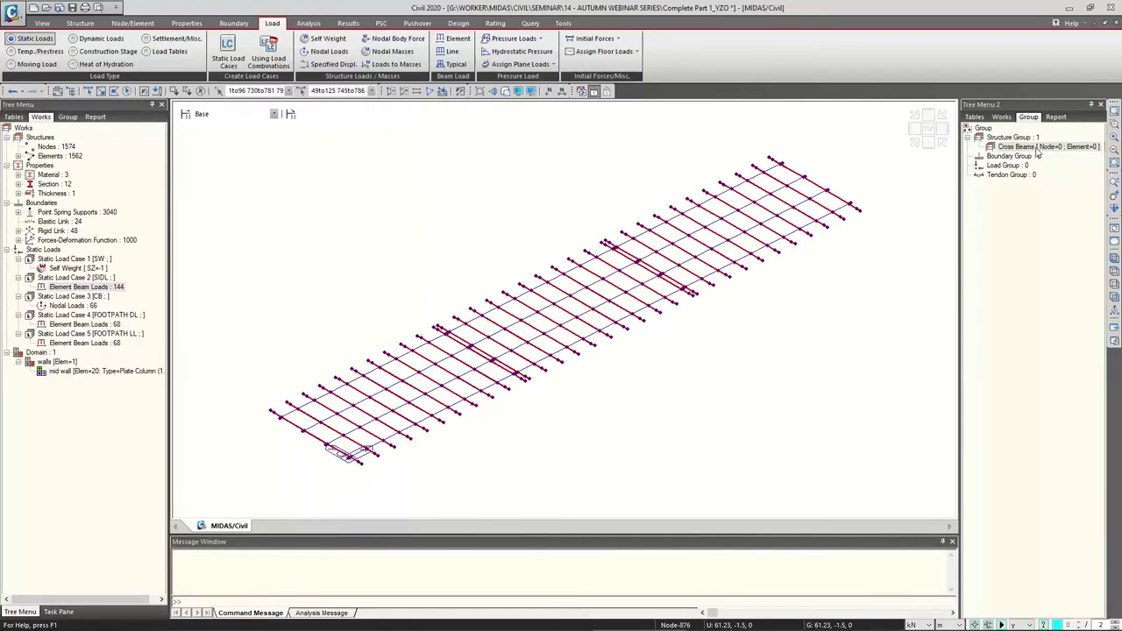
drag(1032, 149, 755, 214)
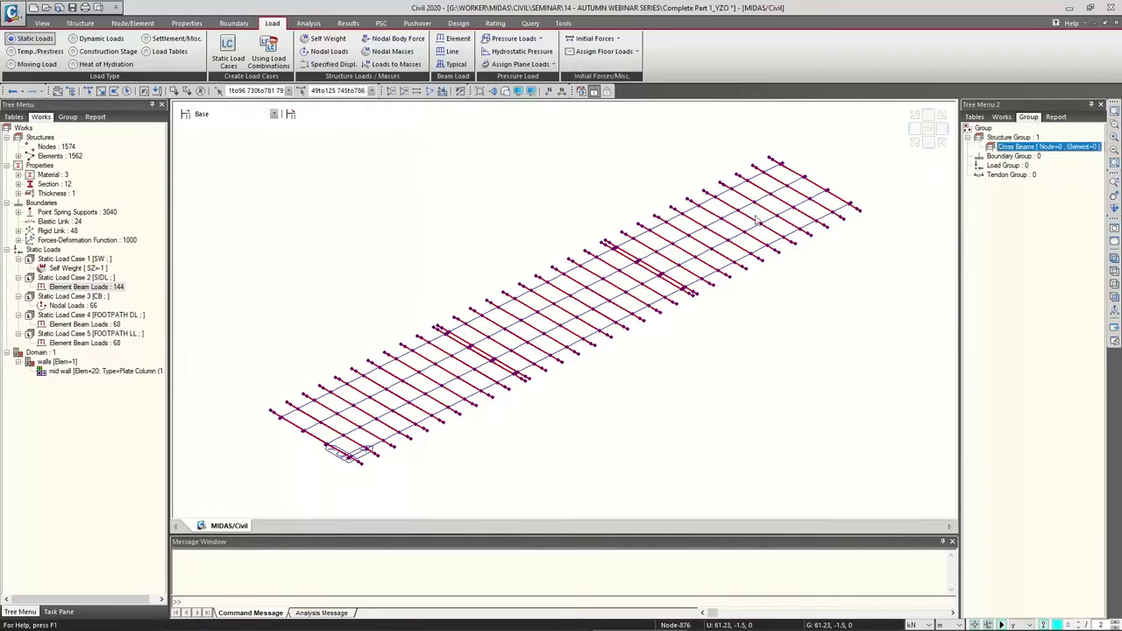
double_click(1041, 148)
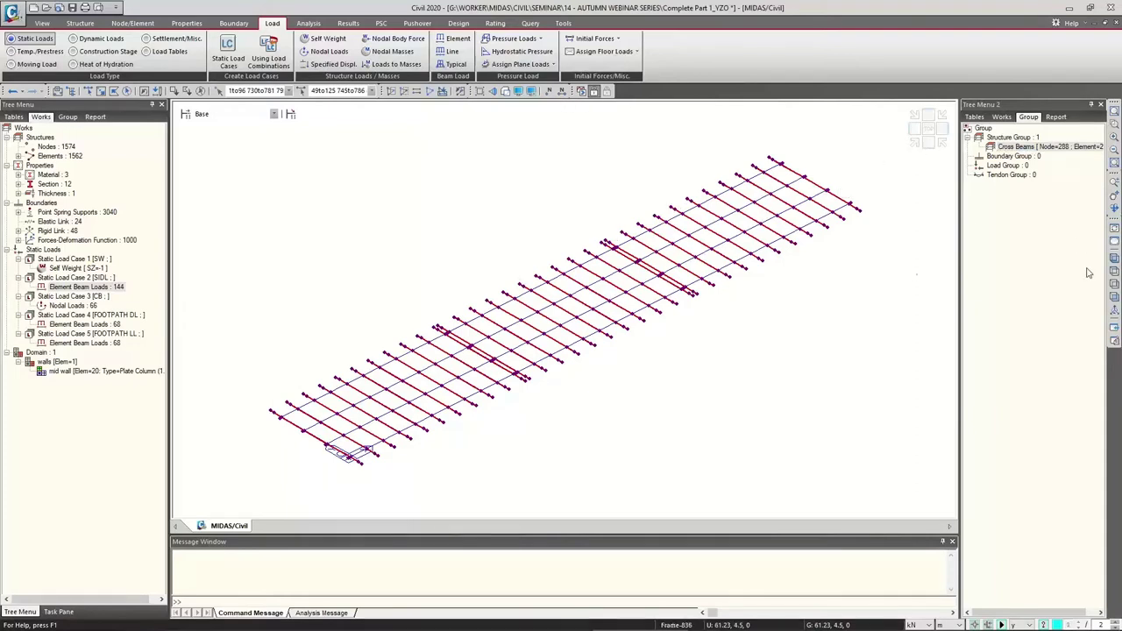
click(200, 91)
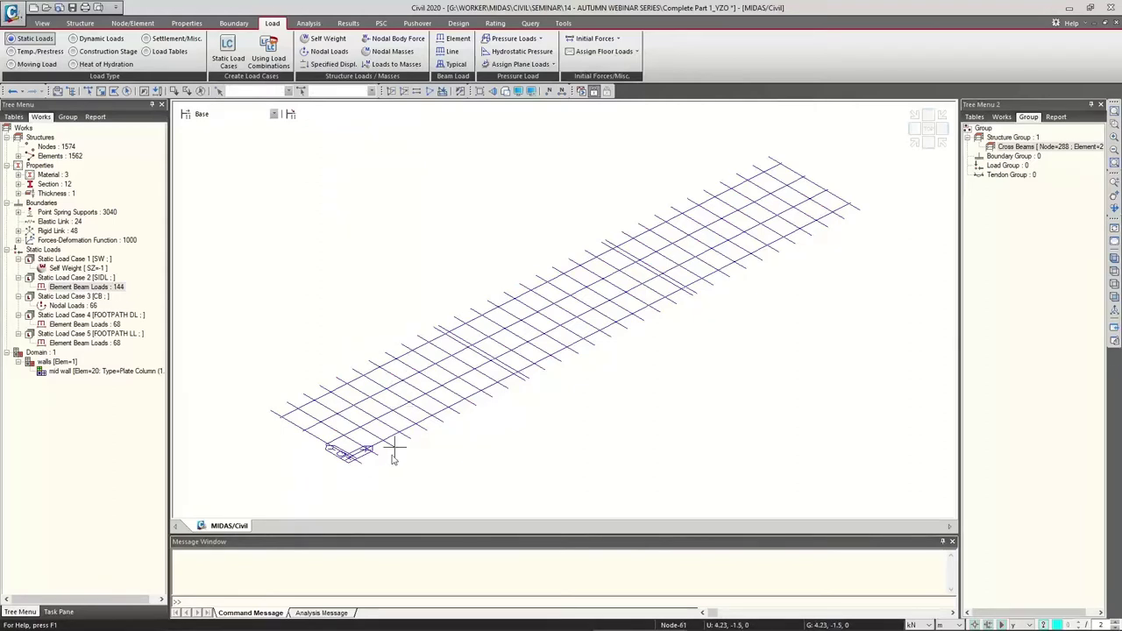
Set the moving load code to AASHTO LRFD and start defining a new traffic line lane.
key(alt+Tab)
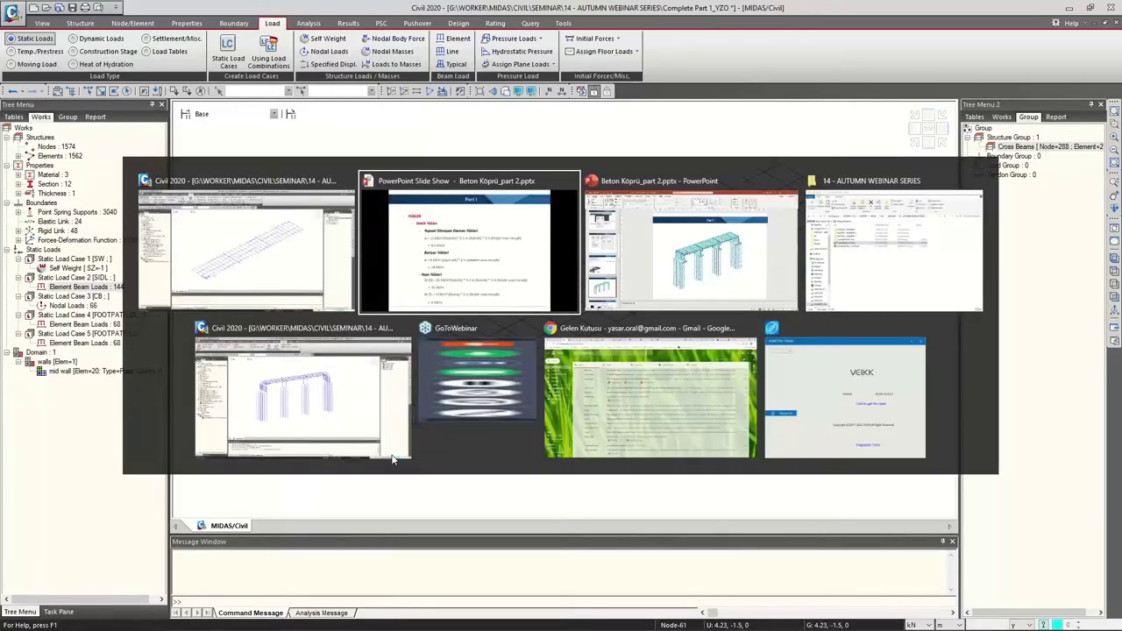
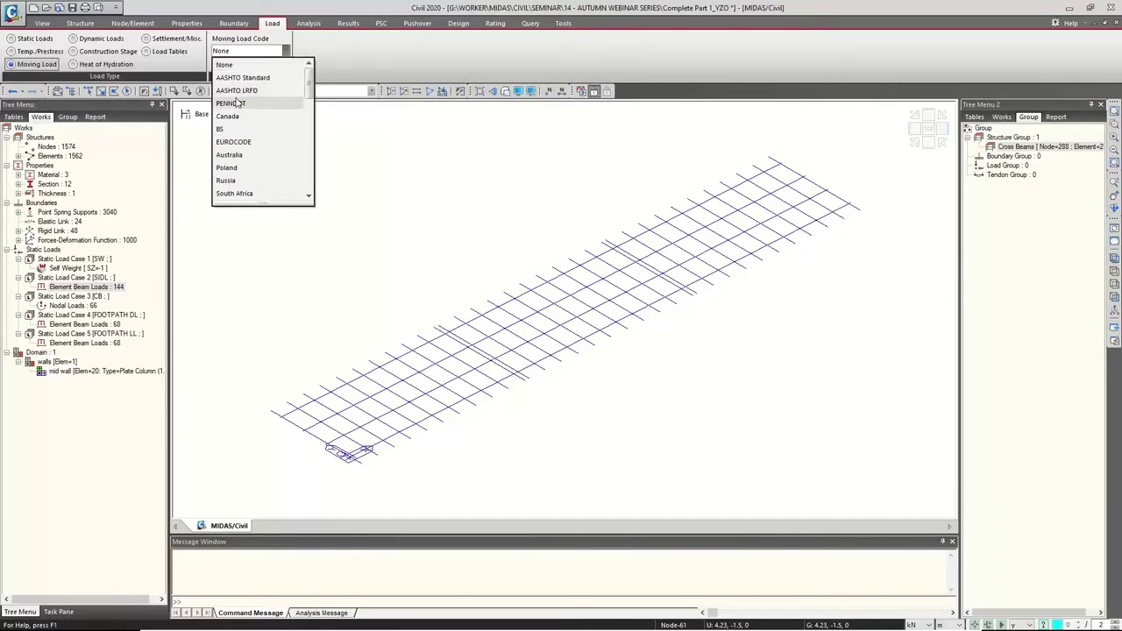
click(237, 91)
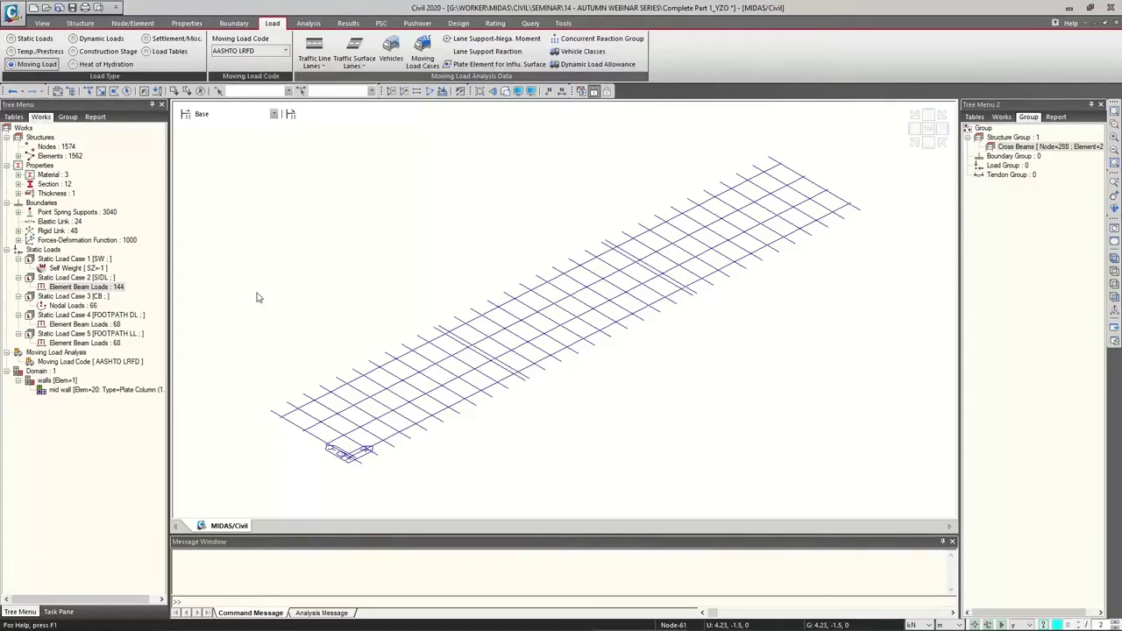
click(314, 52)
drag(55, 7, 56, 51)
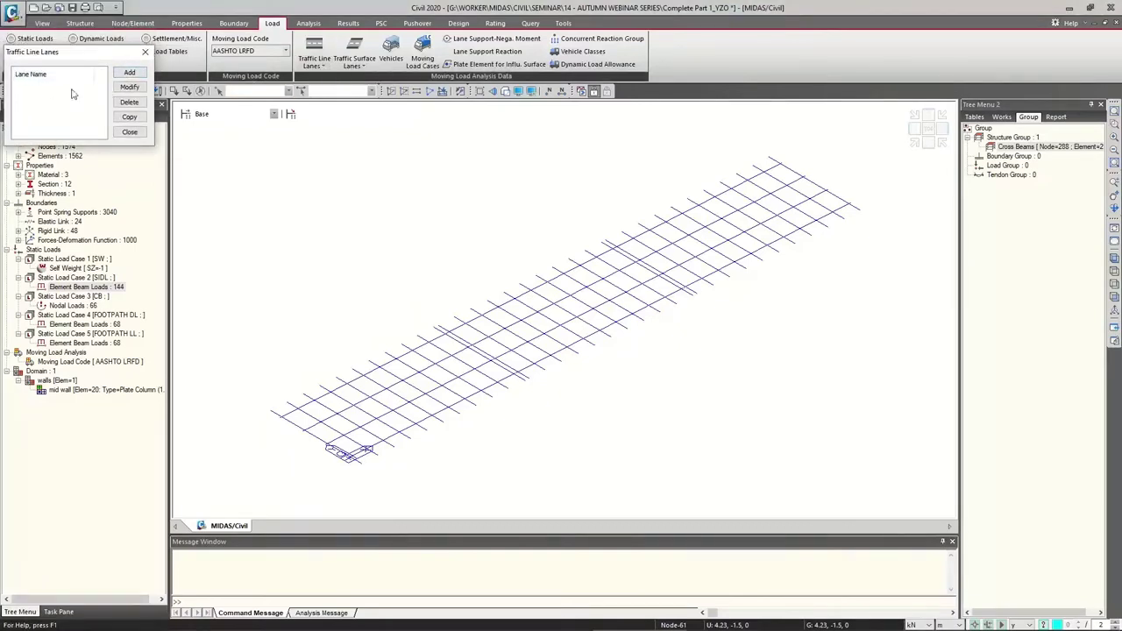
click(131, 74)
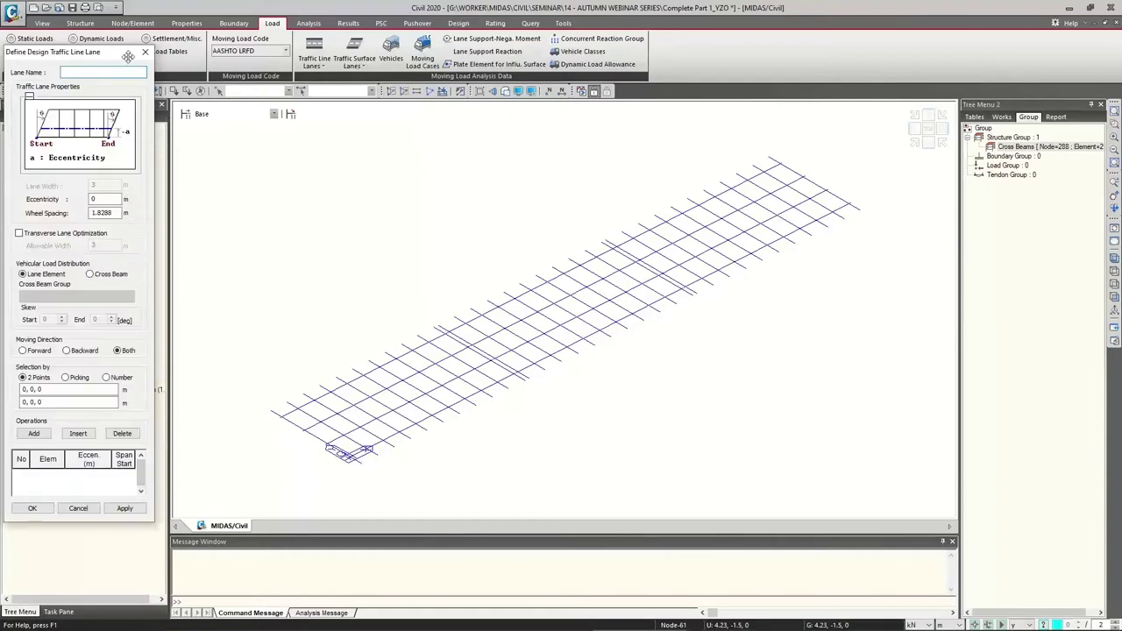
drag(128, 52, 161, 51)
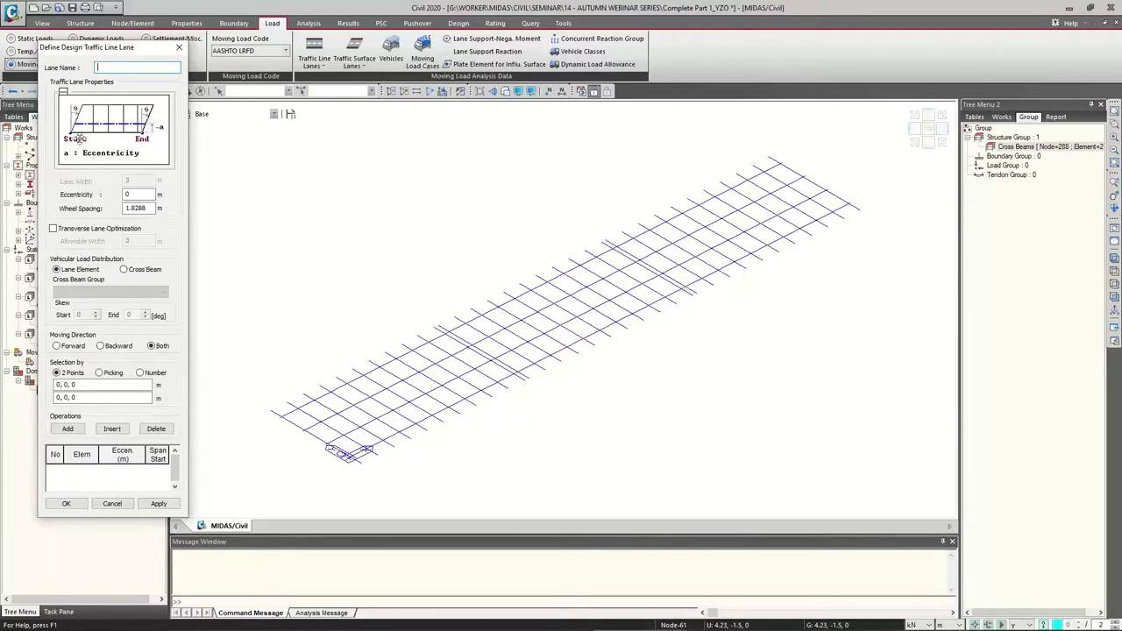
Check the Lane A offset in the presentation and set the lane's eccentricity to -2.25 m.
double_click(145, 194)
key(alt+Tab)
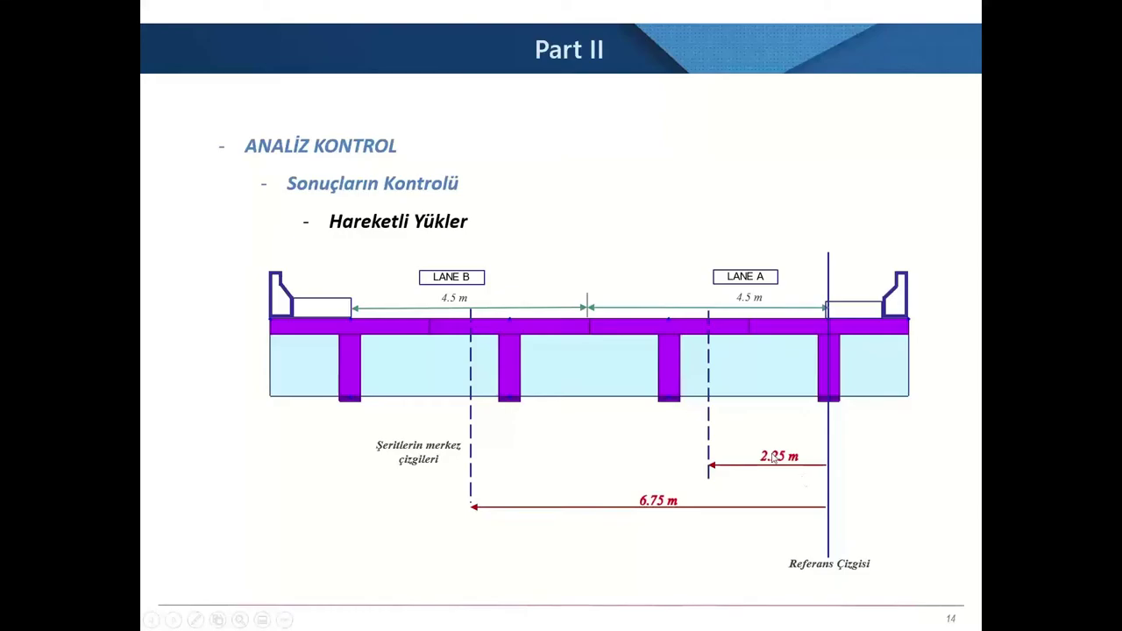
key(alt+Tab)
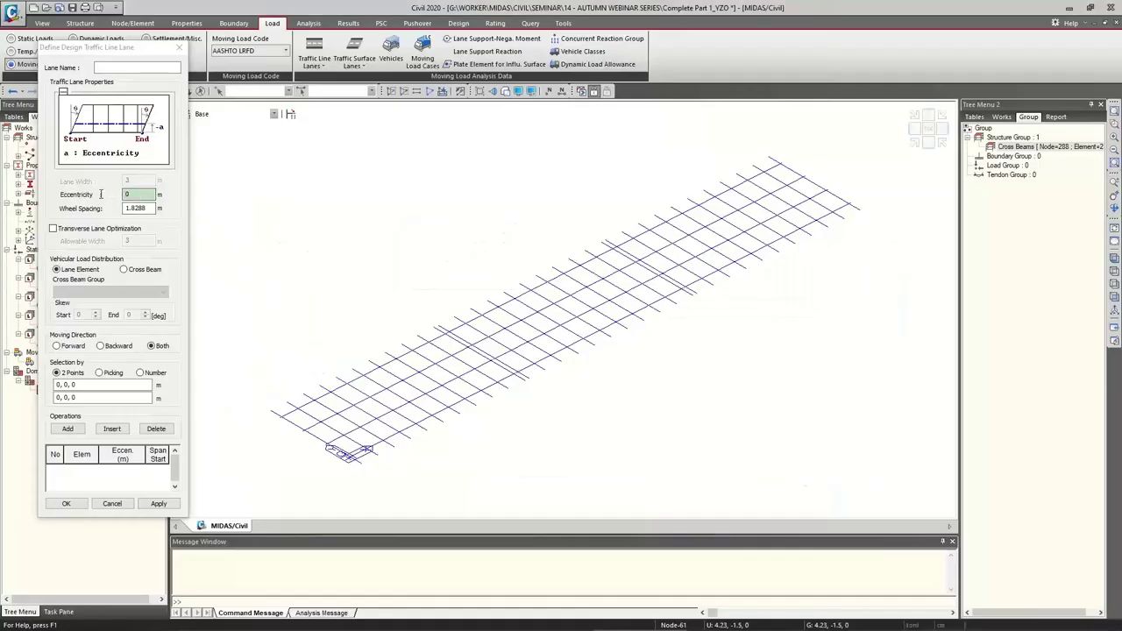
text(-2.25)
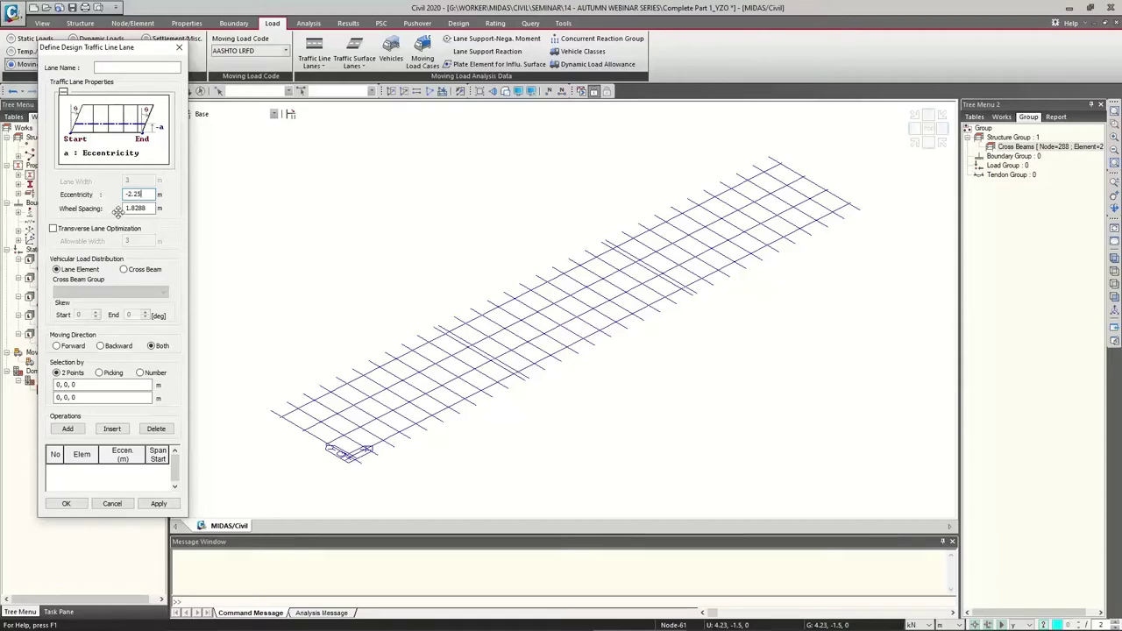
drag(152, 209, 123, 210)
Set the vehicular load distribution to Cross Beam, using the Cross Beams group.
click(136, 271)
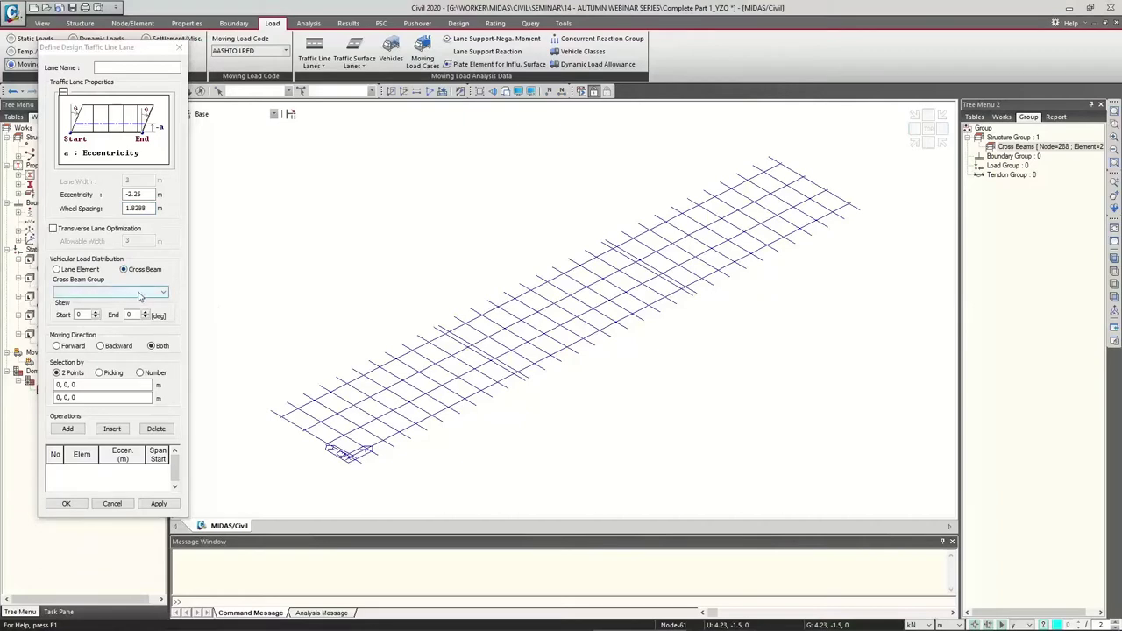
click(138, 294)
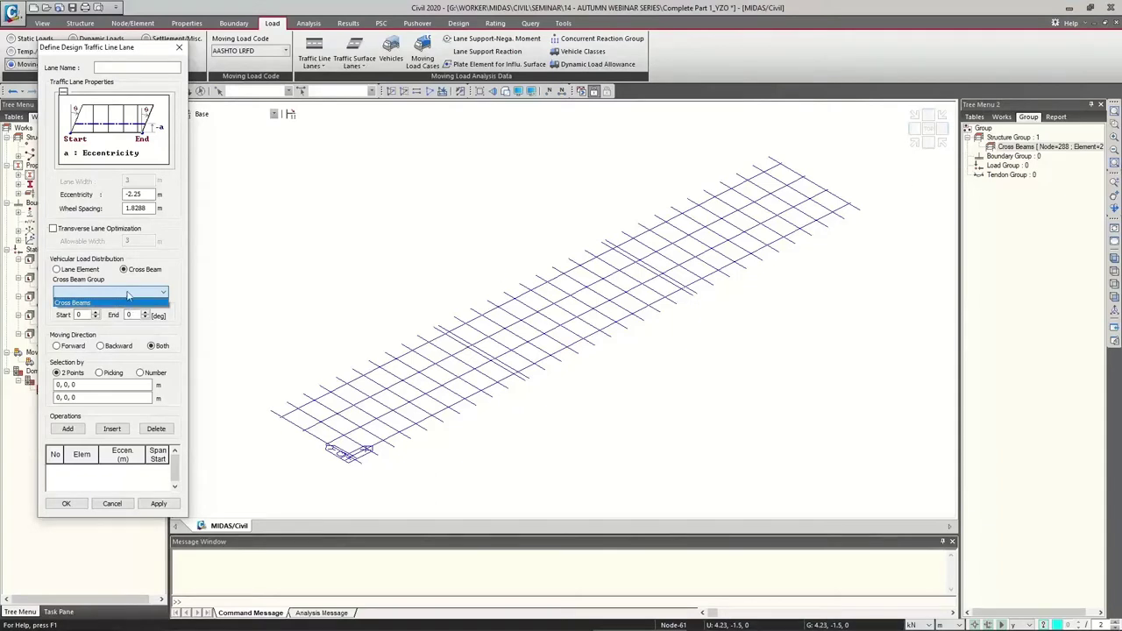
click(116, 303)
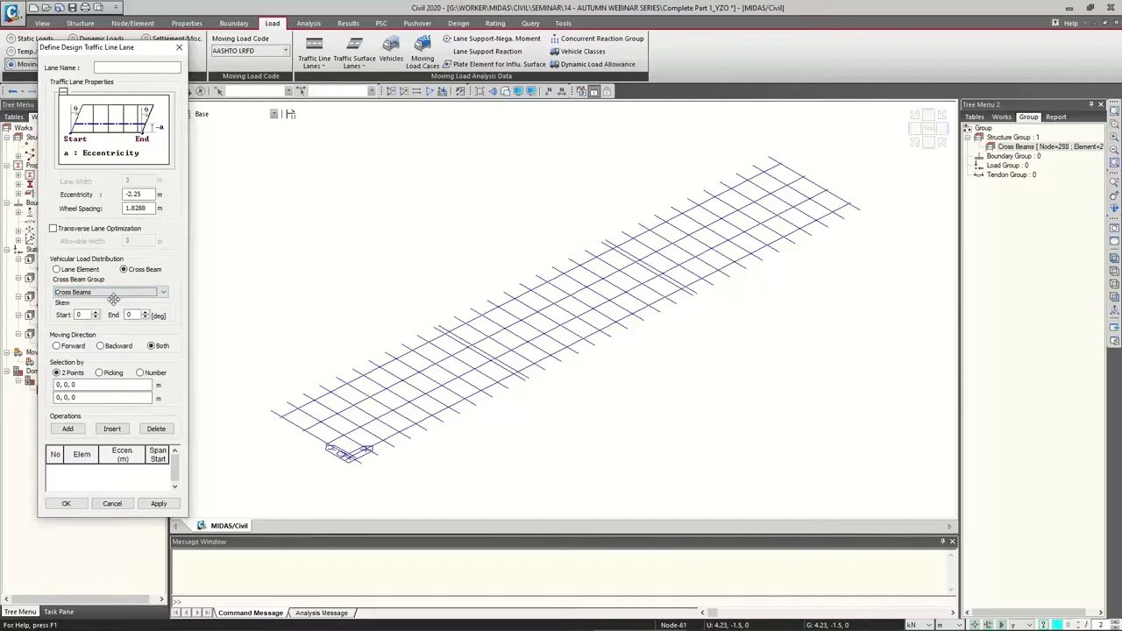
Define the lane's path by two points along the edge girder at y = 0, from the deck's start to its far end, and review the listed elements.
click(99, 384)
click(105, 384)
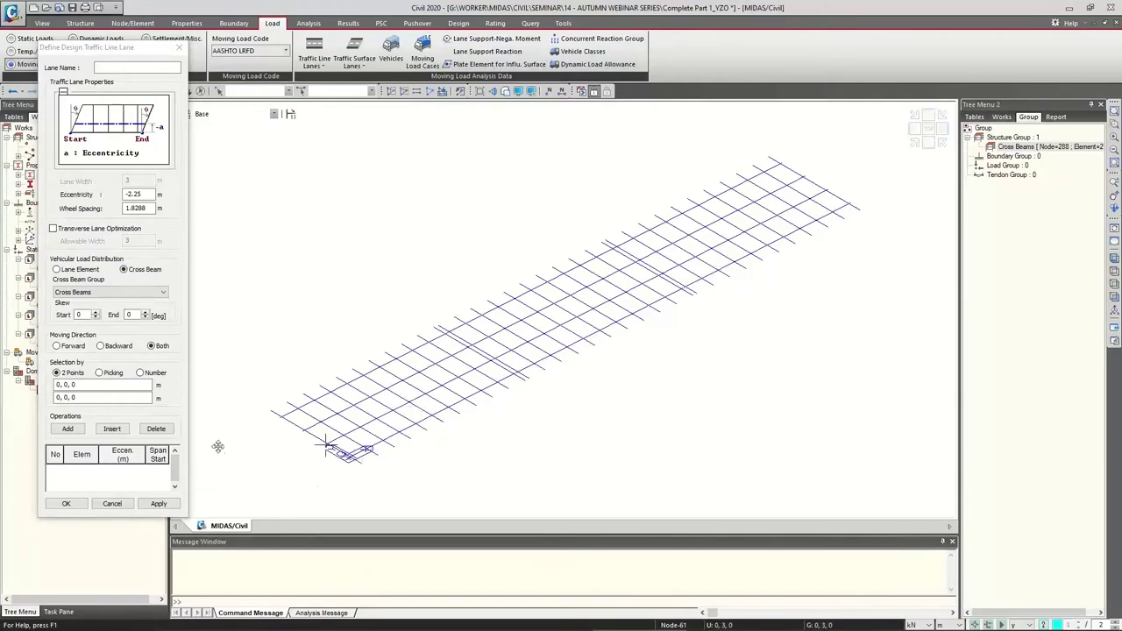
click(88, 386)
scroll(342, 466, up, 5)
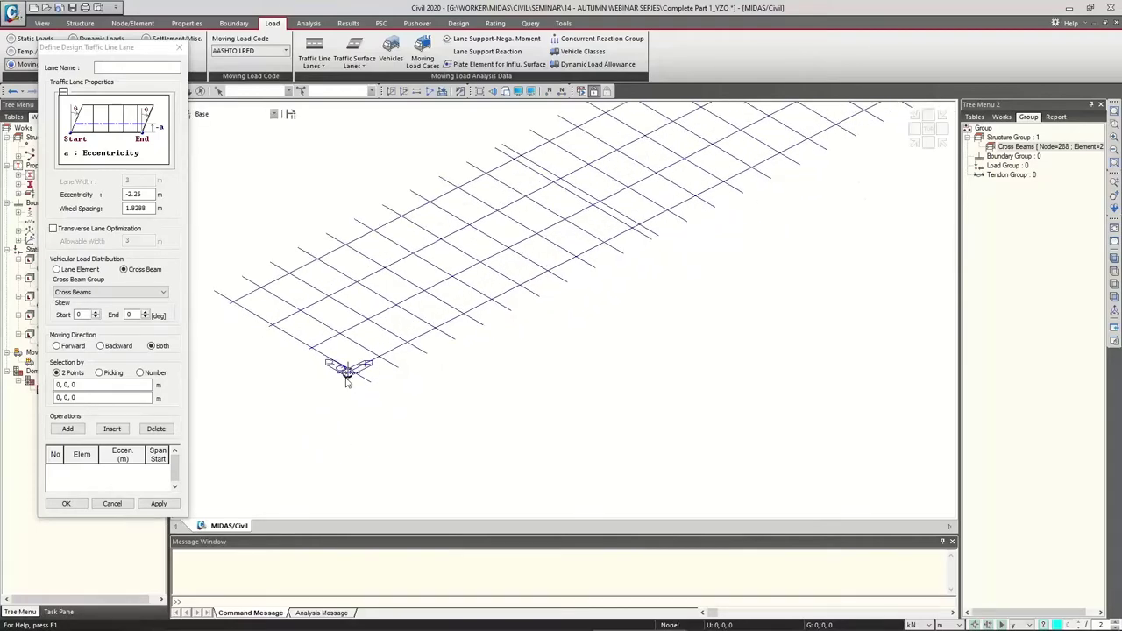
scroll(481, 381, down, 3)
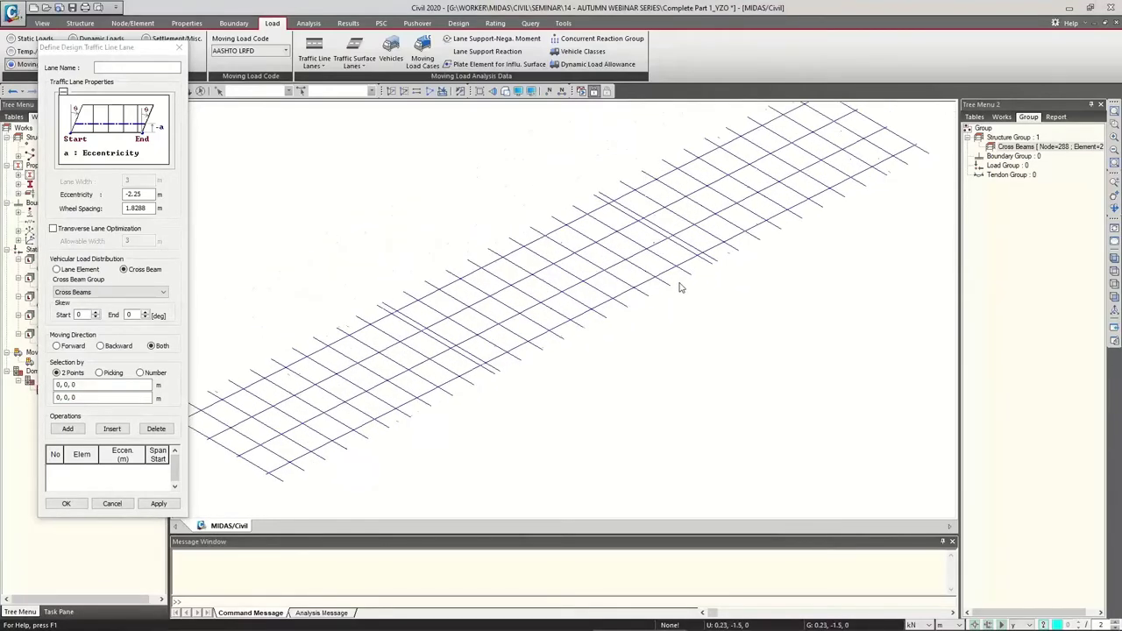
scroll(653, 306, down, 2)
scroll(626, 326, up, 1)
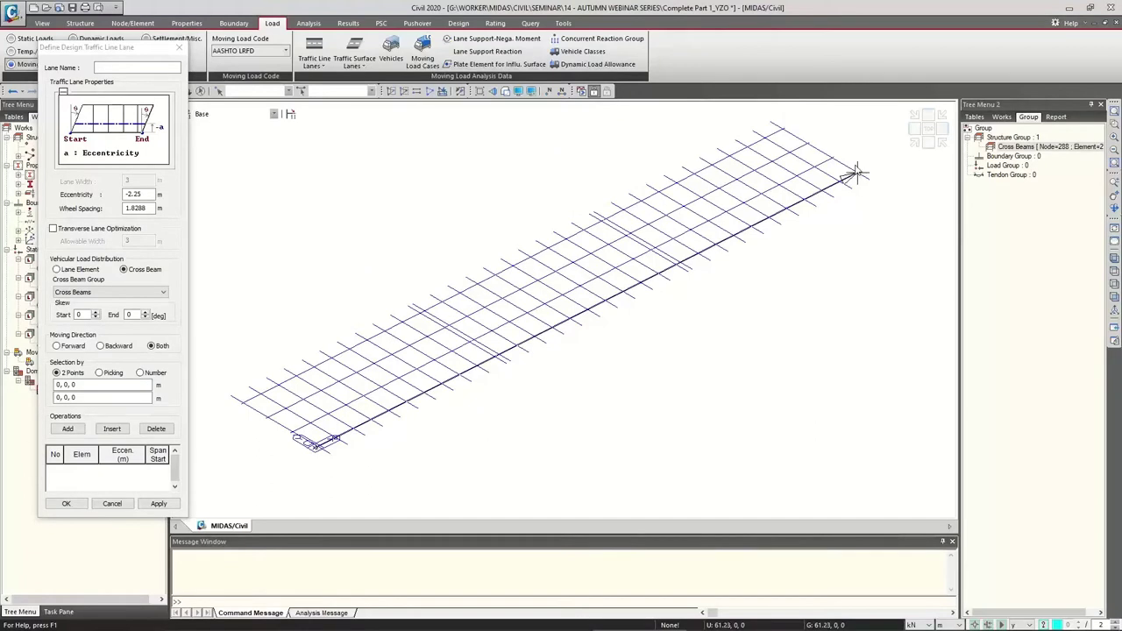
scroll(861, 173, up, 2)
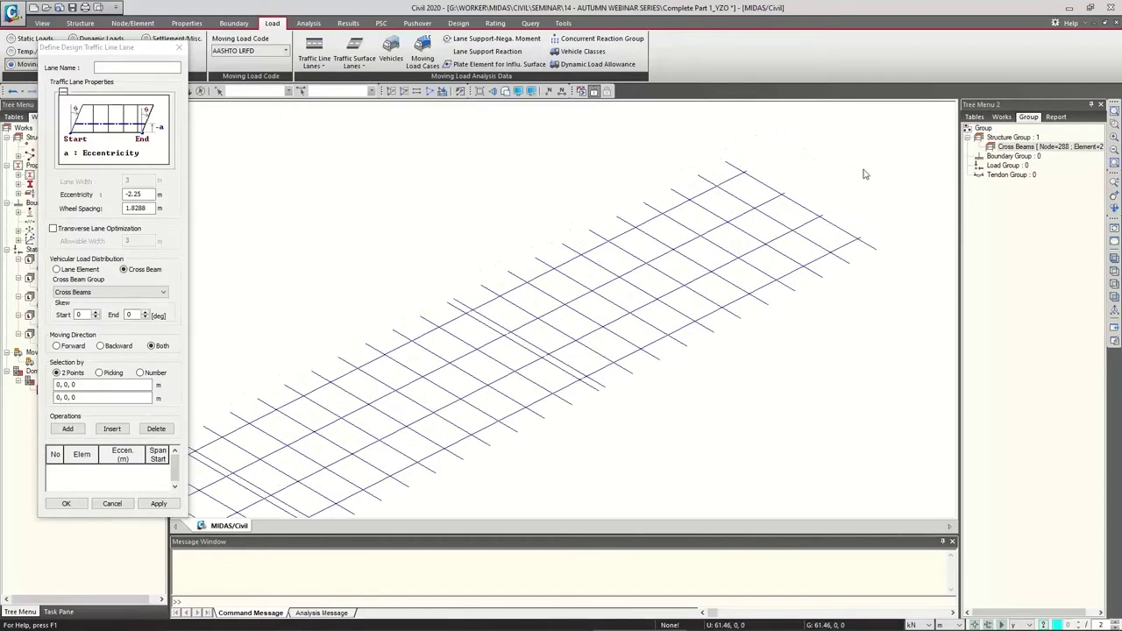
click(861, 239)
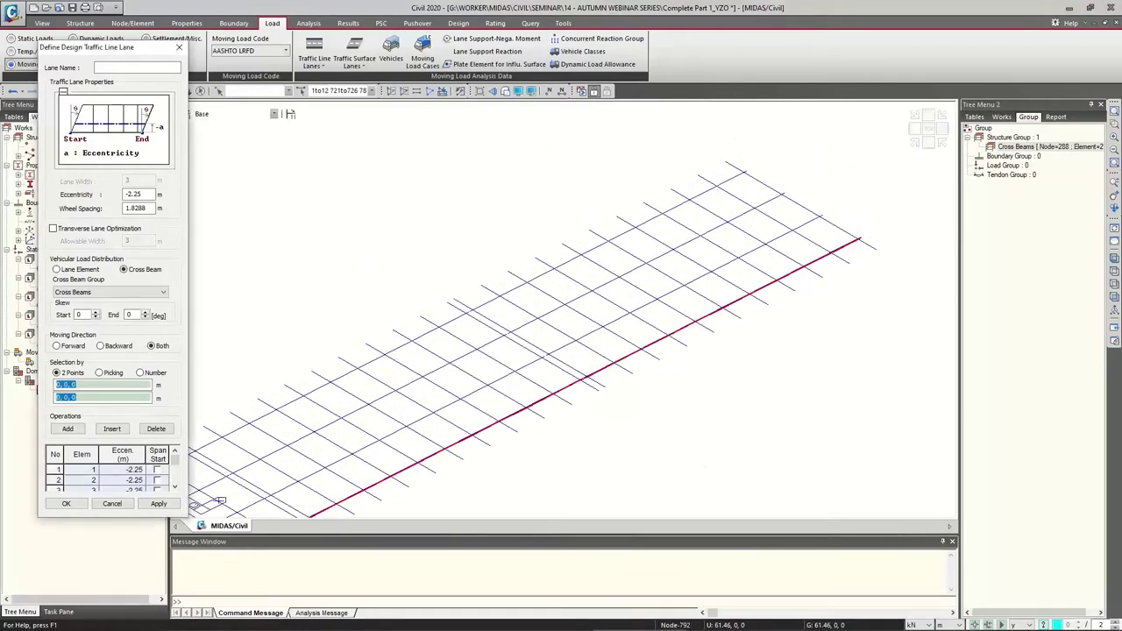
click(175, 489)
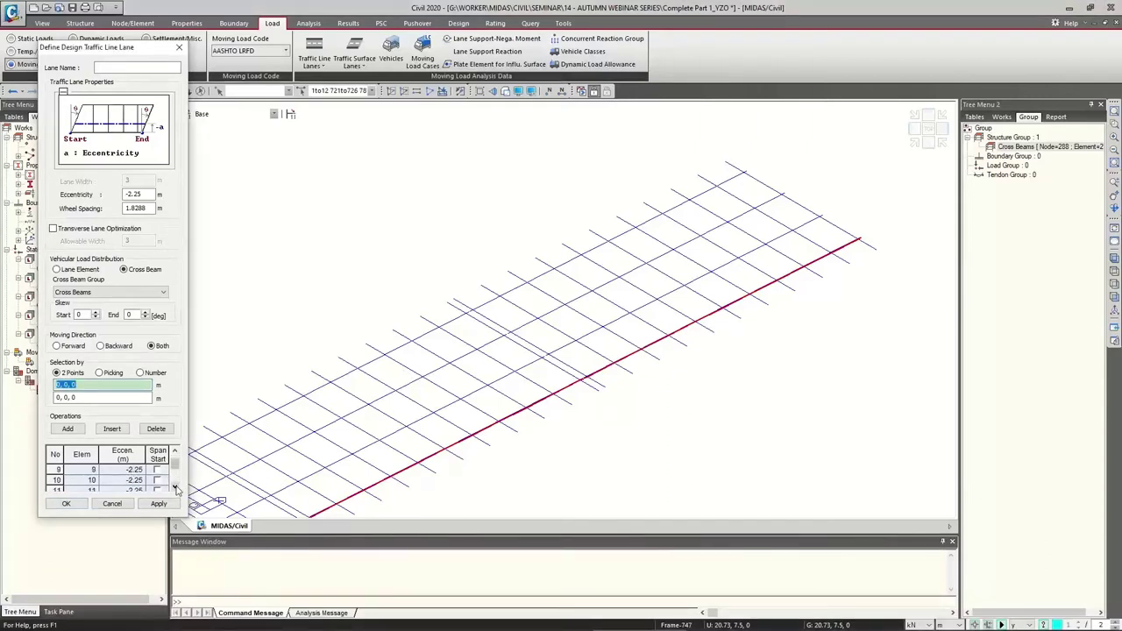
drag(176, 464, 176, 453)
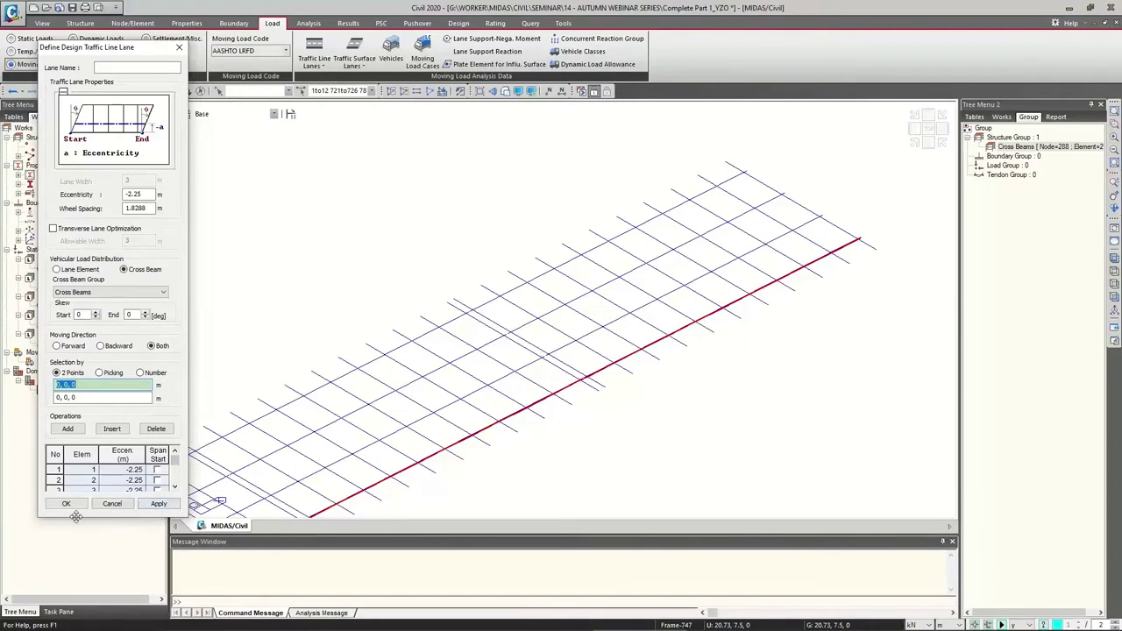
click(289, 413)
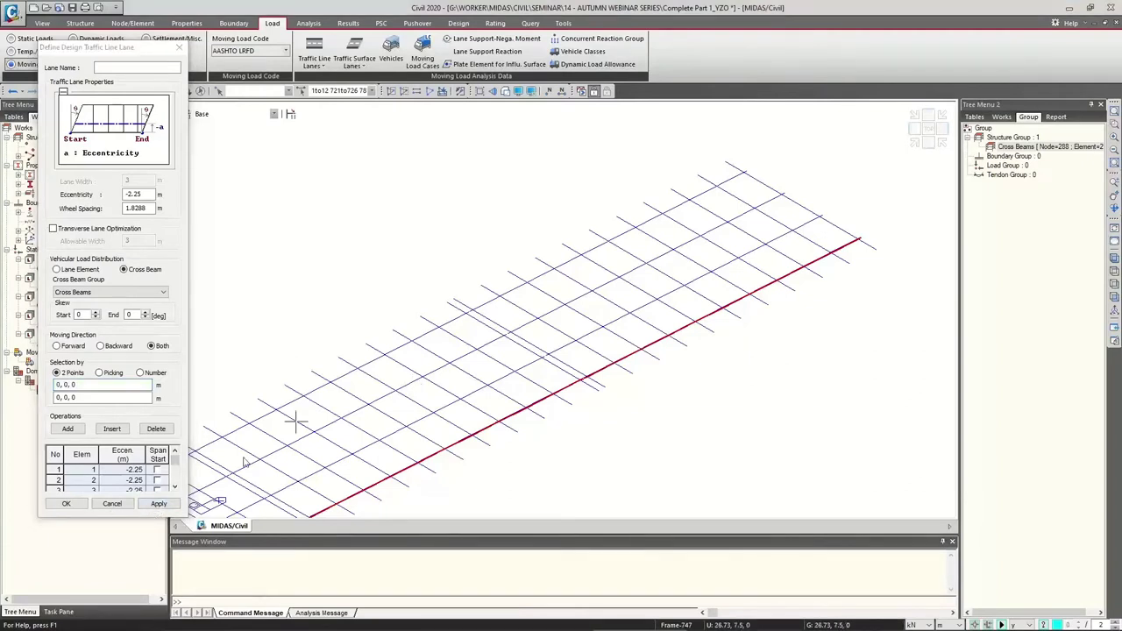
Name the lane Lane A, save it and inspect its layout on the deck in plan and isometric views.
click(117, 68)
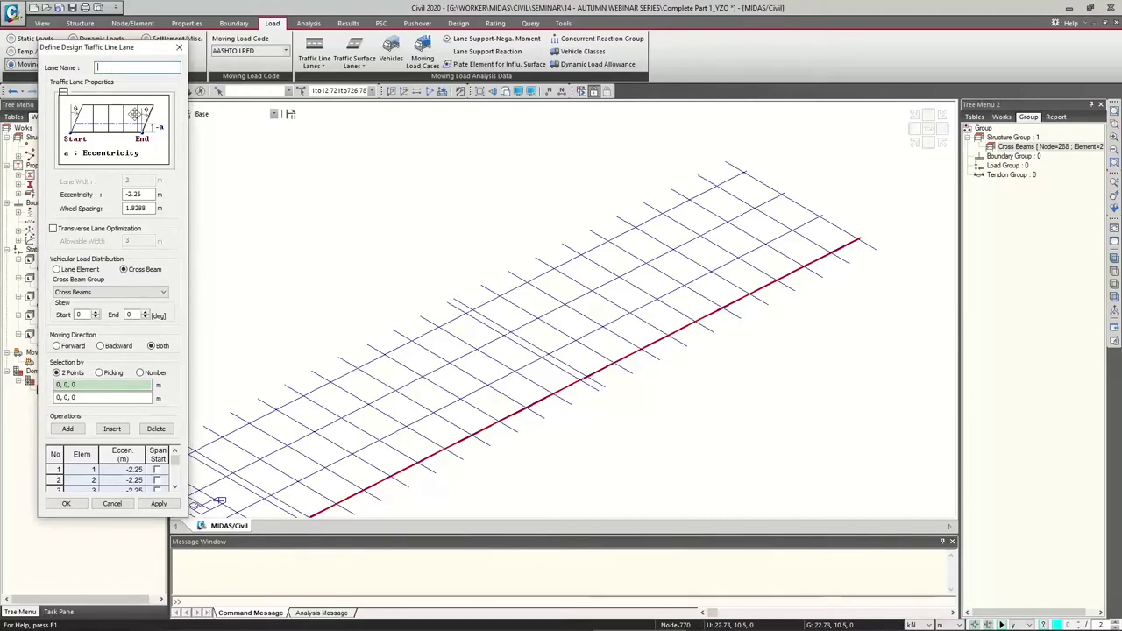
text(Lan)
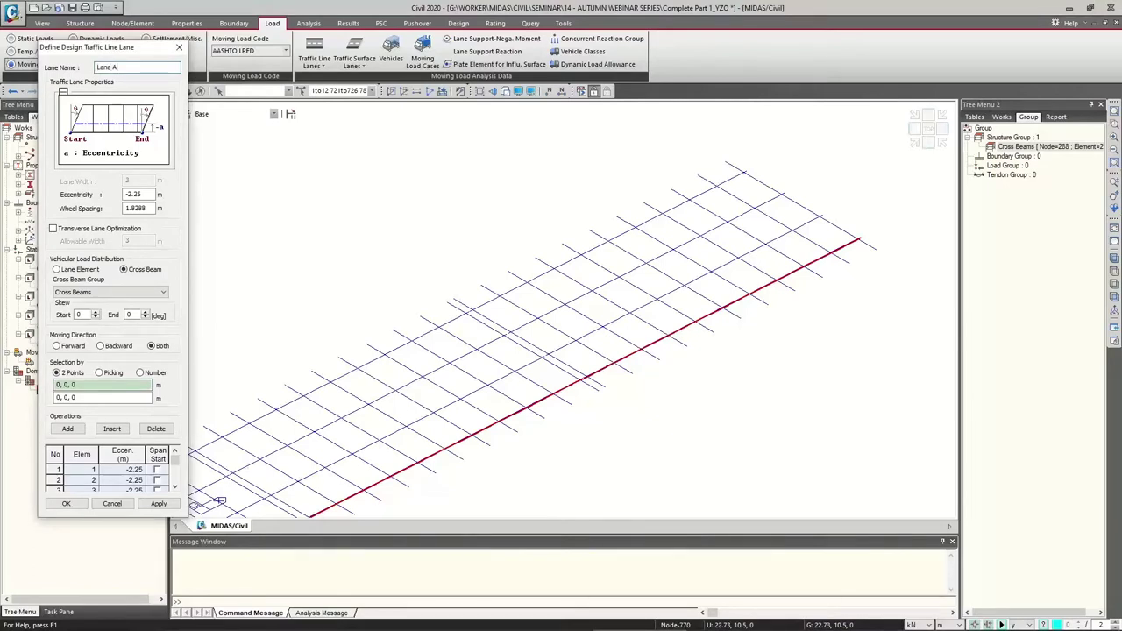
text(e A)
click(65, 503)
scroll(617, 218, down, 3)
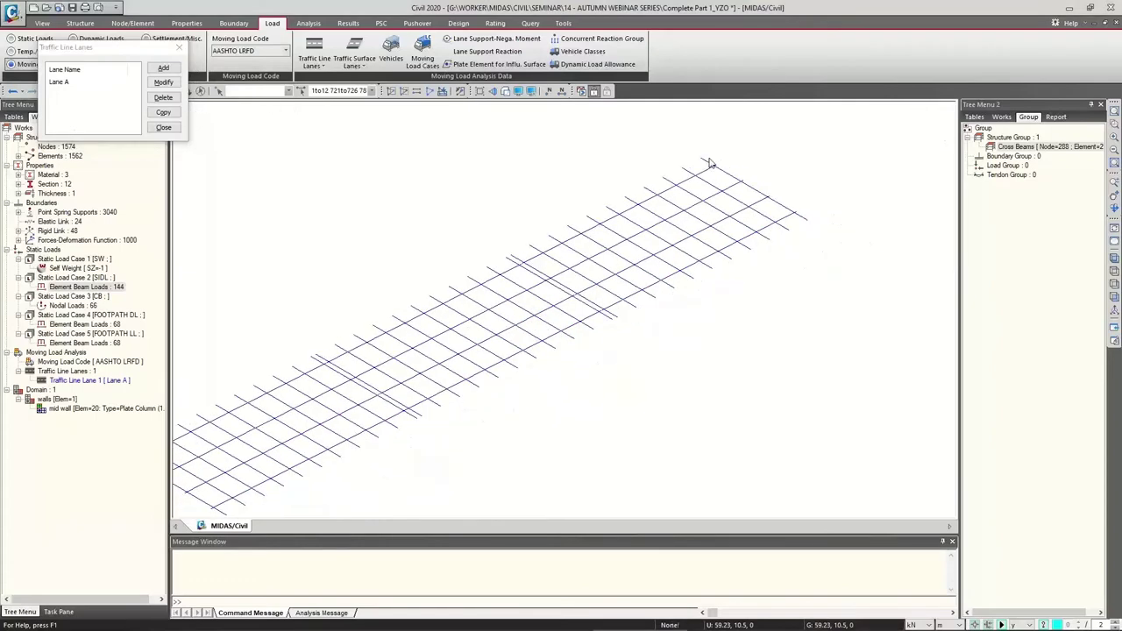
click(926, 129)
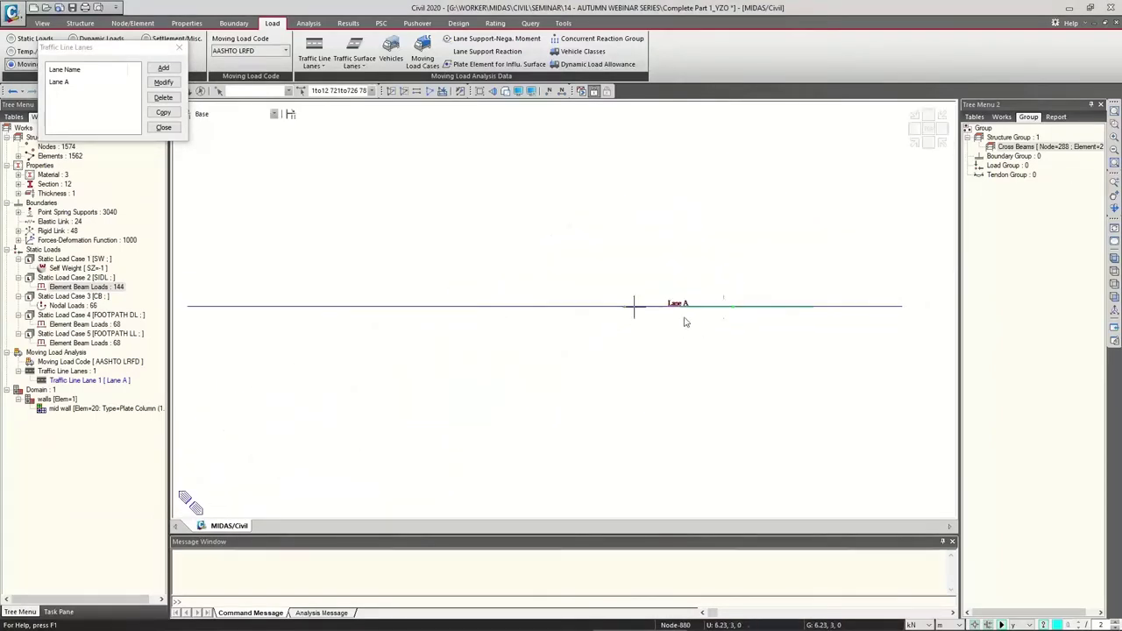
click(927, 125)
click(912, 144)
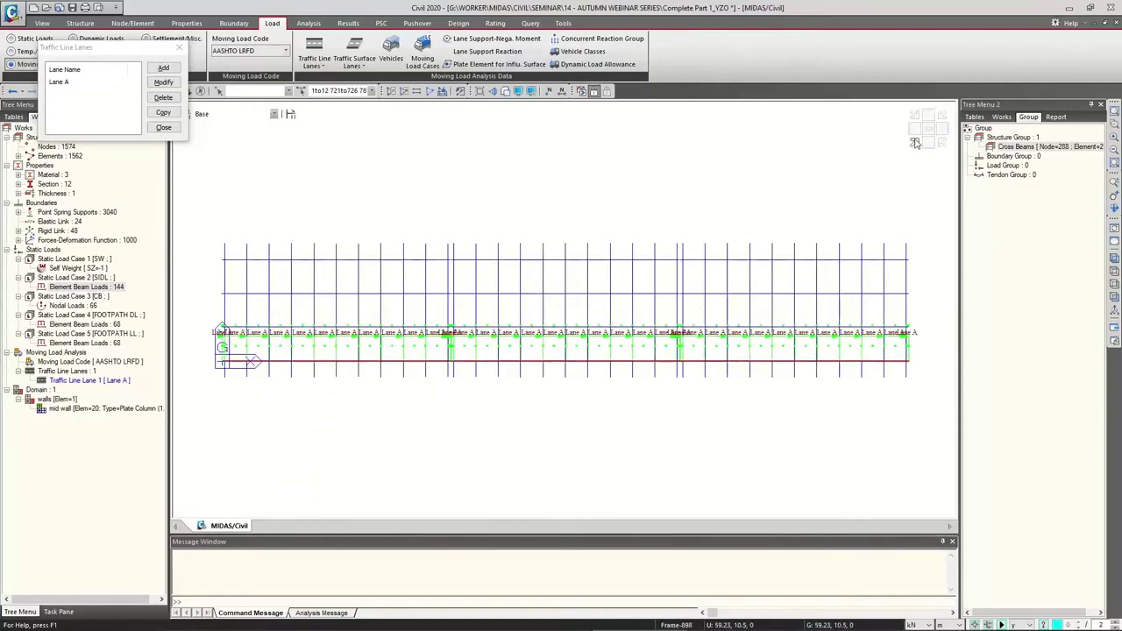
Start a second traffic line lane named Lane B, check its offset in the presentation and set its eccentricity to -6.75 m.
click(163, 70)
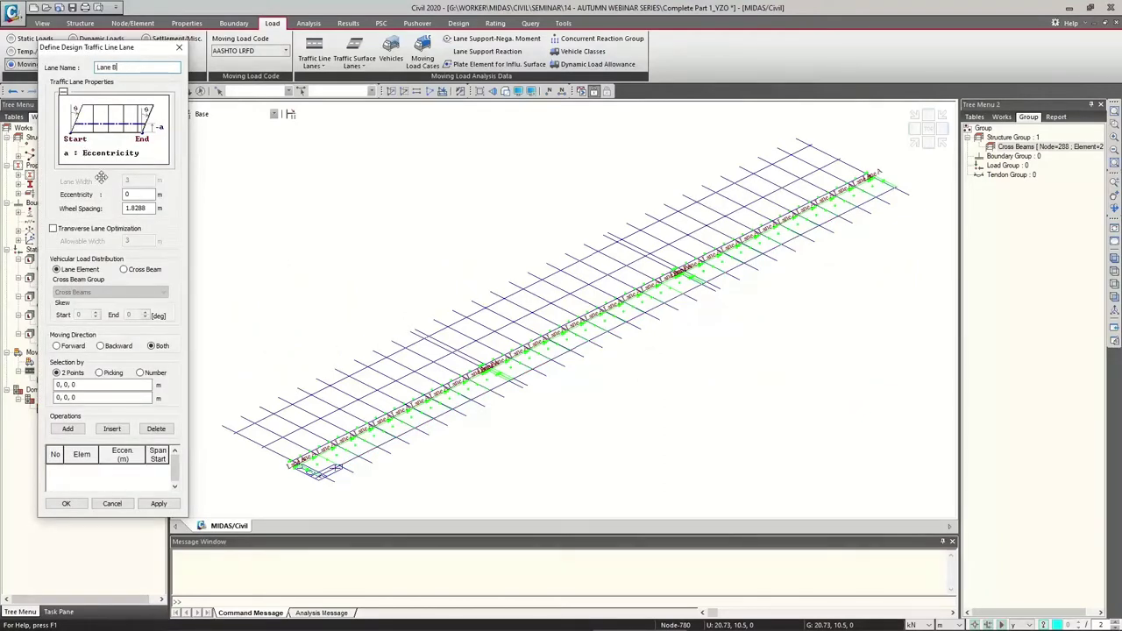
double_click(139, 194)
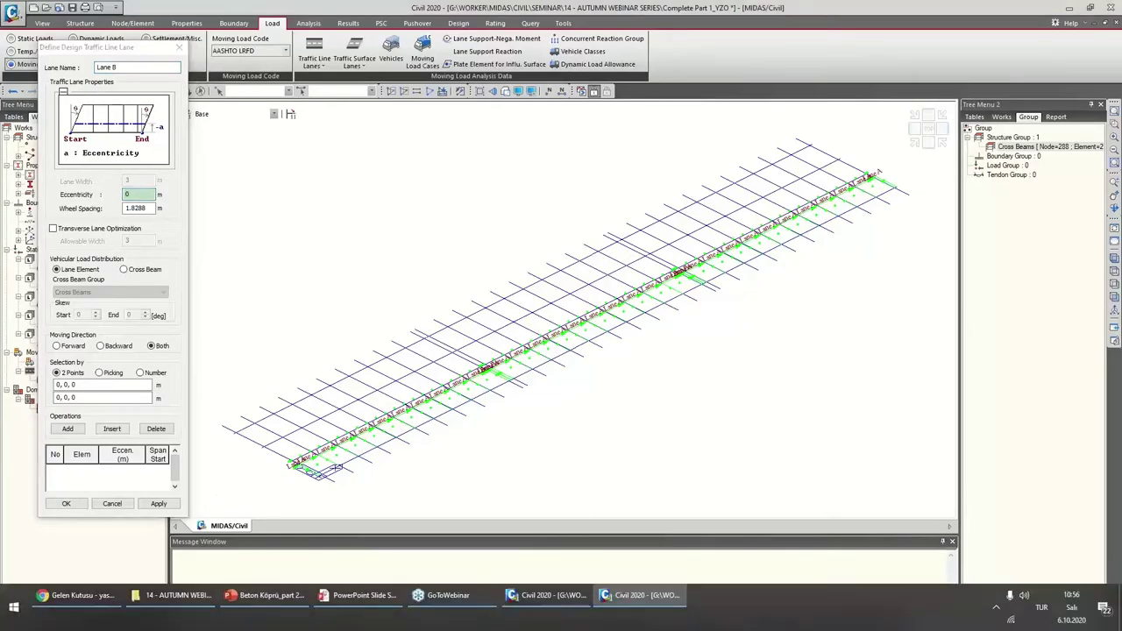
click(359, 595)
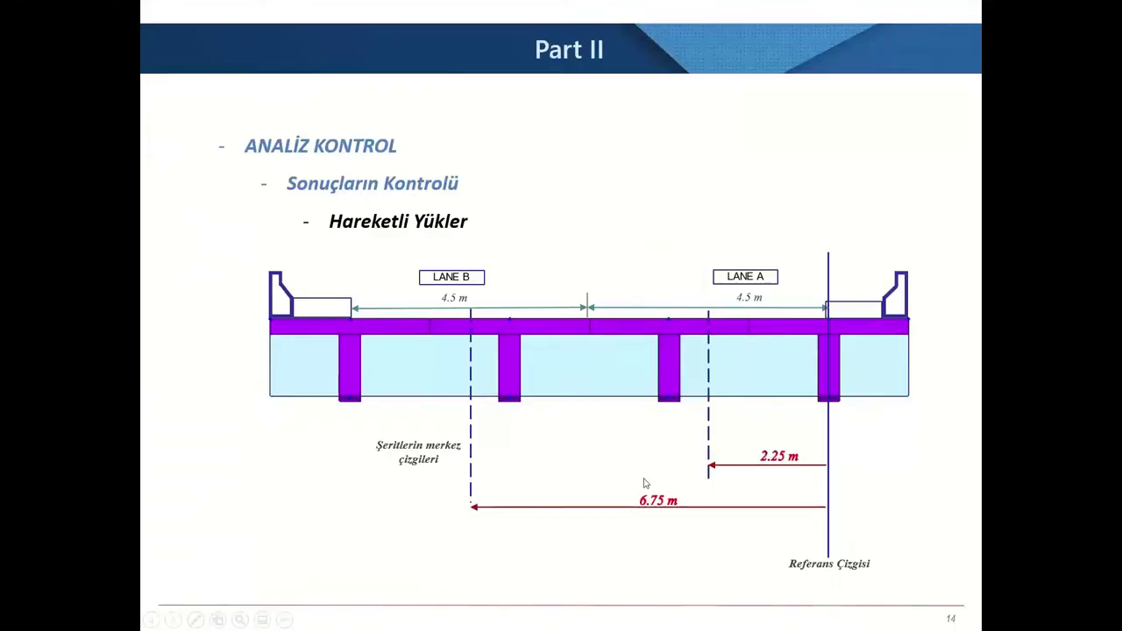
key(alt+Tab)
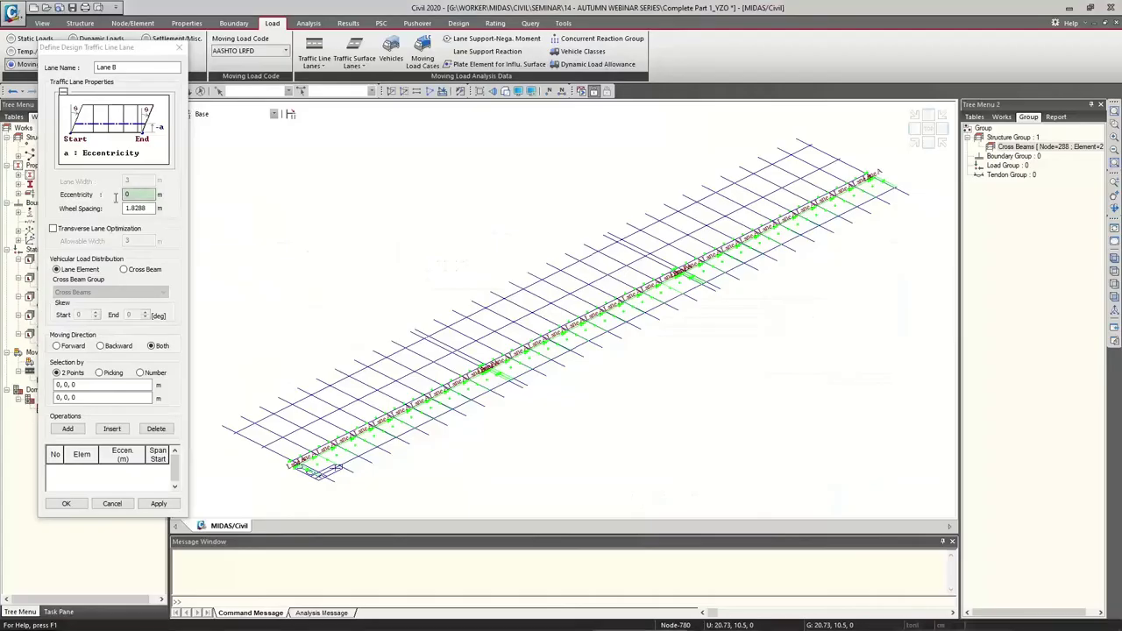
text(-)
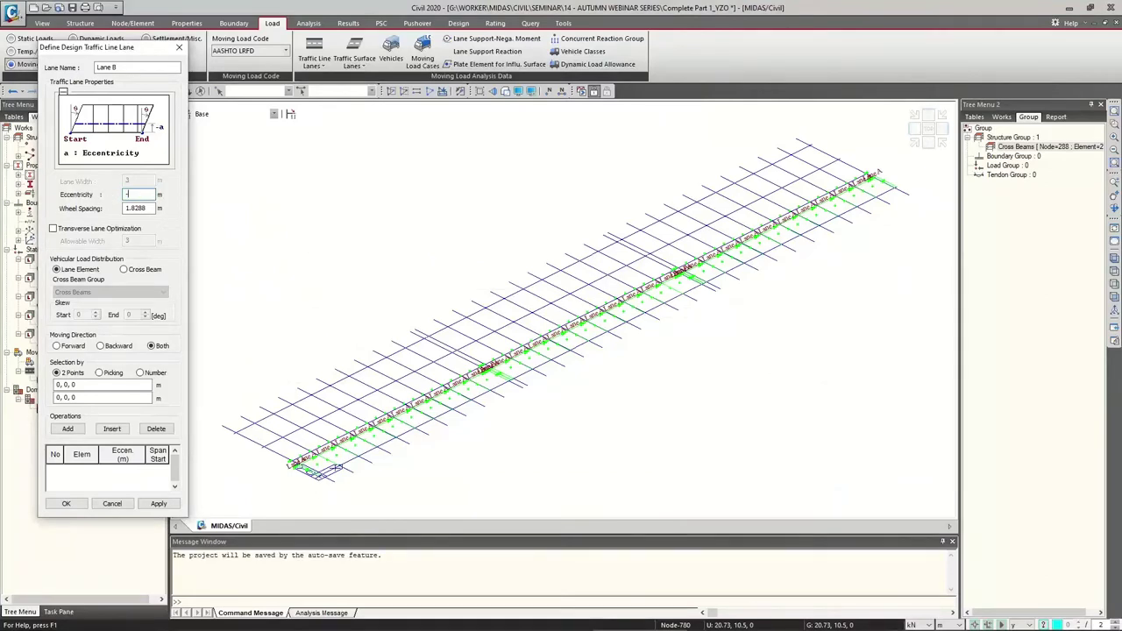
text(6.75)
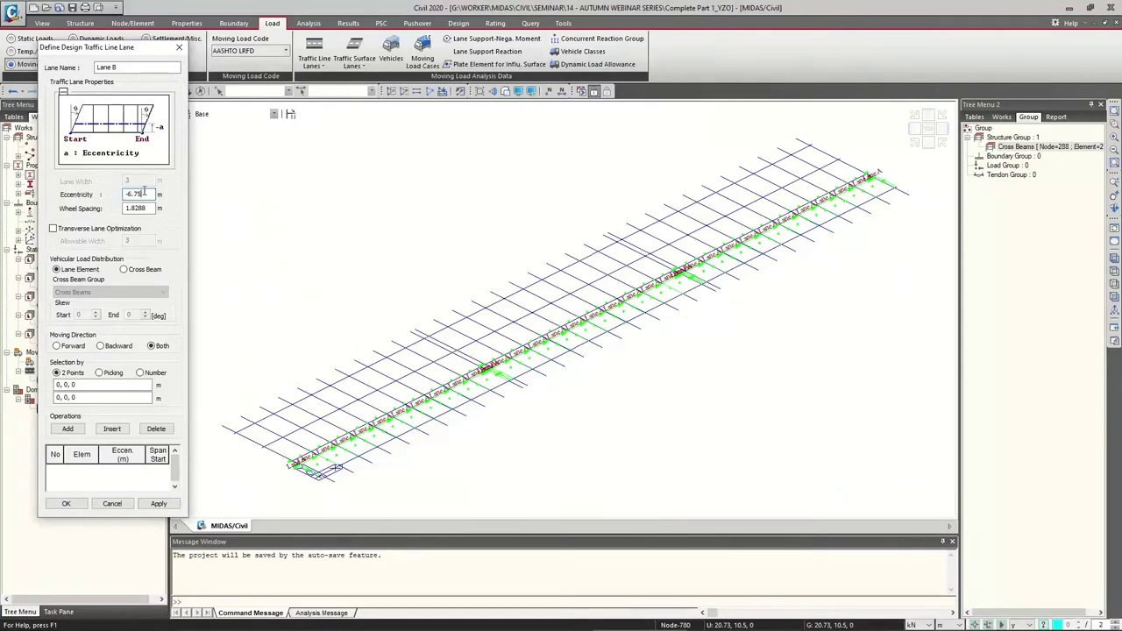
Distribute Lane B's vehicular load by Cross Beam using the Cross Beams group.
click(124, 270)
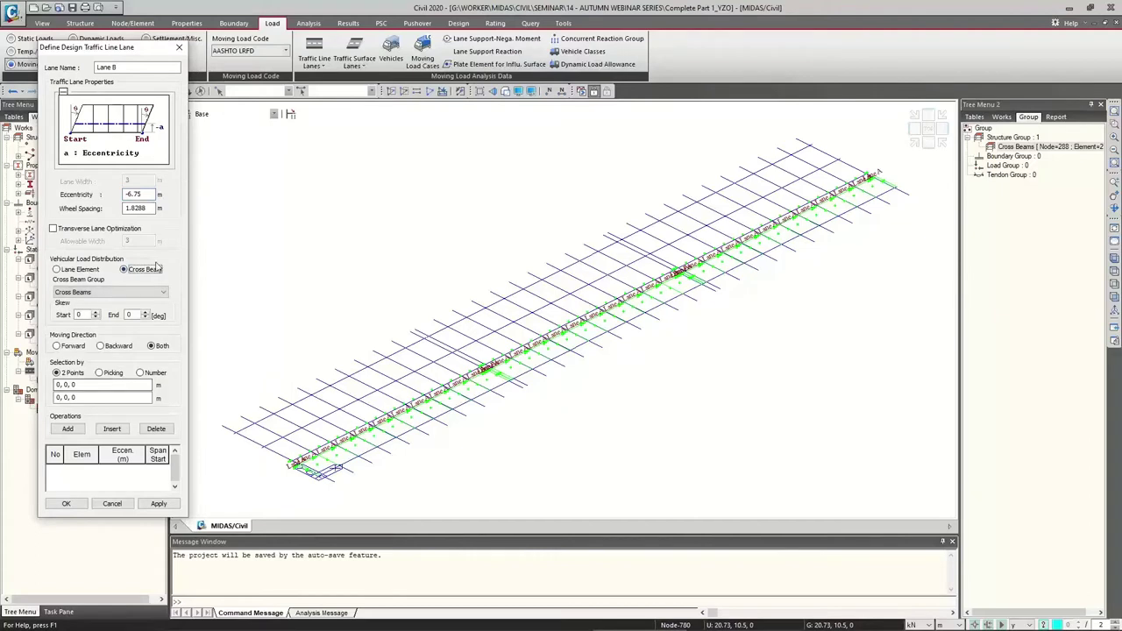
click(93, 293)
click(93, 299)
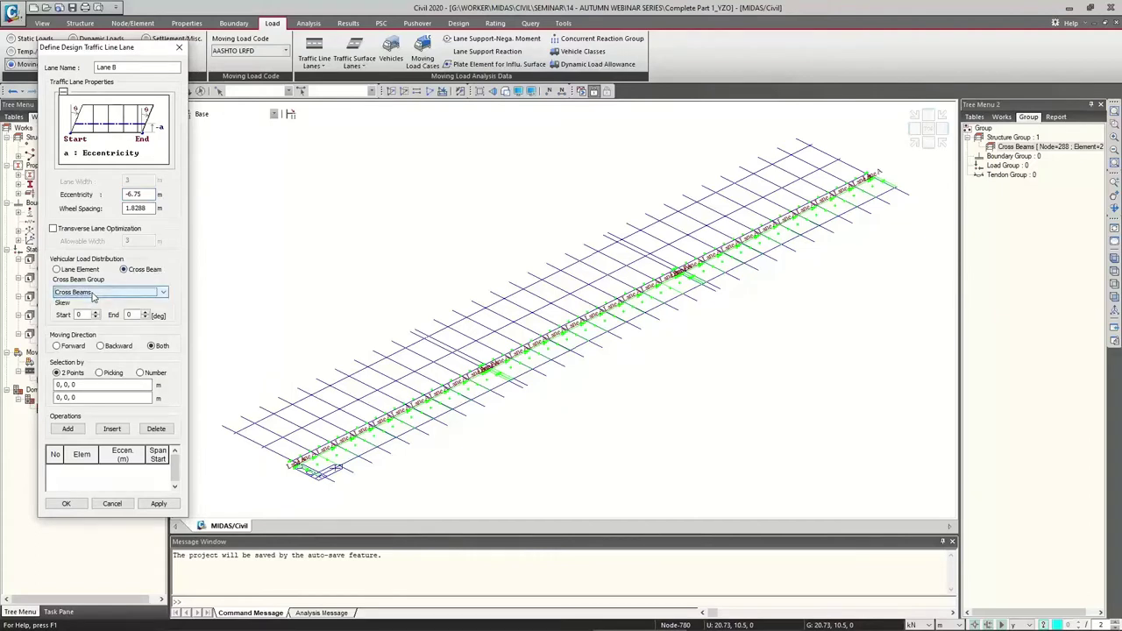
Run Lane B by two points along the full length of the y = 0 edge girder, save it and close the lane list.
click(109, 386)
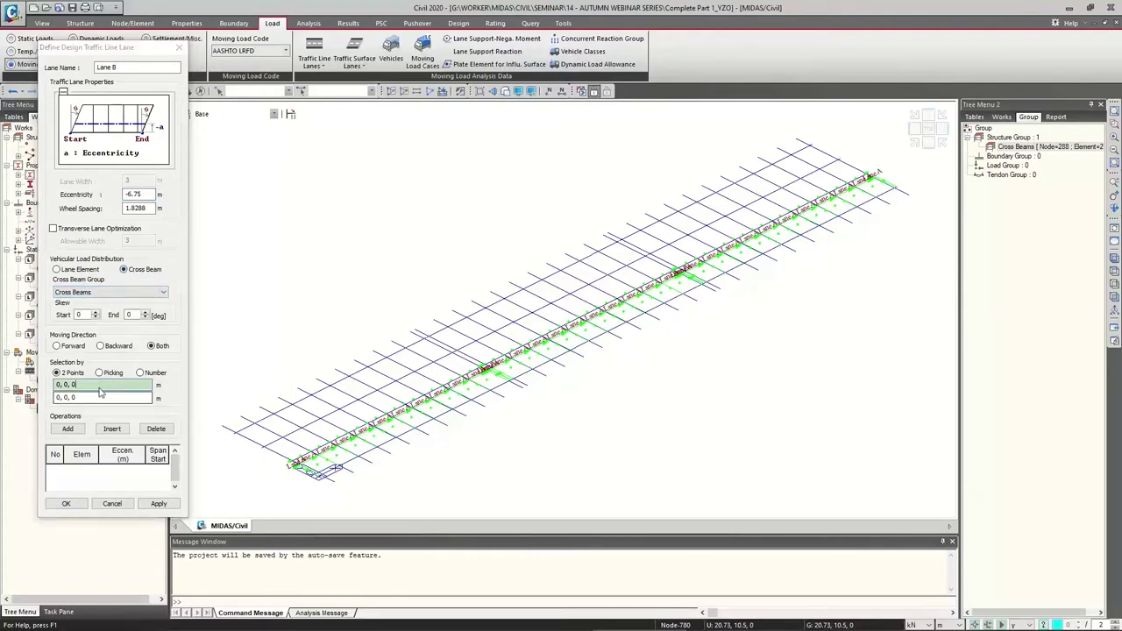
click(317, 471)
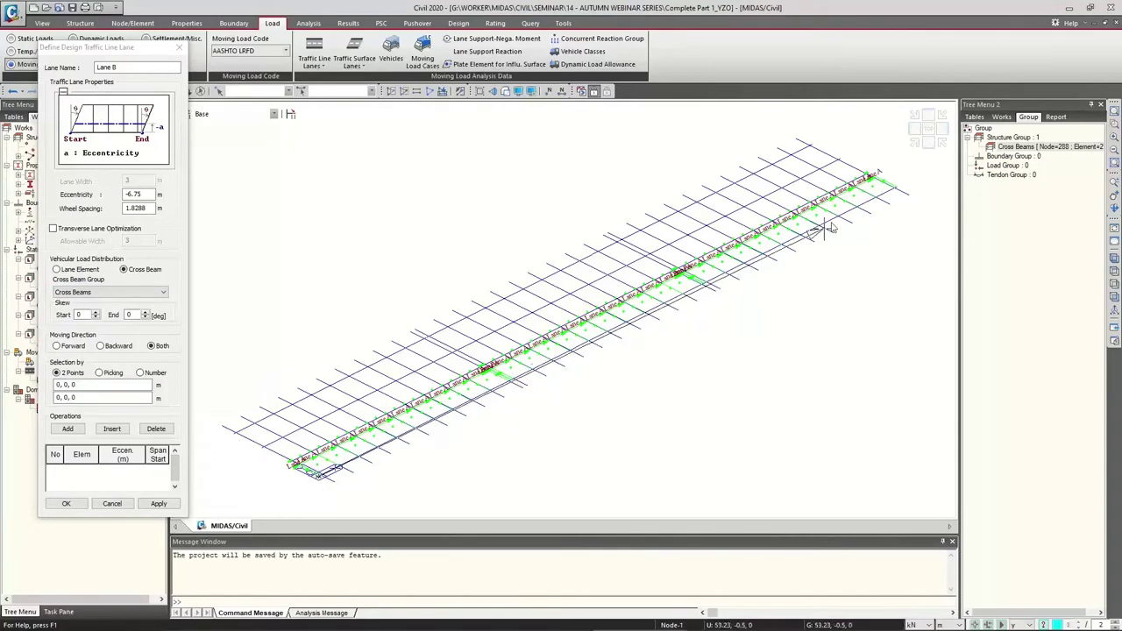
scroll(905, 184, up, 3)
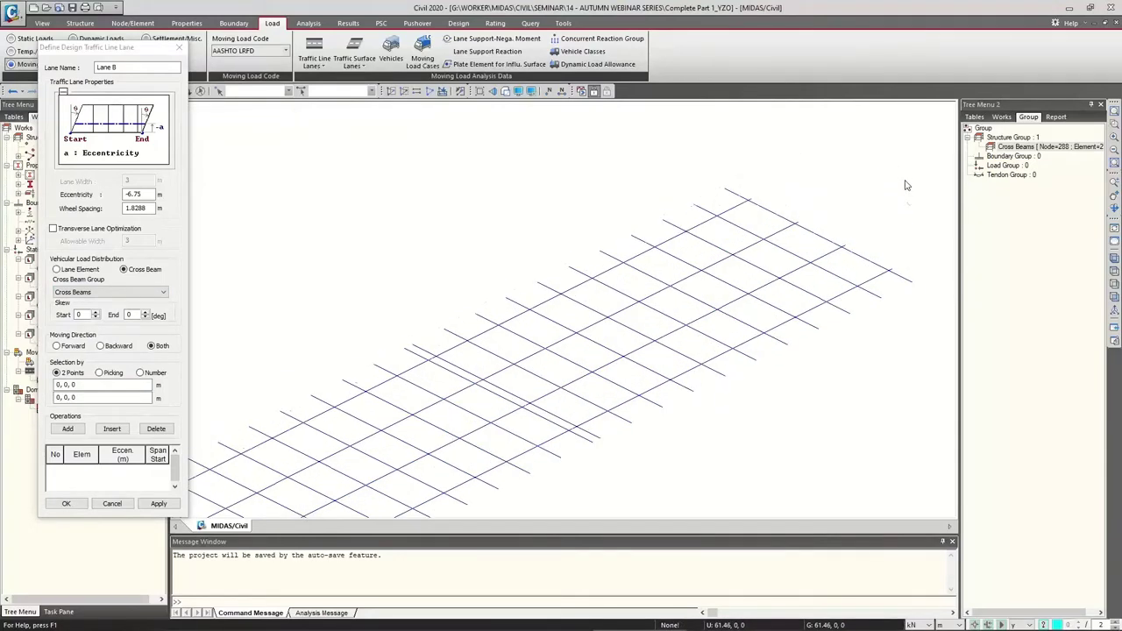
click(869, 274)
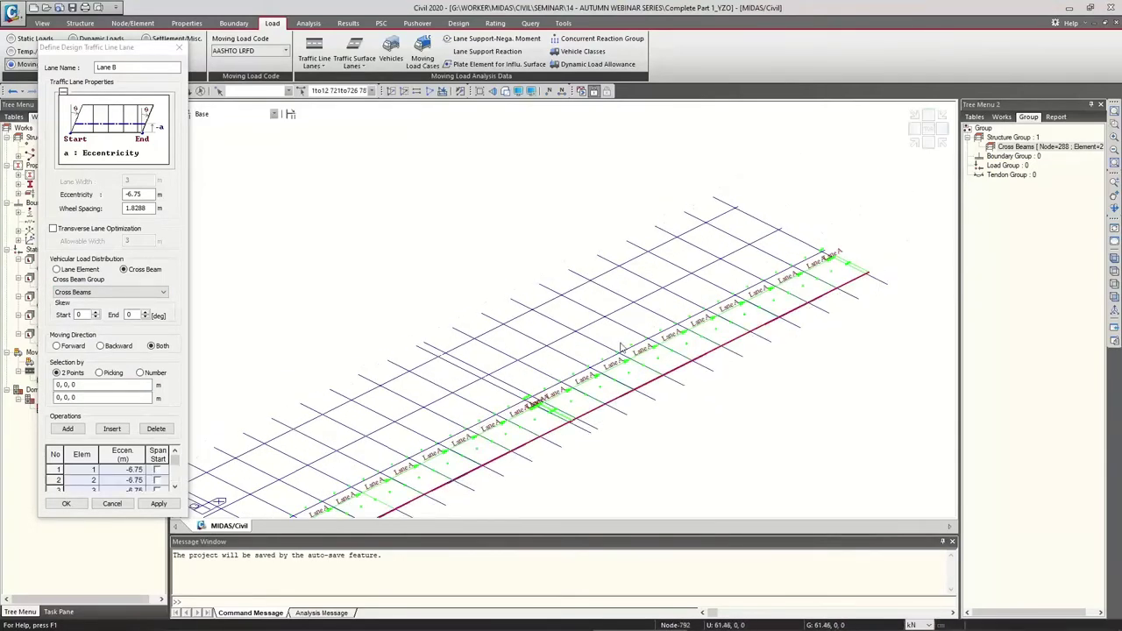
click(66, 504)
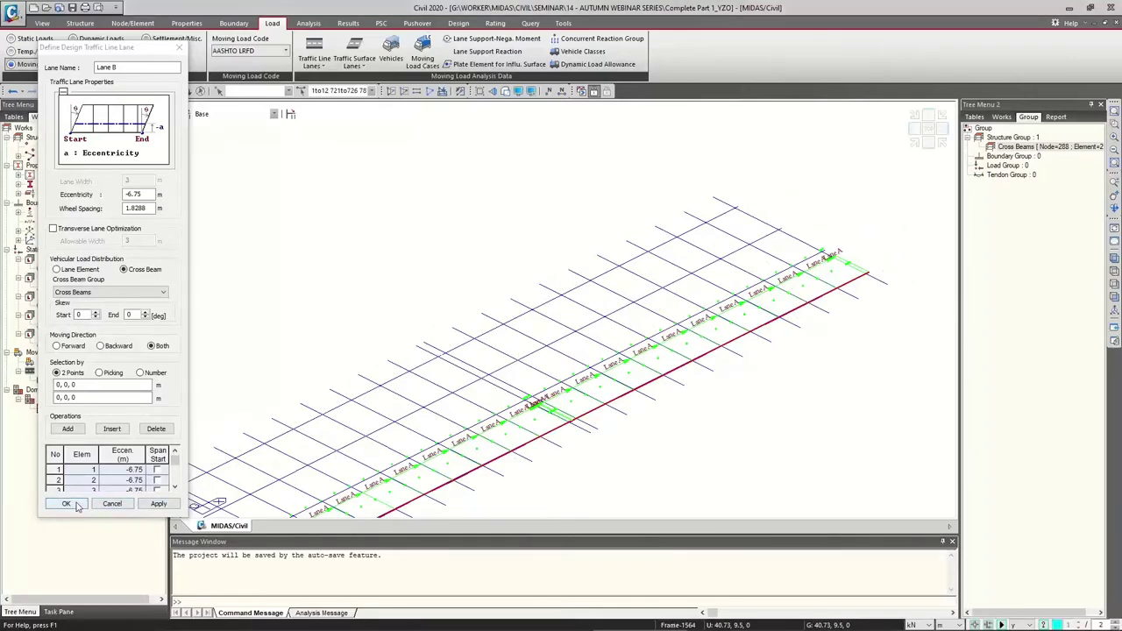
scroll(525, 258, down, 4)
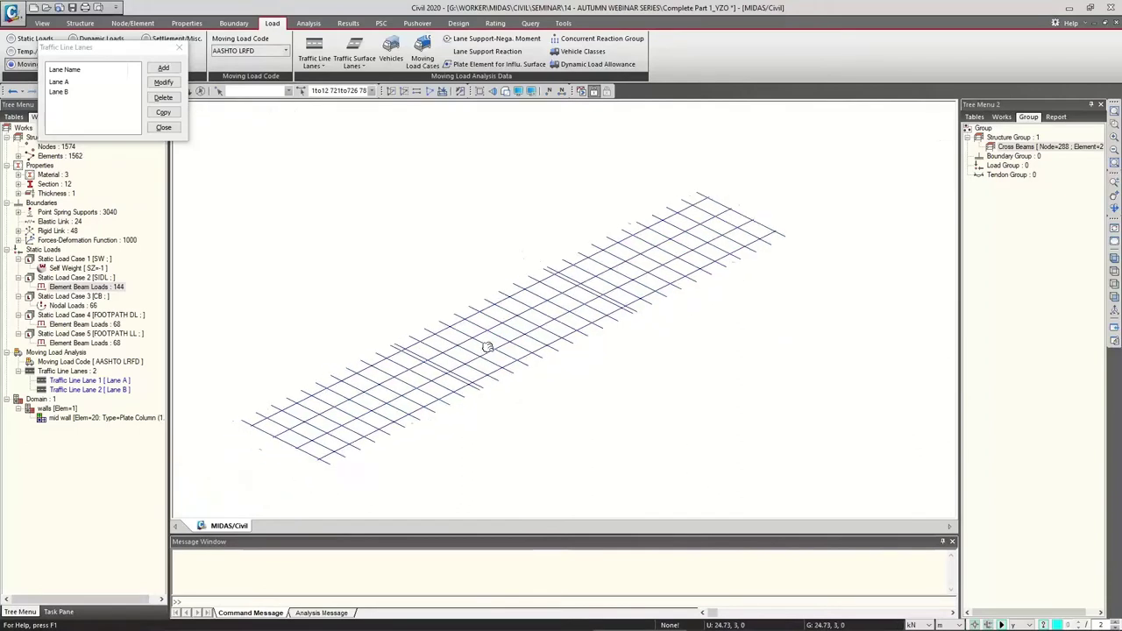
click(167, 128)
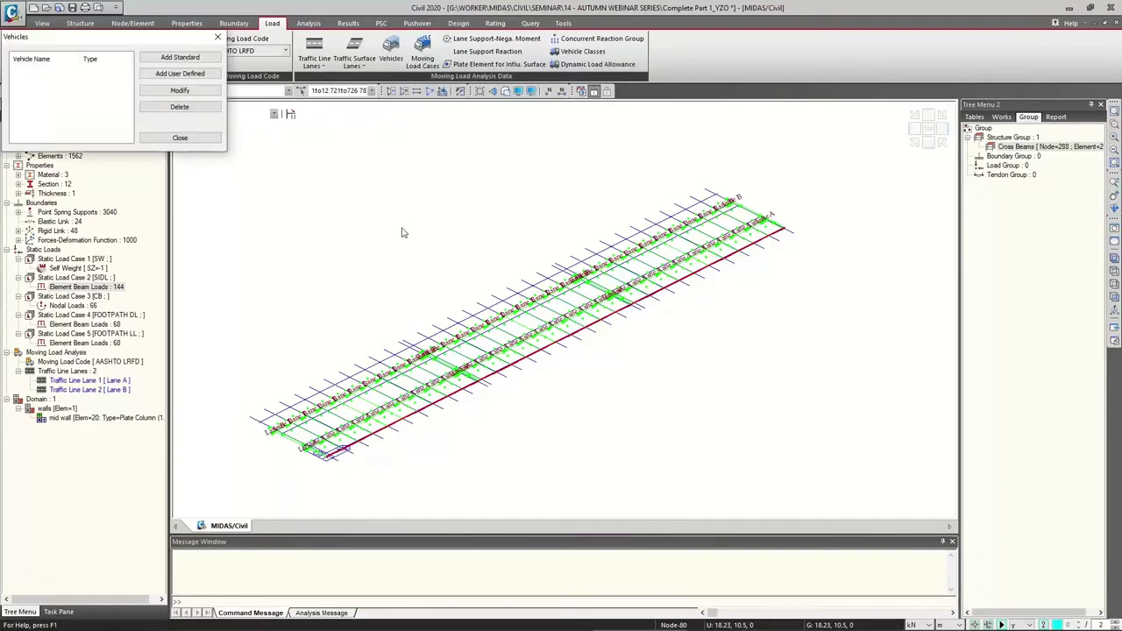
Add a standard vehicular load from the Turkey standard with load type H30-S24.
drag(171, 35, 353, 147)
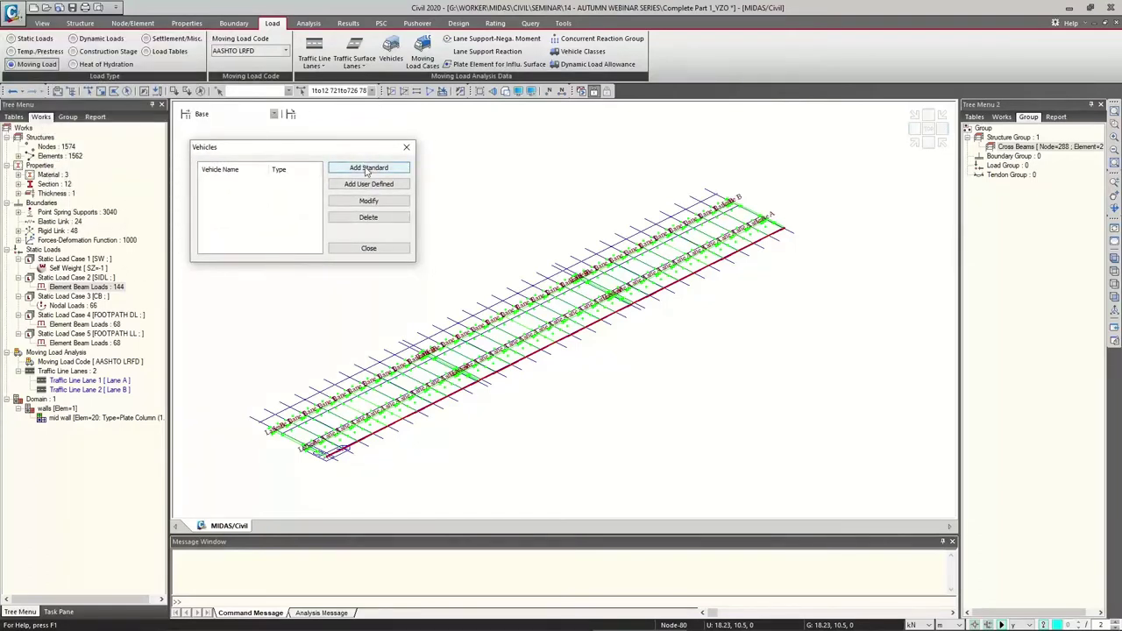
click(366, 169)
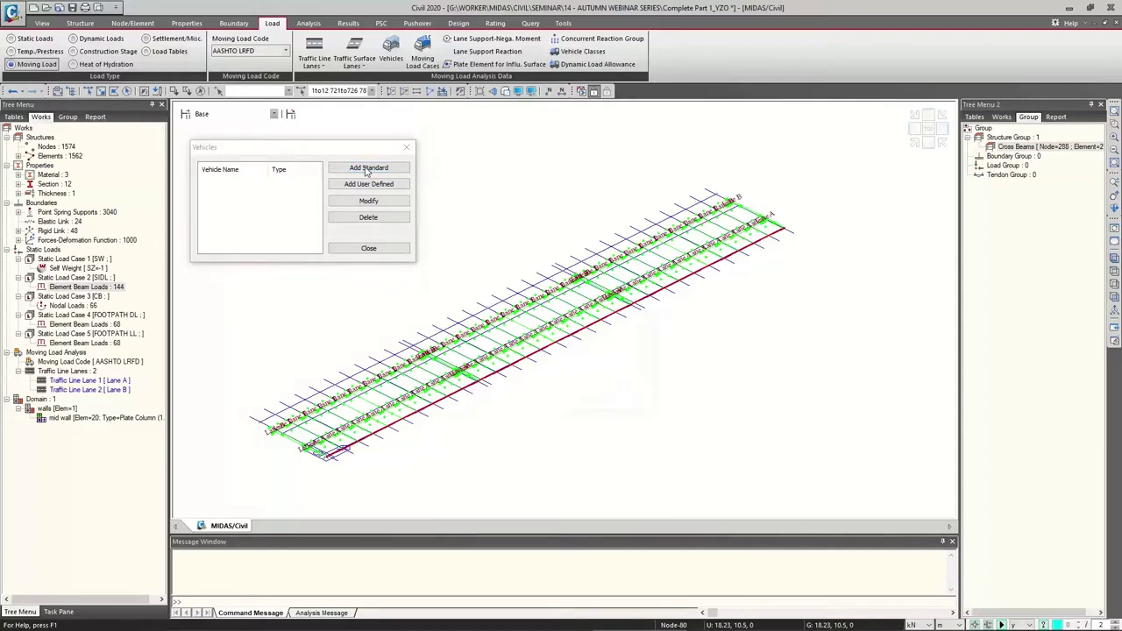
click(482, 39)
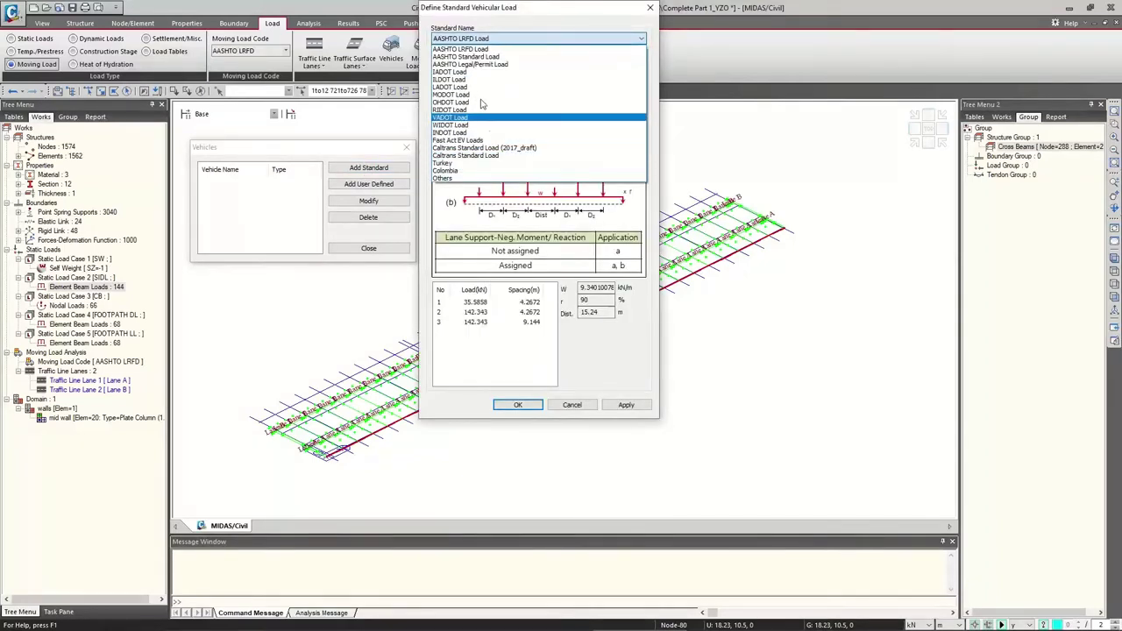
click(482, 164)
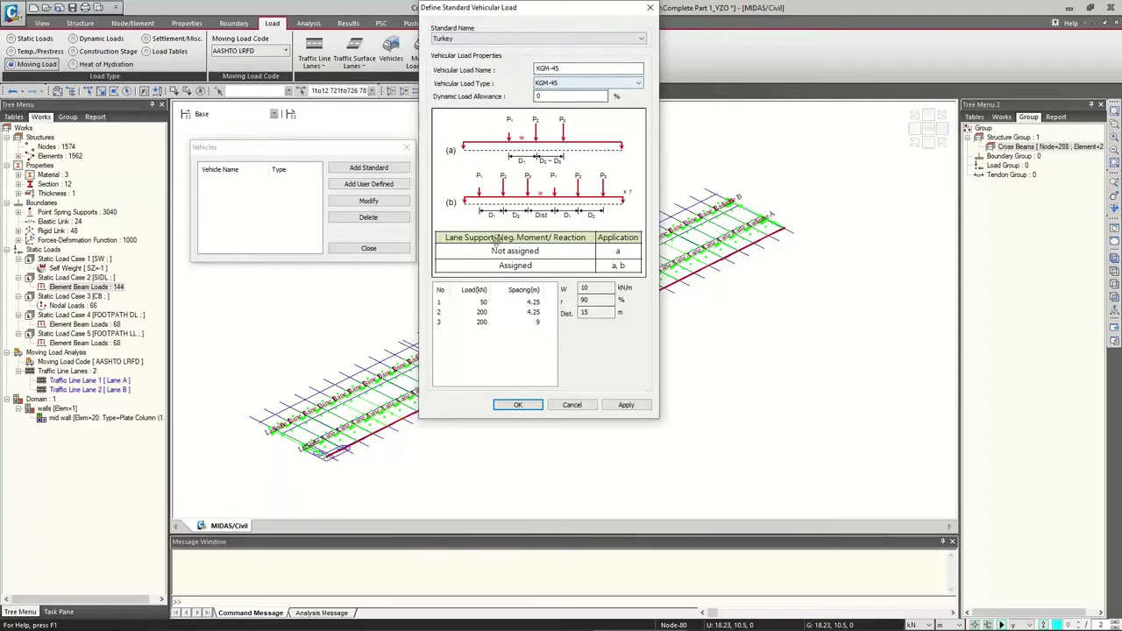
click(590, 82)
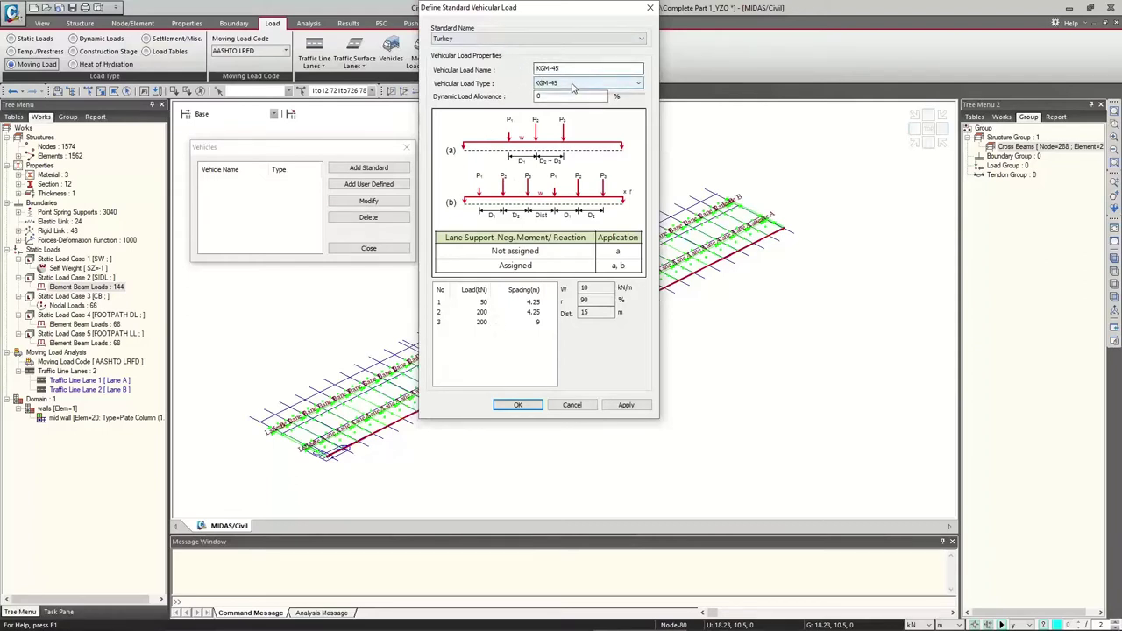
click(574, 103)
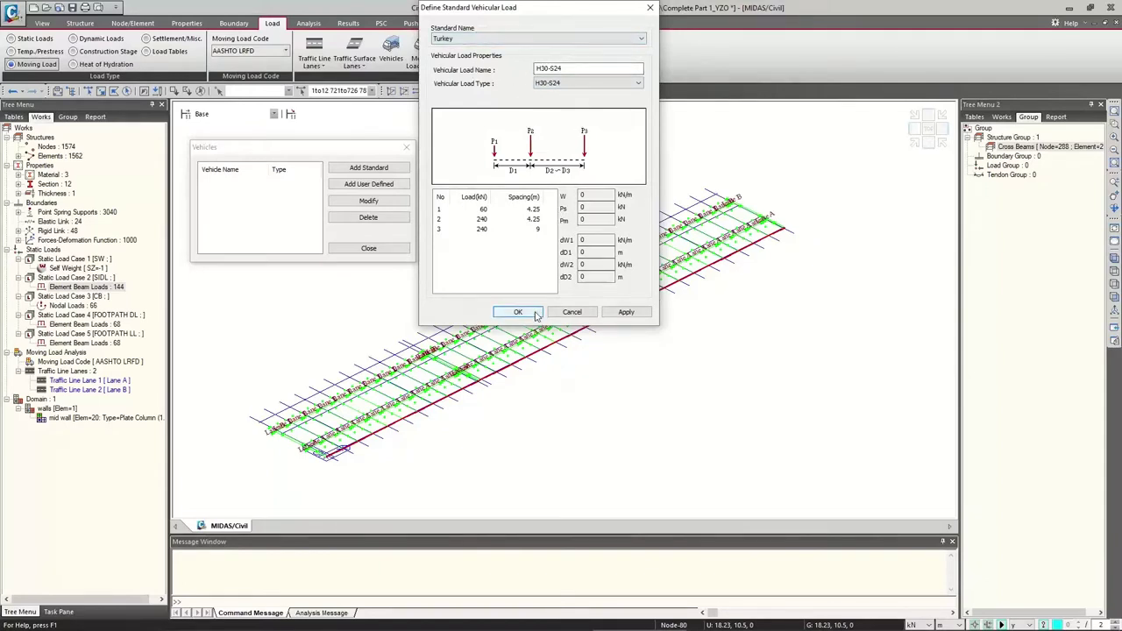
click(568, 40)
click(568, 40)
click(516, 313)
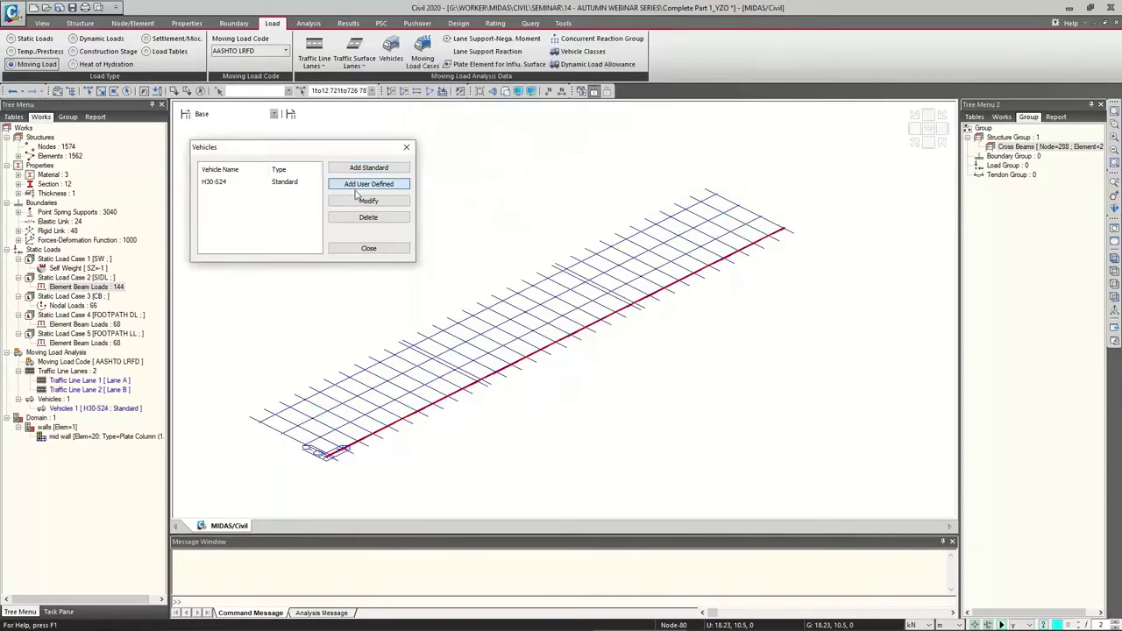
Review the user-defined vehicular load options without adding one, and close the vehicle list.
click(356, 187)
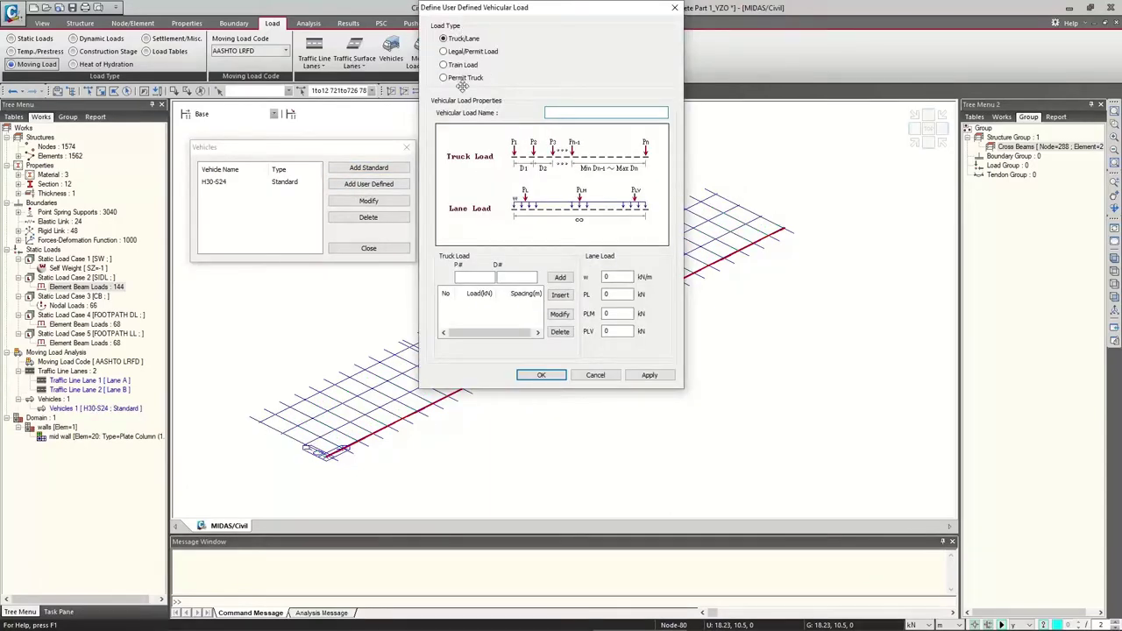
click(594, 376)
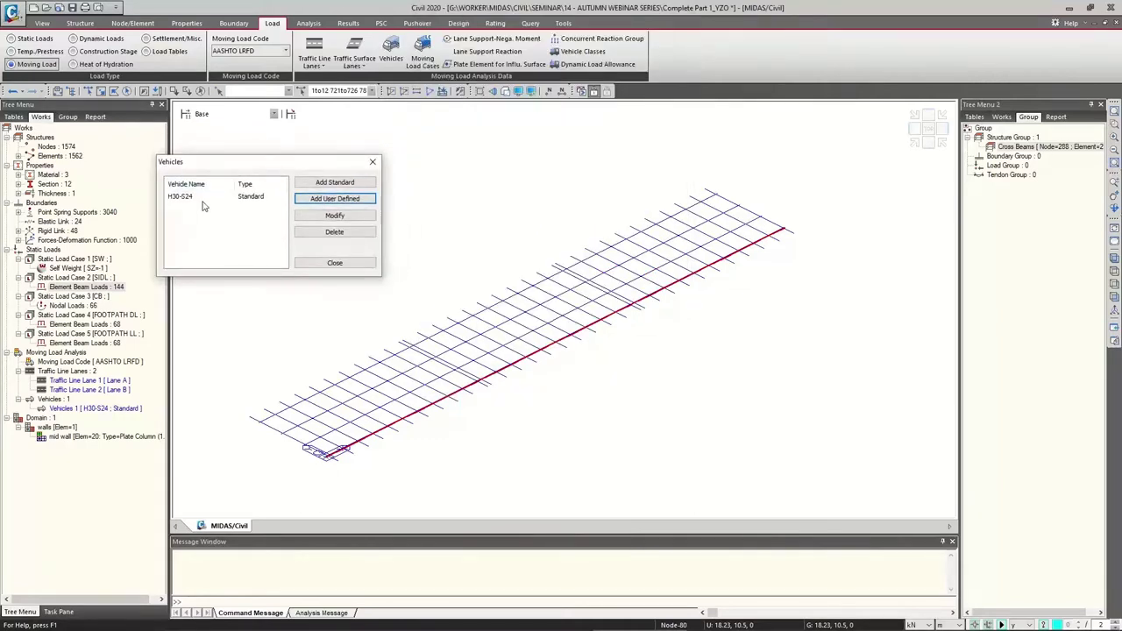
click(373, 163)
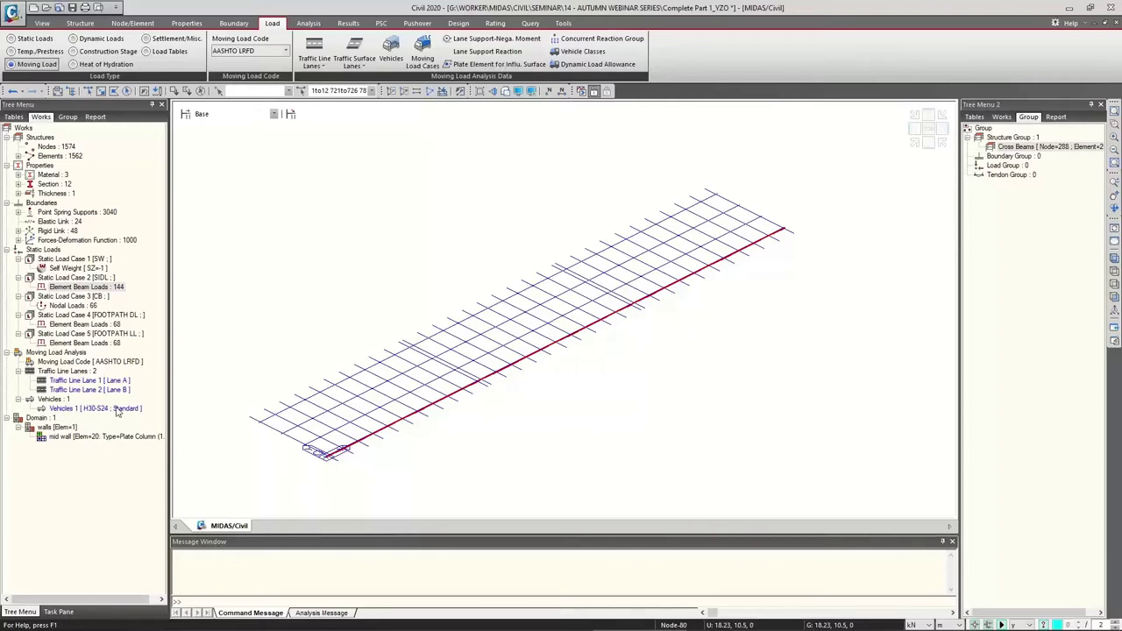
Clear the element selection and start a new moving load case named MVL.
click(201, 91)
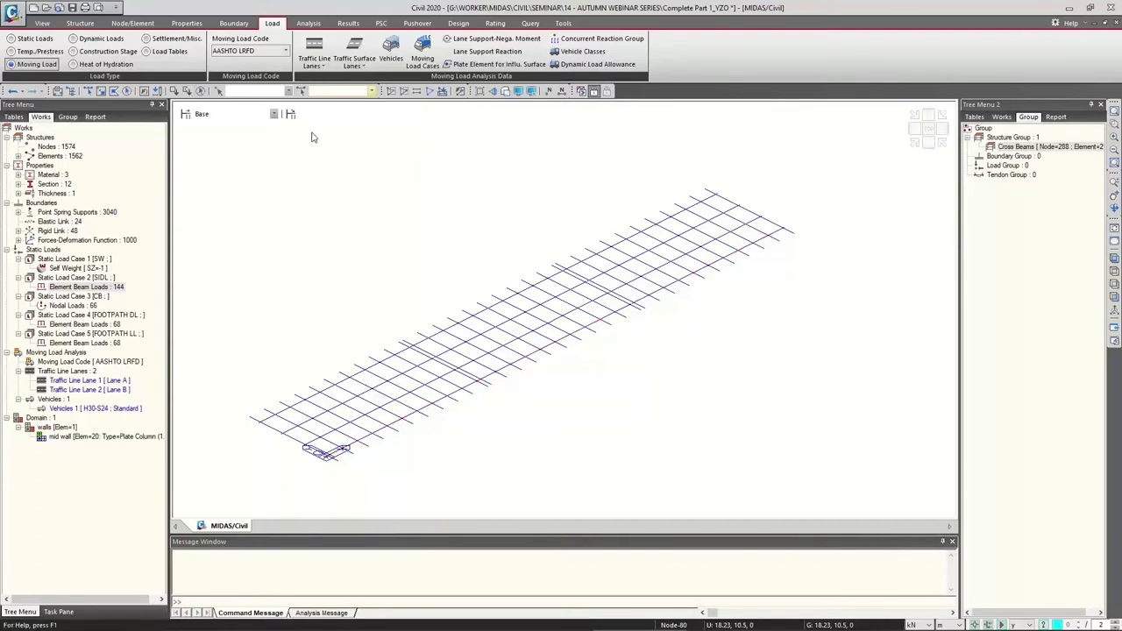
click(422, 53)
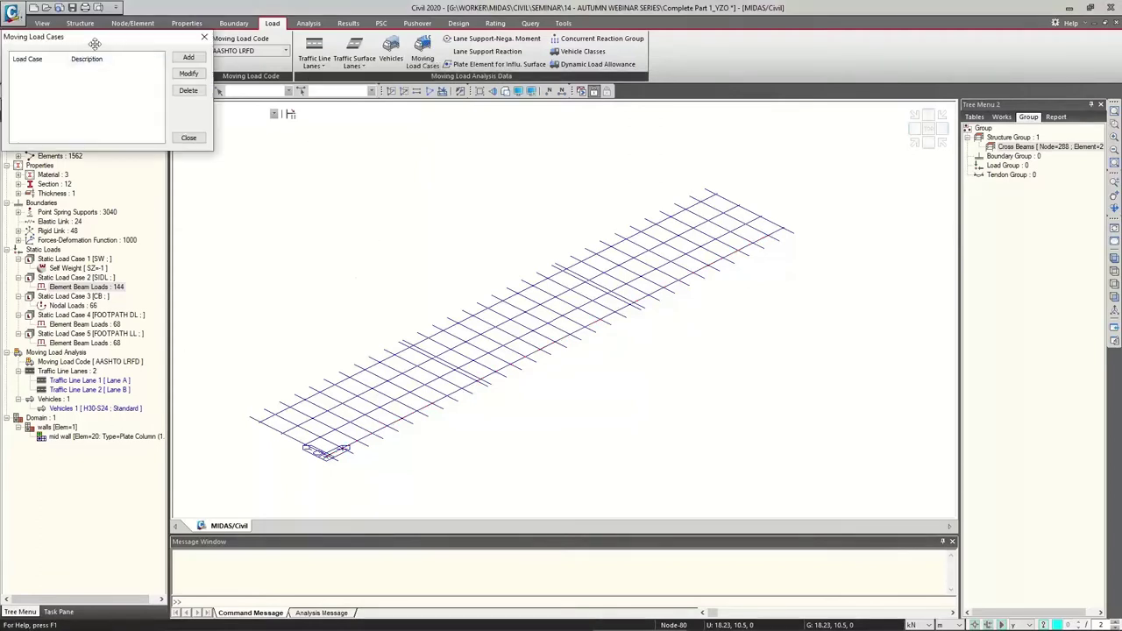
drag(96, 44, 126, 96)
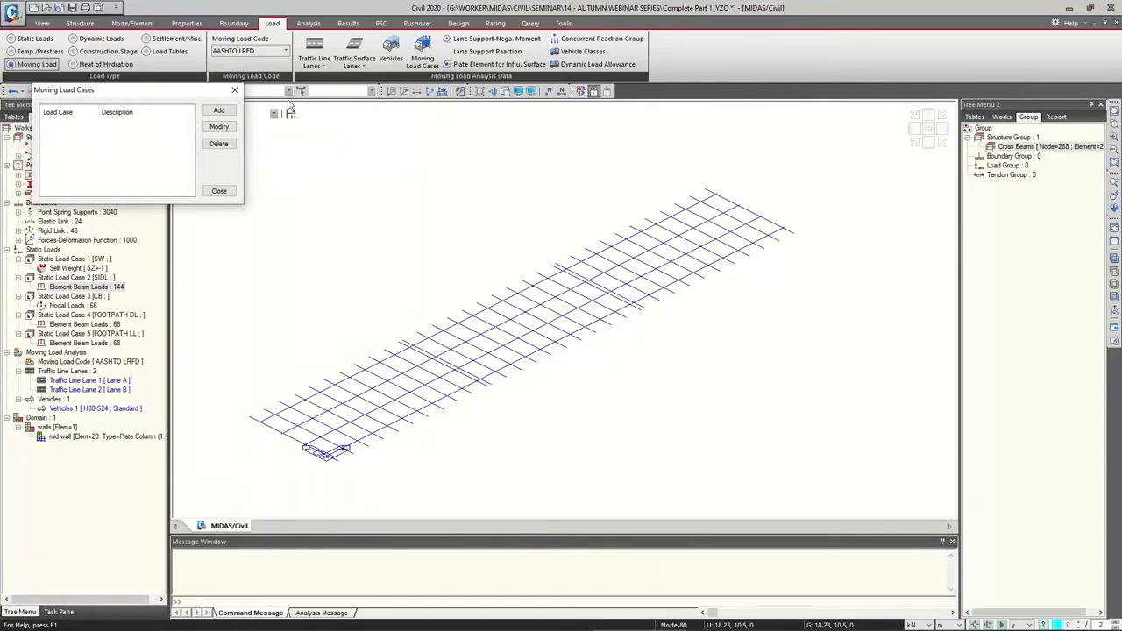
click(218, 110)
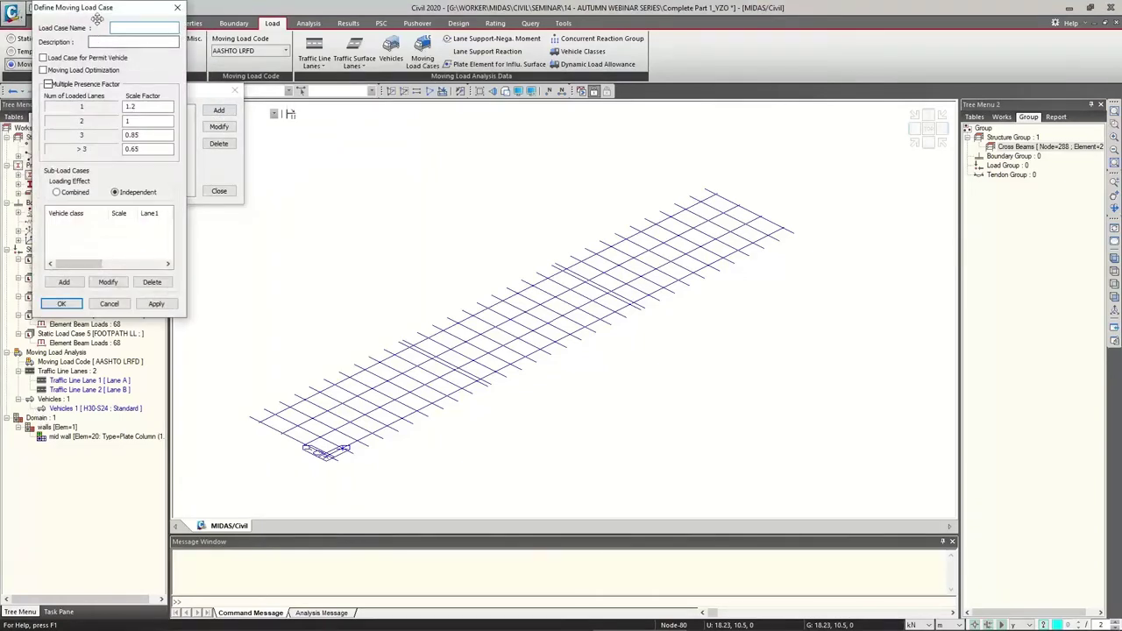
drag(96, 10, 98, 23)
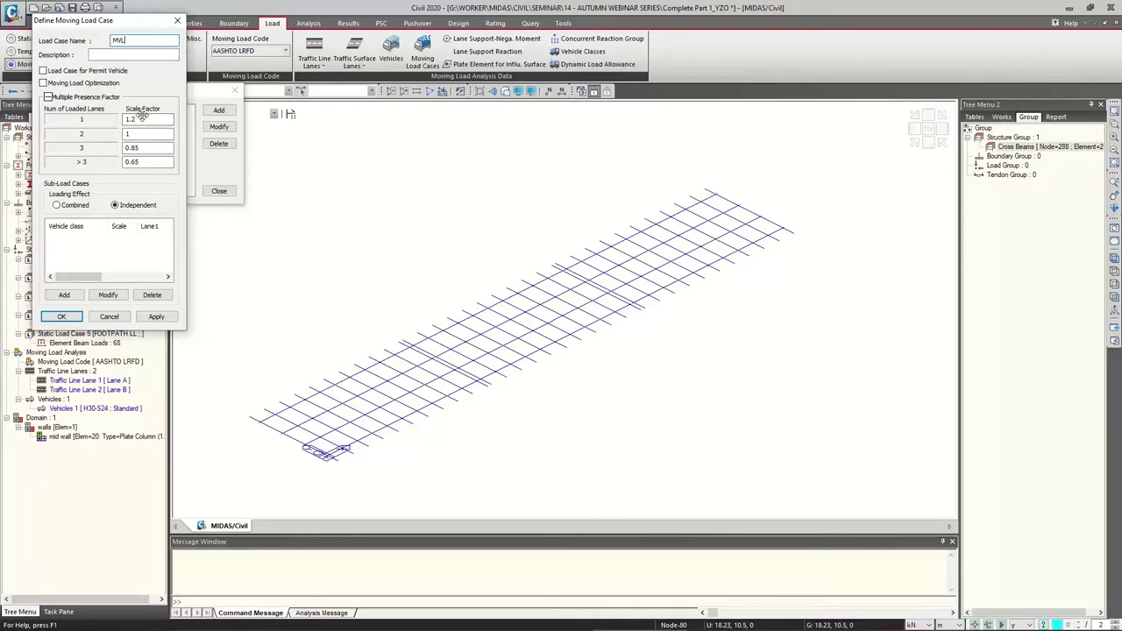
Add a sub-load case for vehicle class VL:H30-S24 with scale factor 1, minimum 1 and maximum 2 loaded lanes.
click(64, 295)
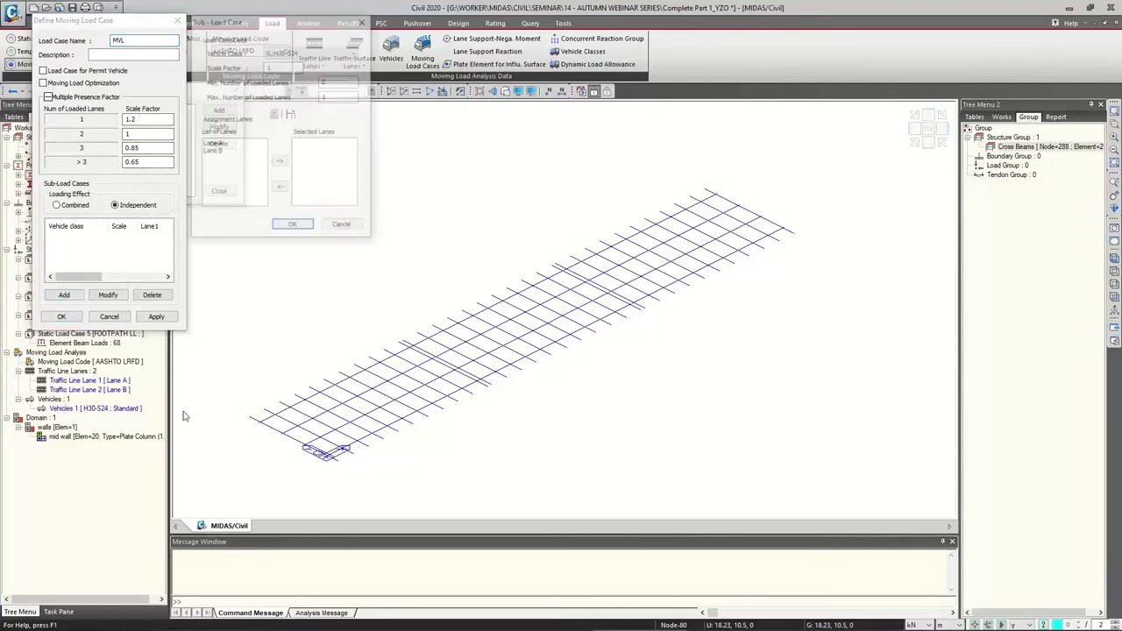
click(324, 52)
click(313, 55)
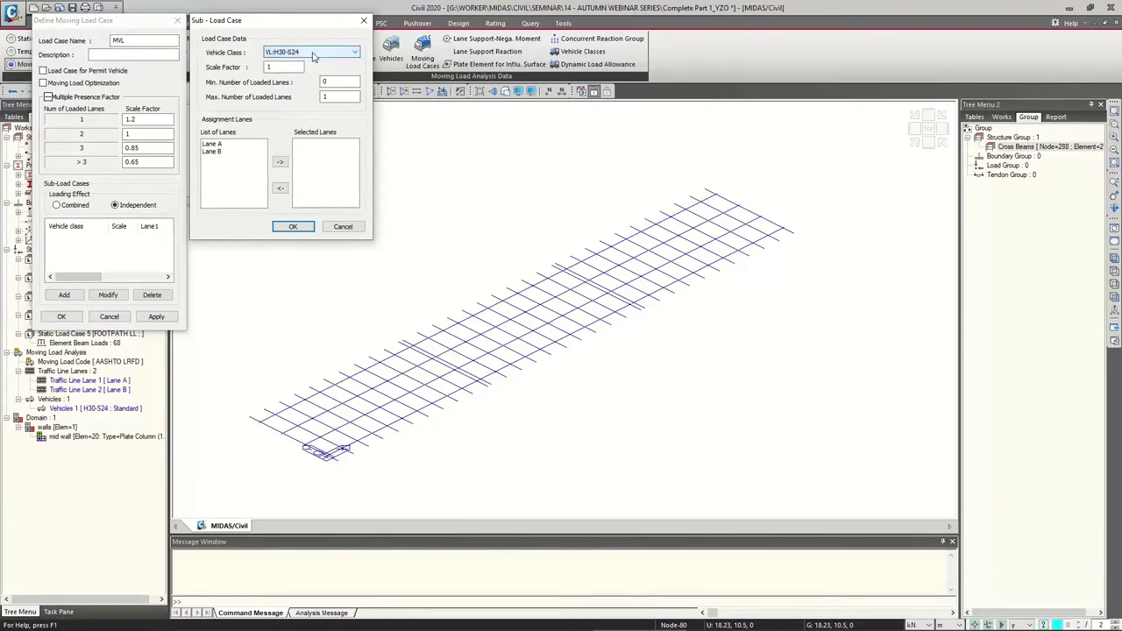
click(313, 55)
click(313, 55)
double_click(287, 66)
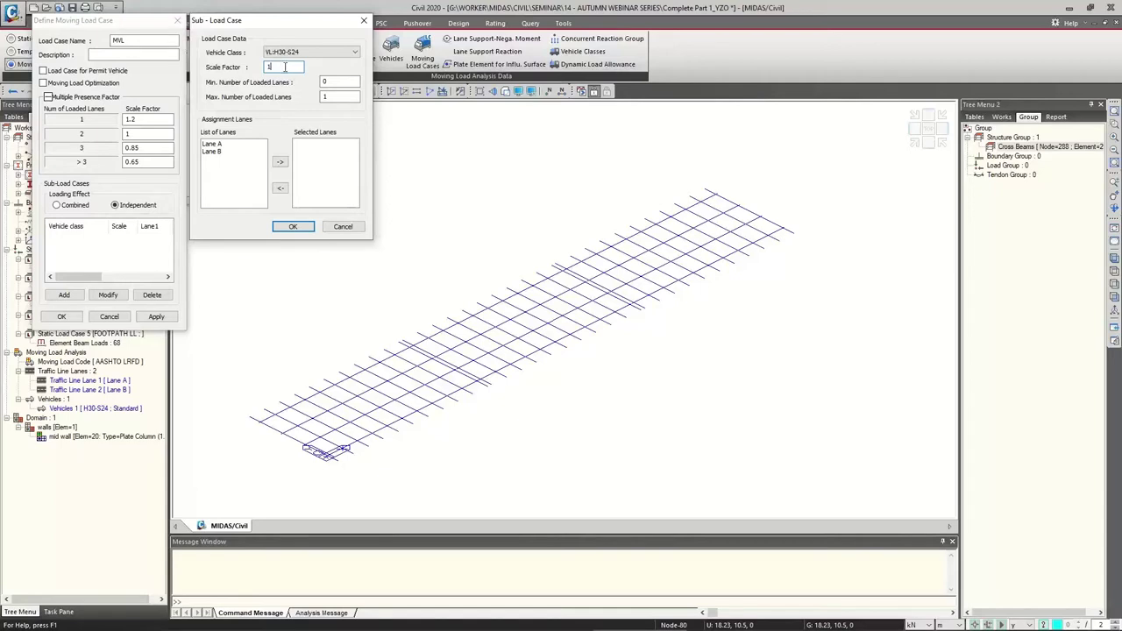
text(1)
double_click(331, 81)
text(1)
double_click(326, 96)
text(2)
Assign Lane A and Lane B to the sub-load case, and save the moving load case MVL.
drag(222, 146, 220, 157)
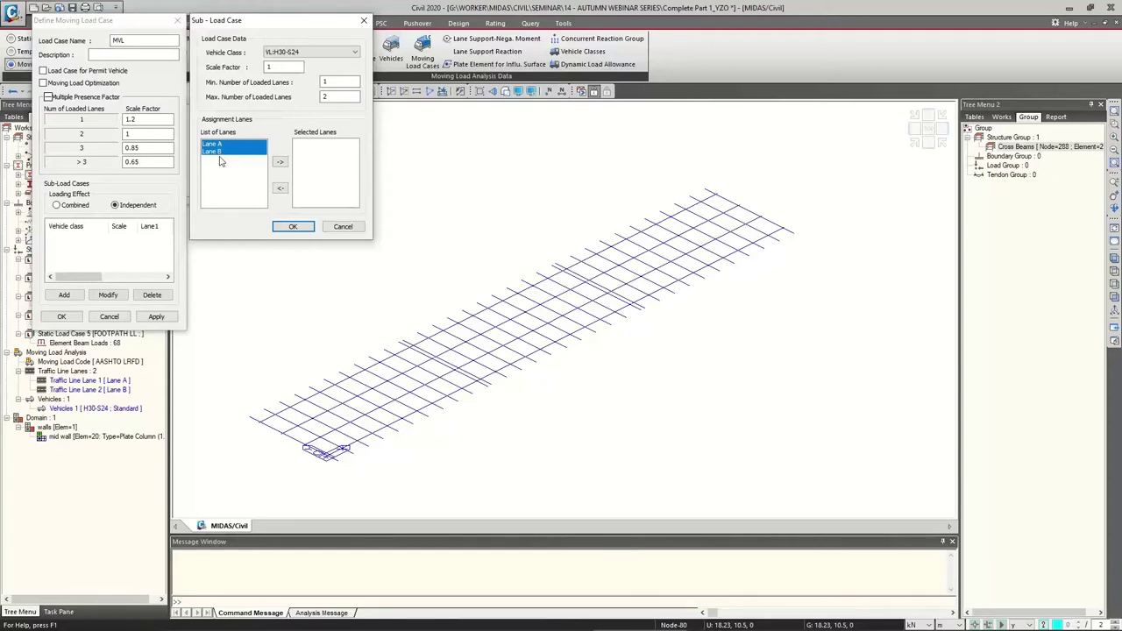
click(280, 161)
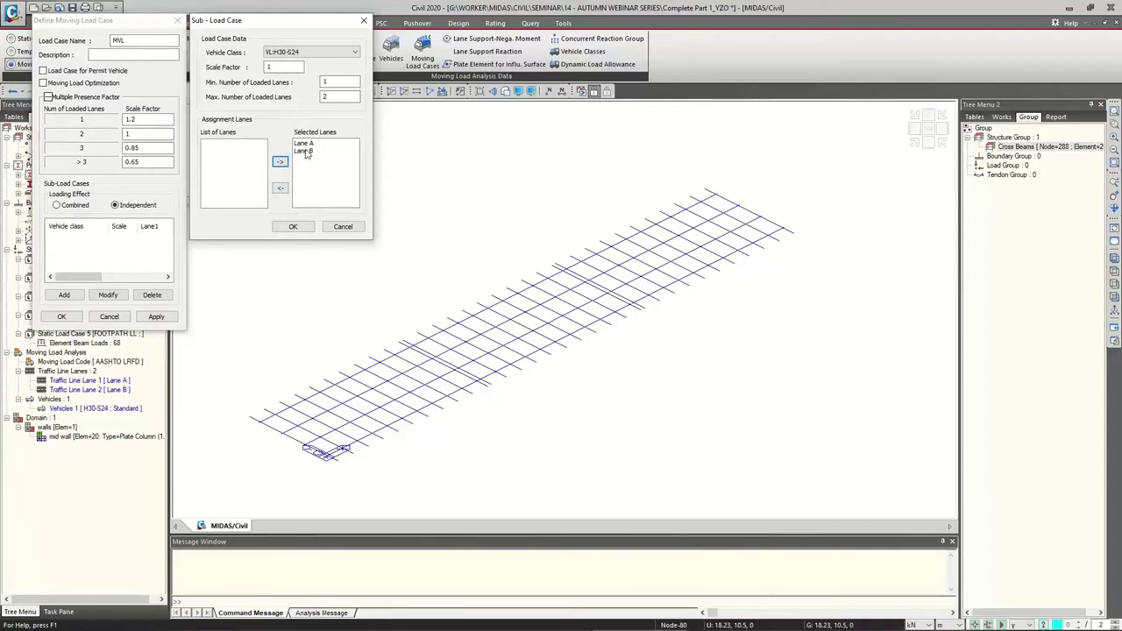
drag(303, 152, 305, 142)
click(280, 188)
drag(213, 144, 213, 160)
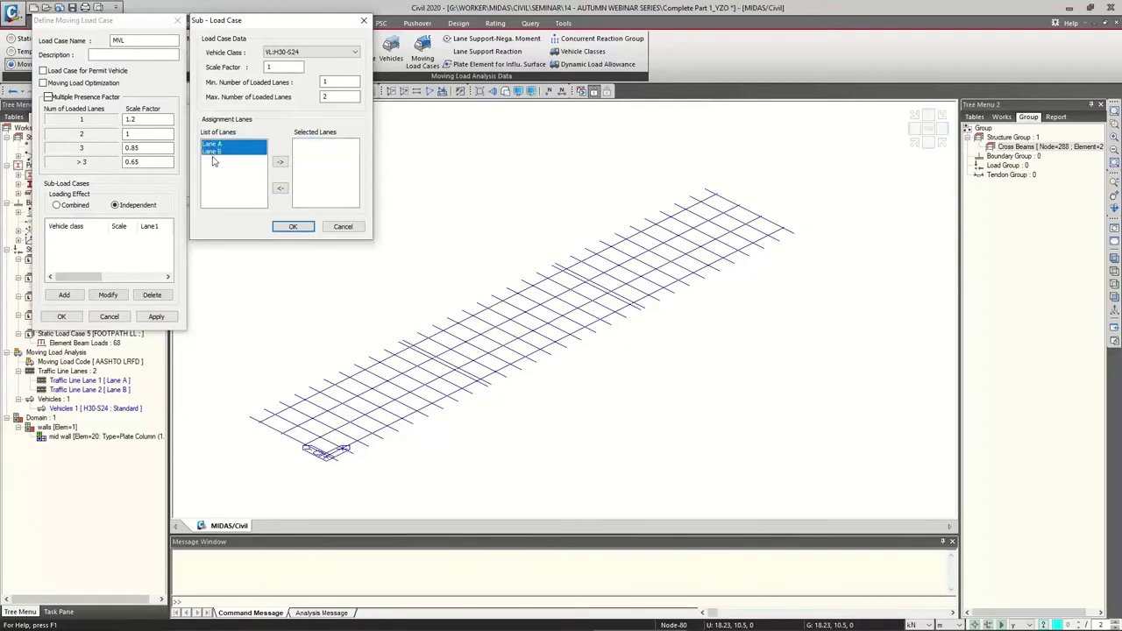
click(279, 161)
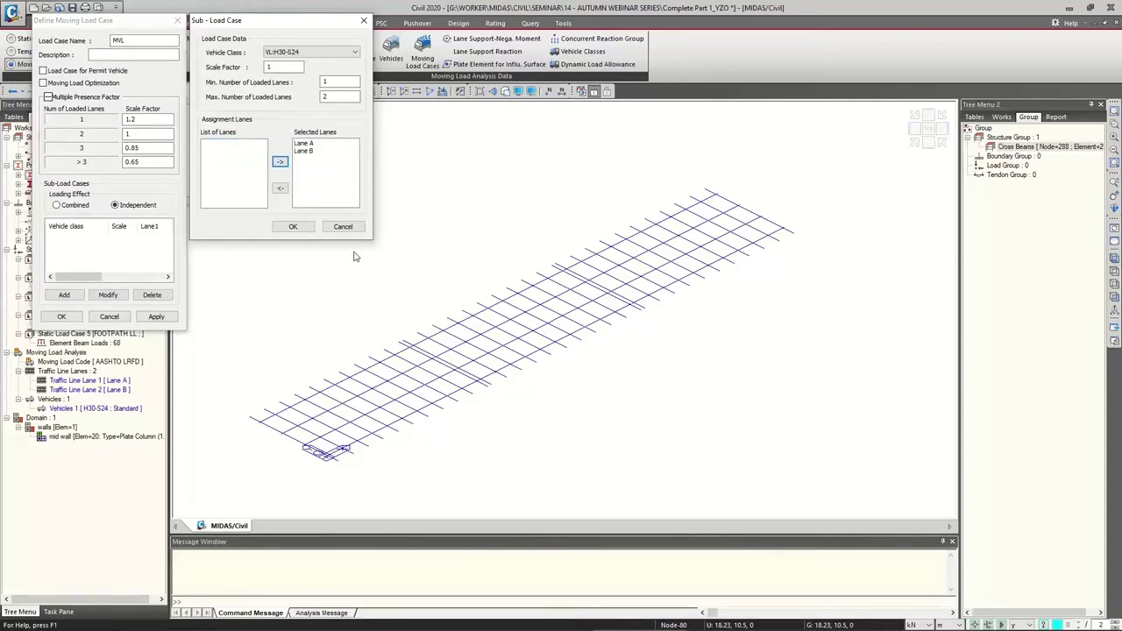
click(287, 229)
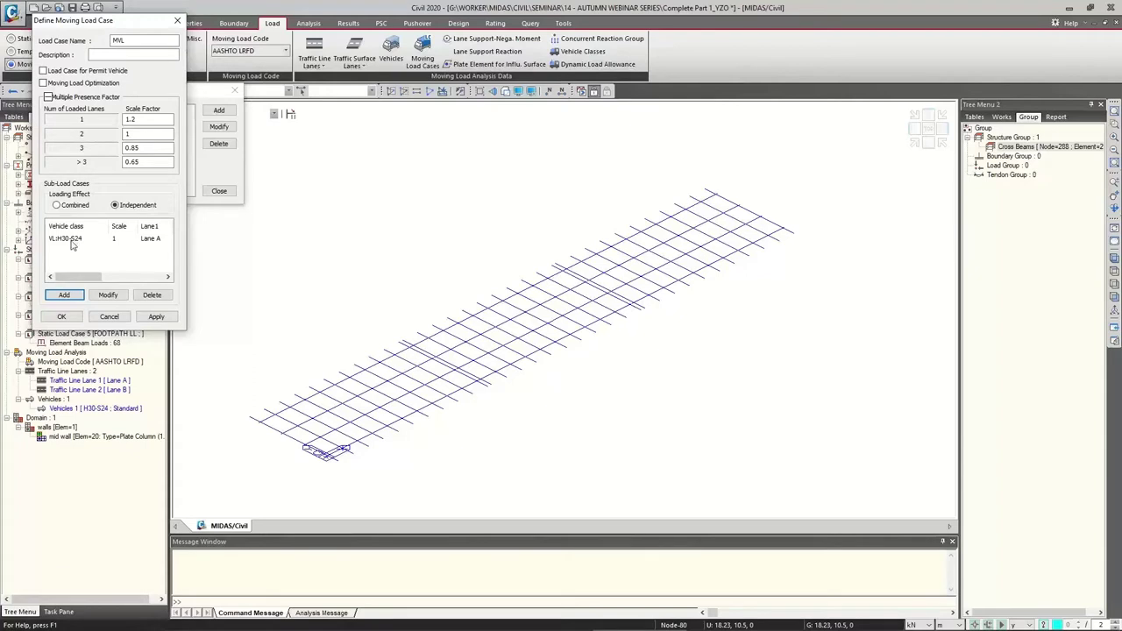
click(49, 317)
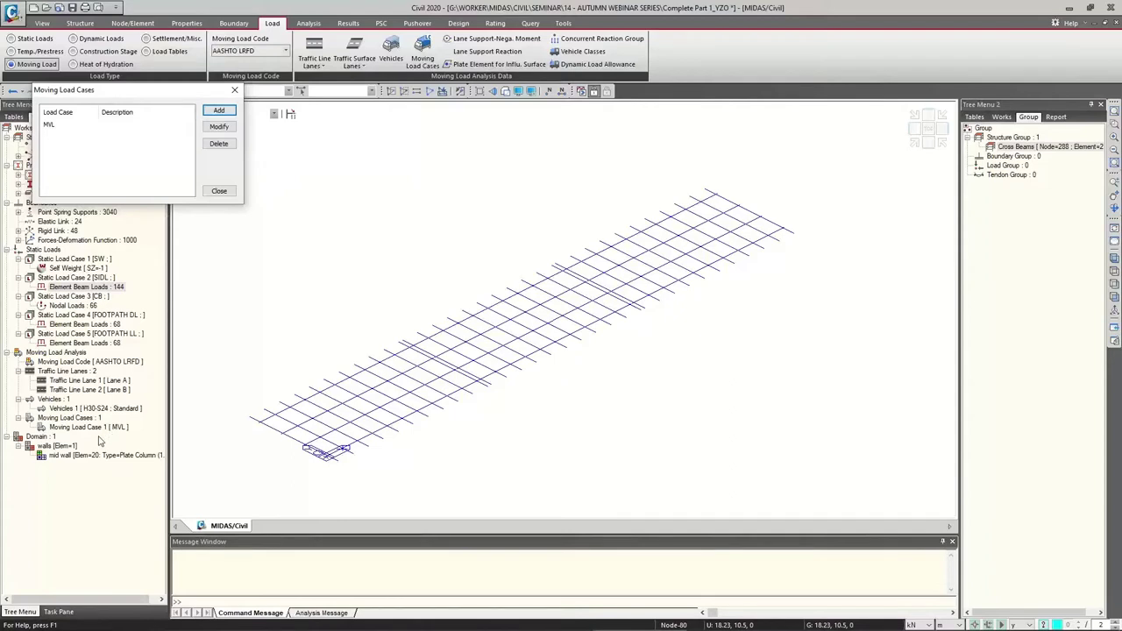
click(219, 191)
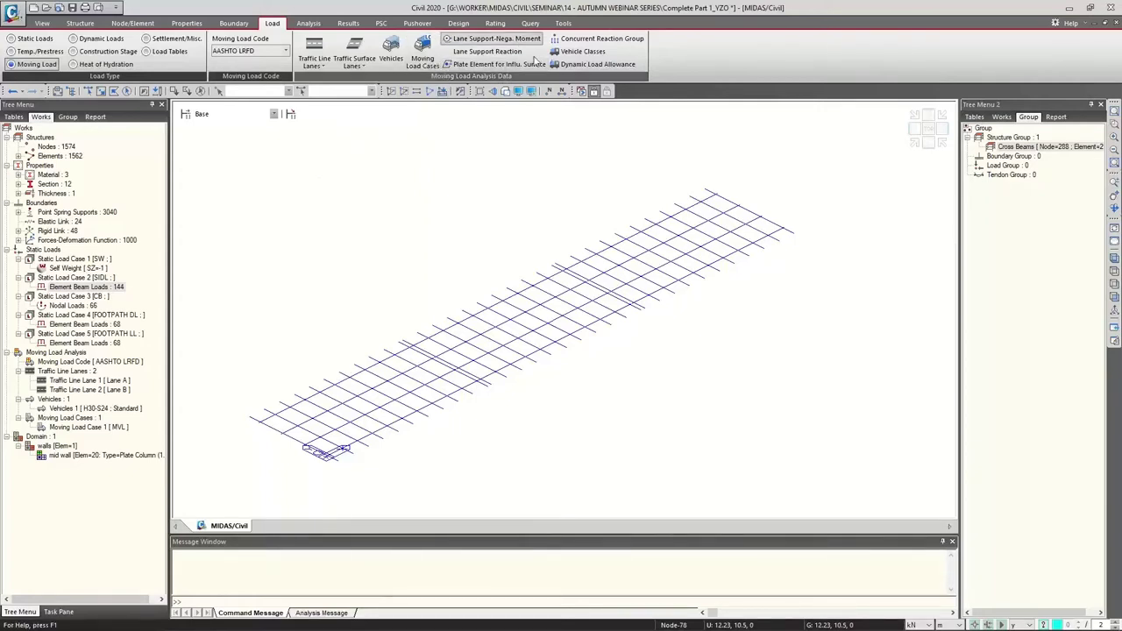
Set the moving load analysis control data to output Normal + Concurrent Force/Stress for frame elements.
click(309, 24)
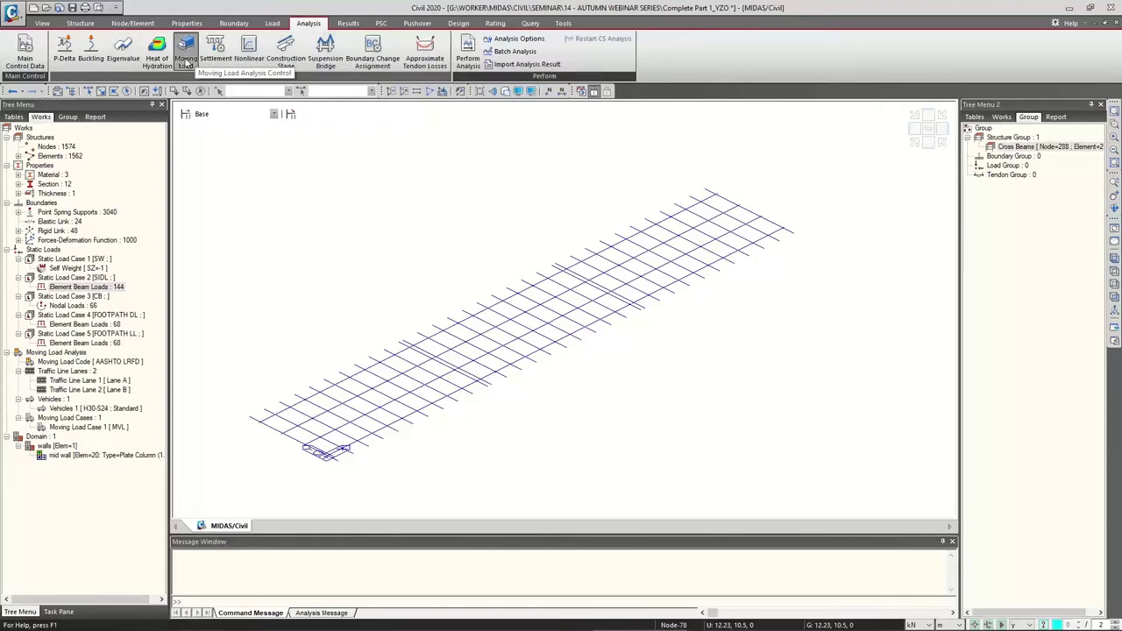
click(186, 59)
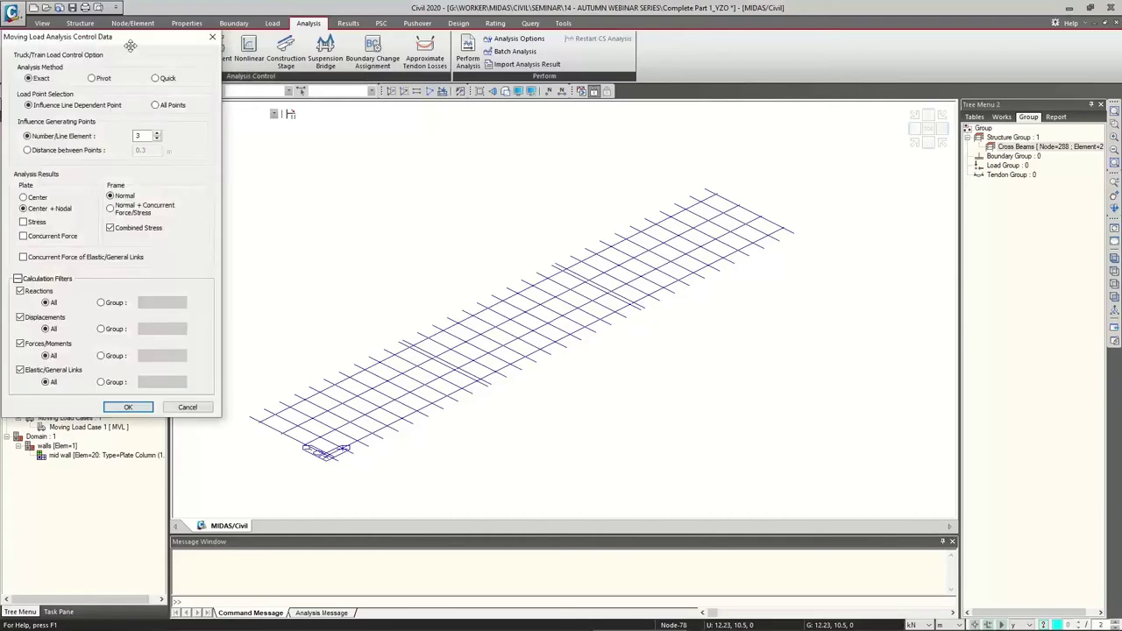
drag(149, 42, 357, 93)
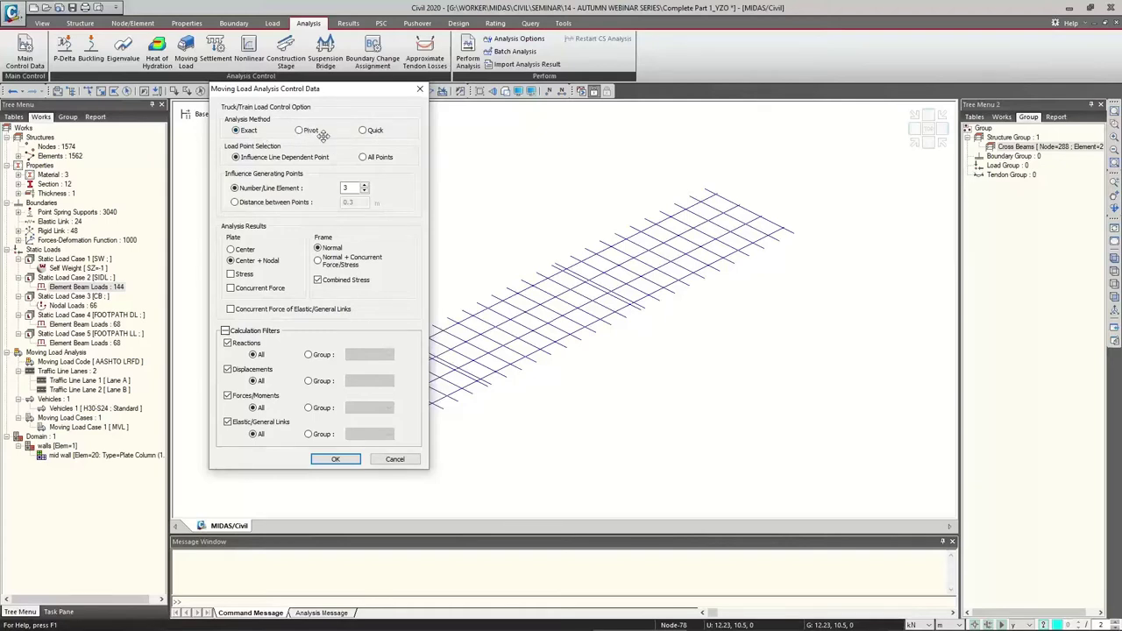
click(364, 187)
click(327, 262)
click(323, 249)
click(325, 263)
click(332, 249)
click(328, 265)
click(336, 460)
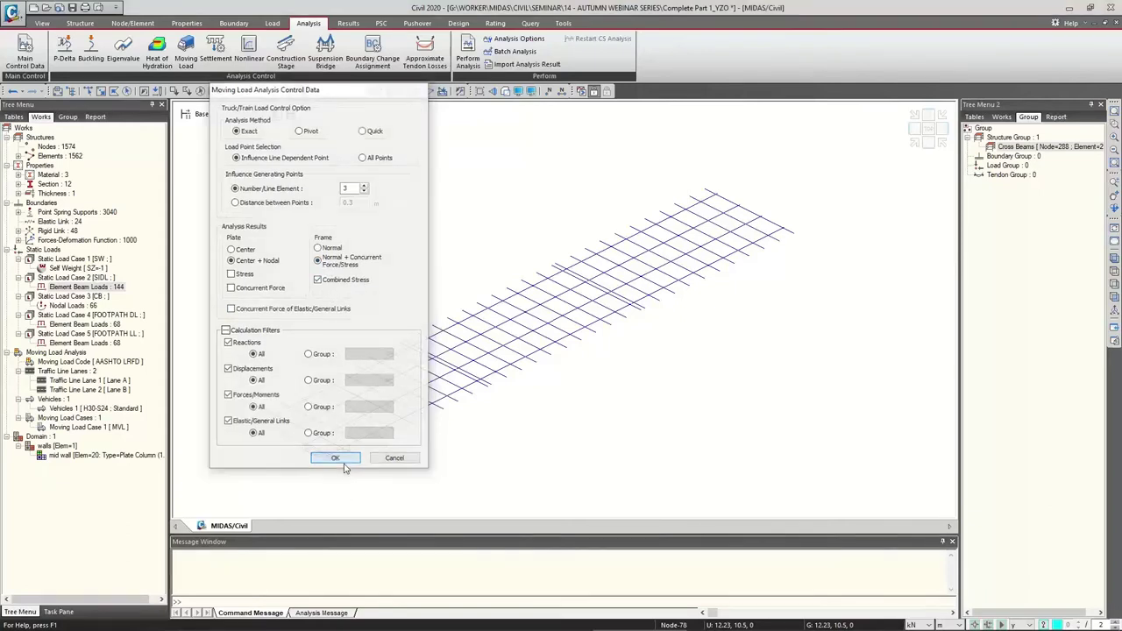
Run the analysis and move its progress window off the middle of the model.
click(468, 61)
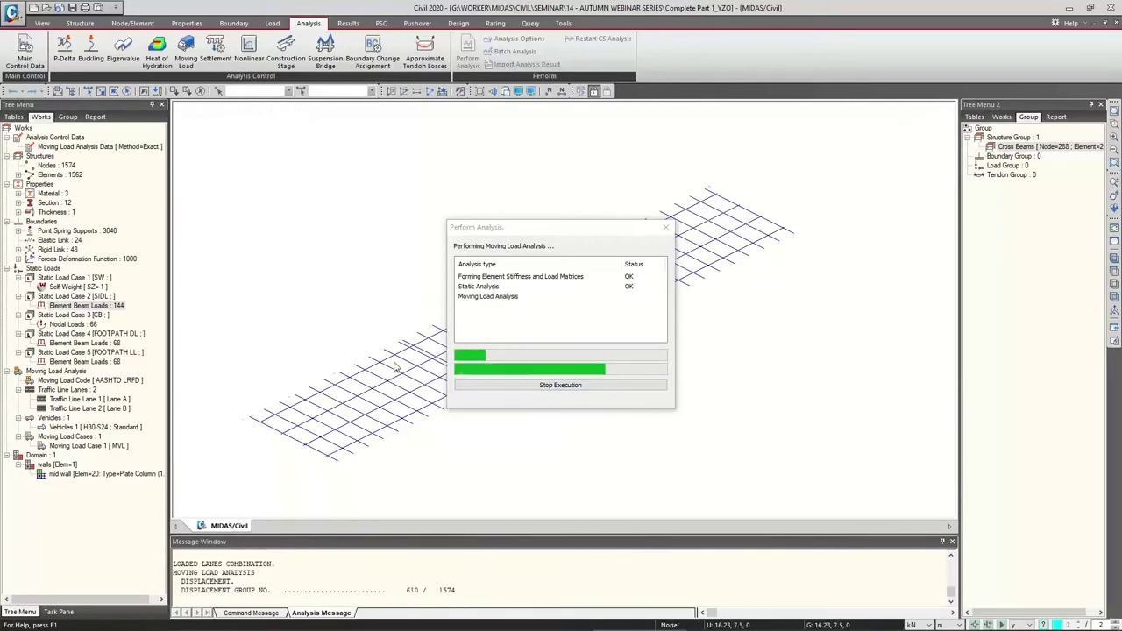
scroll(396, 373, up, 1)
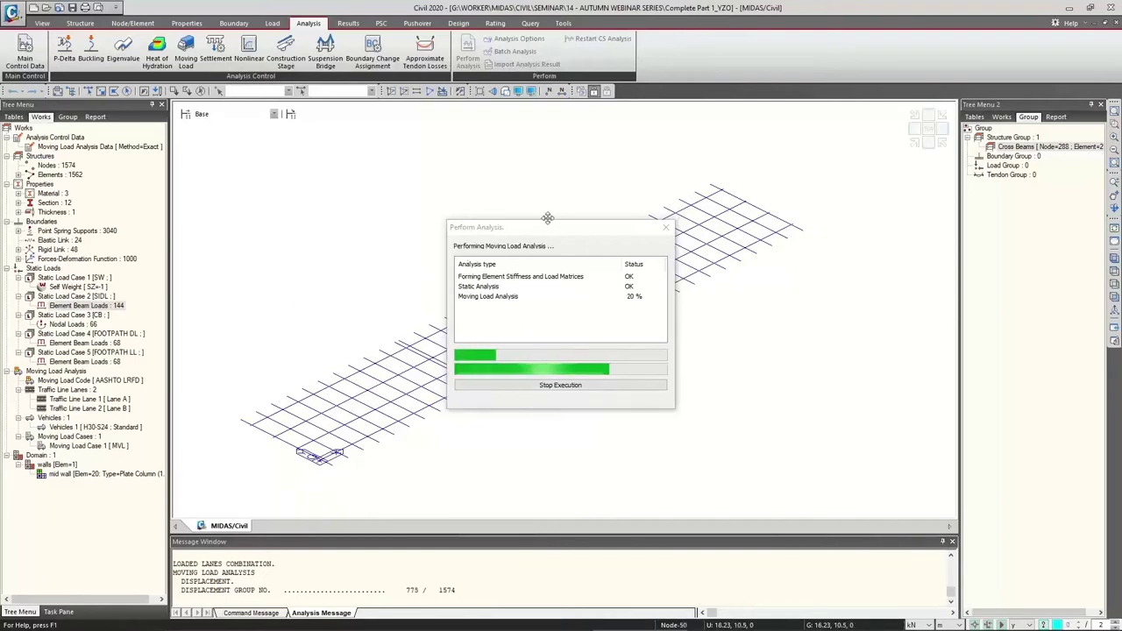
drag(548, 230, 720, 250)
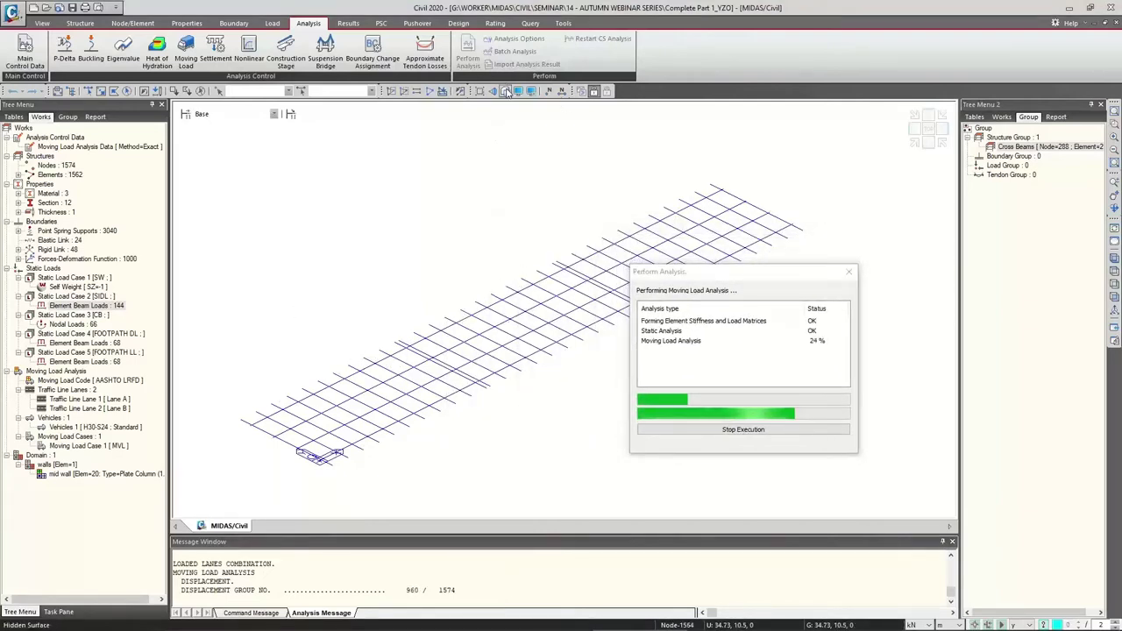
Turn on the display of node local axes for the model, leaving the node and node number display off.
key(ctrl+e)
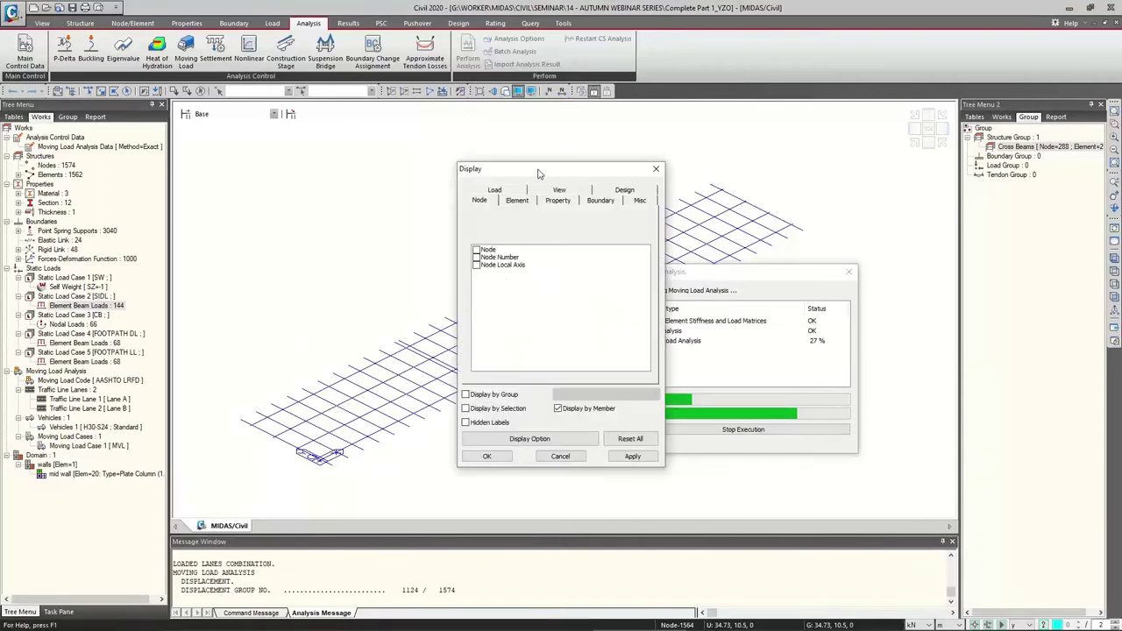
drag(537, 169, 208, 114)
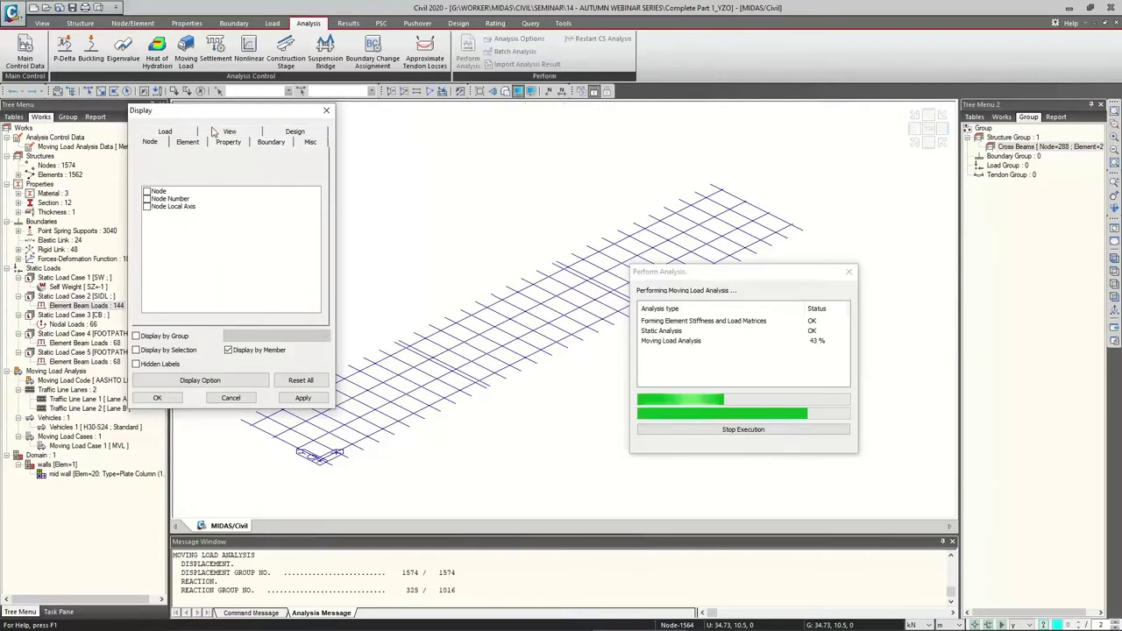
click(146, 192)
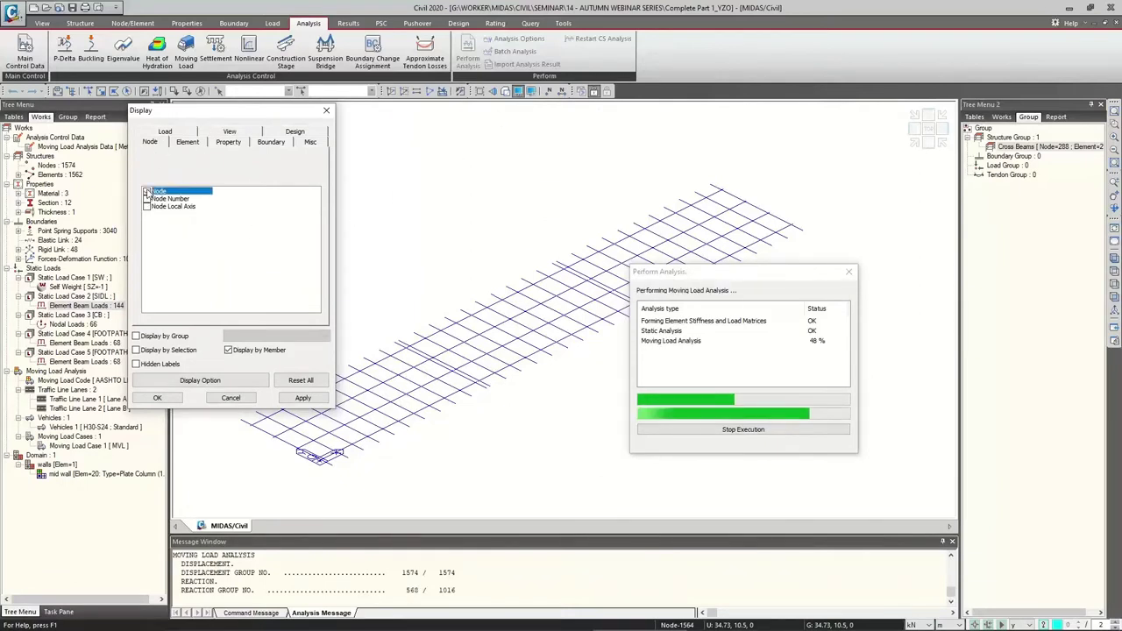
click(146, 192)
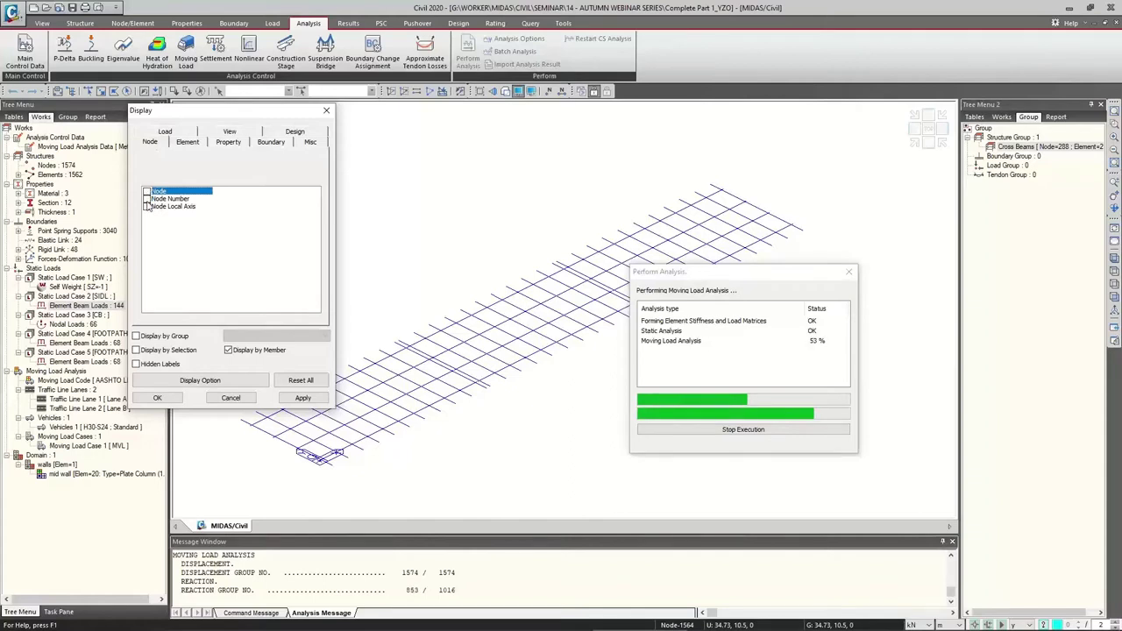
click(147, 199)
click(148, 207)
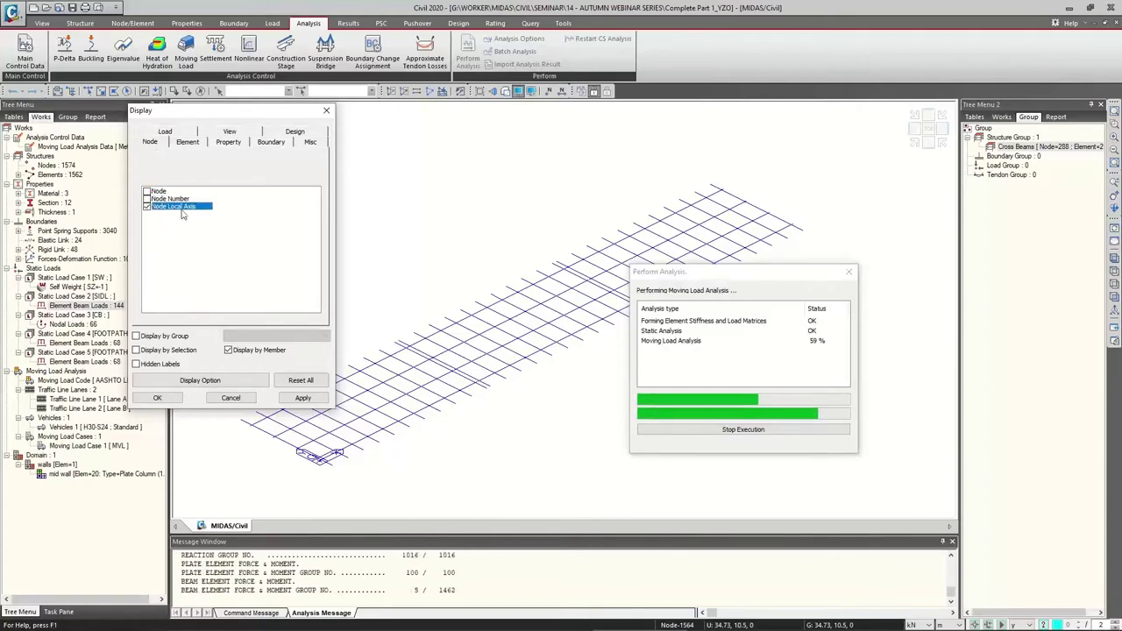
click(302, 398)
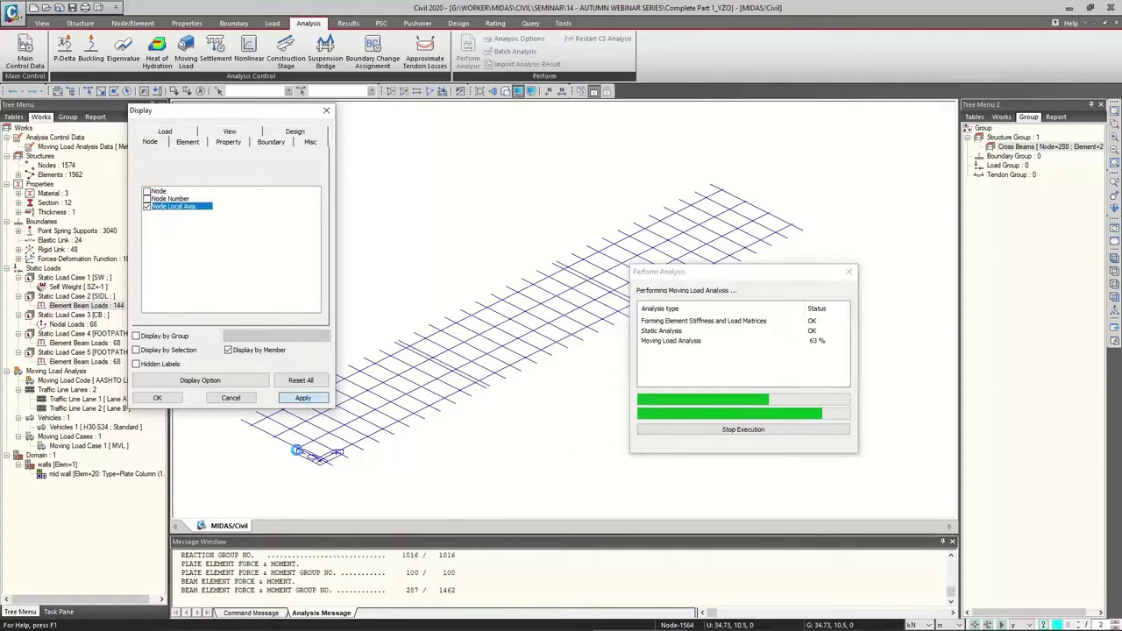
Show the element numbers on the deck grillage and deselect their display again.
click(192, 146)
click(146, 191)
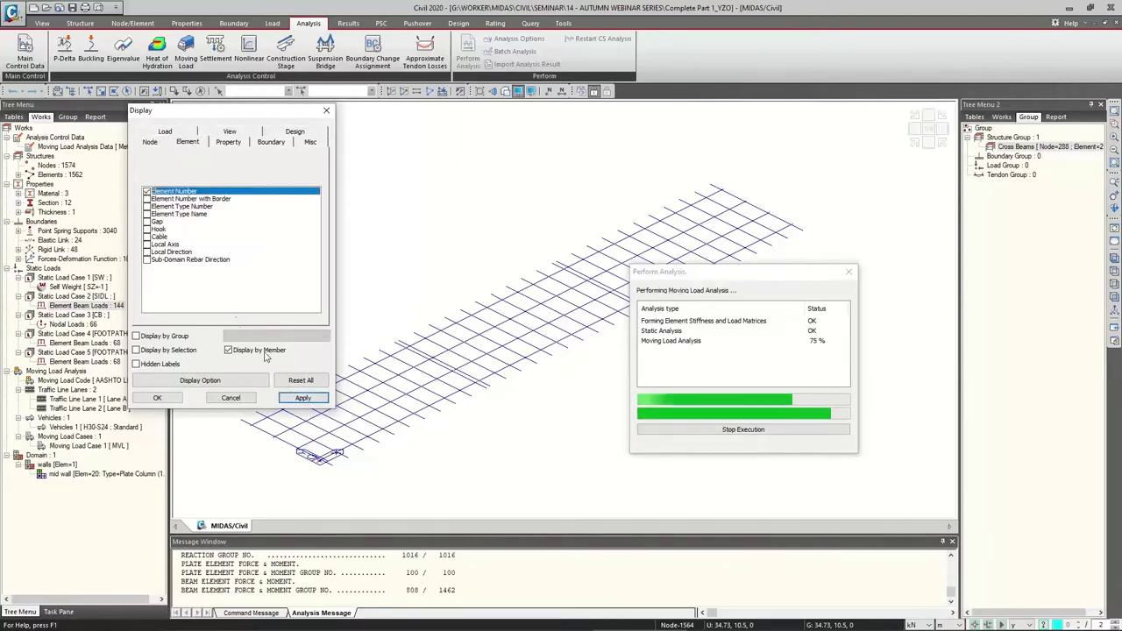
click(300, 399)
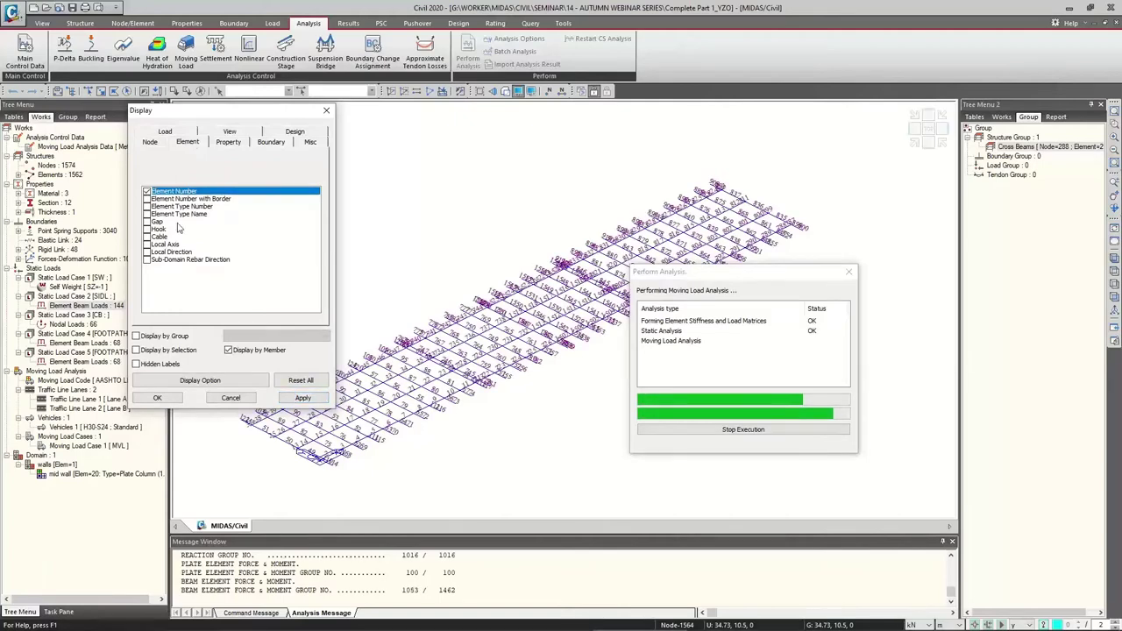
click(146, 191)
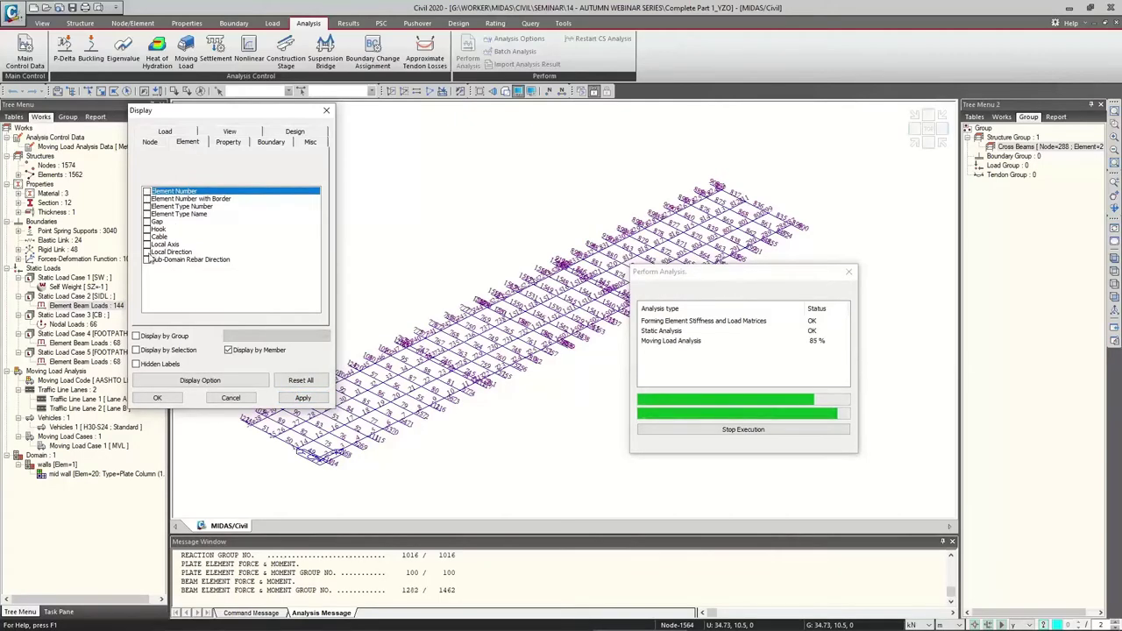
Display the element local axes on the grillage, turn them off again, and close the display settings.
click(148, 244)
click(302, 398)
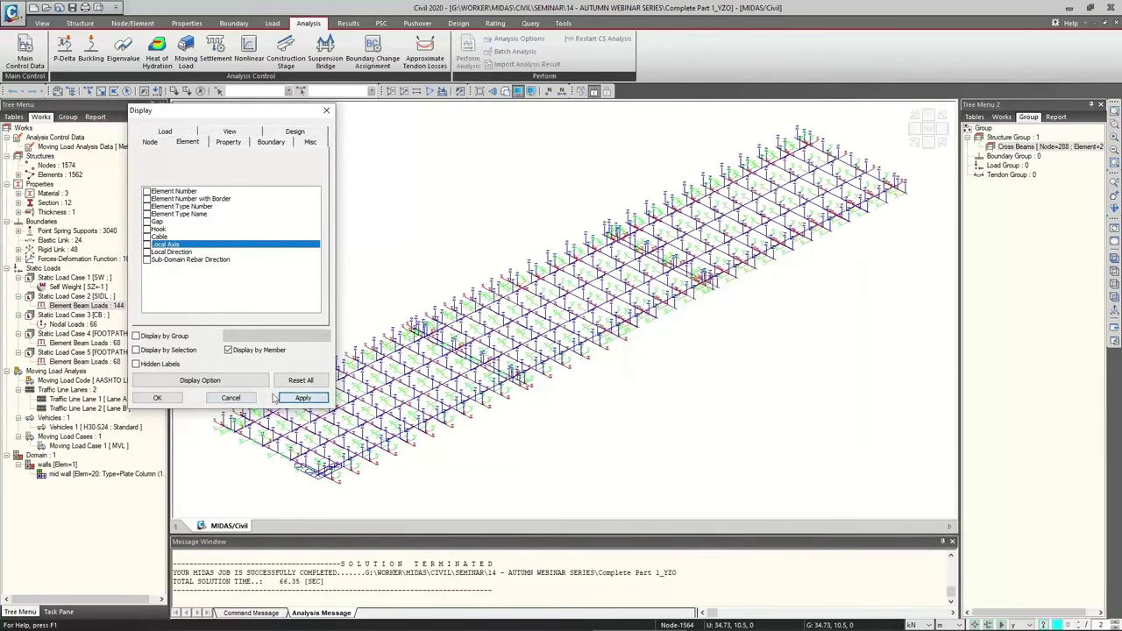
click(303, 398)
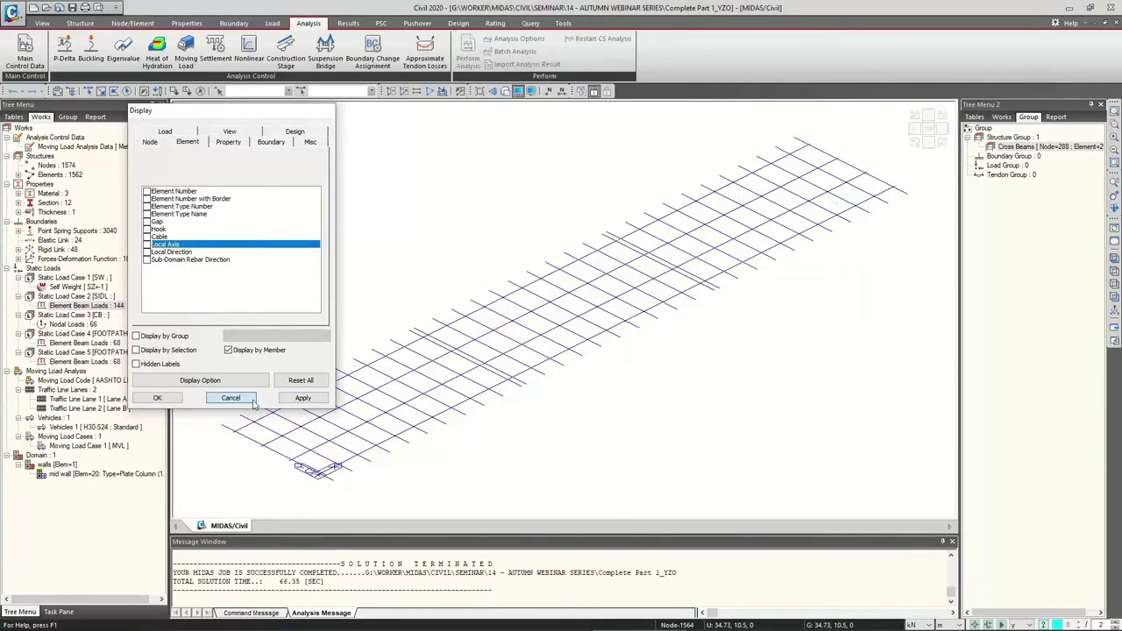
click(251, 400)
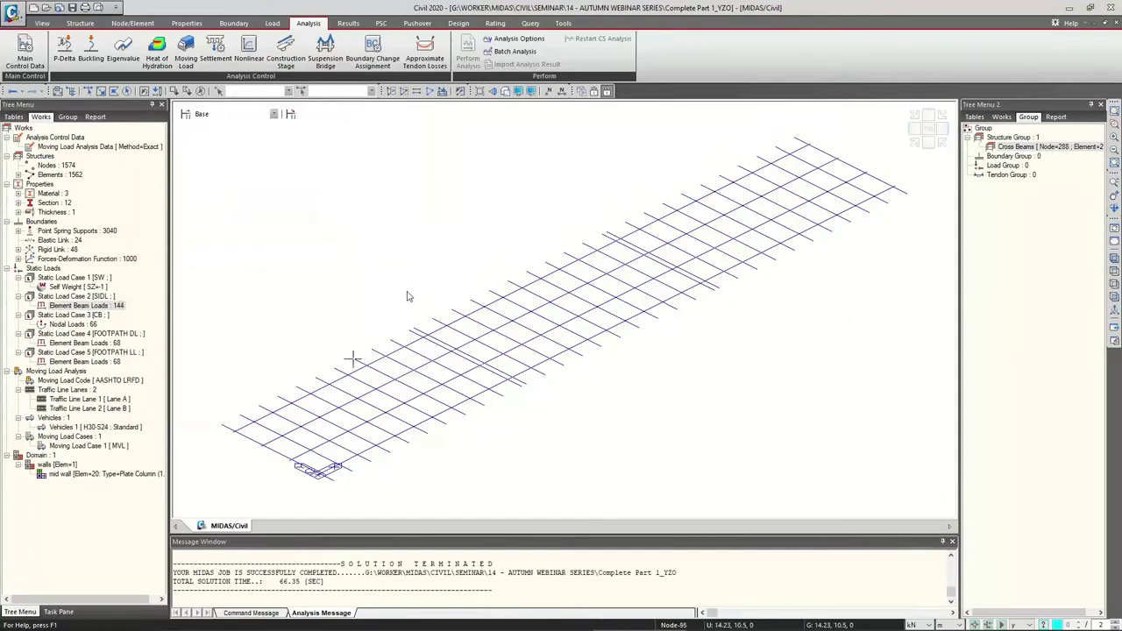
Reactivate the whole bridge model with its walls, piers and piles, and open the load combinations.
click(443, 91)
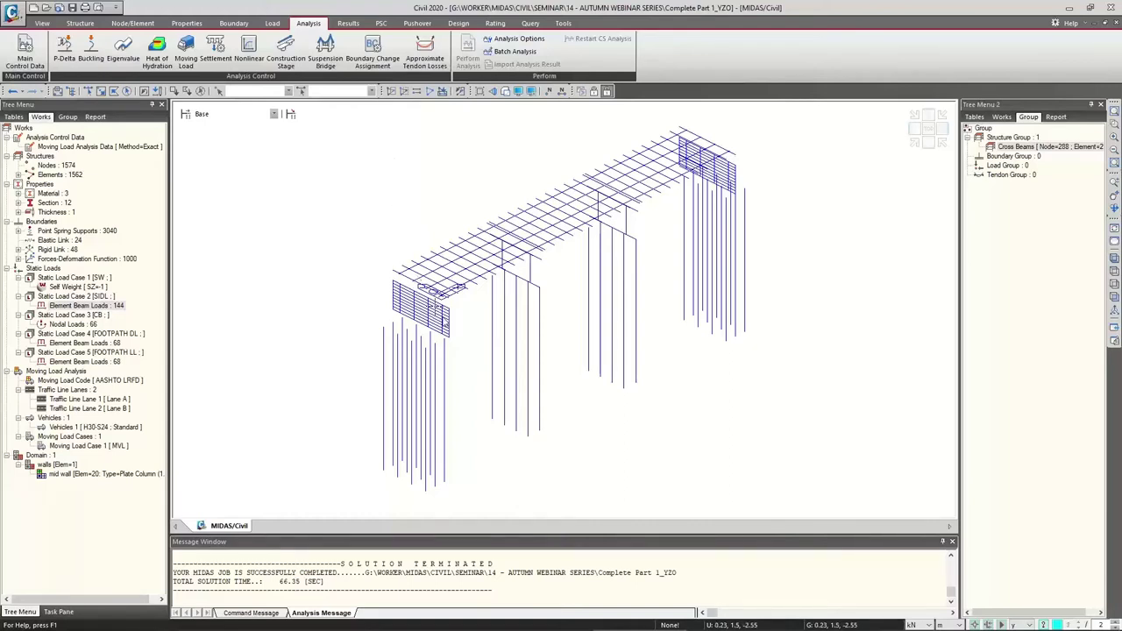
ctrl+middle_drag(450, 327, 476, 328)
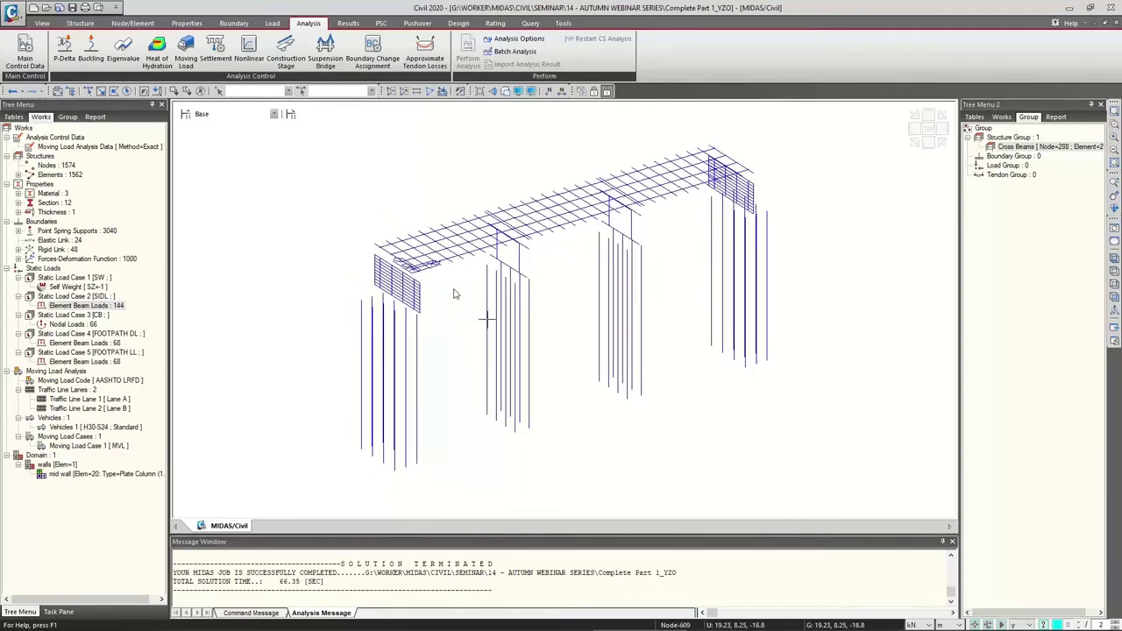
click(355, 25)
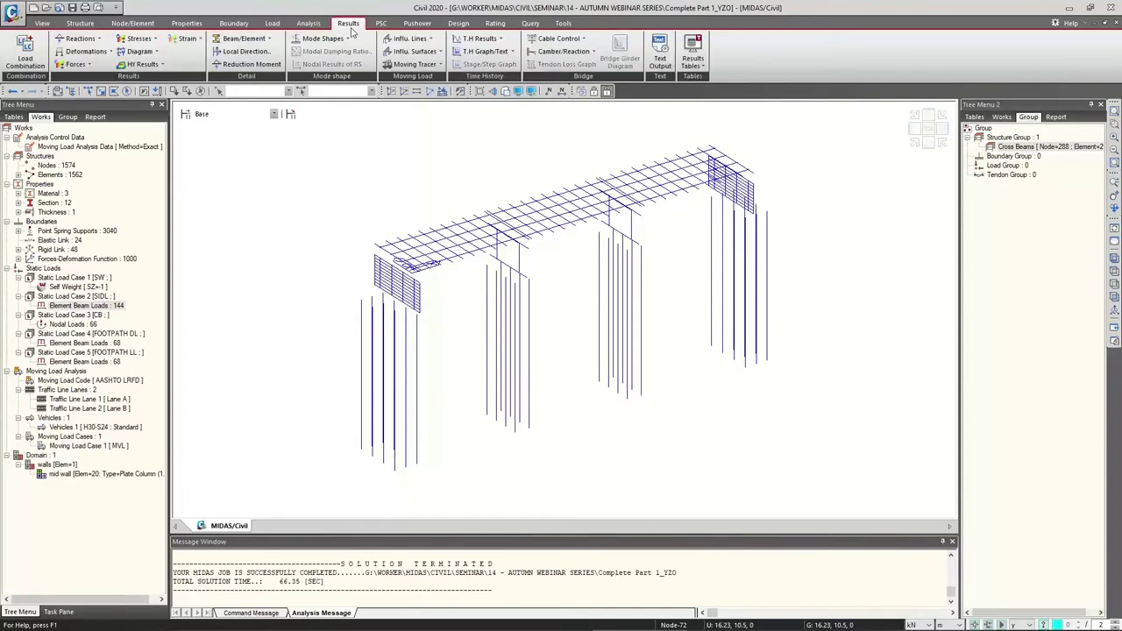
click(16, 60)
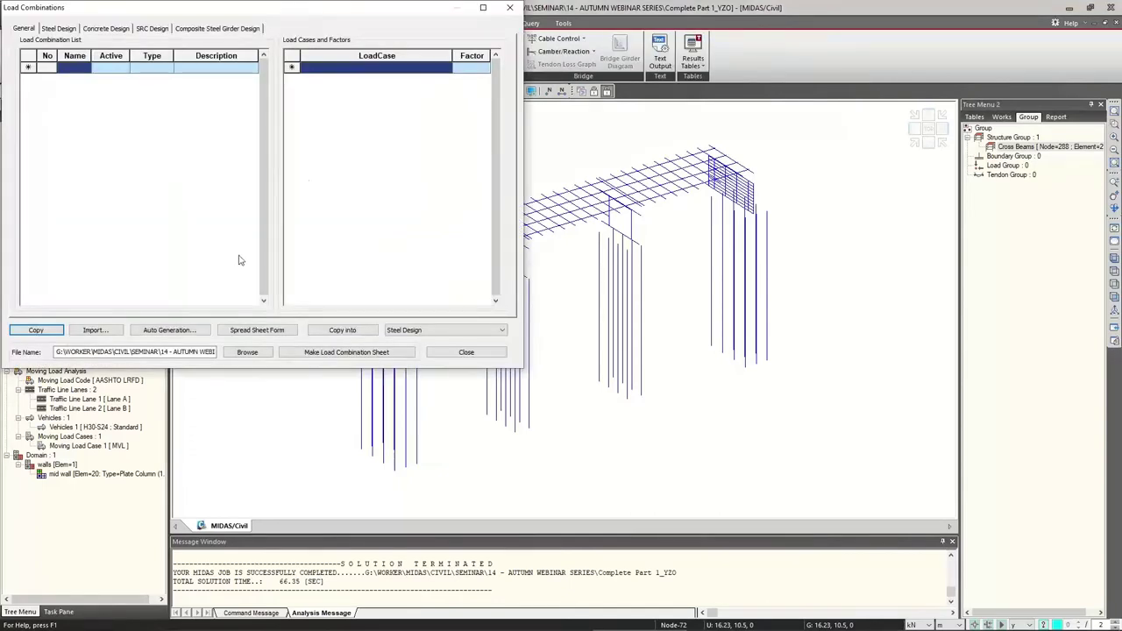
drag(328, 16, 403, 119)
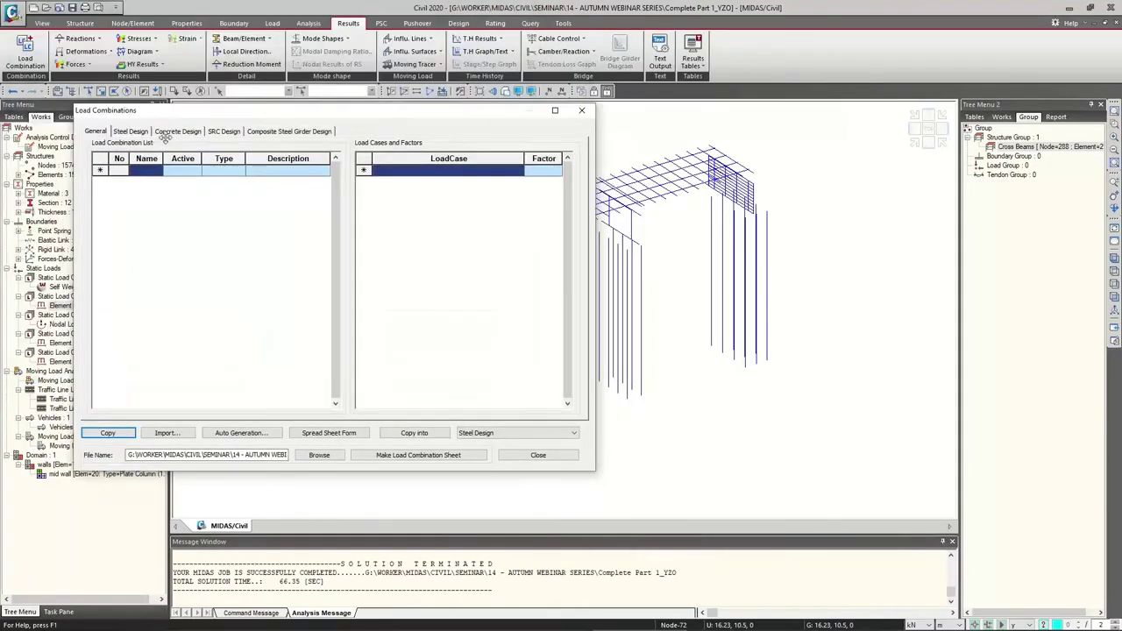
Auto-generate the concrete design load combinations to AASHTO-LRFD16 with the load modifier of 1.
click(186, 173)
click(197, 172)
click(233, 172)
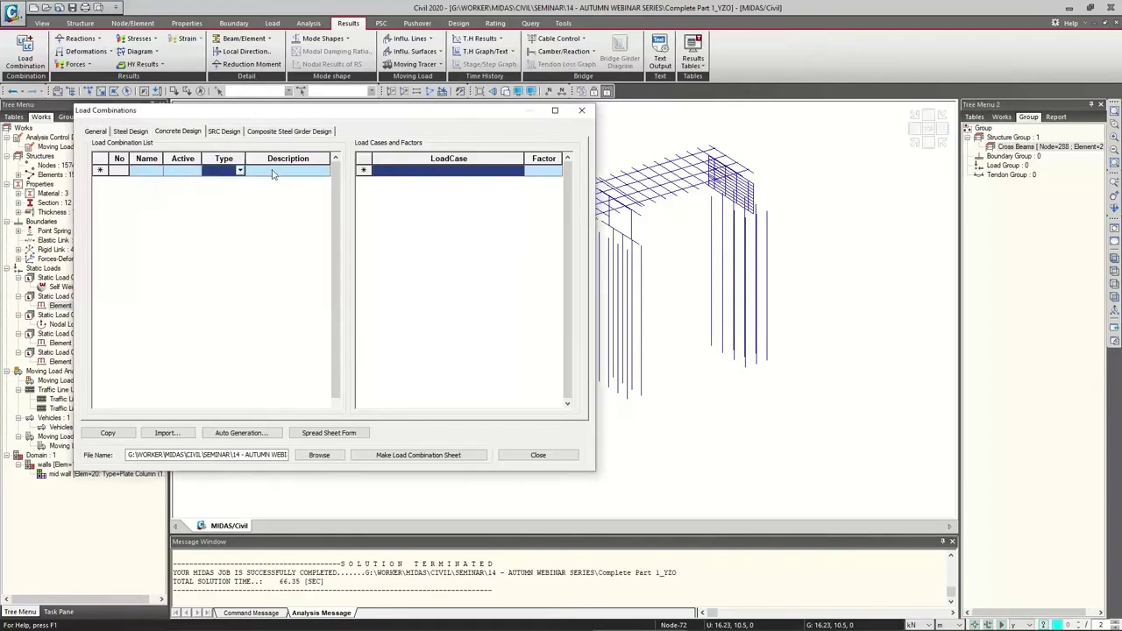
click(236, 433)
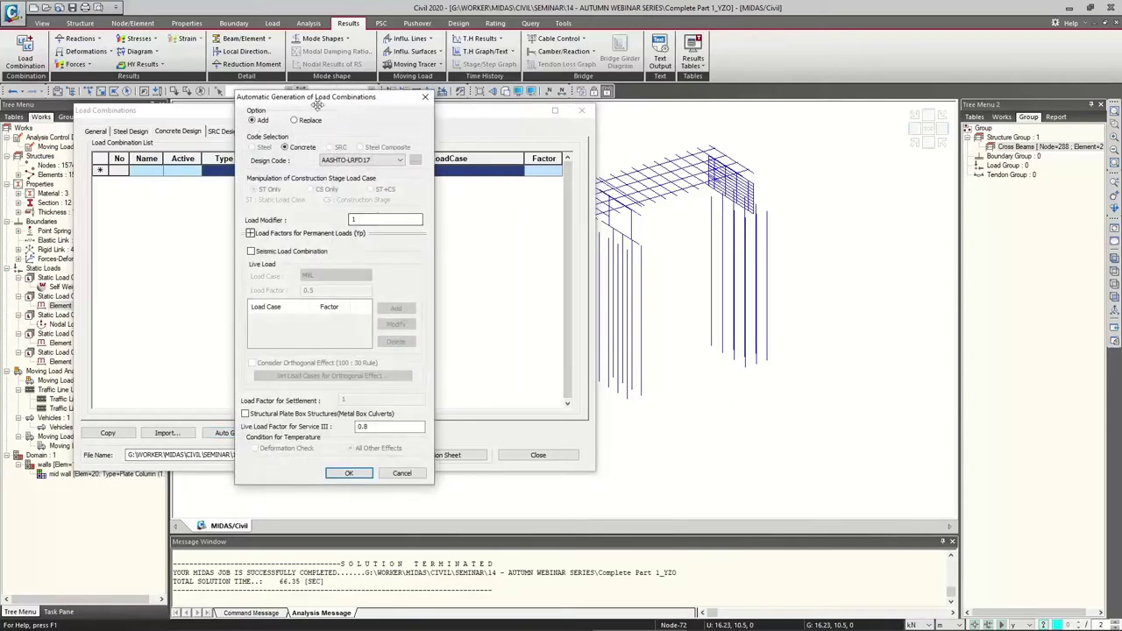
click(384, 159)
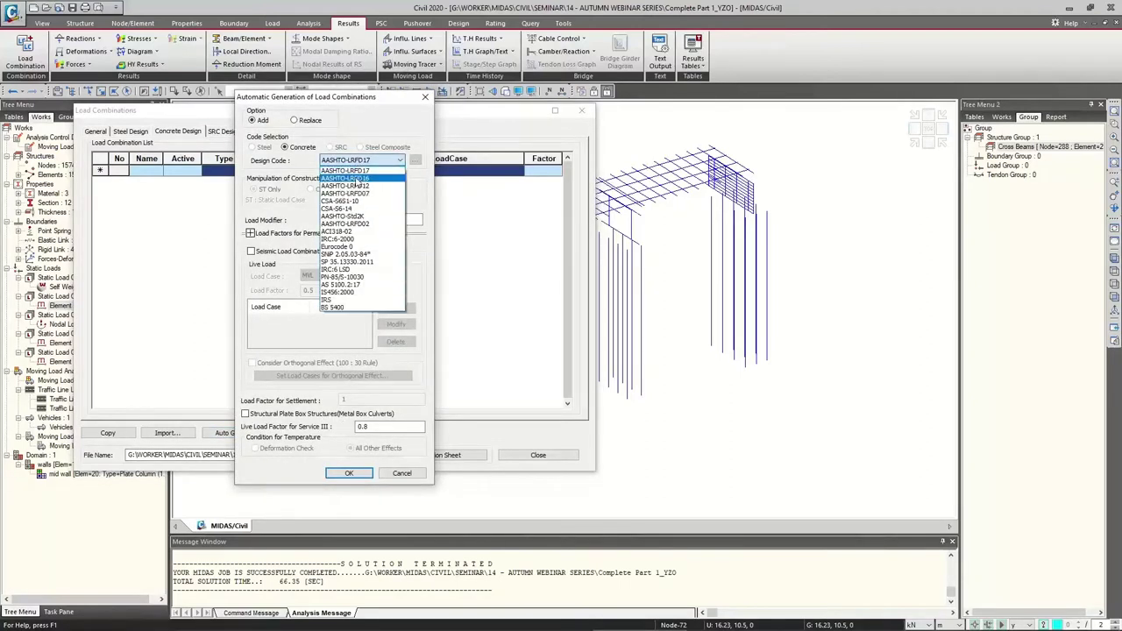
click(358, 181)
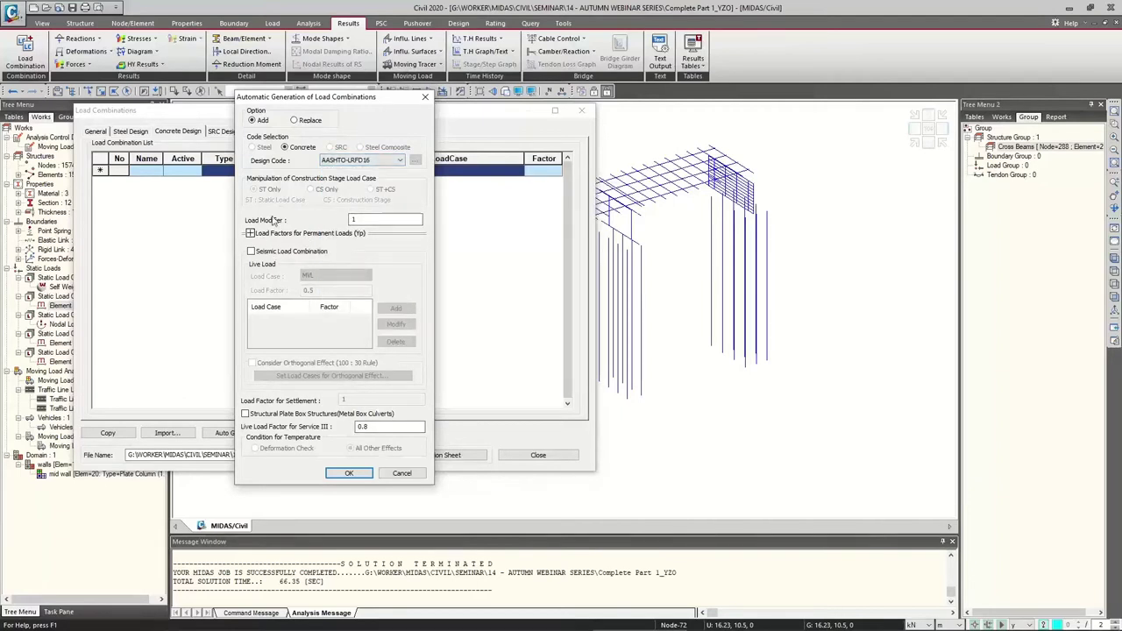
click(251, 233)
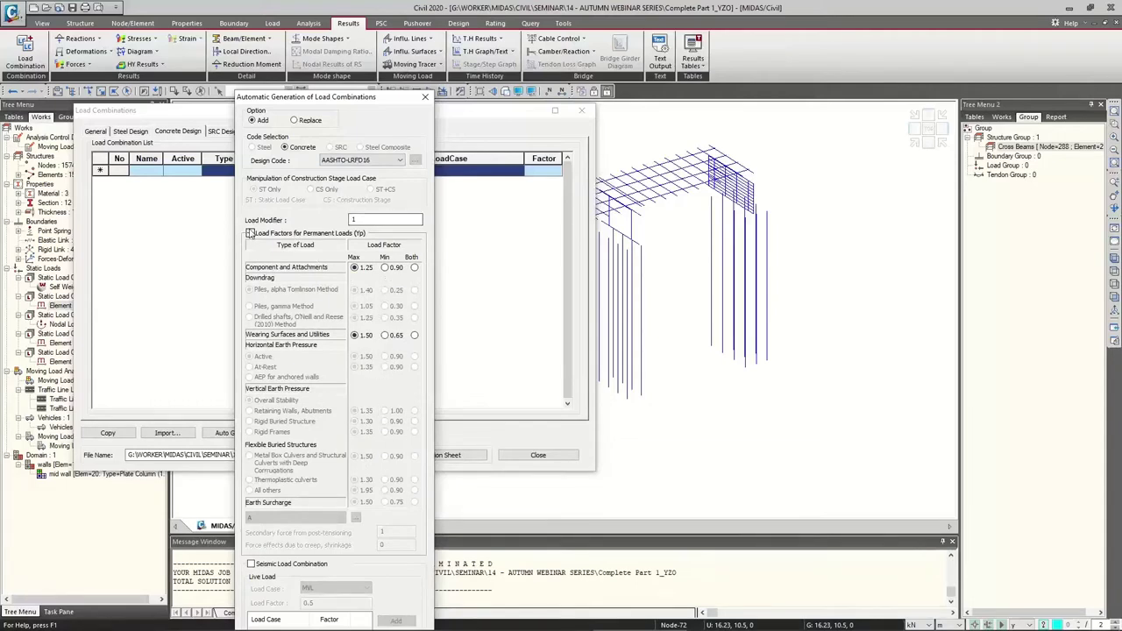
click(251, 233)
click(349, 473)
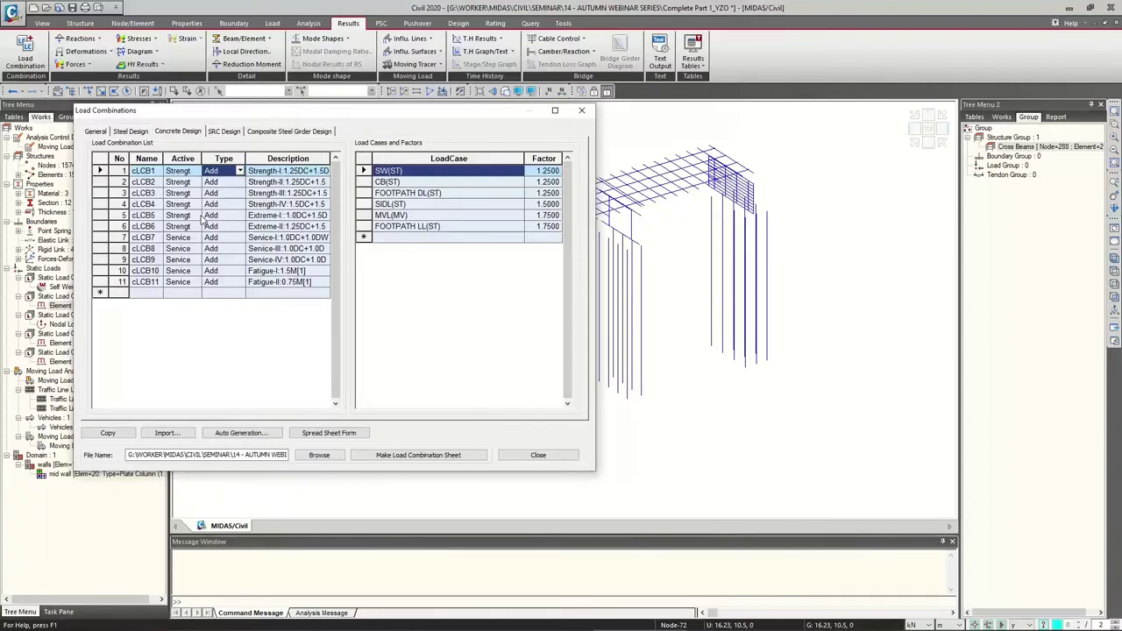
Examine which load cases make up combination cLCB1 and the factor assigned to each.
click(408, 181)
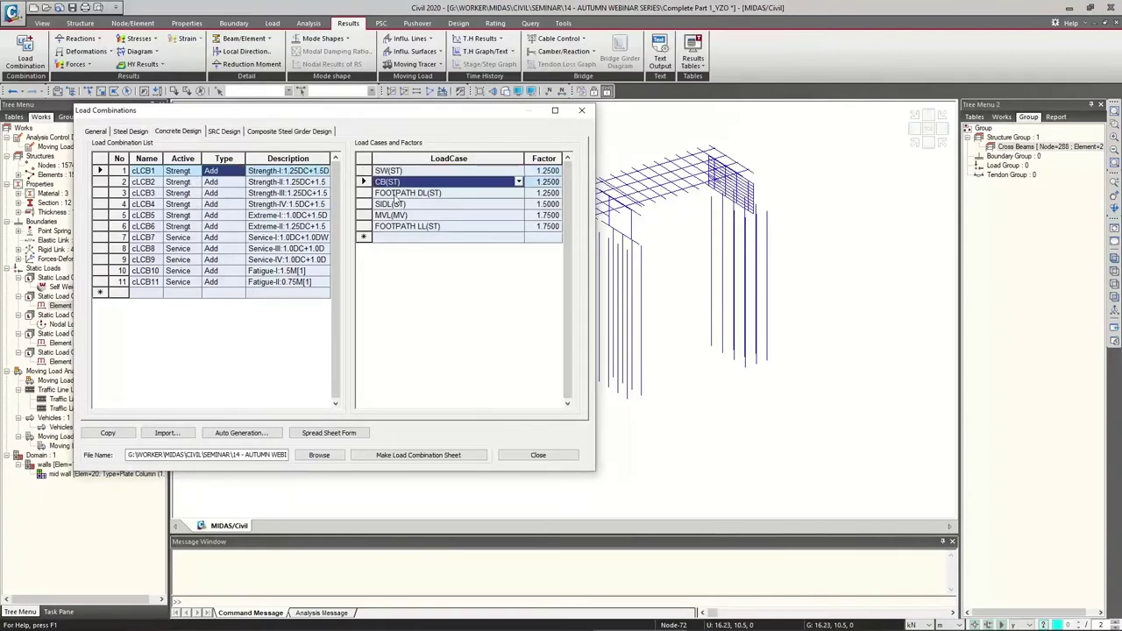
click(403, 193)
click(399, 203)
click(396, 215)
click(395, 225)
click(394, 214)
click(392, 203)
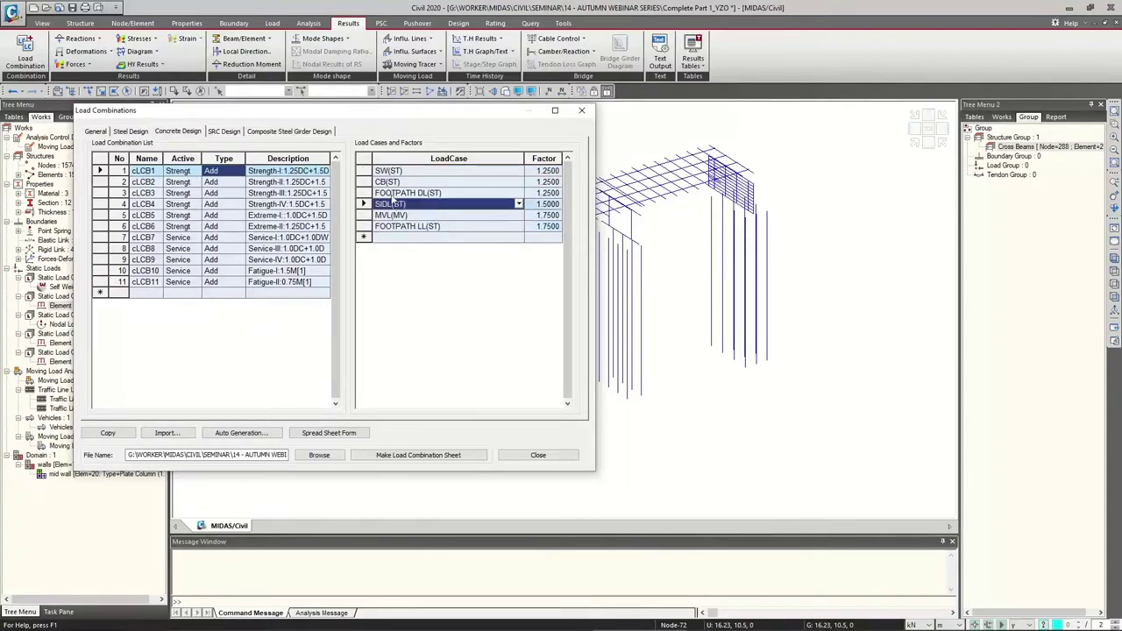
click(390, 182)
click(390, 193)
click(383, 215)
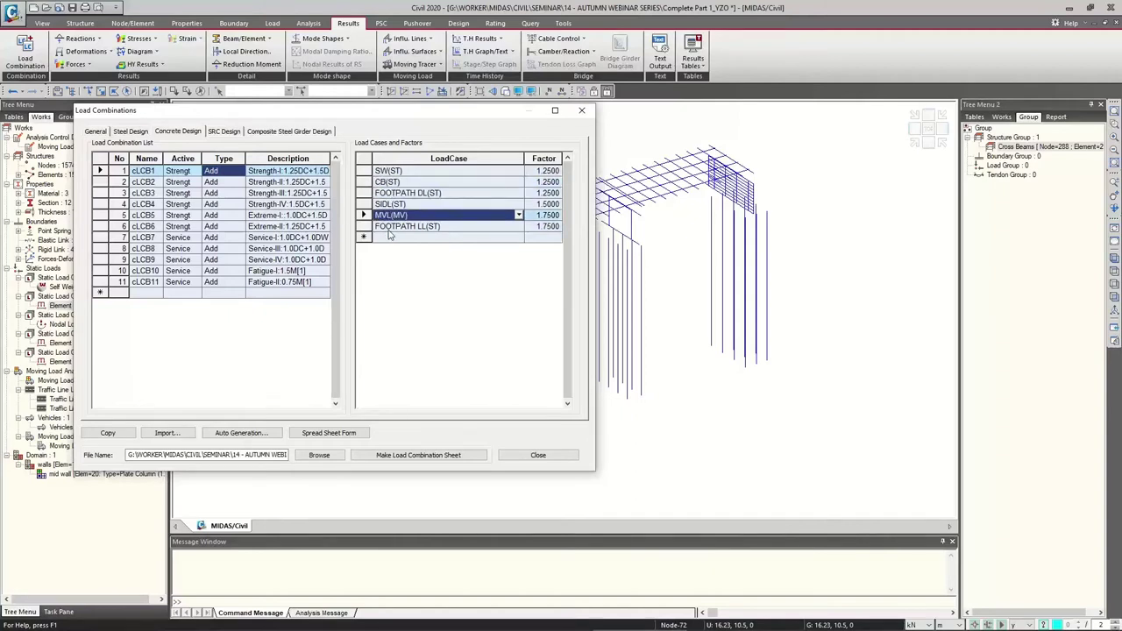
Compare the load cases and factors of combinations cLCB2, cLCB4 and cLCB6.
click(149, 182)
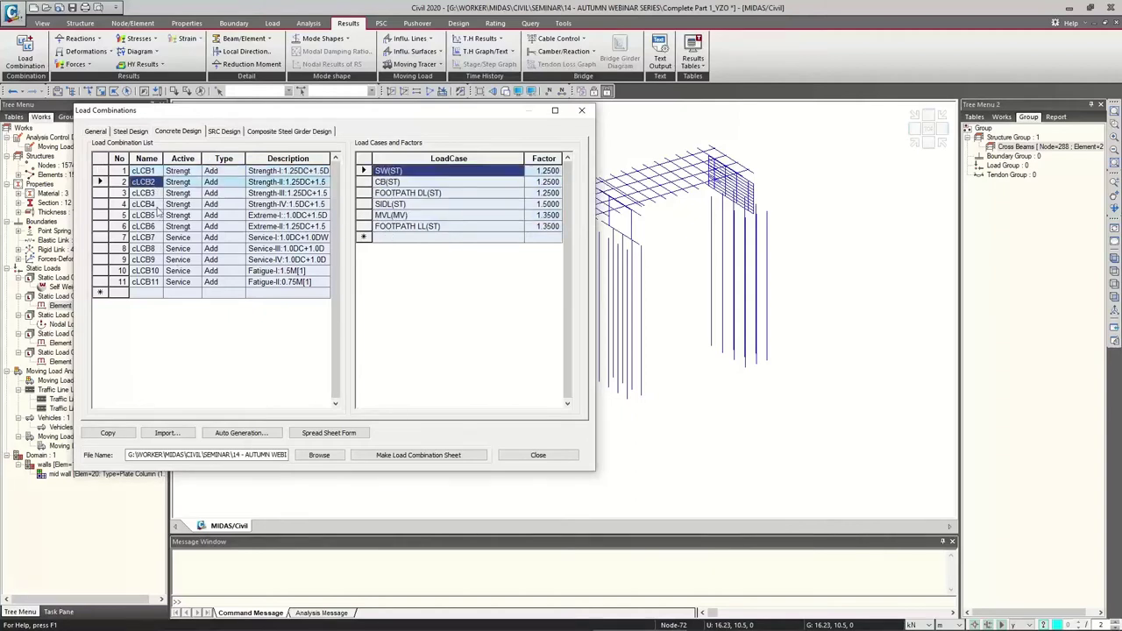
click(155, 205)
click(154, 227)
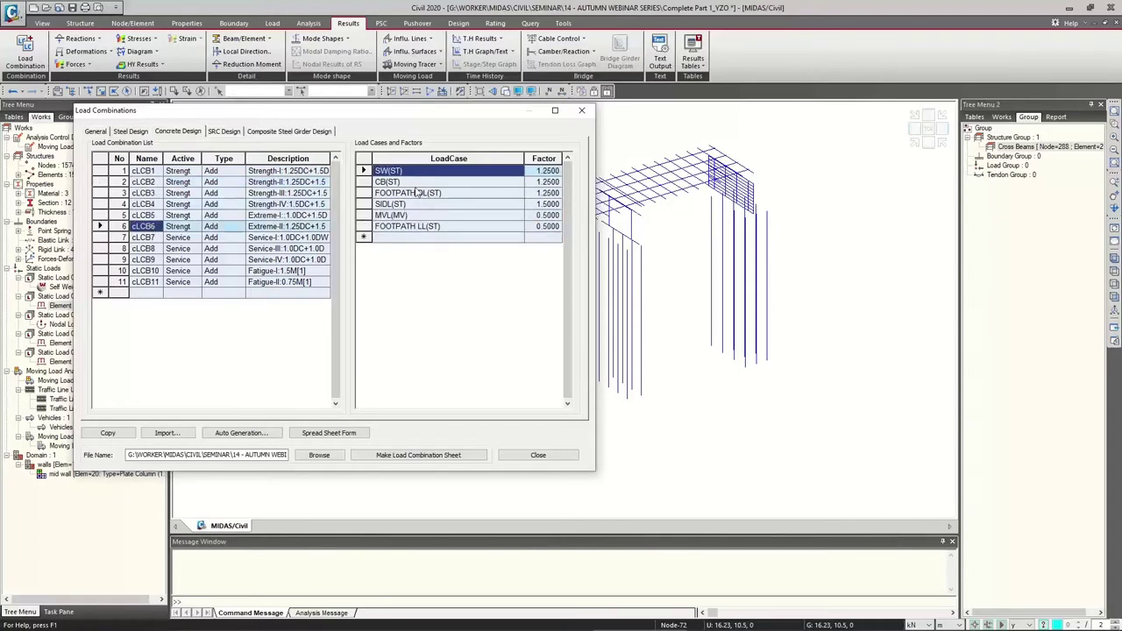
click(543, 192)
click(544, 214)
click(538, 226)
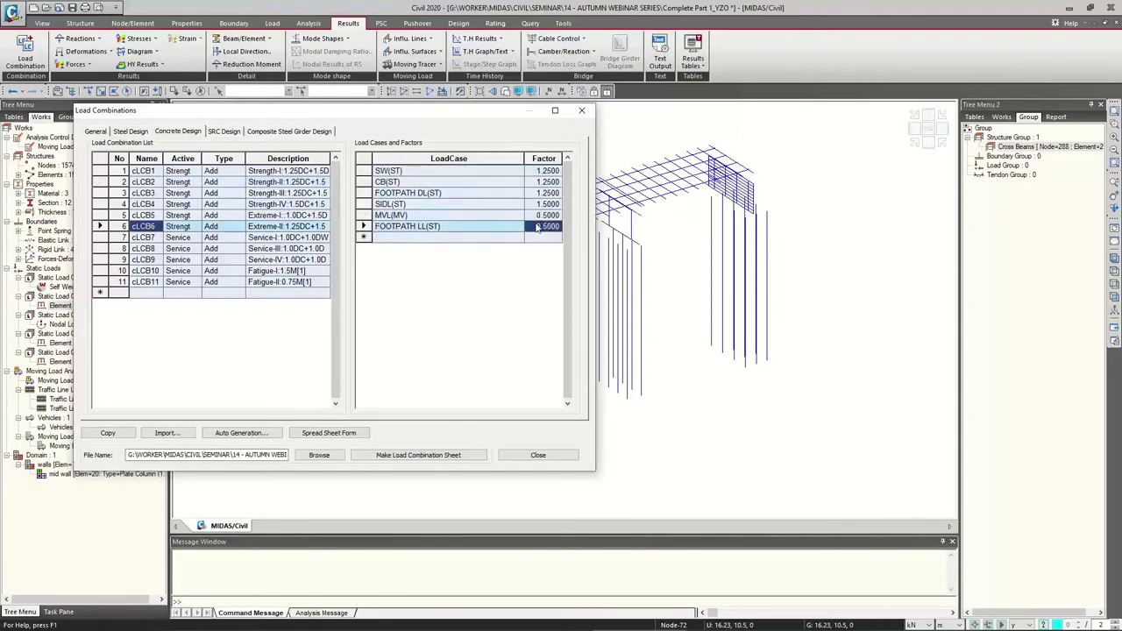
Try a SIDL factor of 1 in combination cLCB6, restore it to 1.5, and close the load combinations.
click(546, 204)
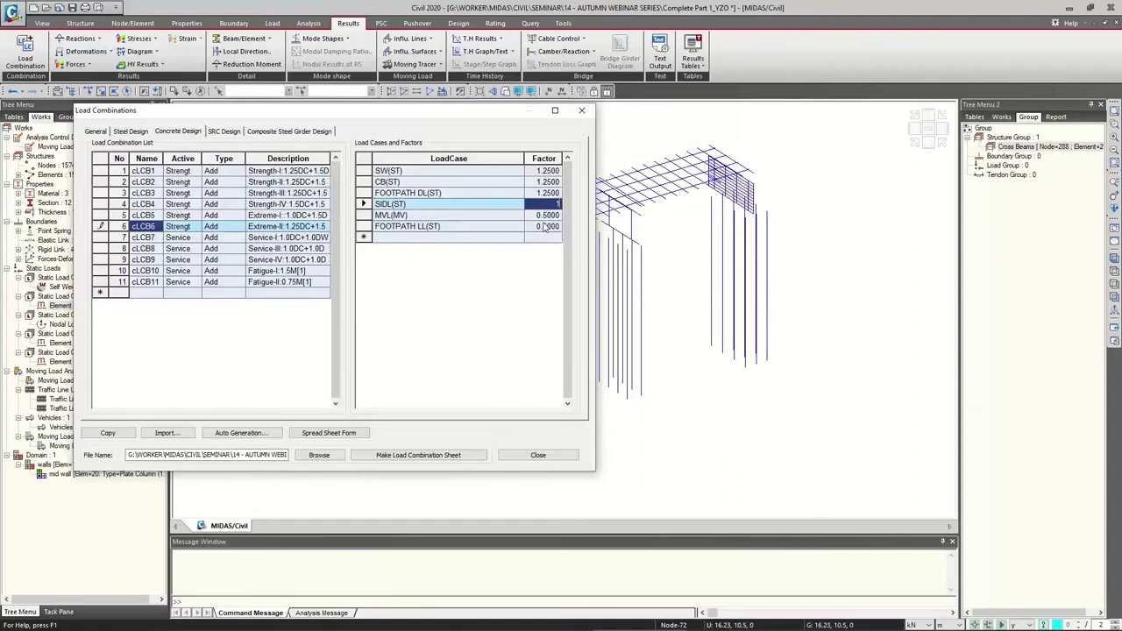
click(556, 193)
click(553, 203)
text(1)
key(Up)
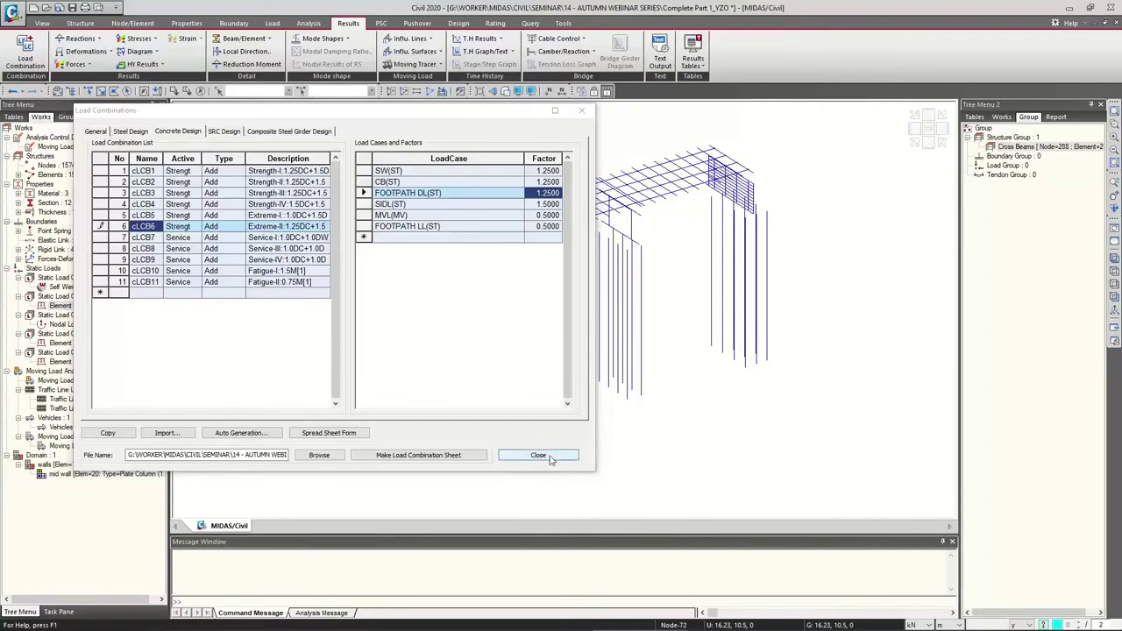
click(550, 460)
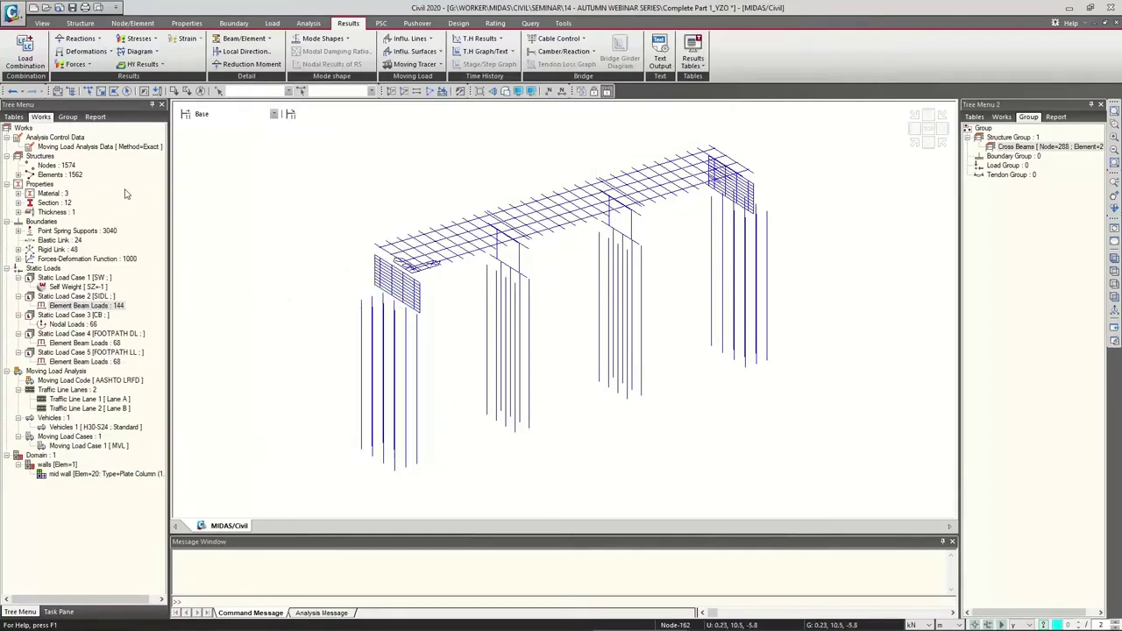
Display the FZ reaction forces for the self-weight load case ST: SW.
click(101, 40)
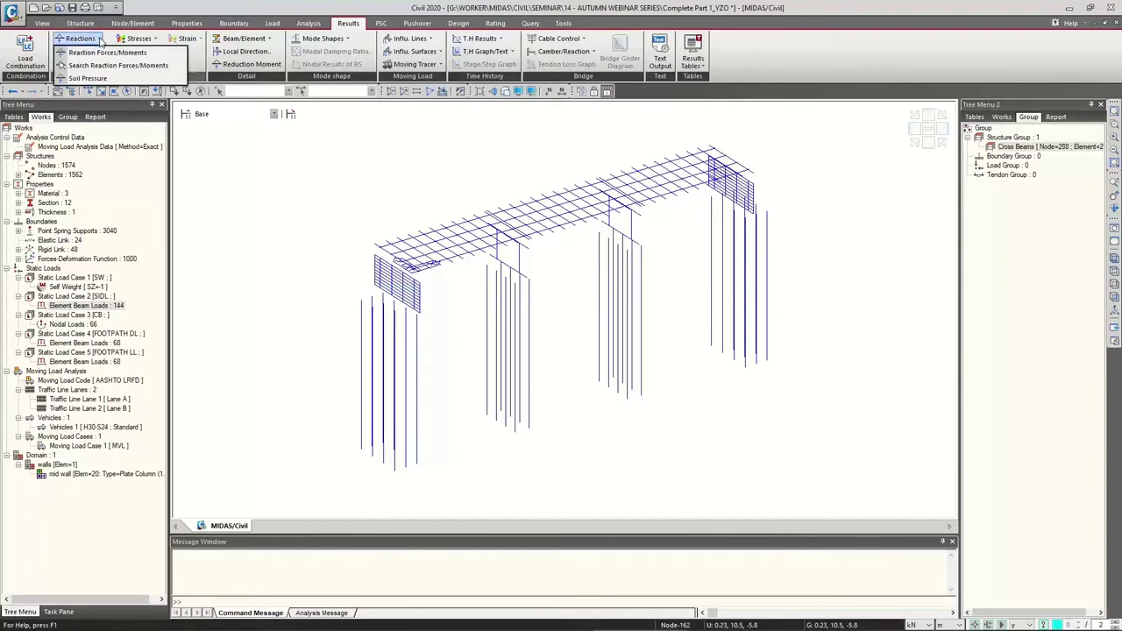
click(100, 53)
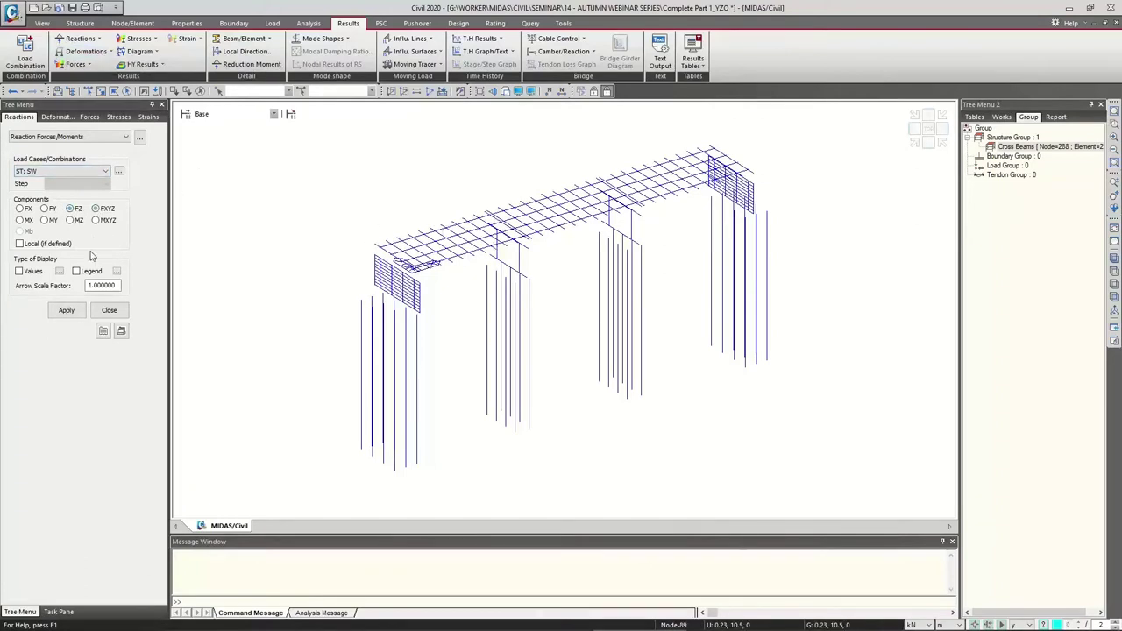
click(66, 311)
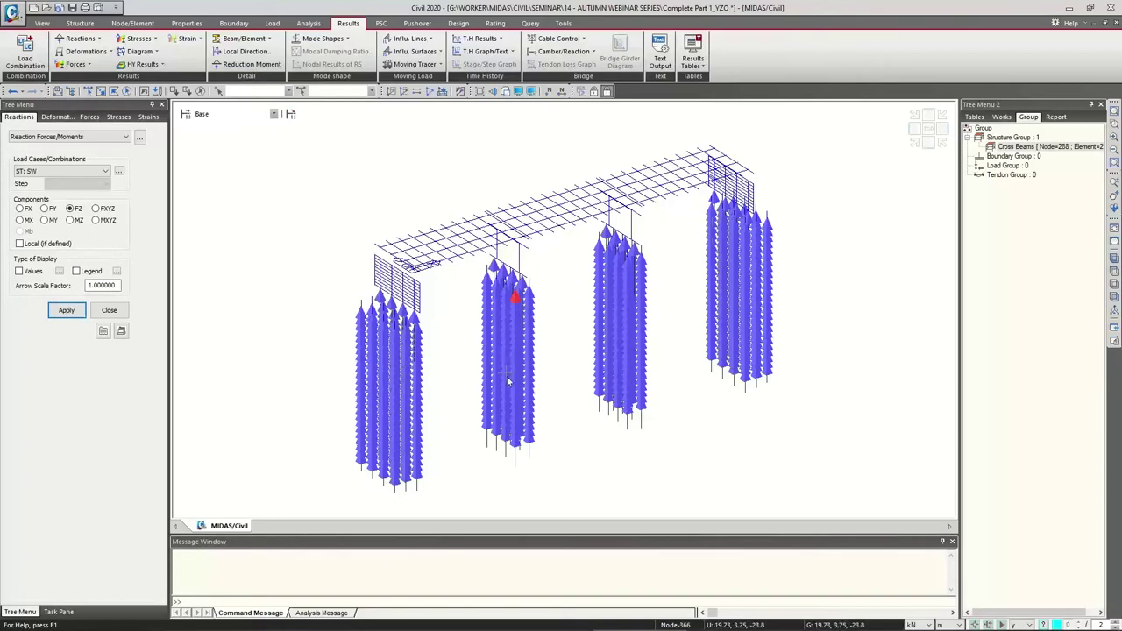
Show values on the FZ reaction arrows, limited to the absolute maximum only.
mouse_move(533, 337)
ctrl+middle_down()
mouse_move(556, 318)
mouse_move(511, 308)
mouse_move(451, 325)
mouse_move(491, 316)
mouse_move(531, 325)
ctrl+middle_up()
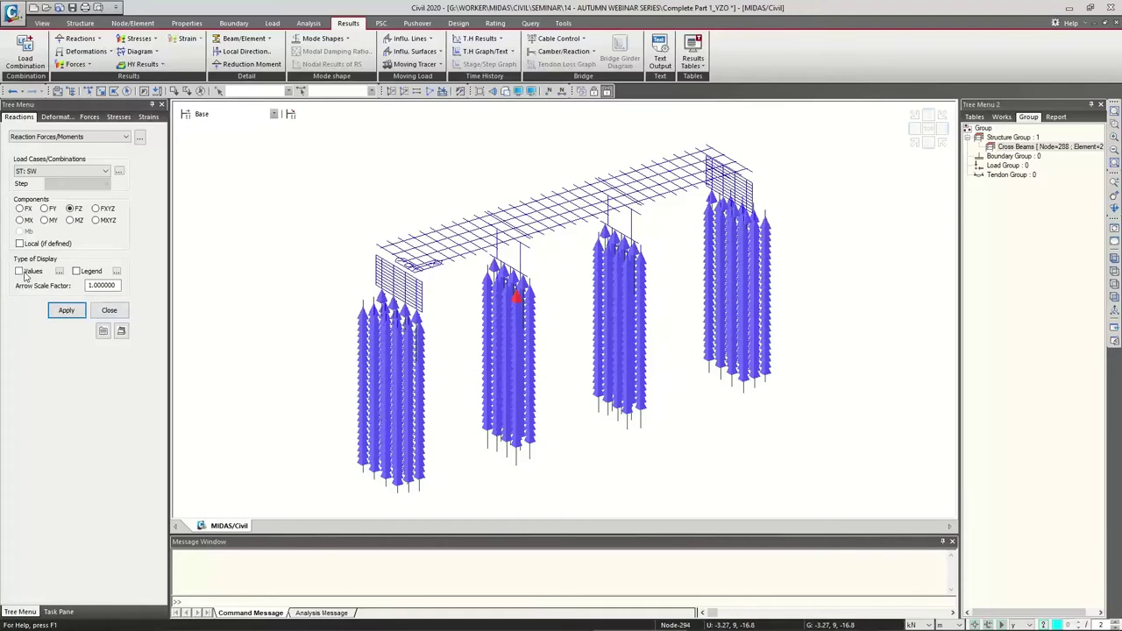
click(66, 310)
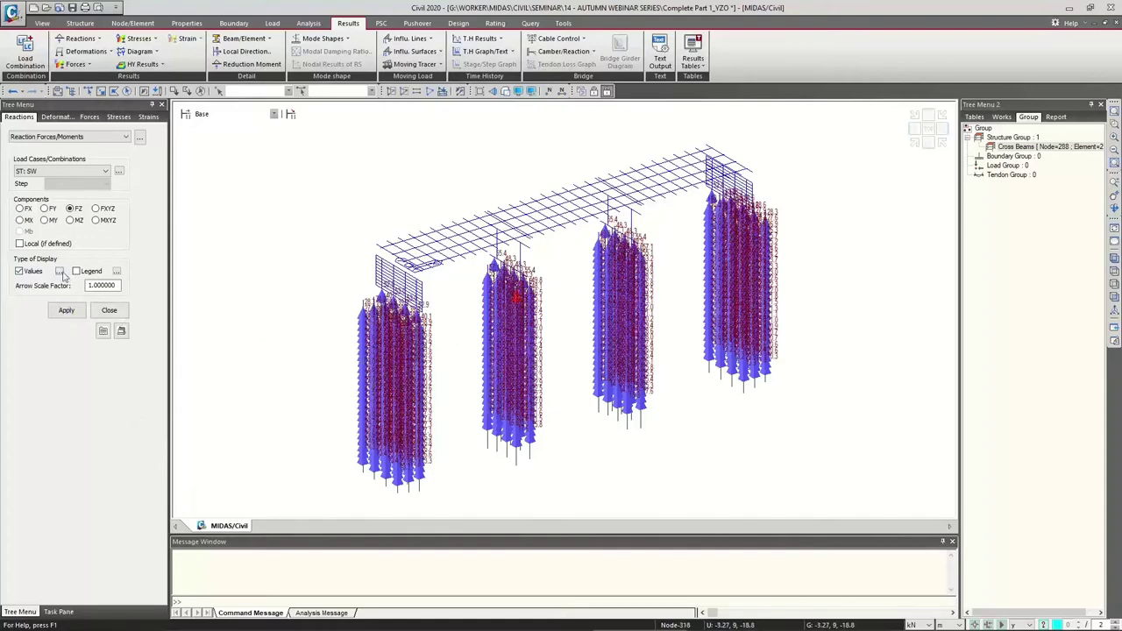
click(59, 271)
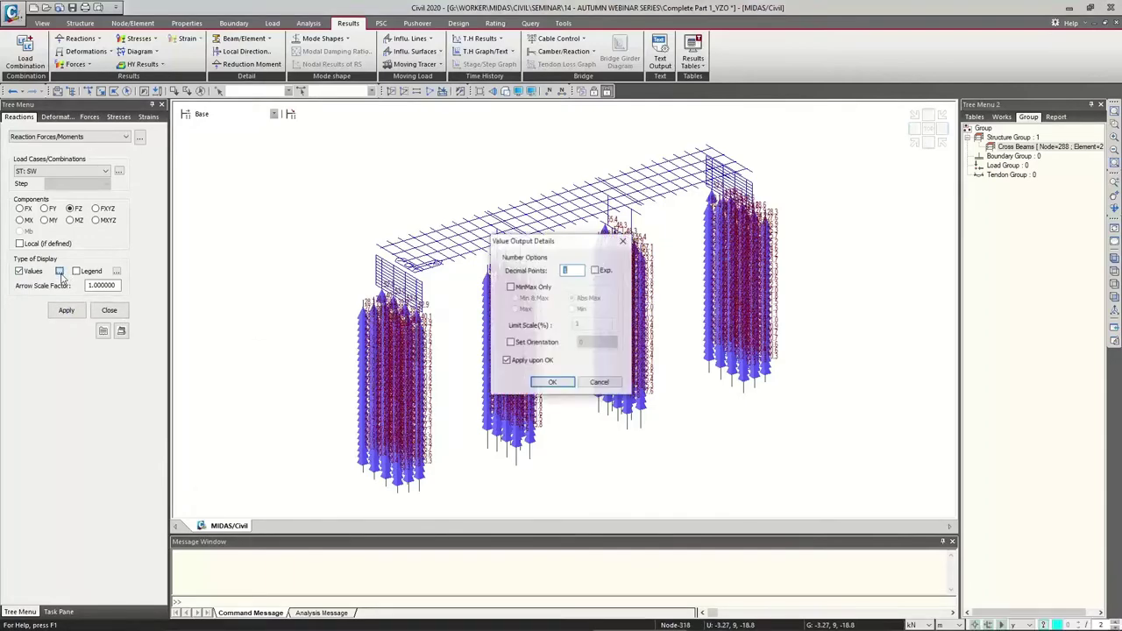
click(536, 288)
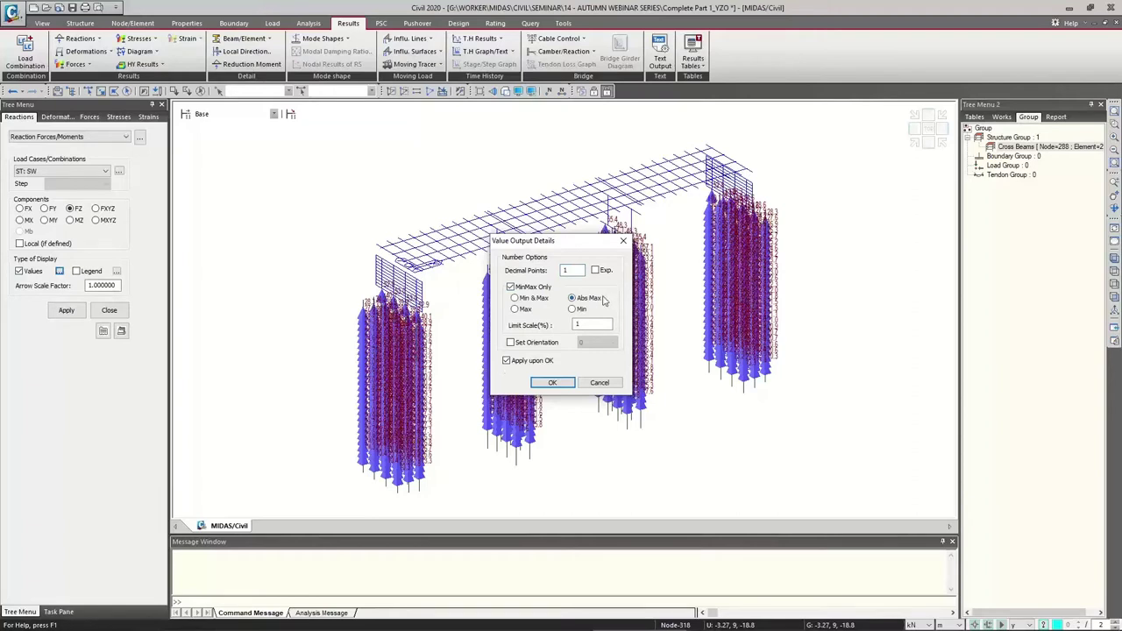
click(553, 383)
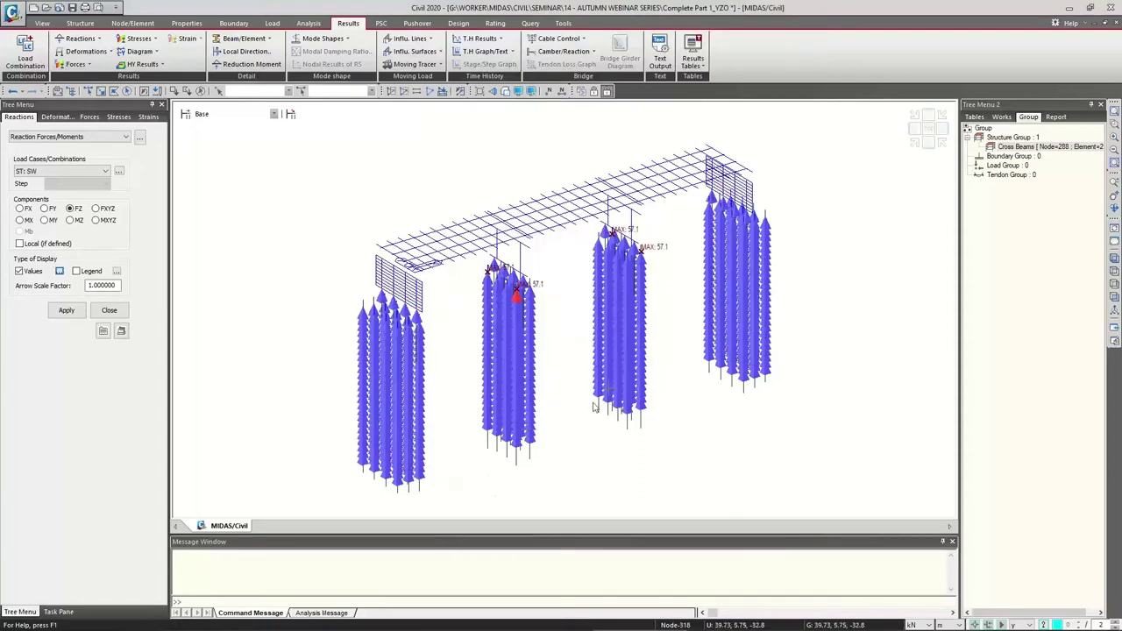
scroll(588, 247, up, 5)
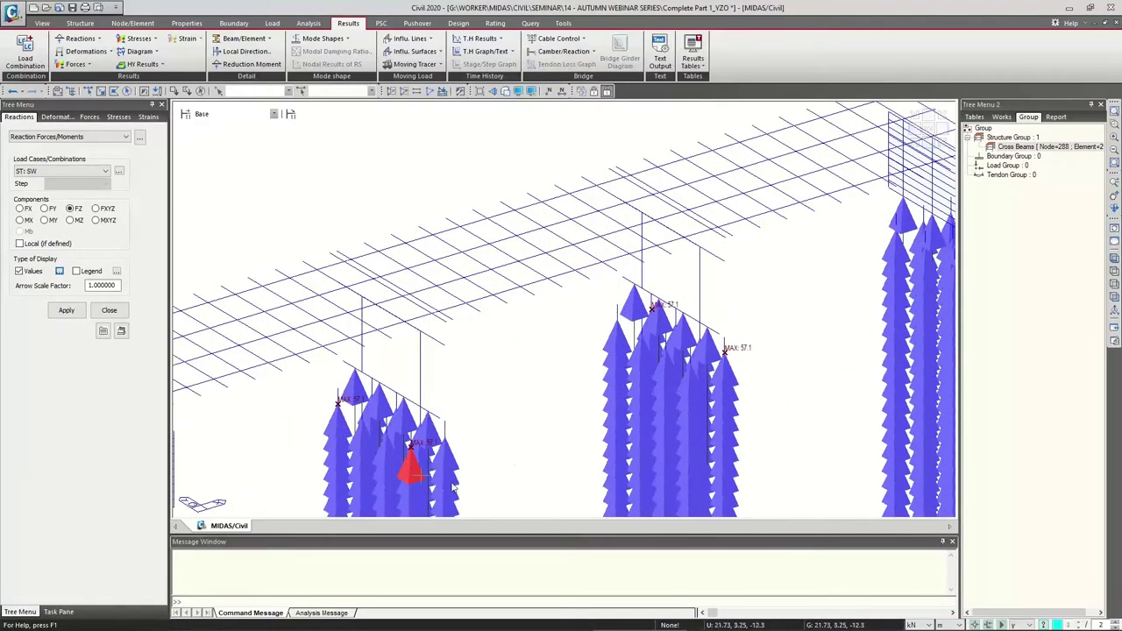
Change the reaction value output to mark both the minimum and maximum values.
click(59, 271)
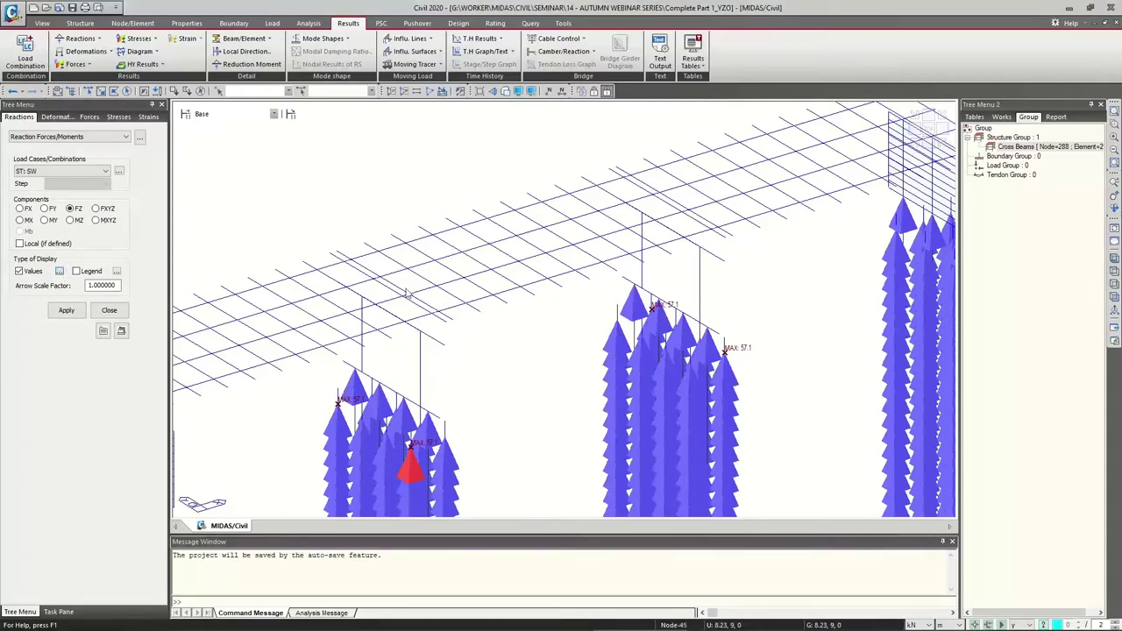
click(515, 298)
click(552, 383)
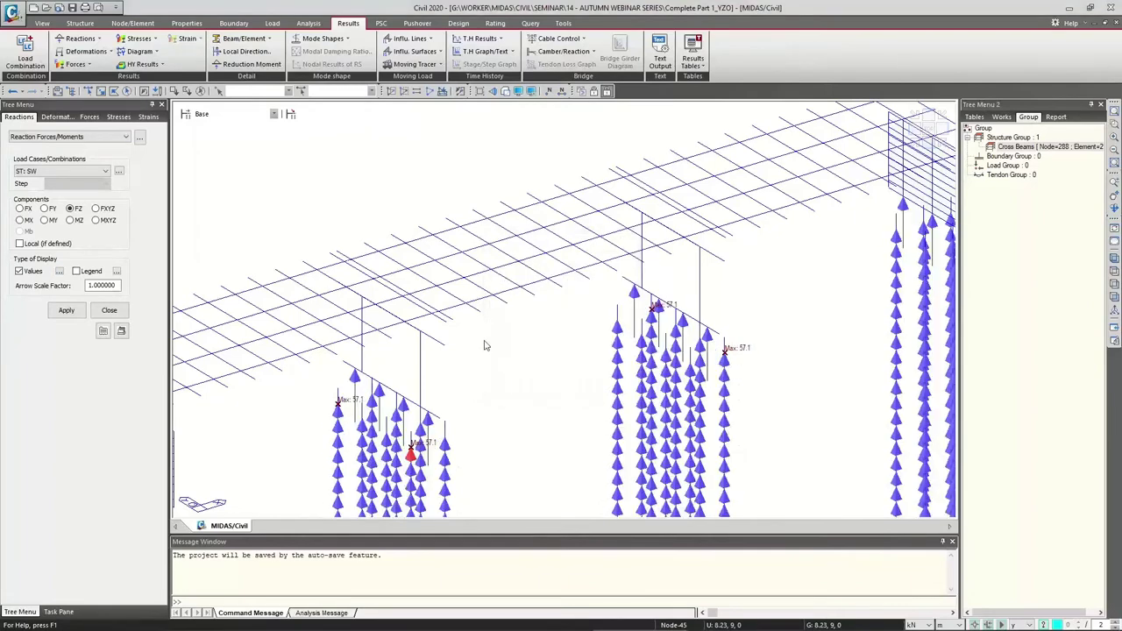
scroll(484, 345, down, 5)
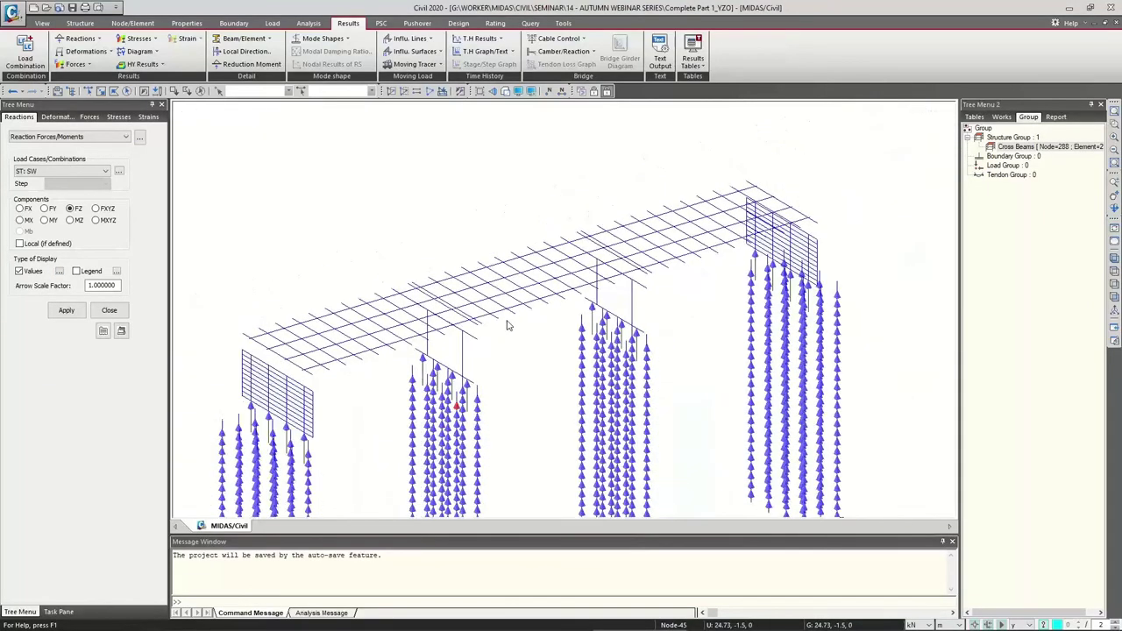
middle_drag(521, 405, 489, 315)
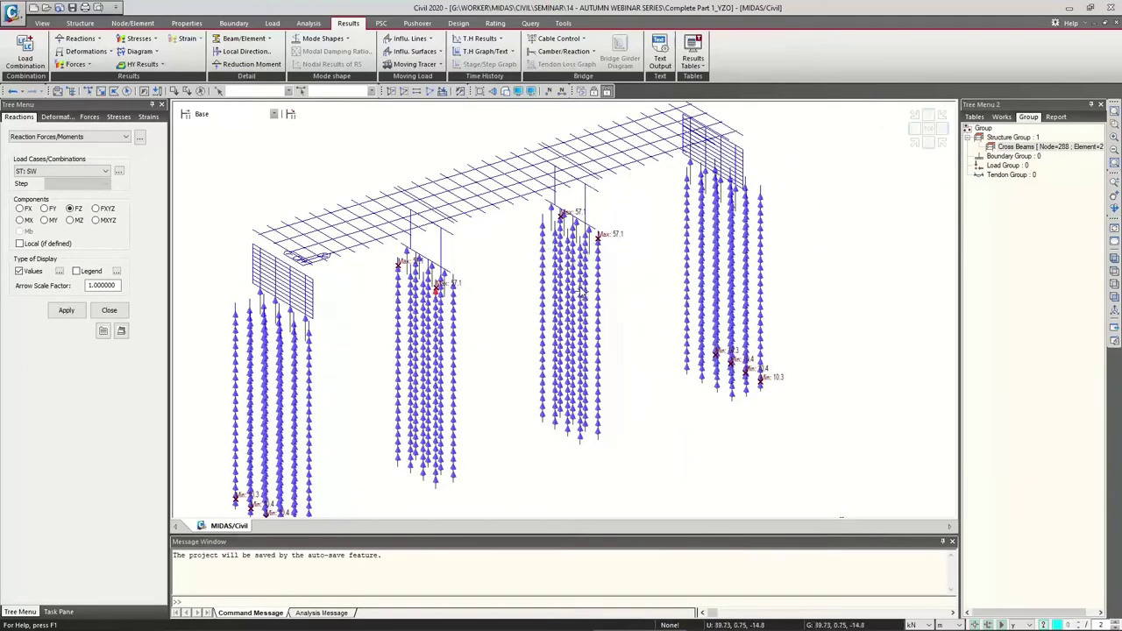
mouse_move(581, 293)
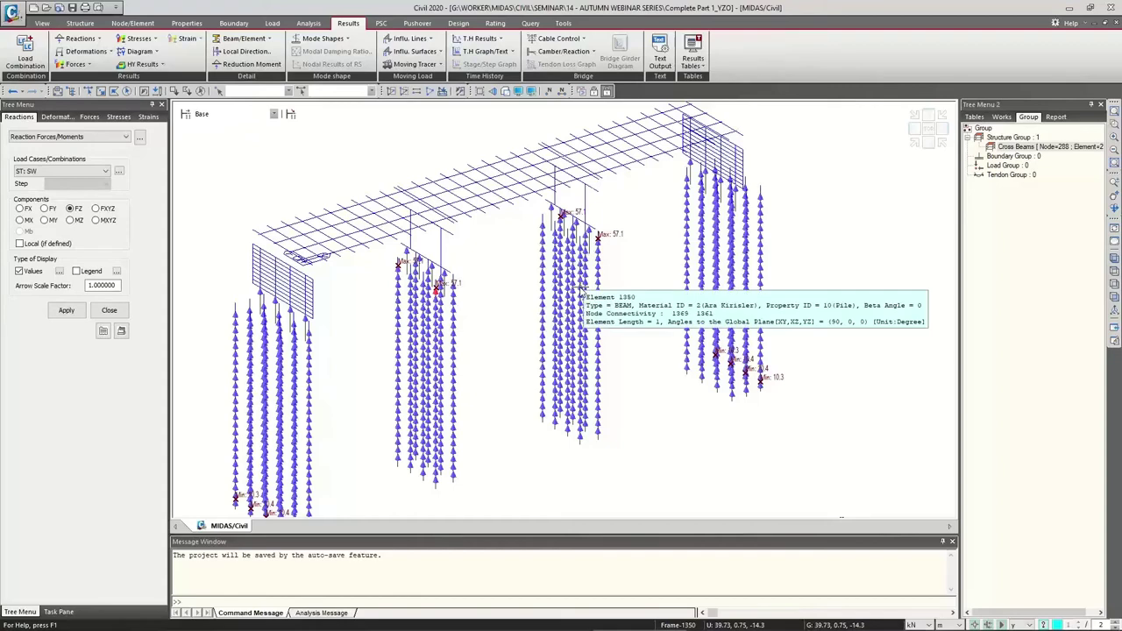
Add the legend to the FZ reaction display and close the reaction results.
click(77, 272)
click(68, 312)
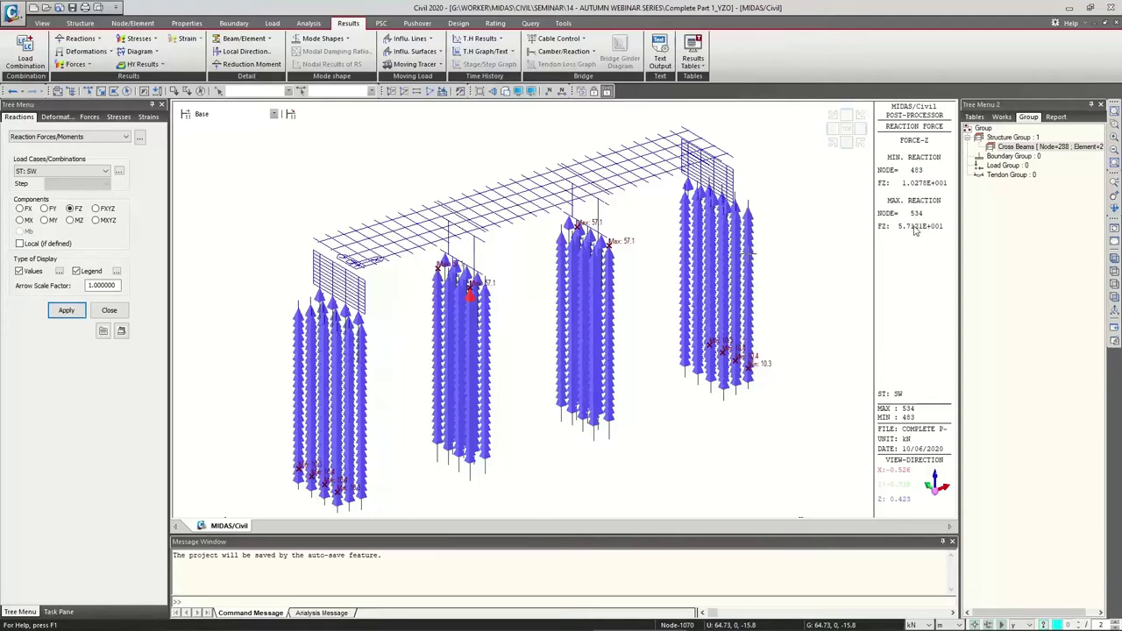
click(103, 310)
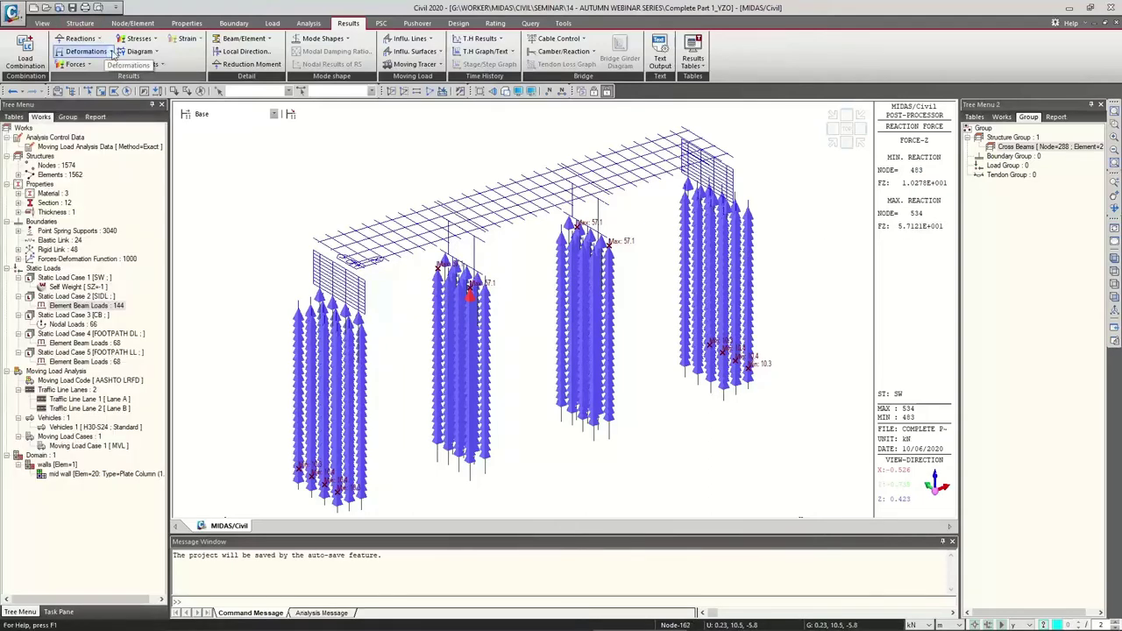
Display the bridge's DXYZ deformed shape under the self-weight load case ST: SW.
click(111, 53)
click(98, 125)
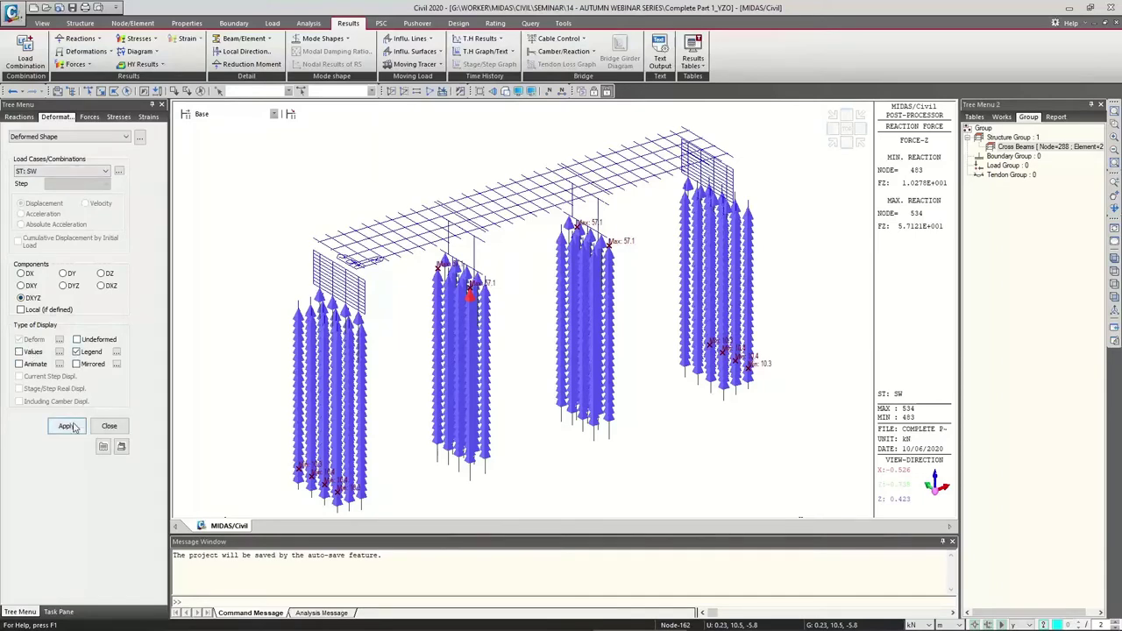
click(67, 426)
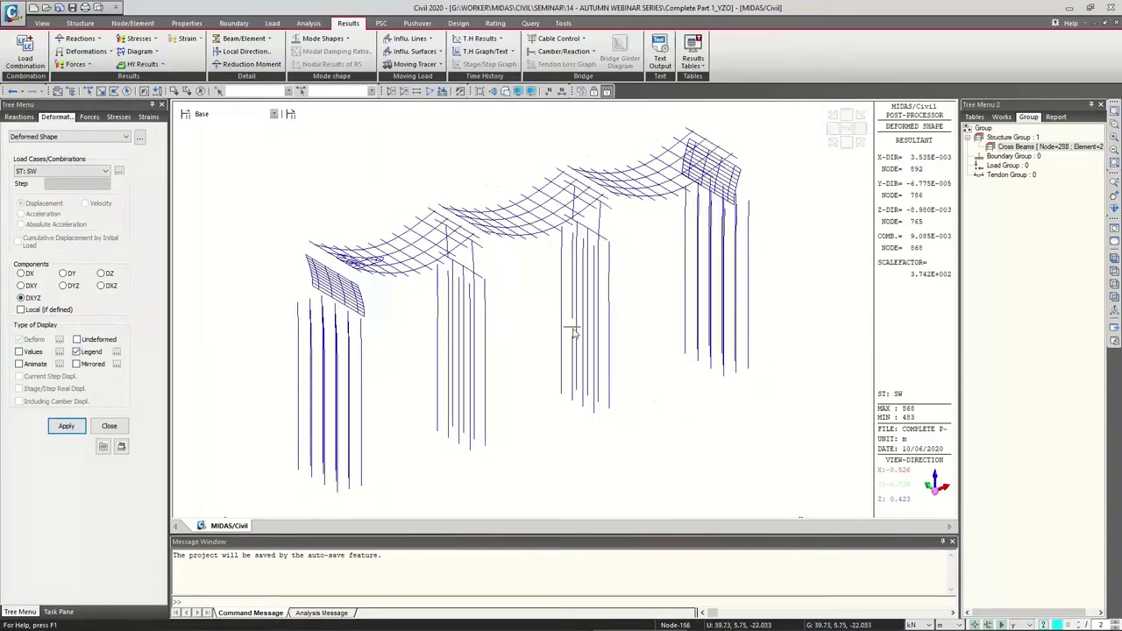
middle_drag(570, 333, 552, 318)
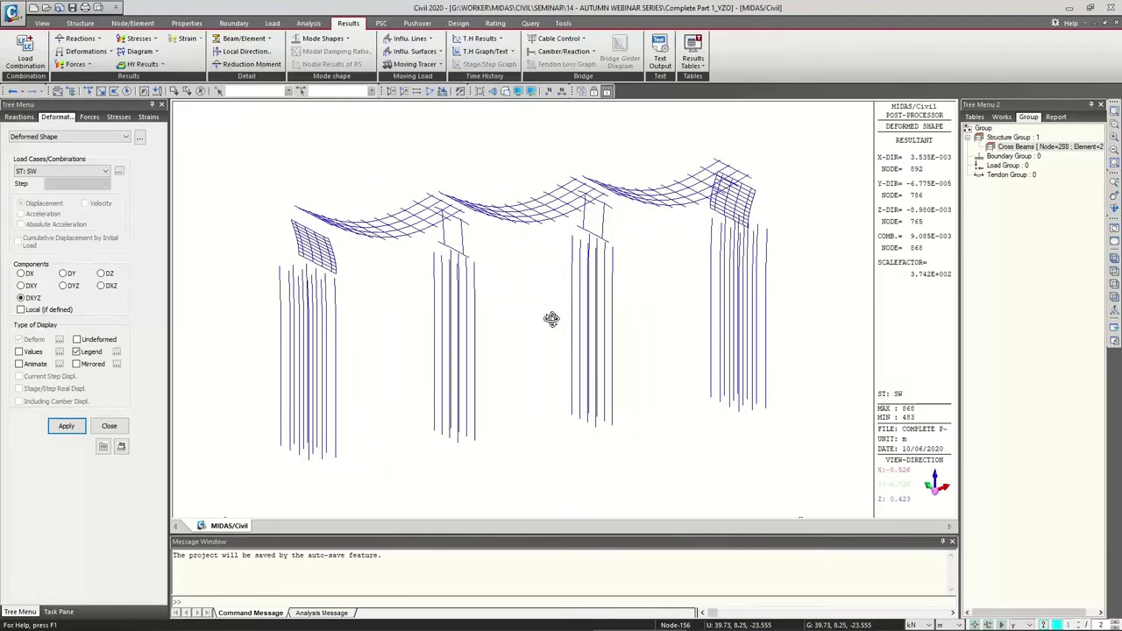
Display the deformed shape for the moving load envelope MVmax: MVL and examine it from the side.
click(61, 171)
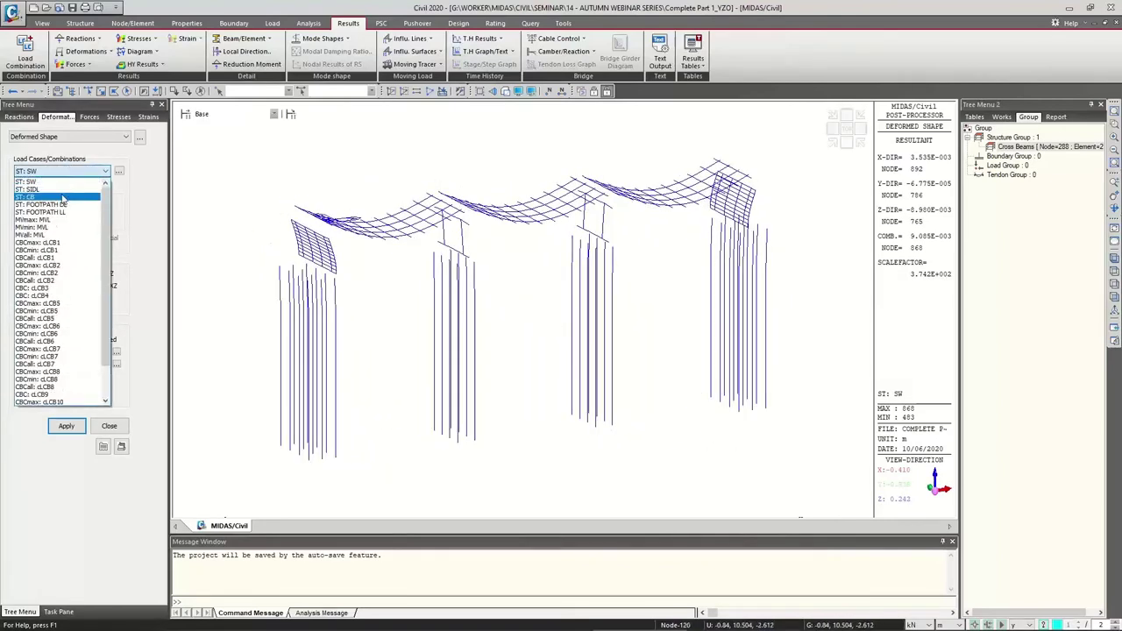
click(61, 220)
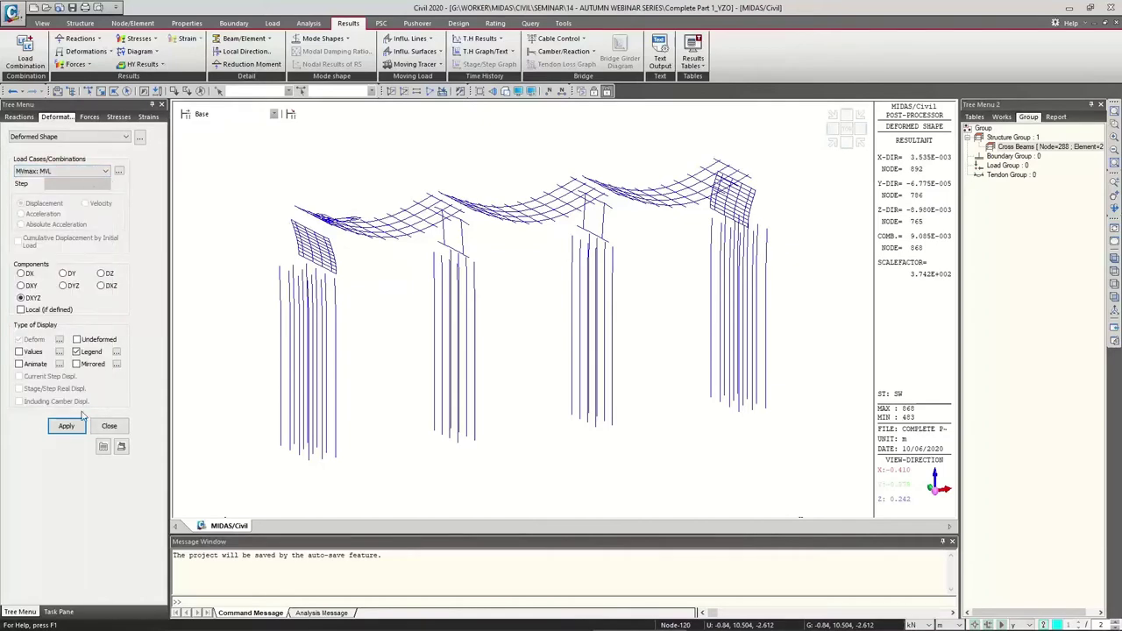
click(69, 427)
middle_drag(593, 325, 456, 219)
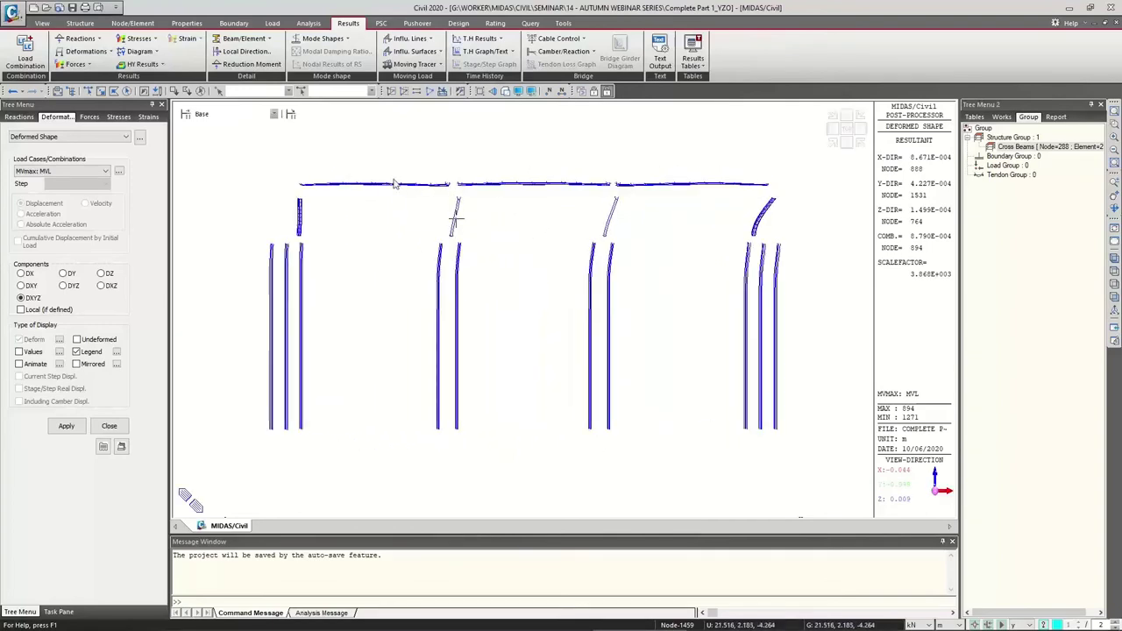
middle_drag(692, 208, 544, 237)
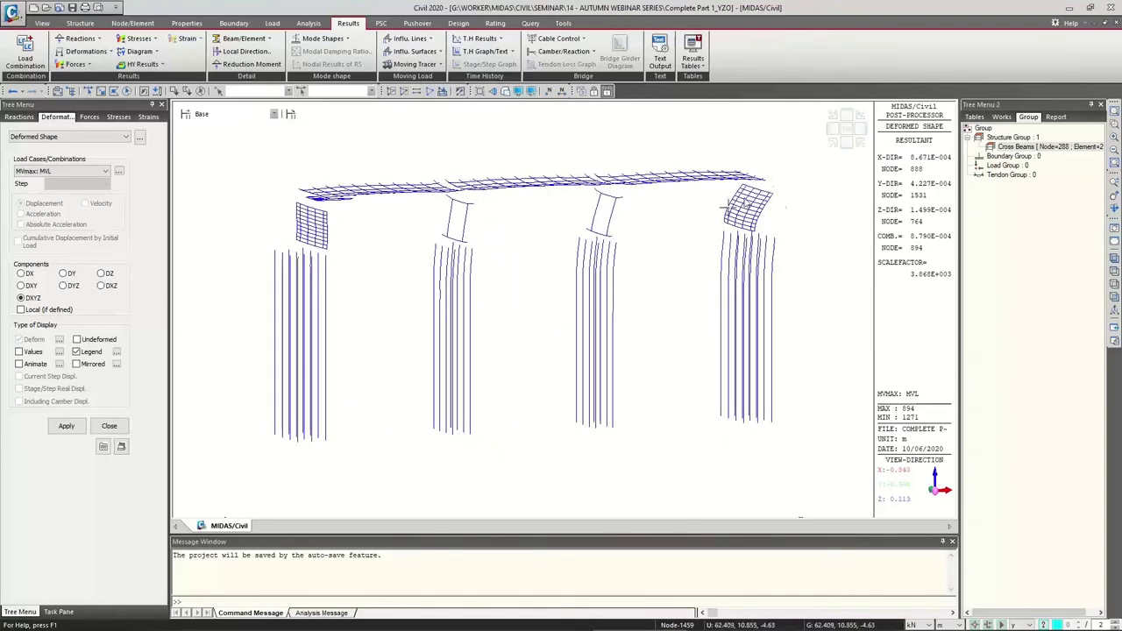
Display the deformed shape for the moving load envelope MVmin: MVL.
click(80, 171)
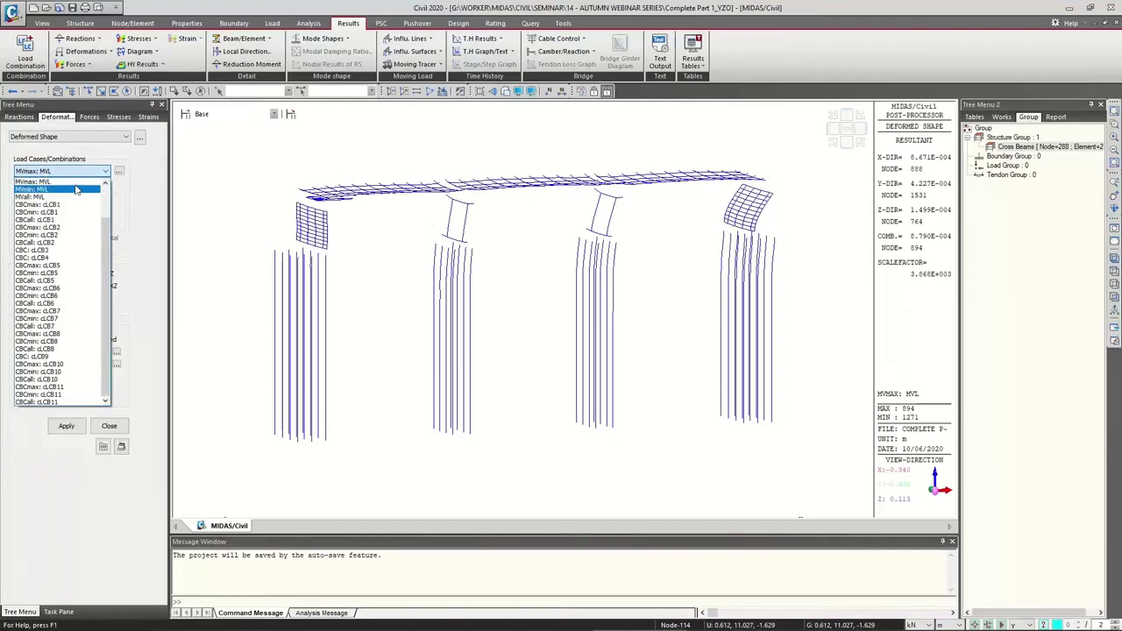
click(77, 189)
click(66, 426)
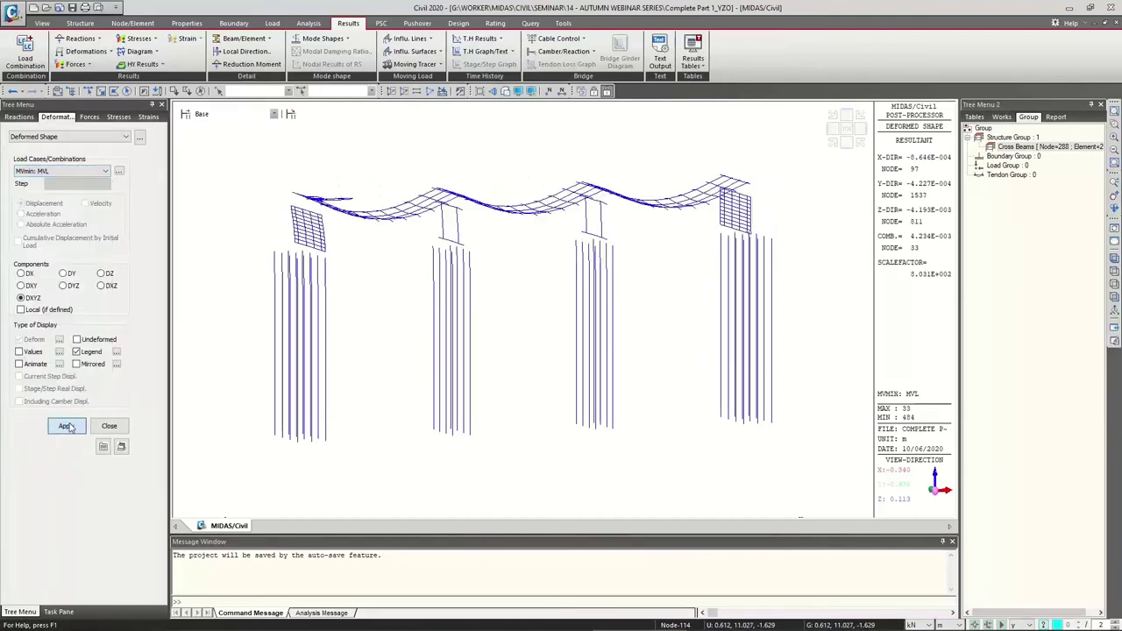
middle_drag(443, 243, 359, 268)
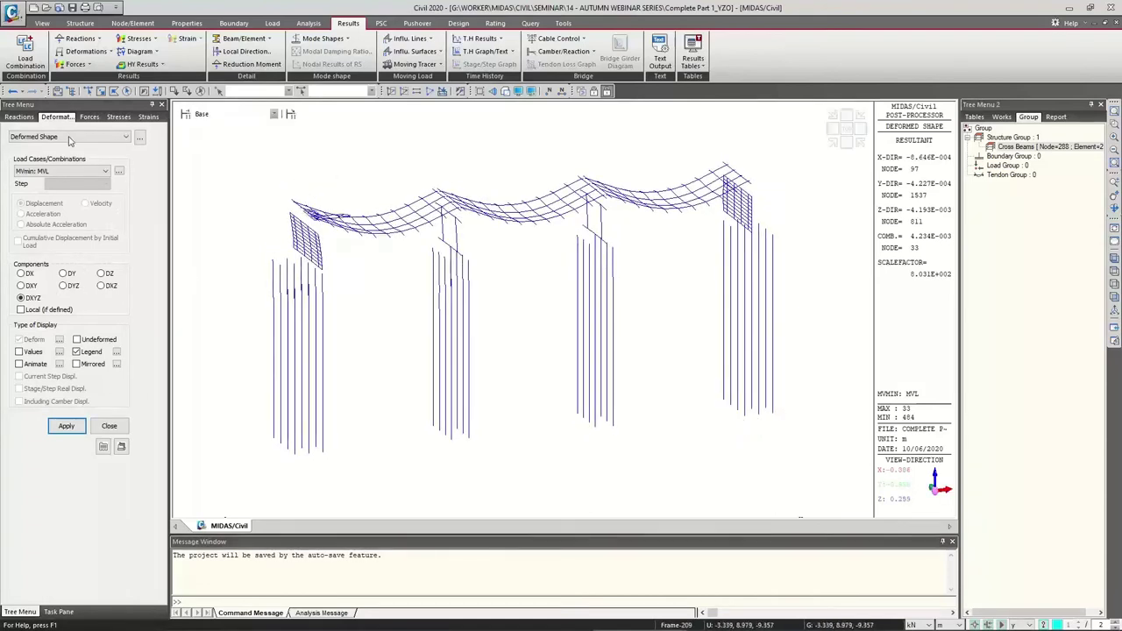
Show the DXYZ displacement contour for MVmin: MVL on the deformed bridge, rendered with hidden surfaces.
click(109, 51)
click(97, 78)
click(53, 171)
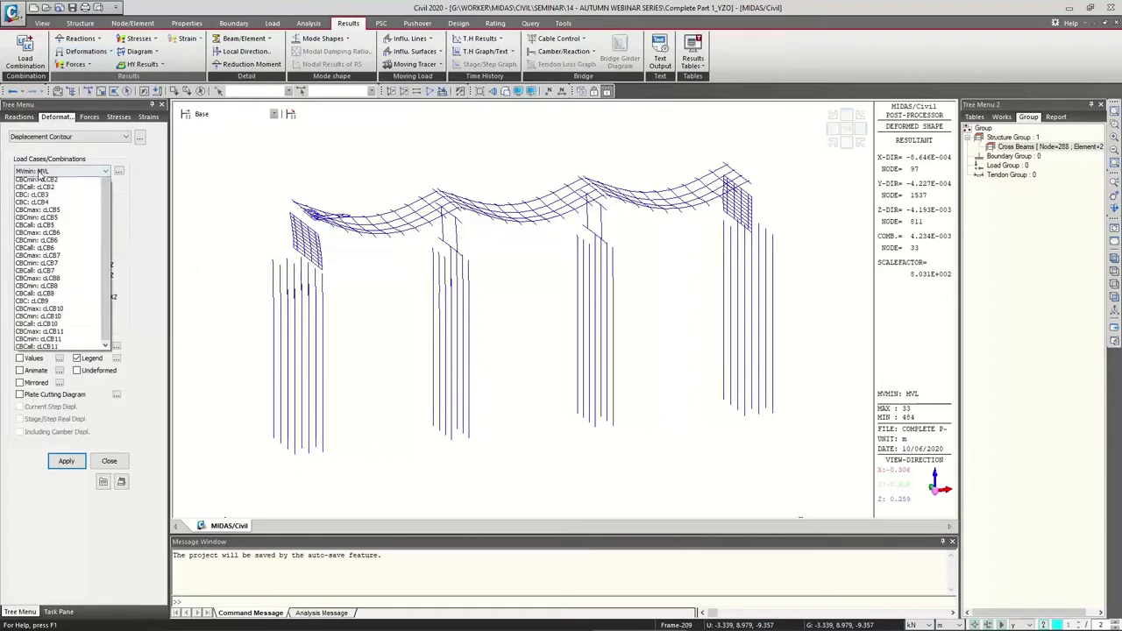
click(41, 179)
click(66, 463)
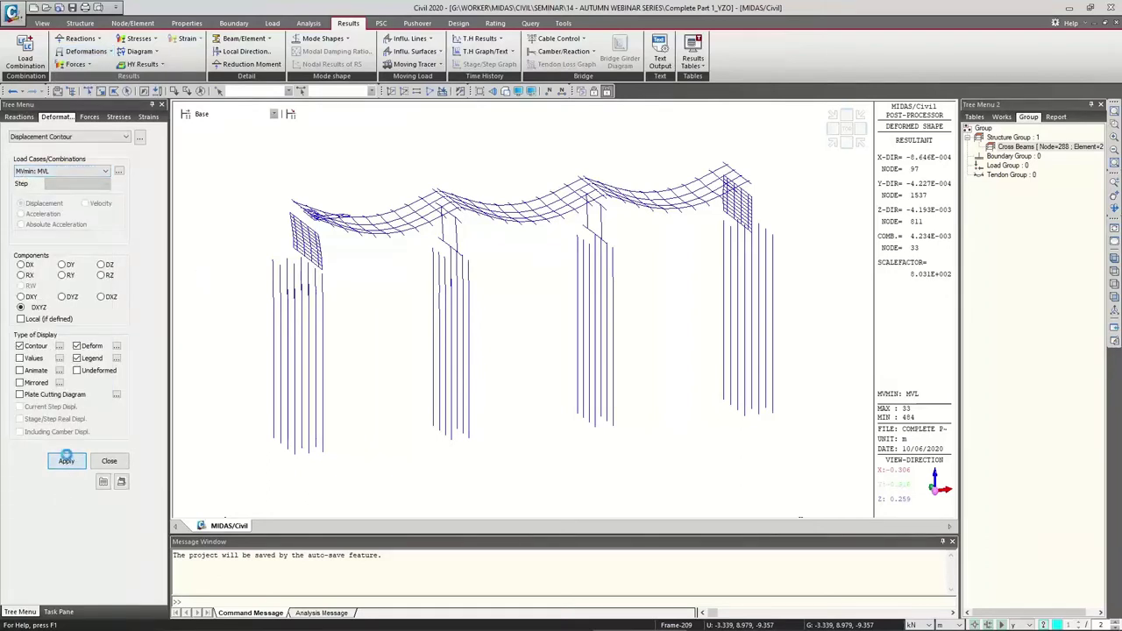
ctrl+middle_drag(365, 295, 419, 205)
click(505, 92)
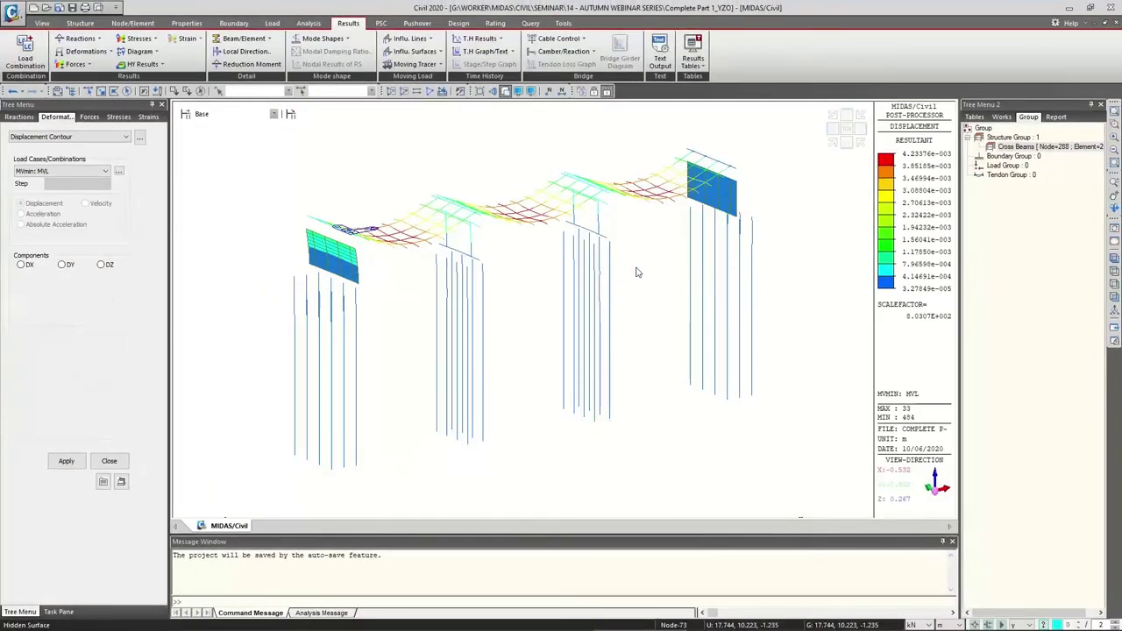
drag(600, 257, 478, 251)
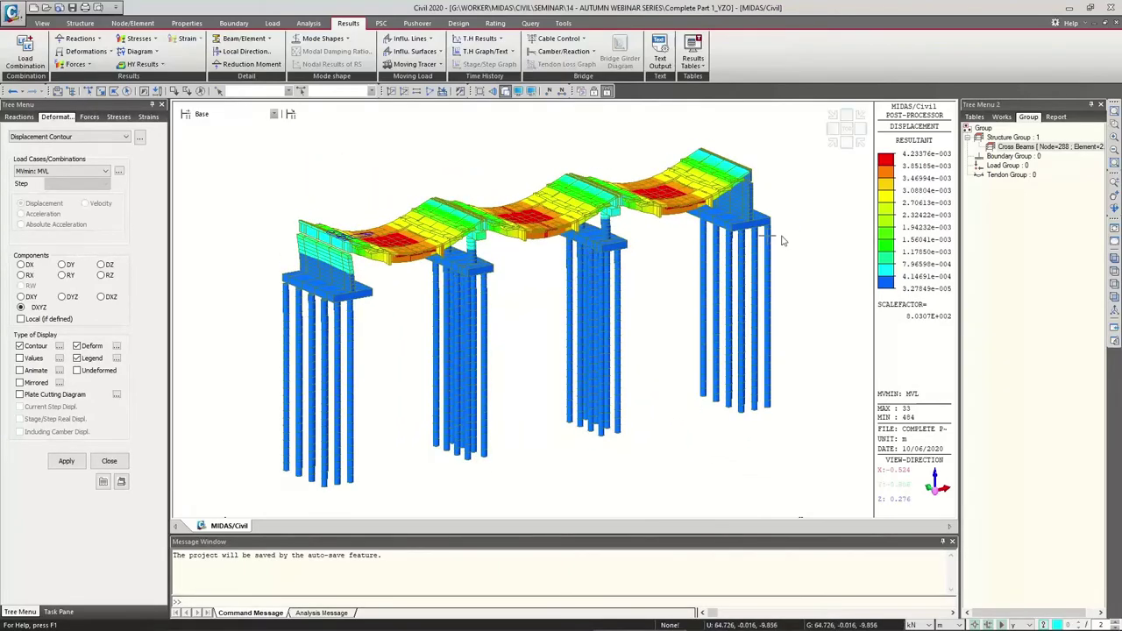
Save the current contour view as a dynamic report image named "displacement contour".
right_click(532, 329)
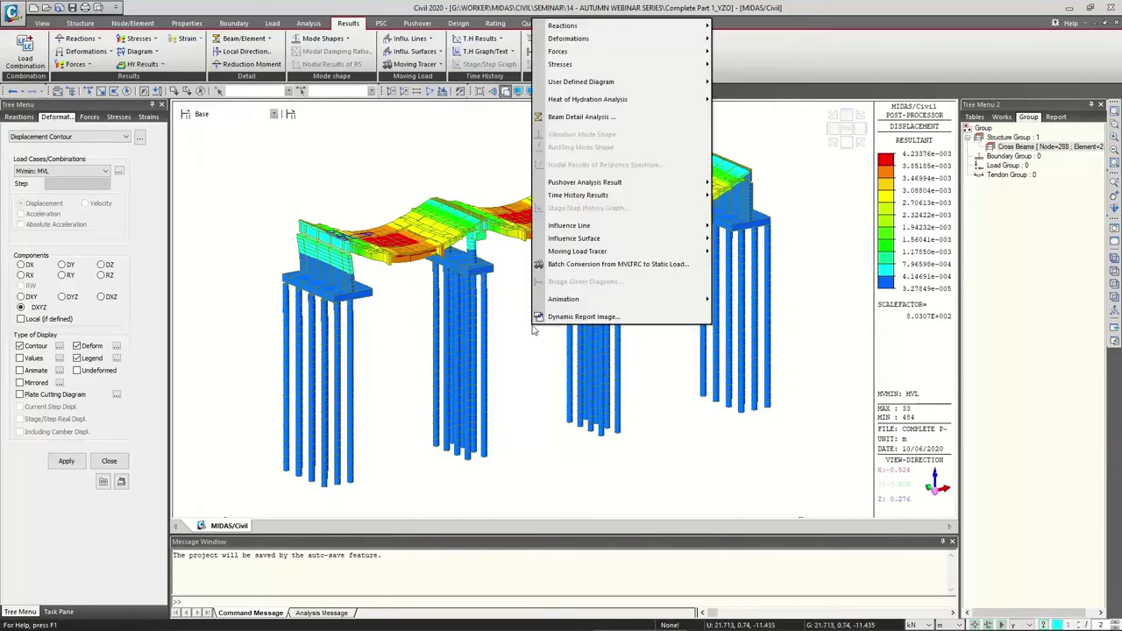
click(578, 316)
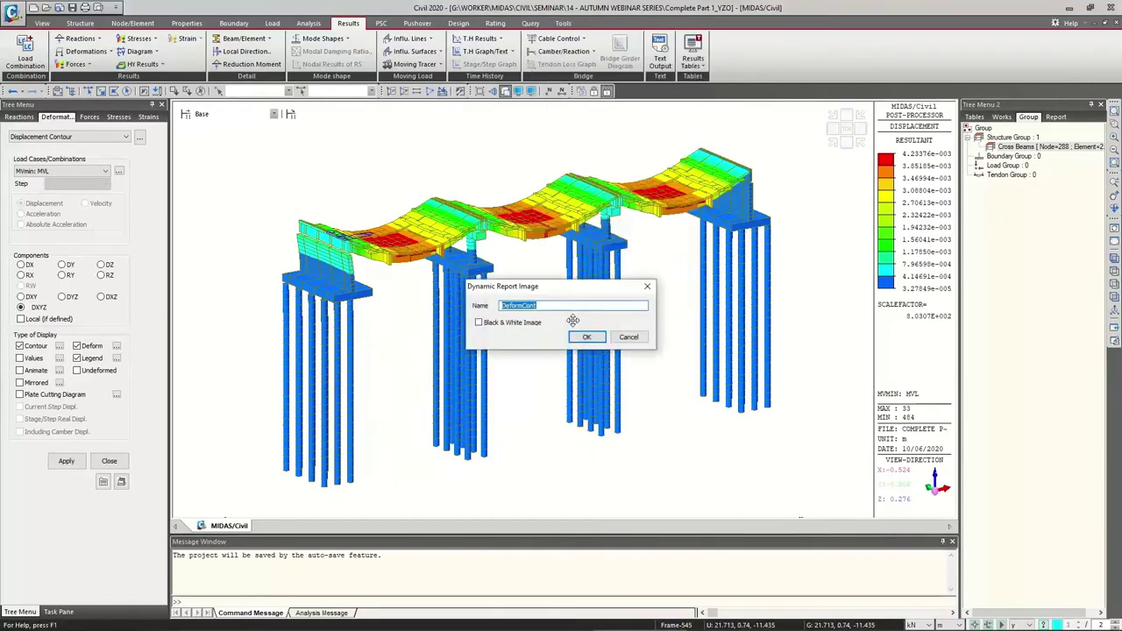
text(displacement c)
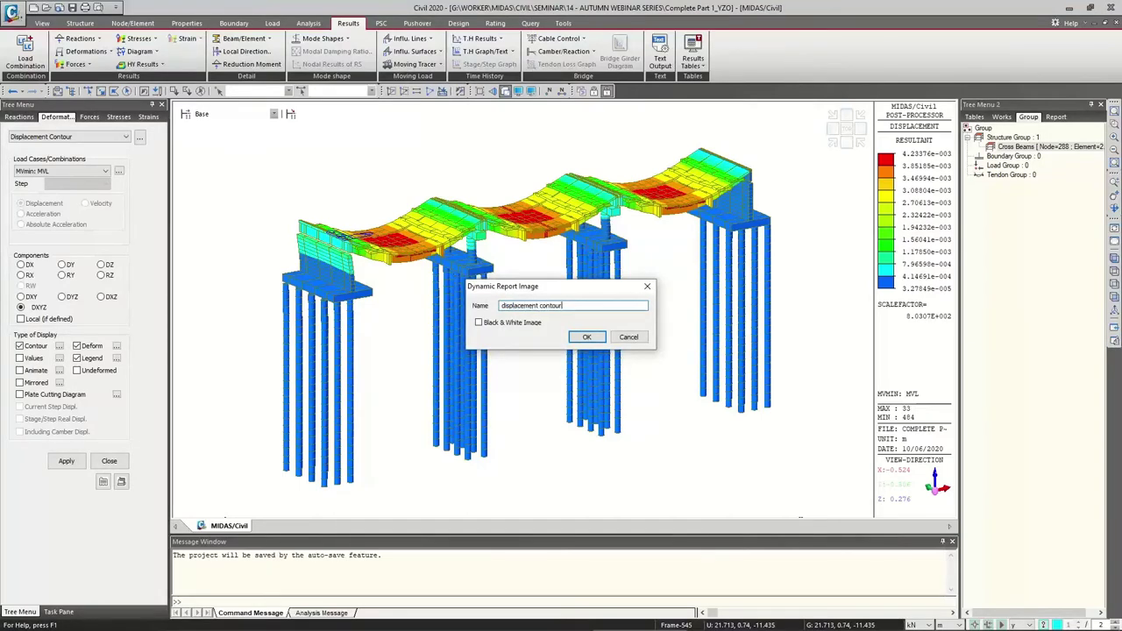
click(587, 337)
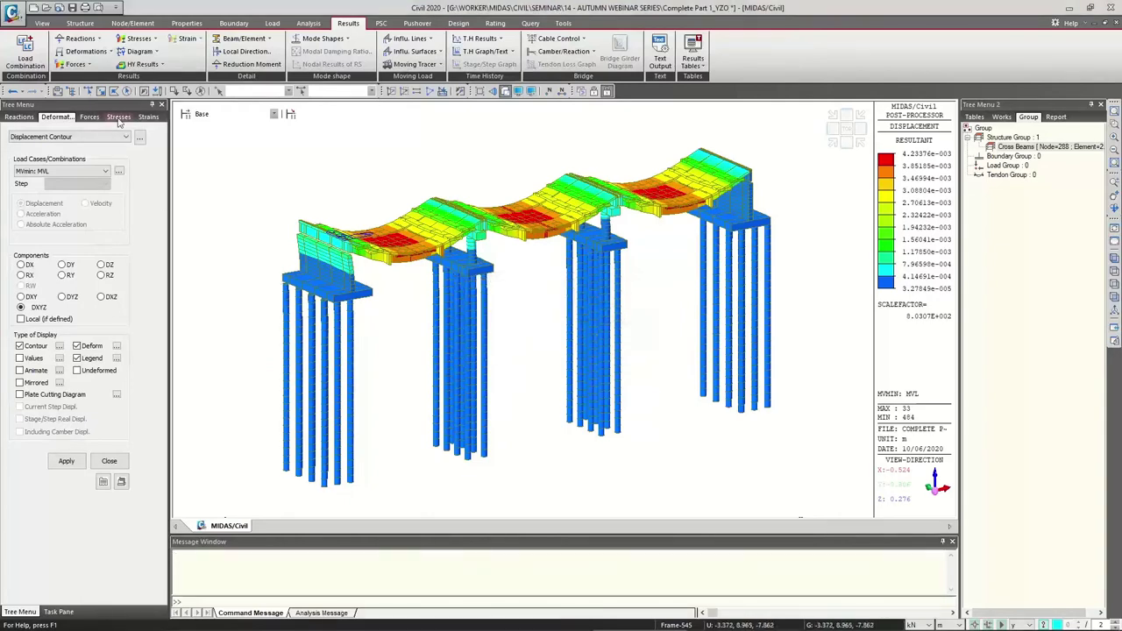
Close the displacement contour settings and select the saved "displacement contour" image among the dynamic report's user-defined images.
click(110, 459)
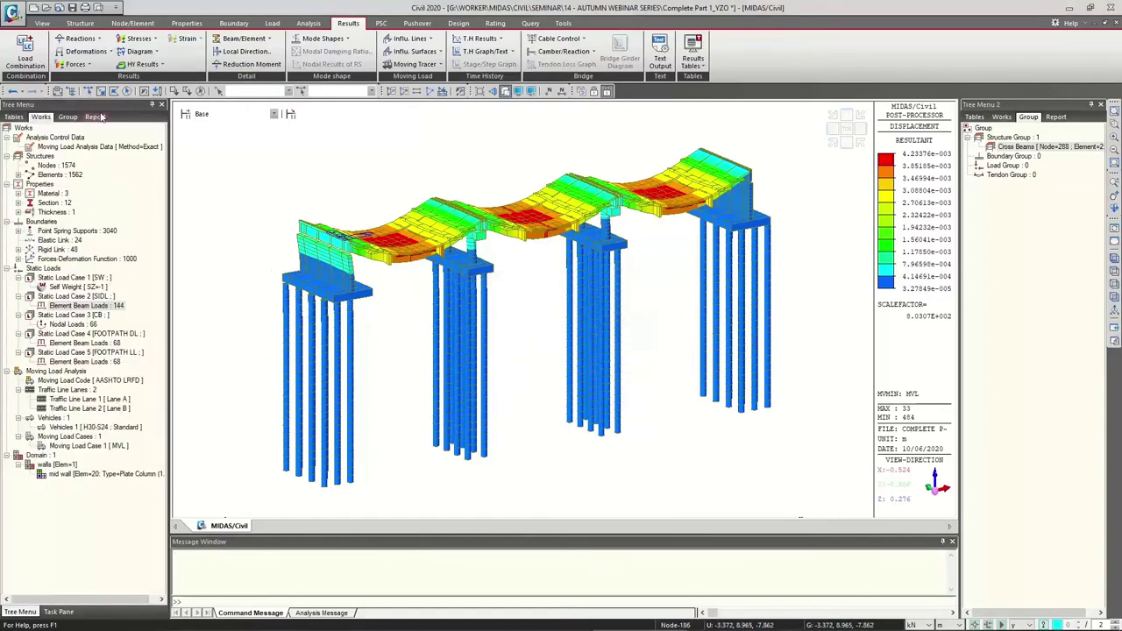
click(95, 116)
click(72, 185)
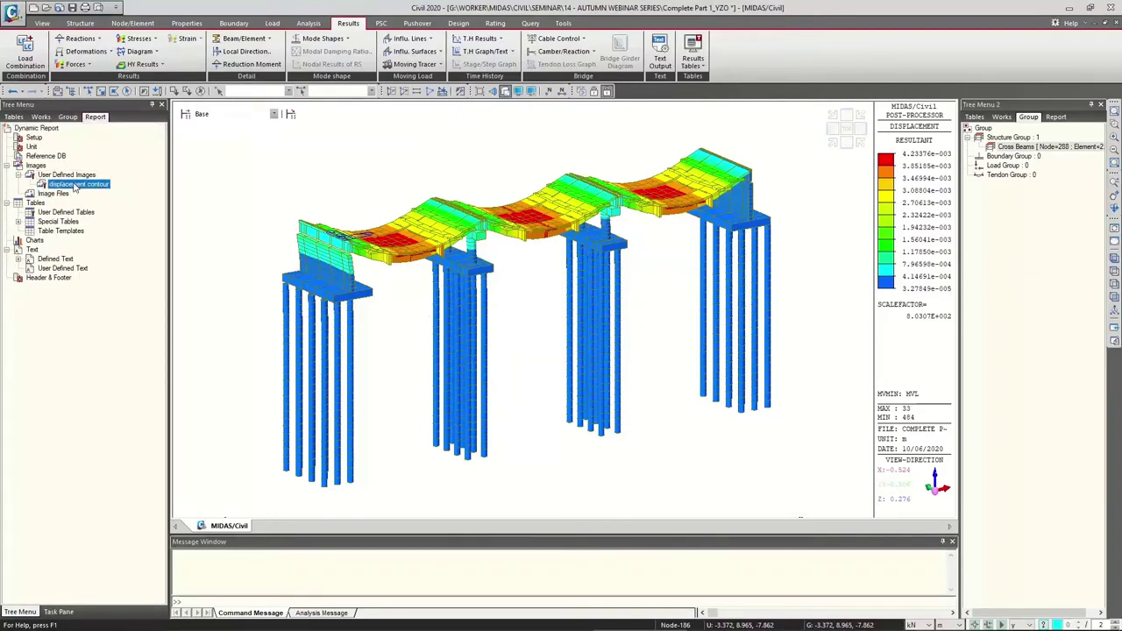
right_click(75, 186)
click(70, 189)
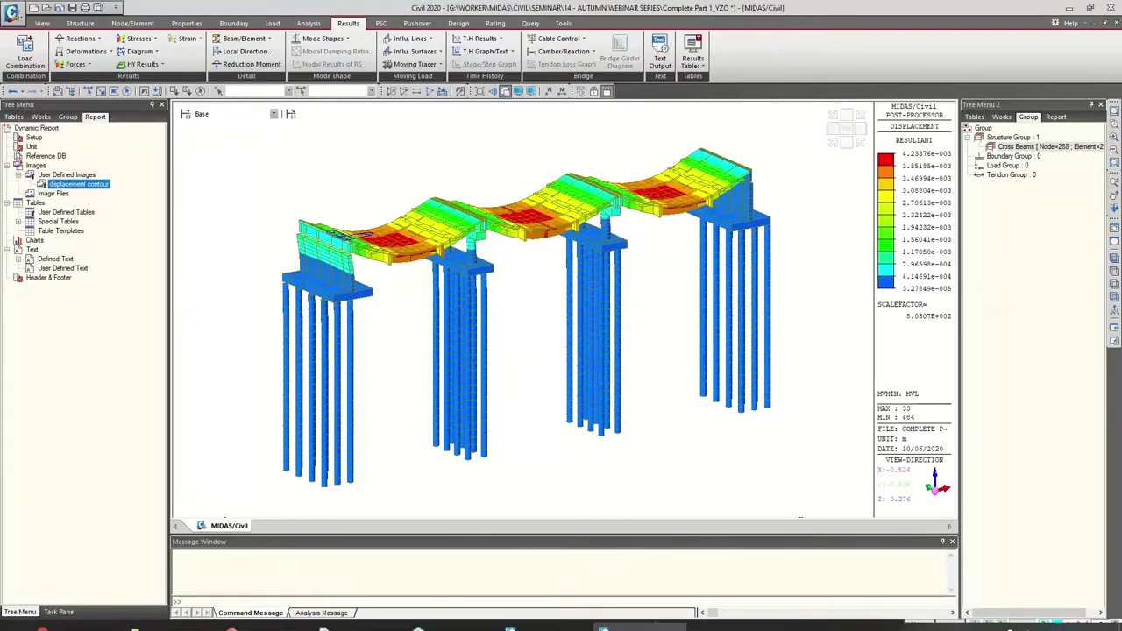
Switch to Word, start a blank document and try to bring the saved displacement contour image into it.
click(20, 595)
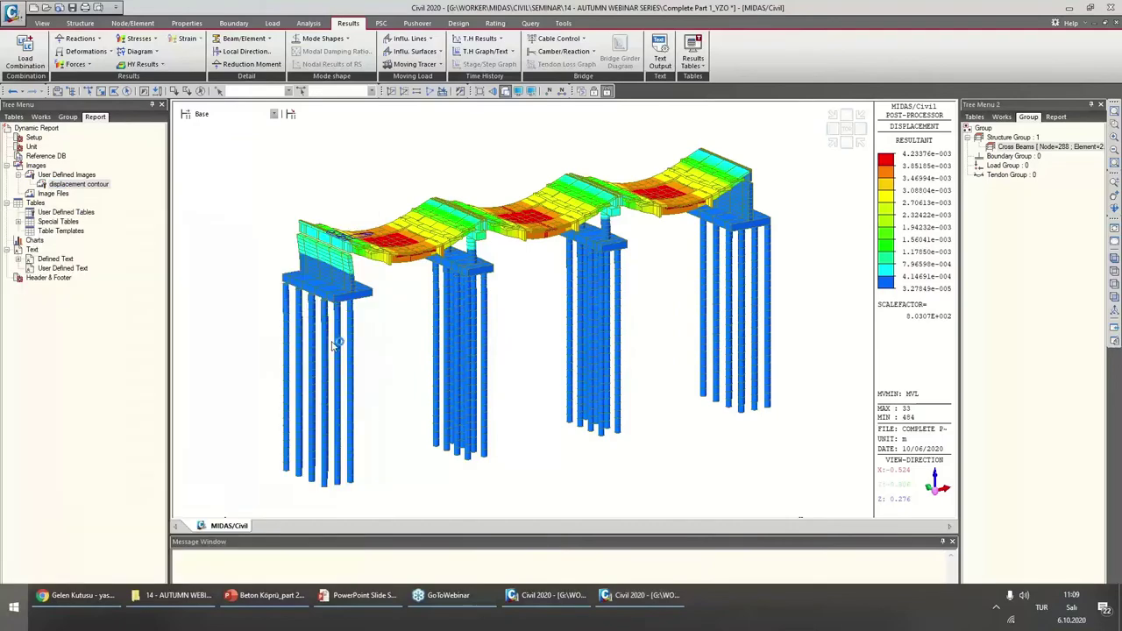
click(323, 290)
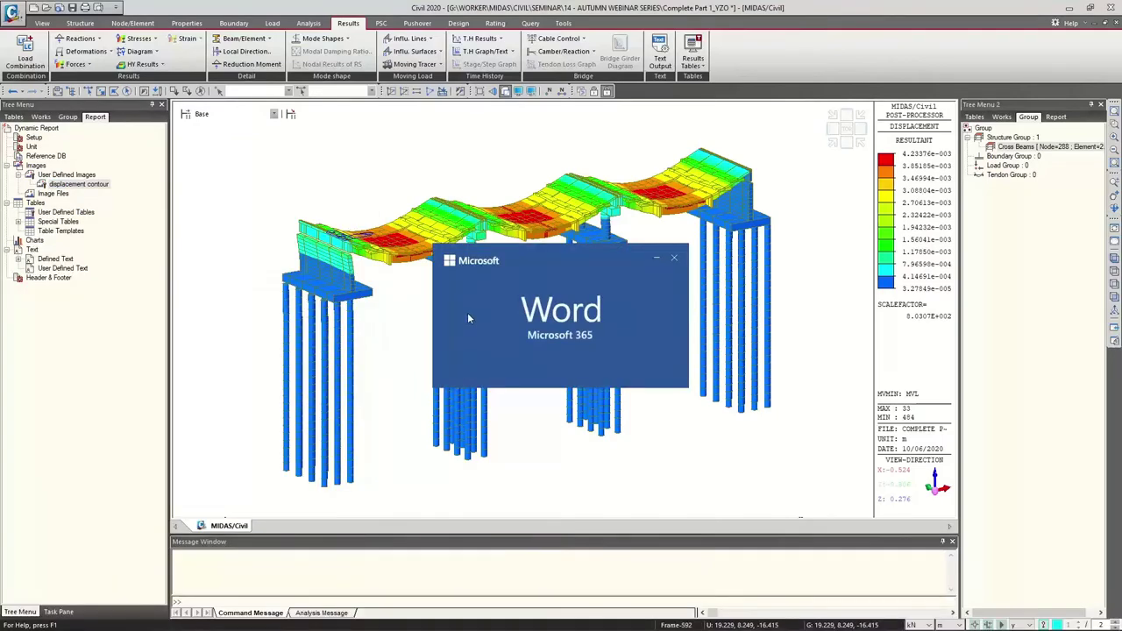
key(Return)
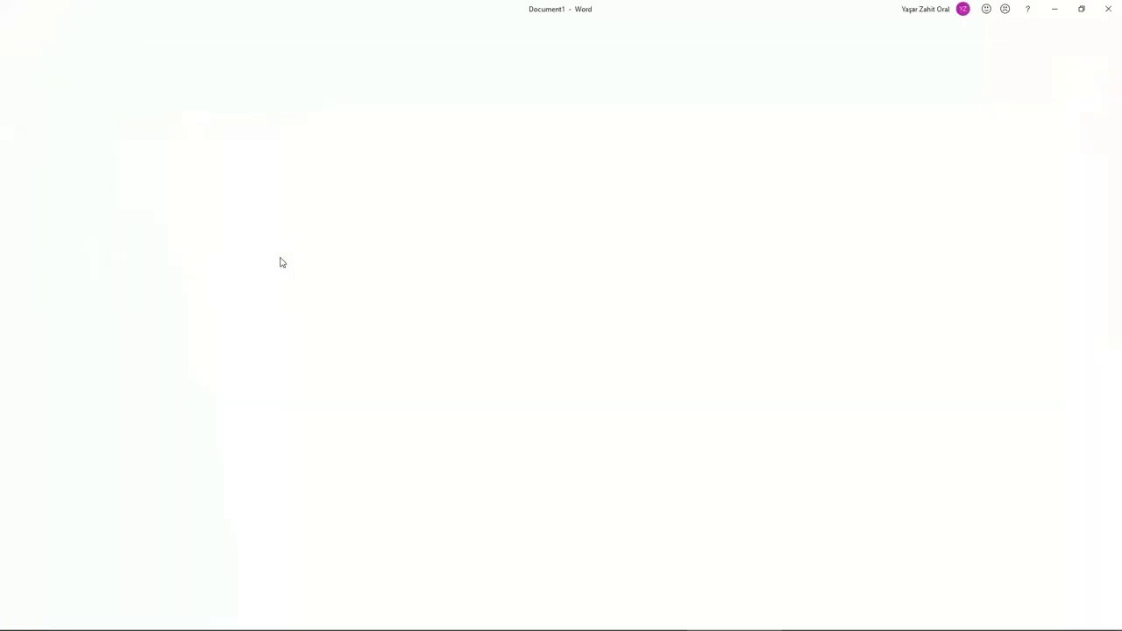
key(alt+Tab)
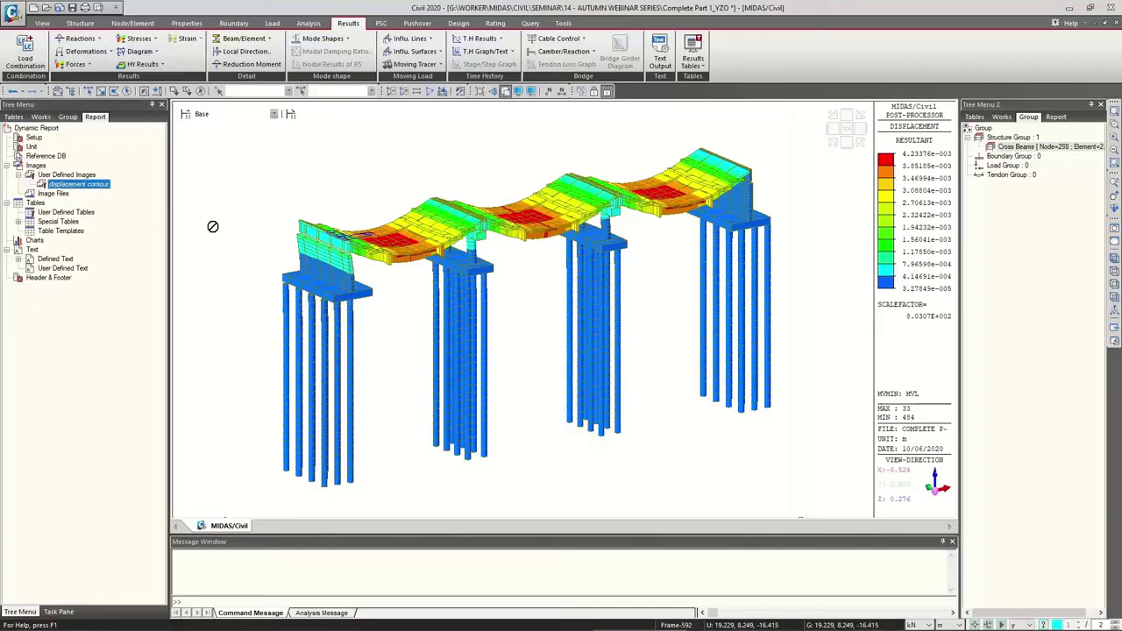
key(alt+Tab)
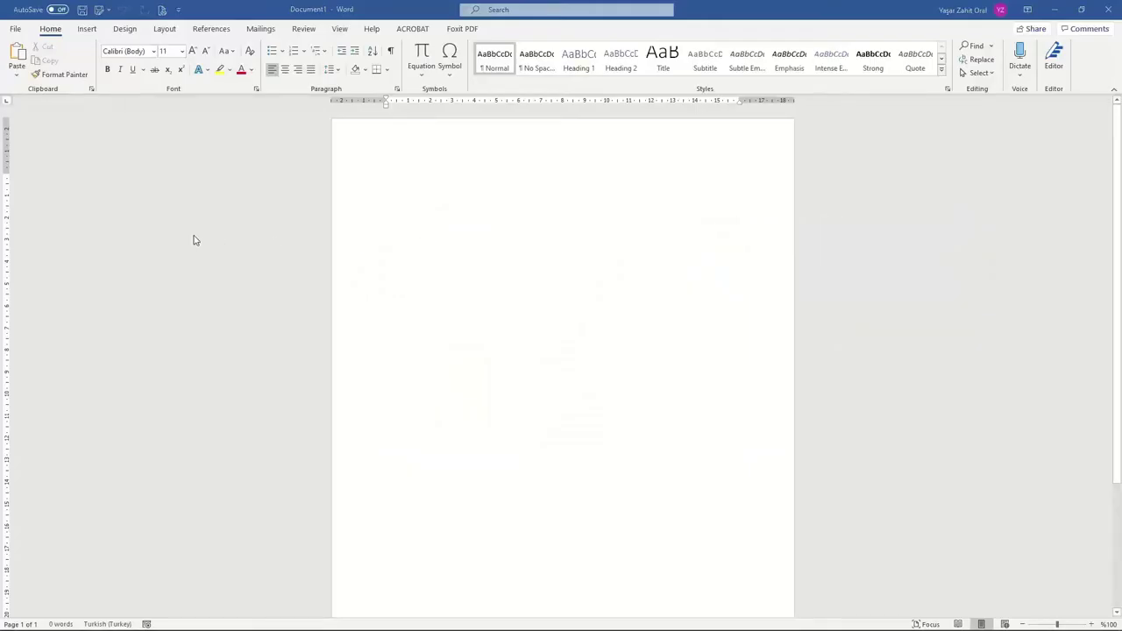
key(alt+Tab)
Try to insert the saved "displacement contour" image directly into the report.
right_click(98, 188)
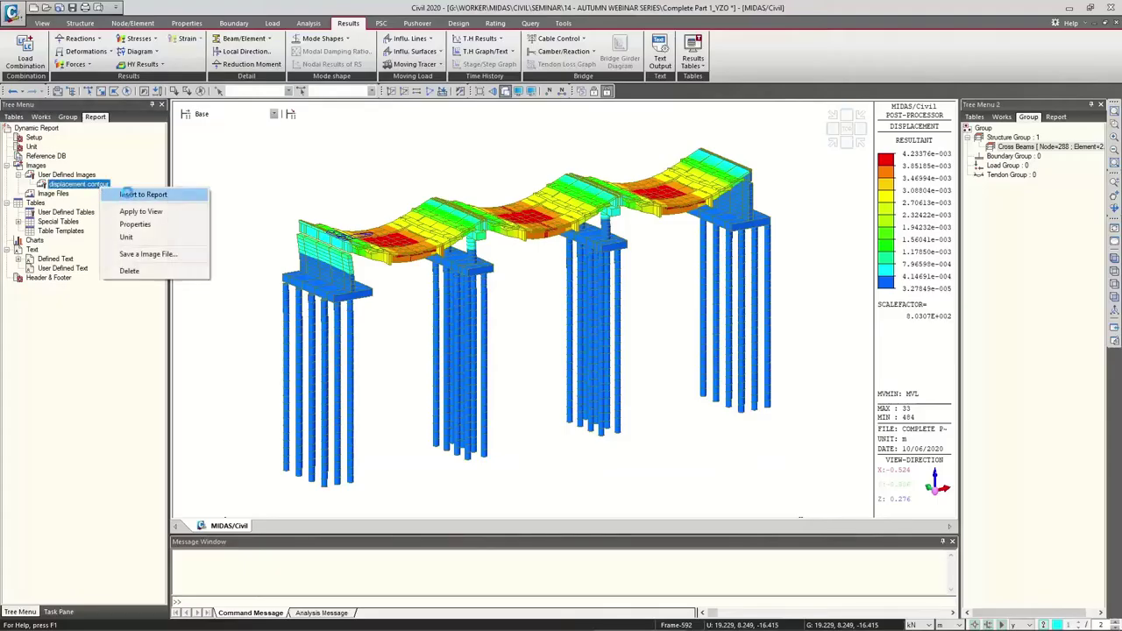
click(142, 195)
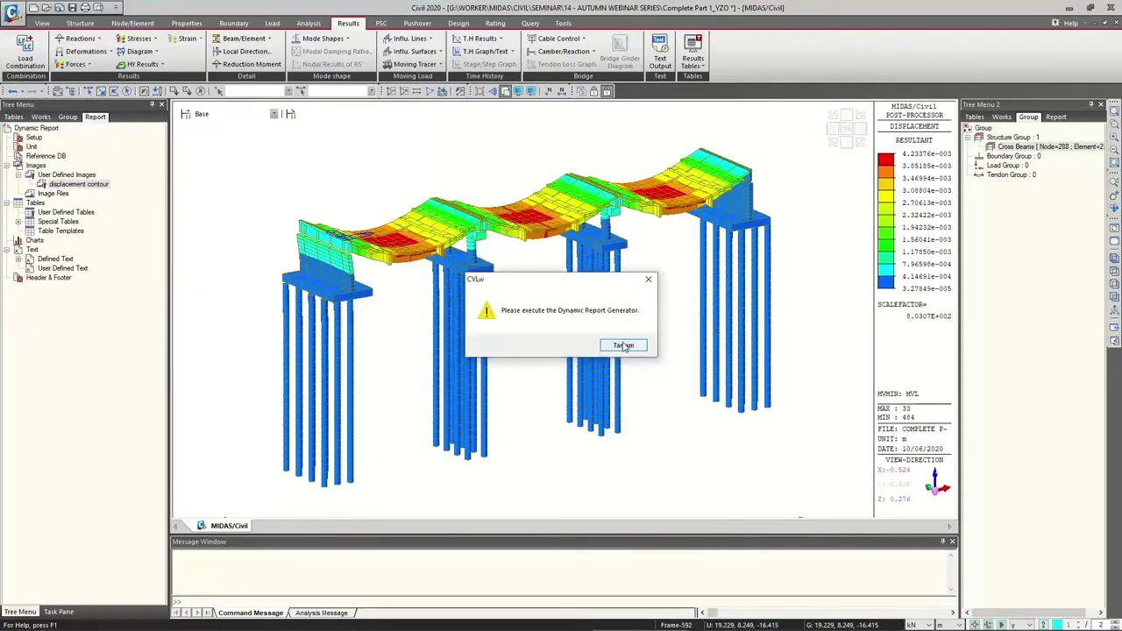
click(623, 345)
Apply the saved displacement contour image to the model view and cancel its export as an EMF file.
right_click(87, 185)
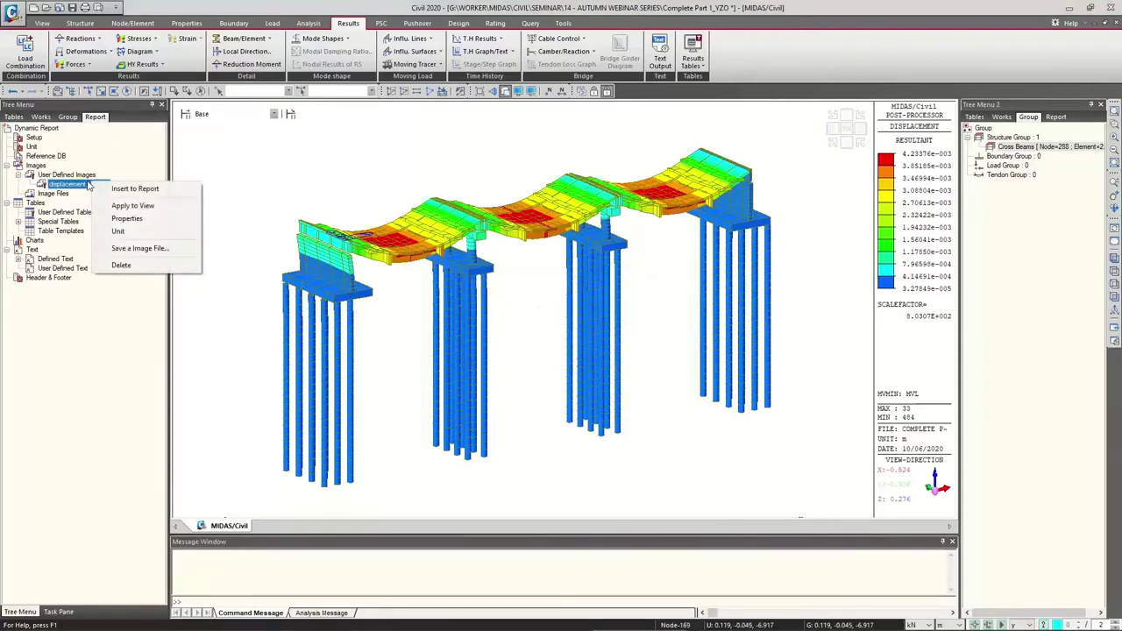
click(132, 206)
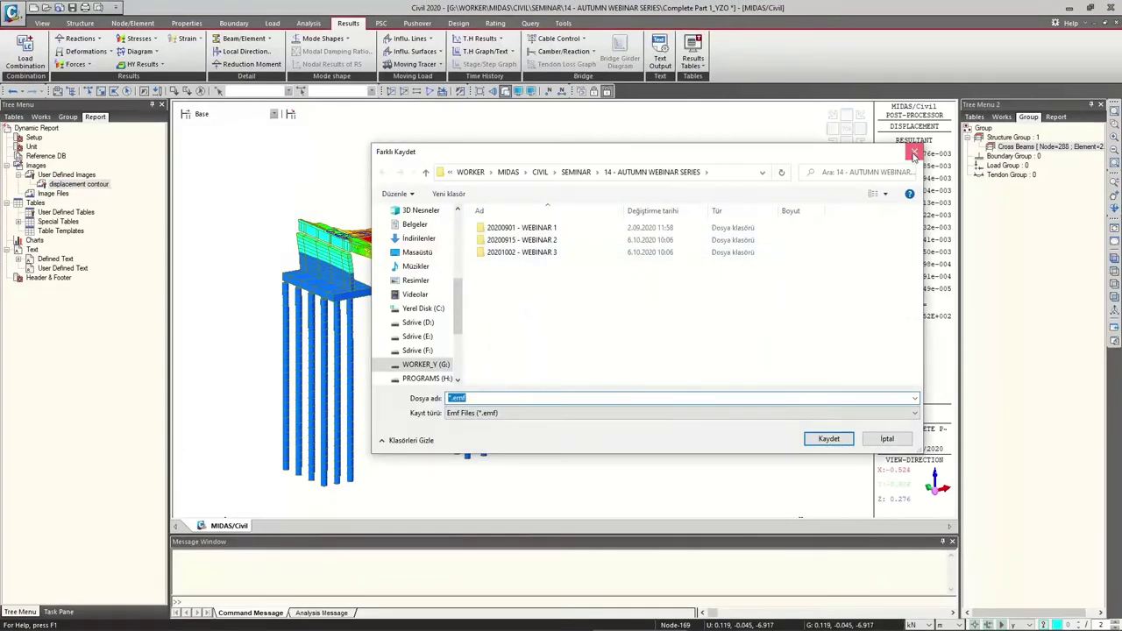
click(914, 151)
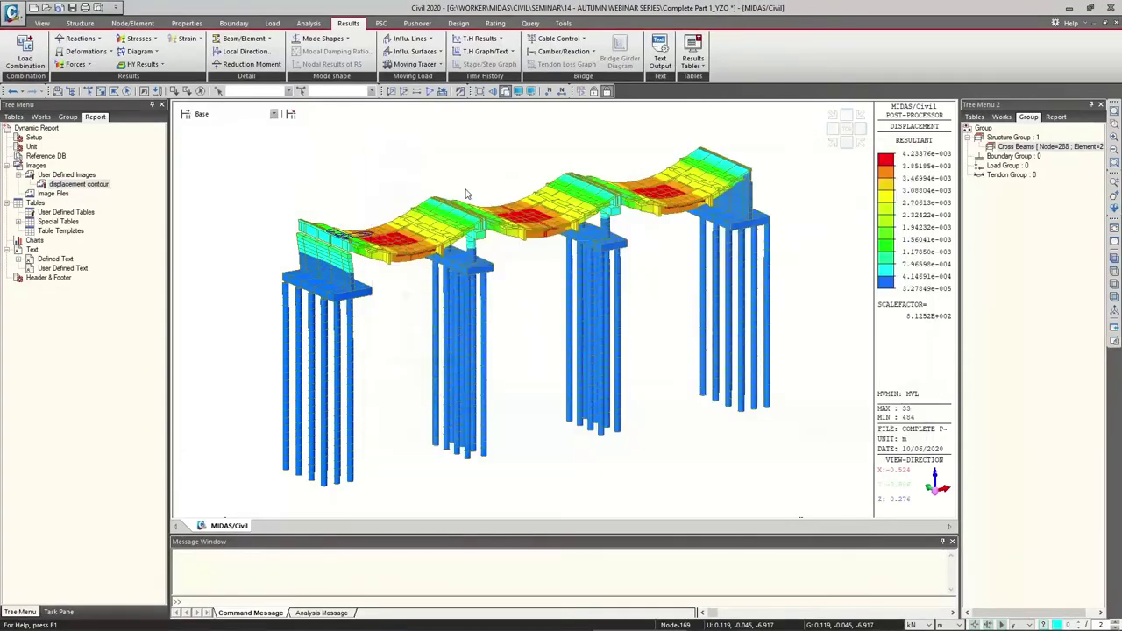
Start a new document with the Dynamic Report Generator and insert the "displacement contour" image into it.
click(557, 26)
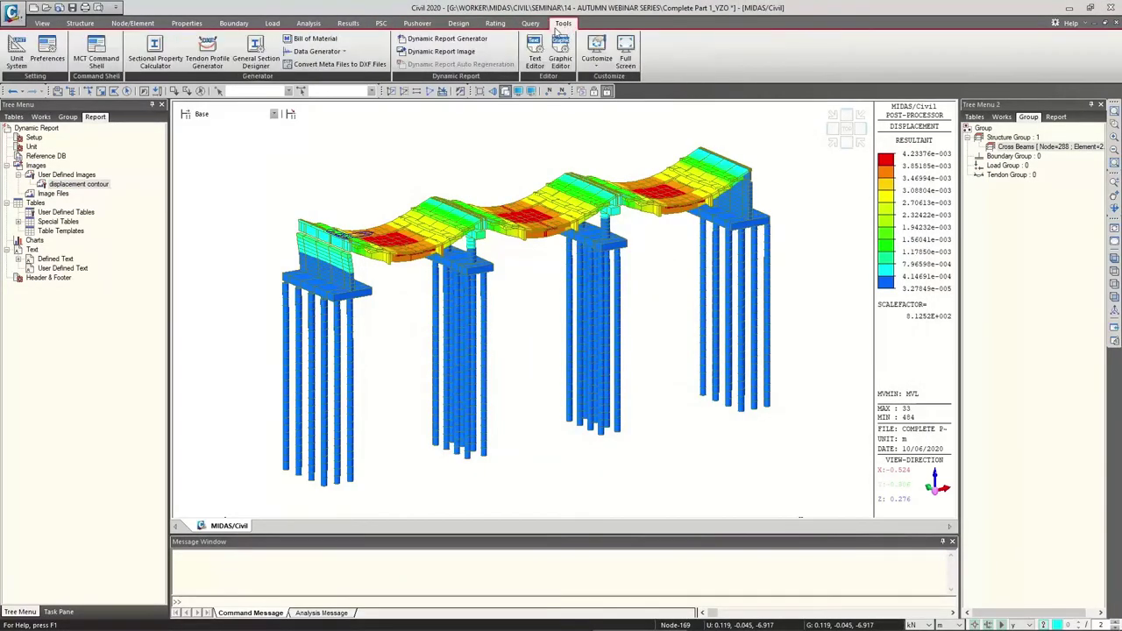
click(447, 39)
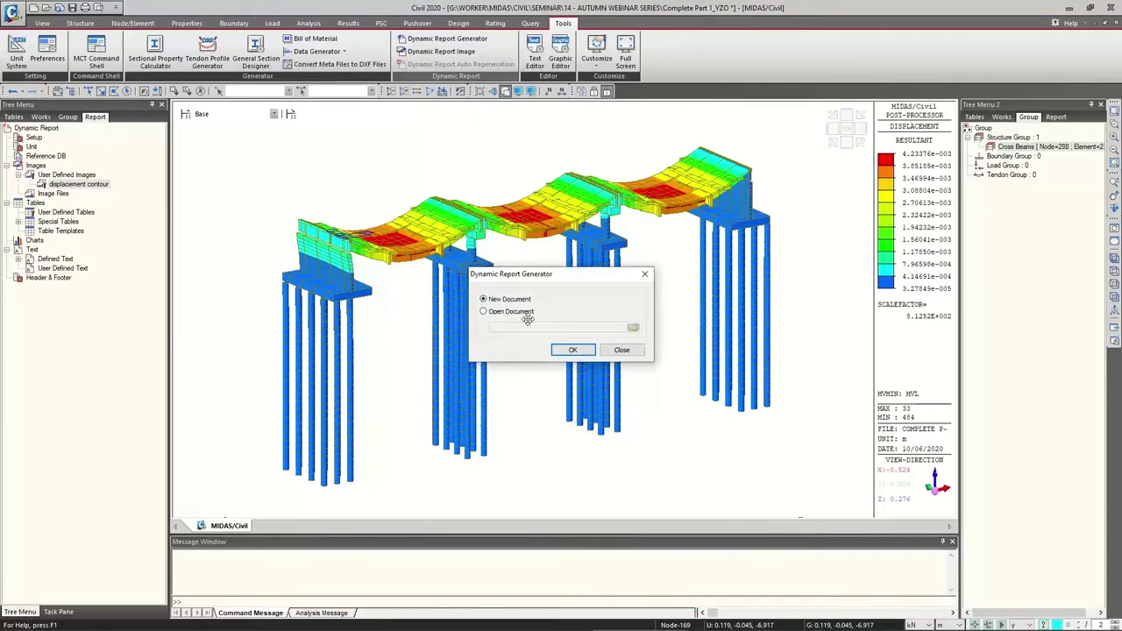
click(573, 350)
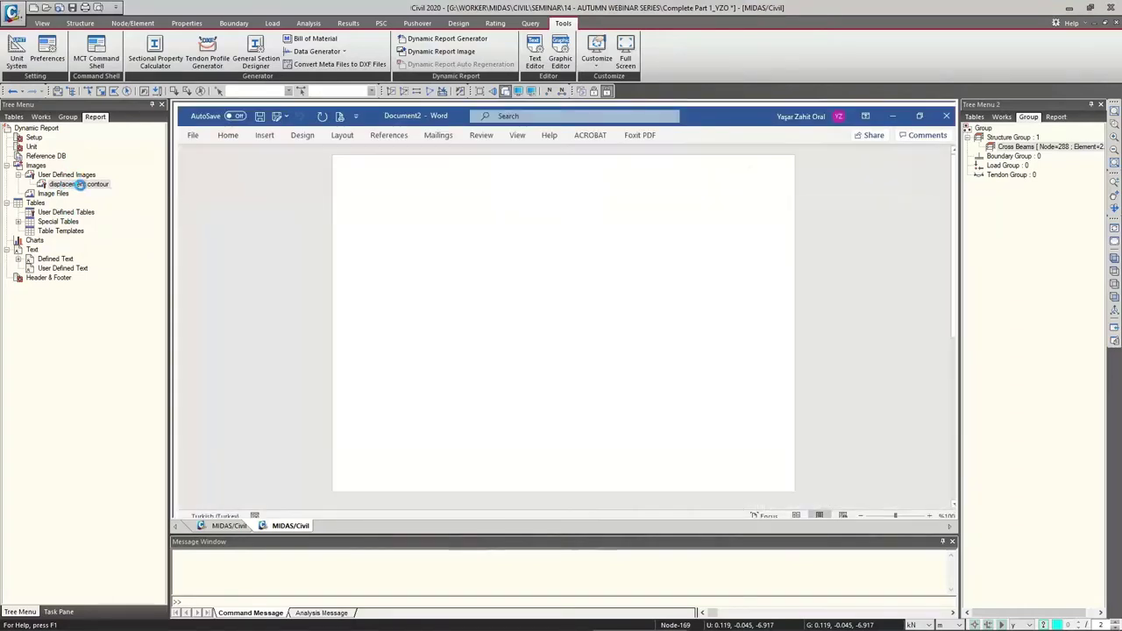
drag(79, 184, 419, 241)
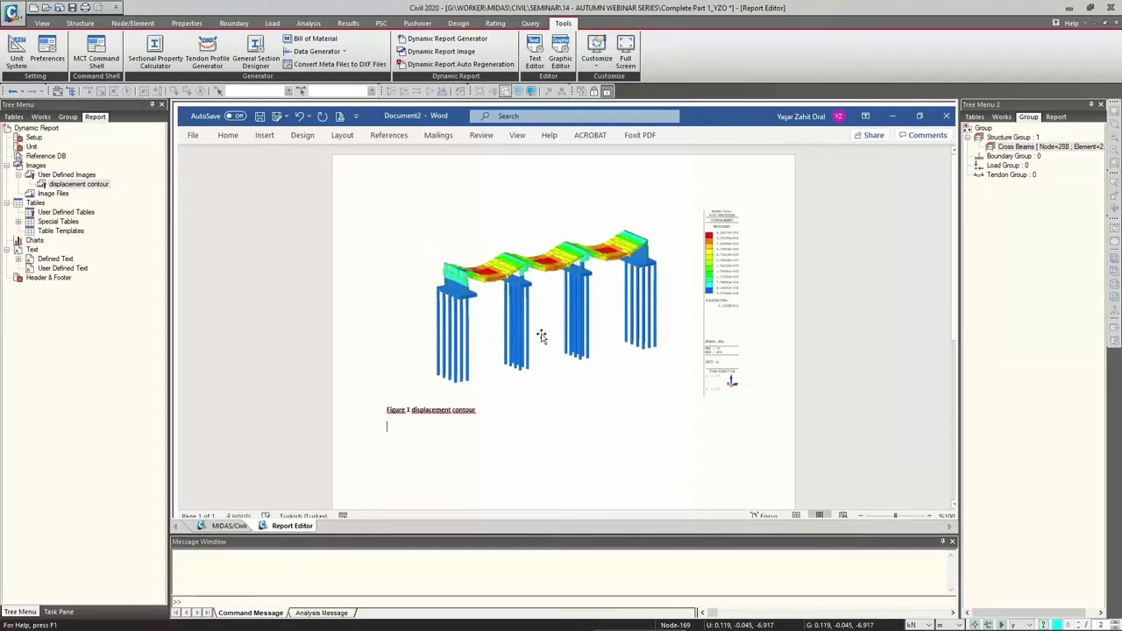
Check the inserted displacement contour figure, close the report document and return to the model view.
click(553, 308)
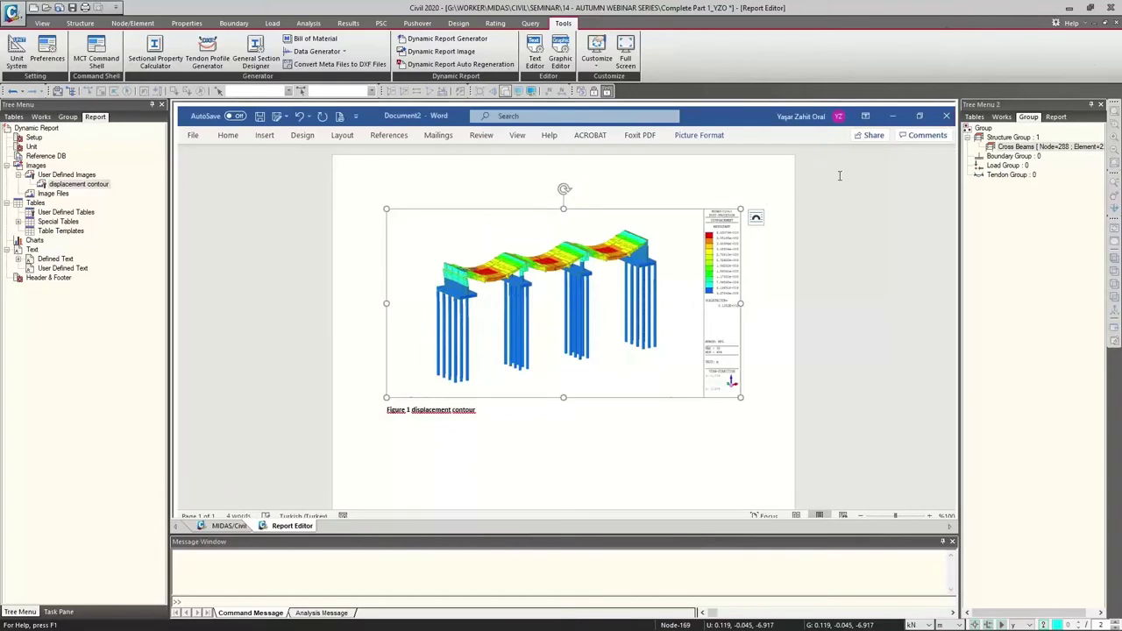
click(947, 118)
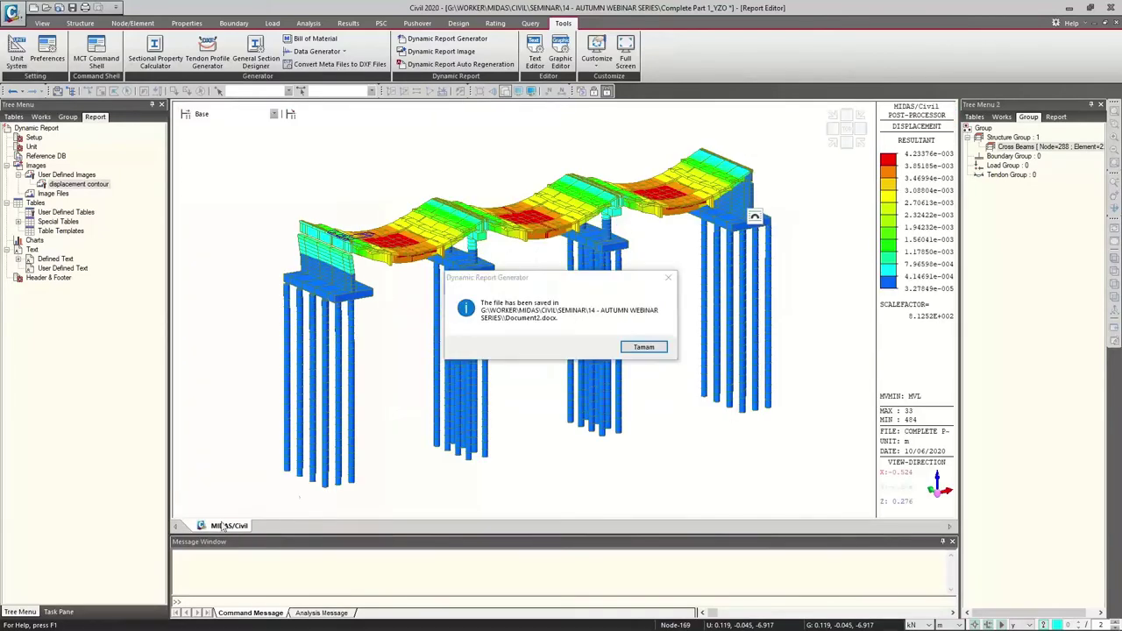
click(643, 348)
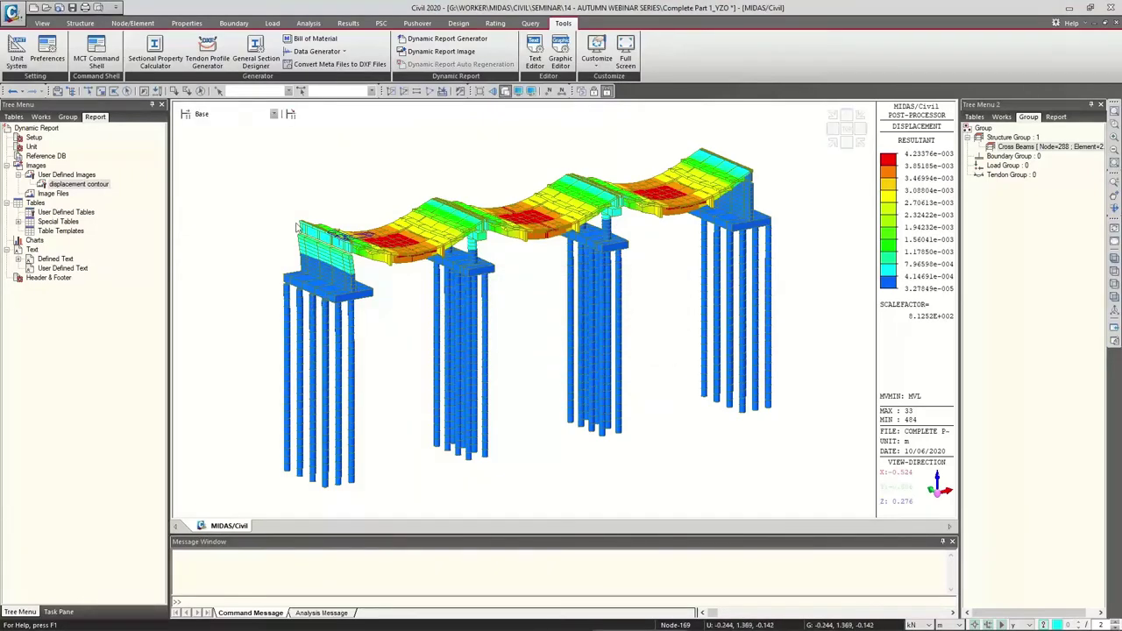
Open the choice of force results for the bridge model.
click(348, 23)
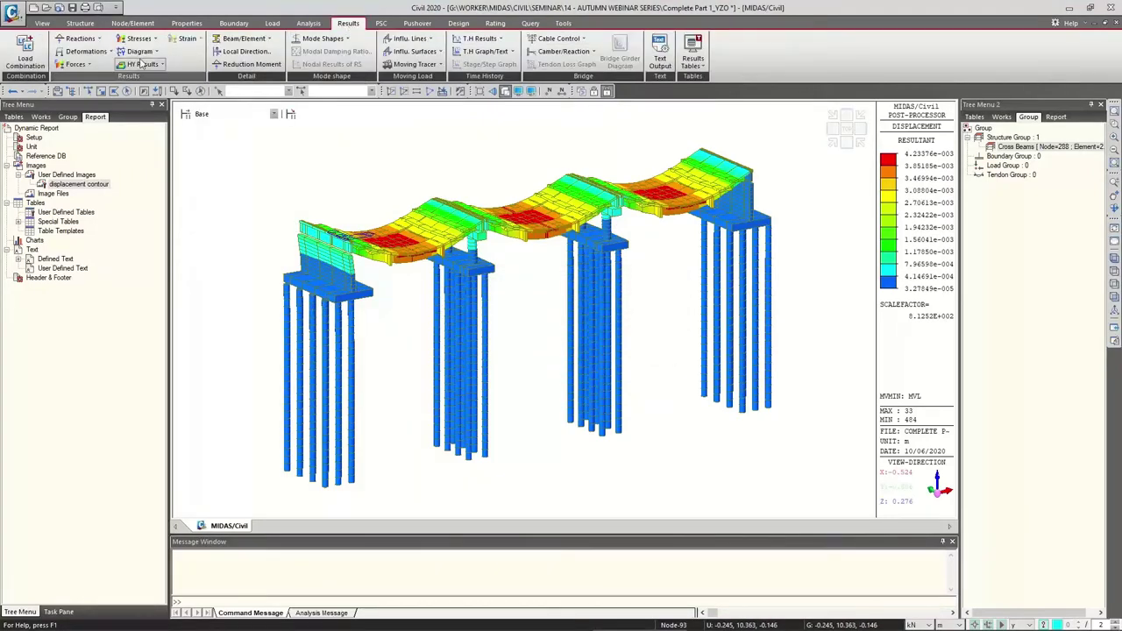
click(85, 67)
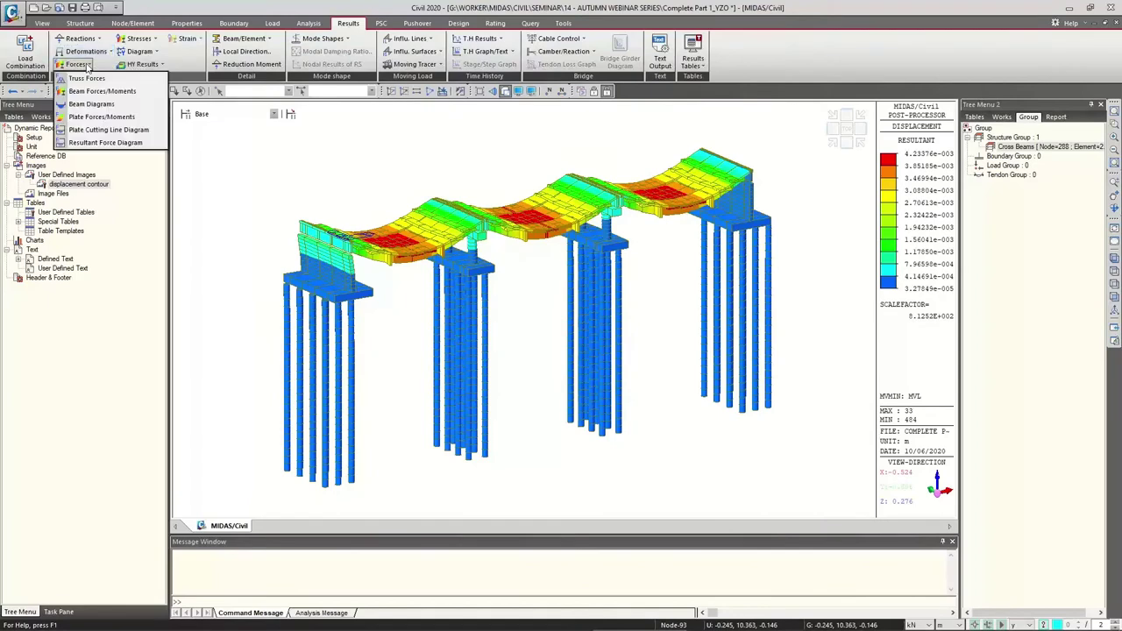
Display the beam diagram of My for load case ST: SW with Deform off and the hidden-surface rendering turned off.
click(88, 109)
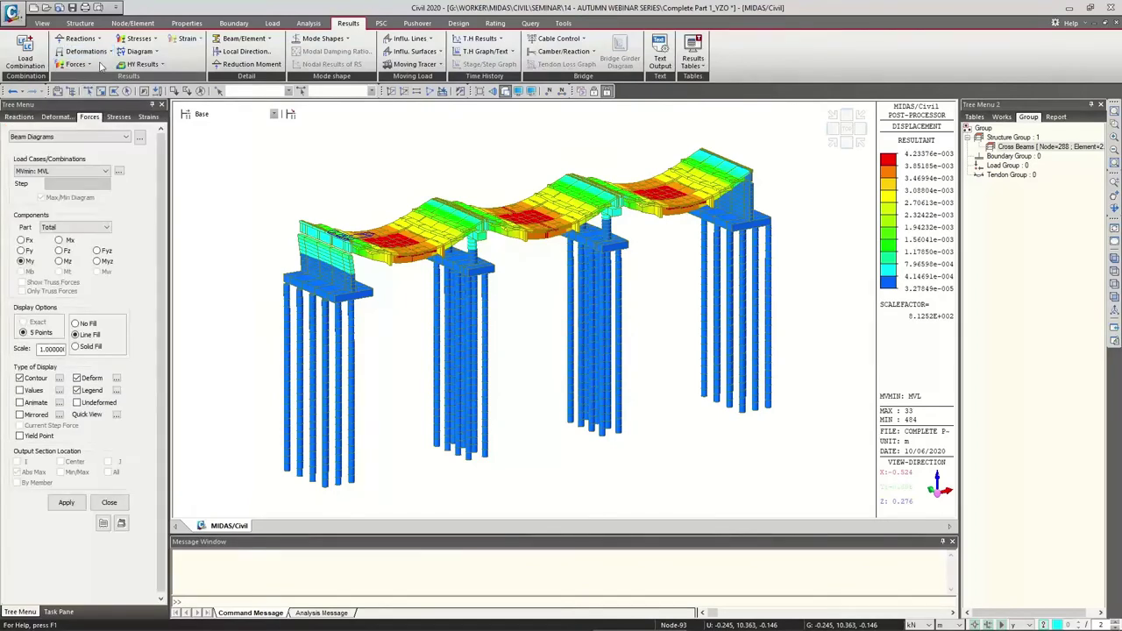
click(61, 171)
scroll(59, 202, up, 5)
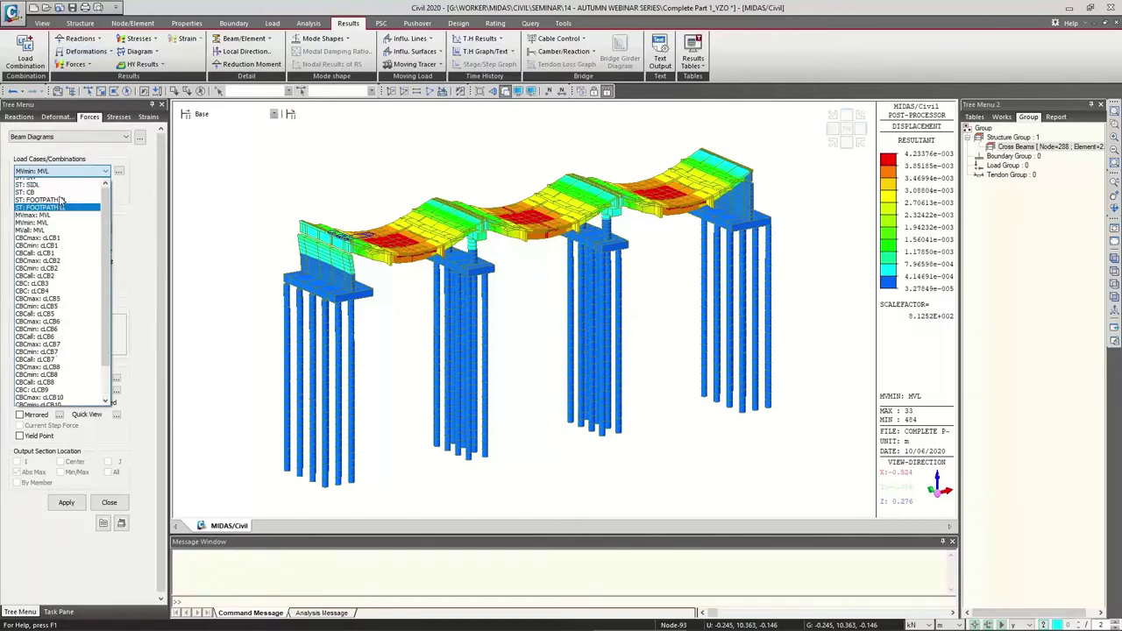
click(39, 181)
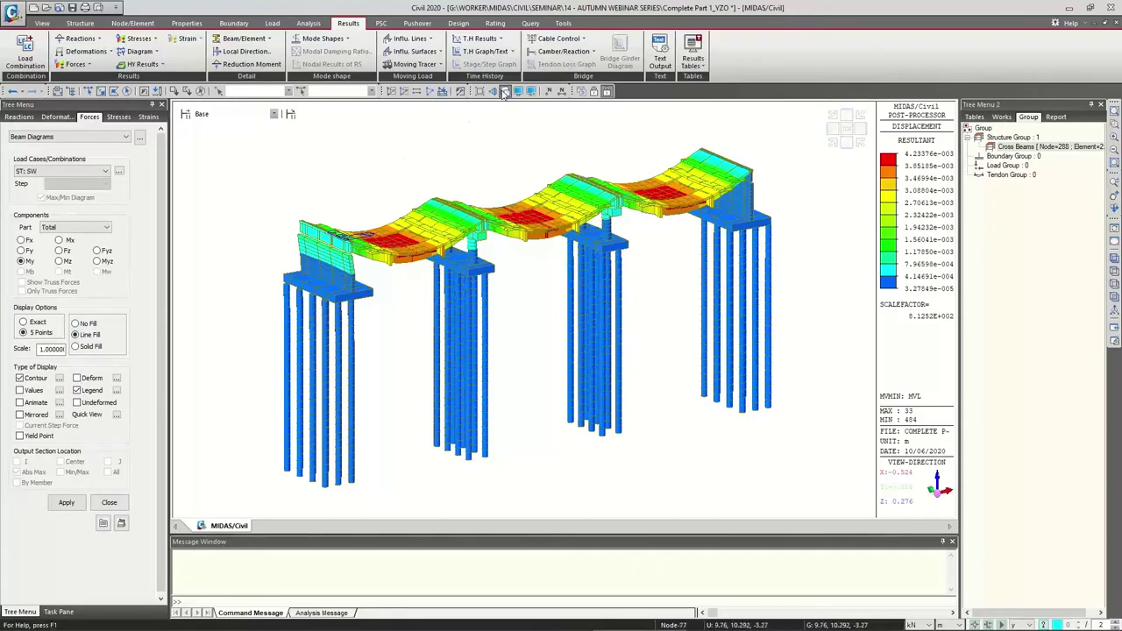
click(505, 91)
click(67, 502)
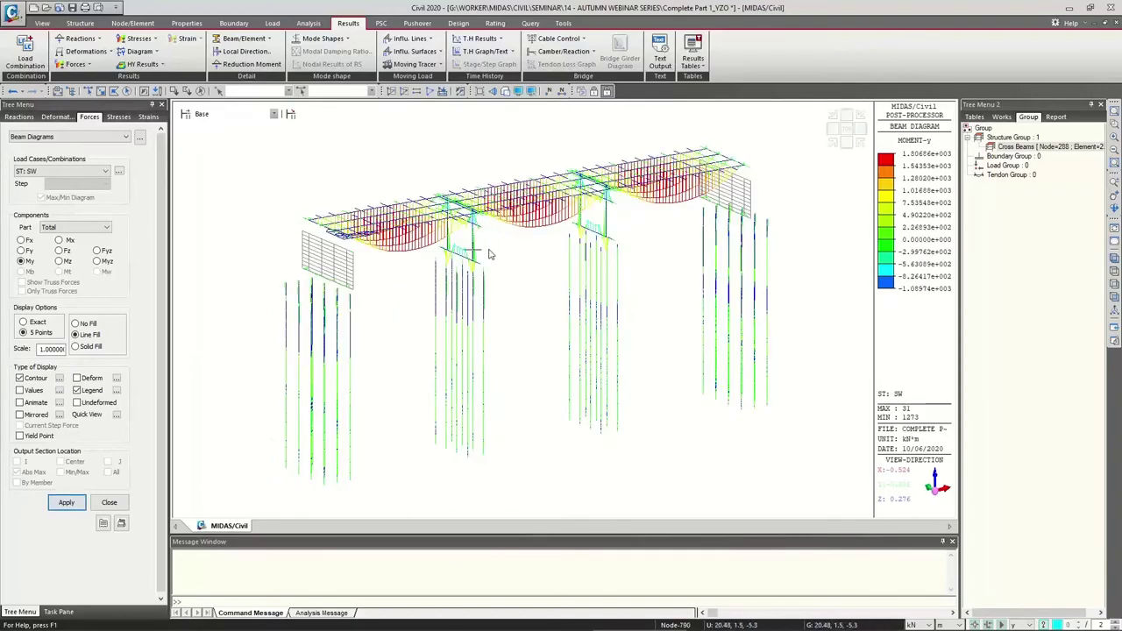
Switch the beam diagram to the Fz shear component, keeping load case ST: SW.
ctrl+middle_drag(489, 254, 466, 254)
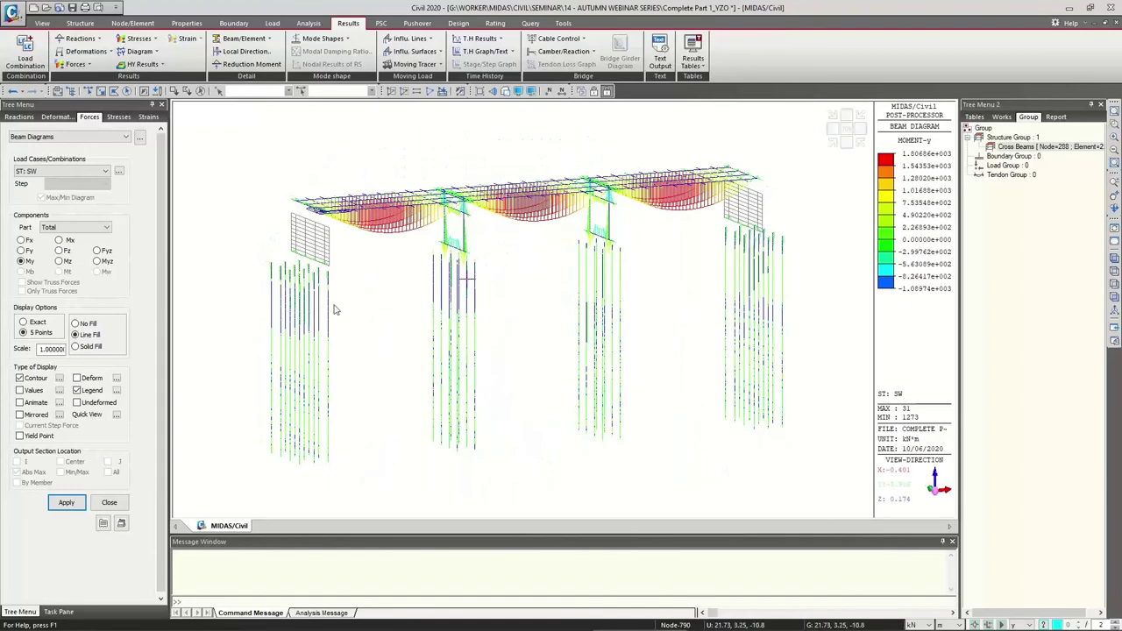
scroll(333, 308, up, 4)
scroll(356, 307, down, 3)
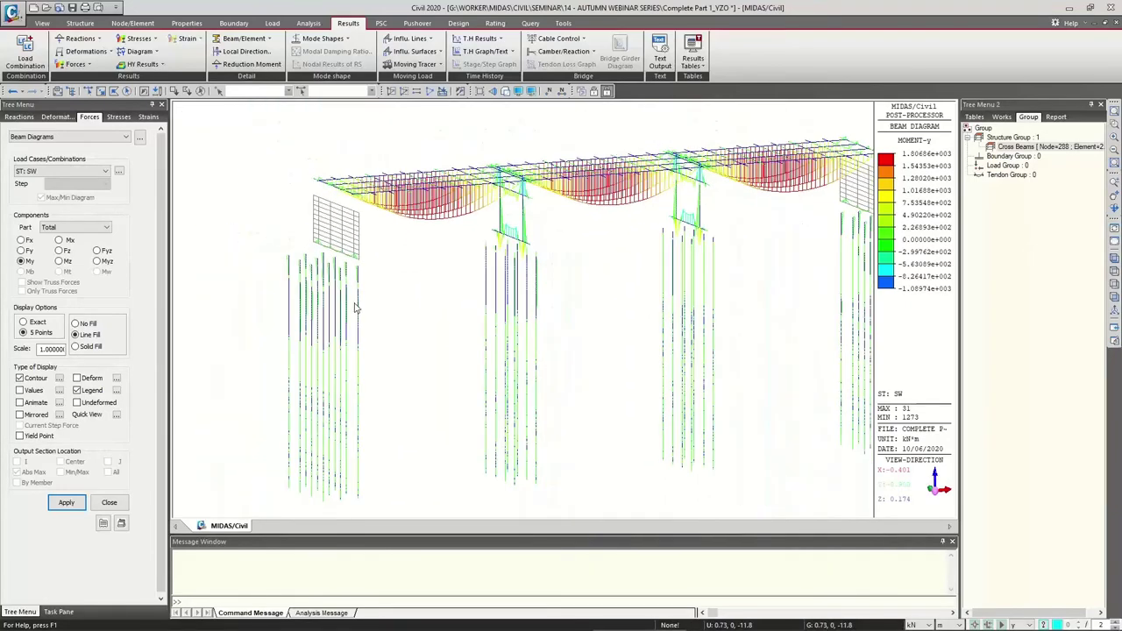
scroll(356, 307, down, 1)
ctrl+middle_drag(399, 297, 430, 235)
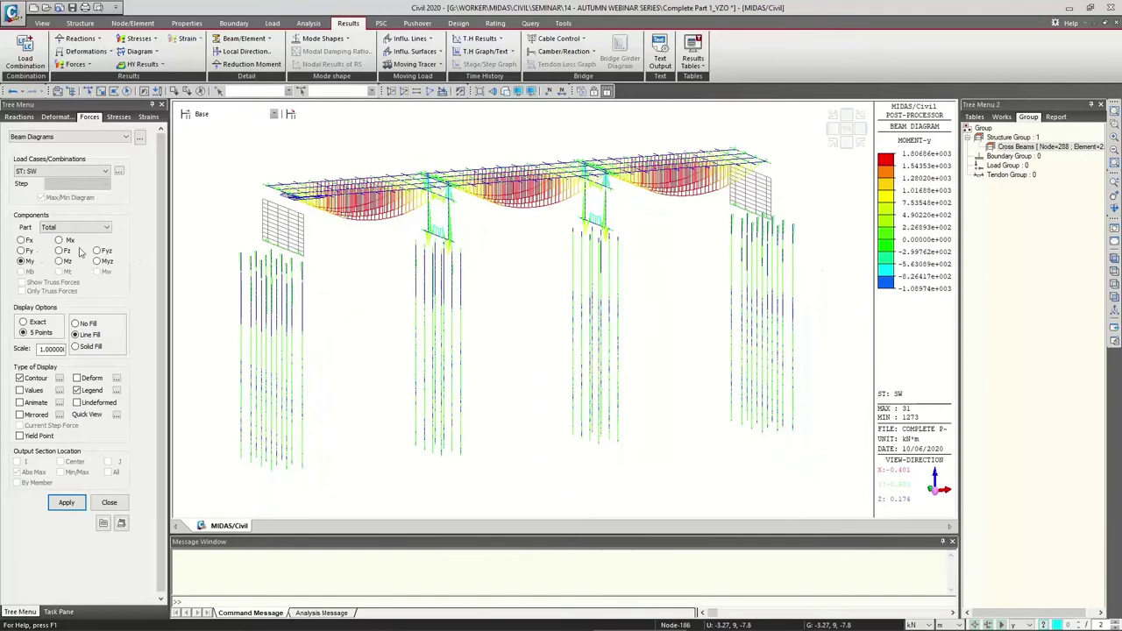
click(66, 502)
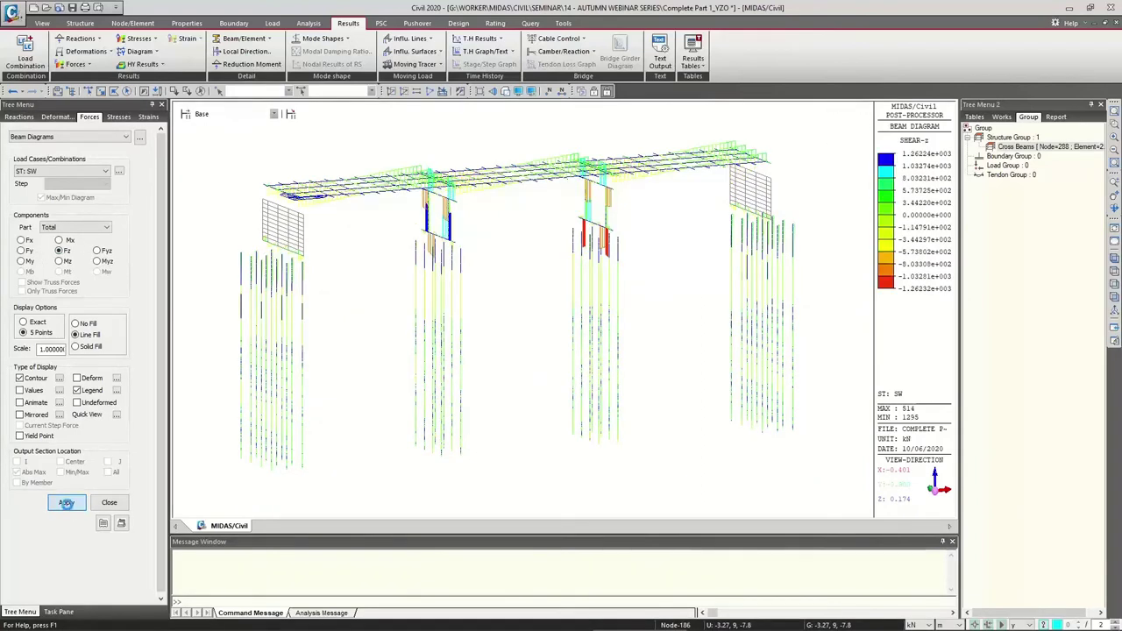
ctrl+middle_drag(447, 277, 418, 226)
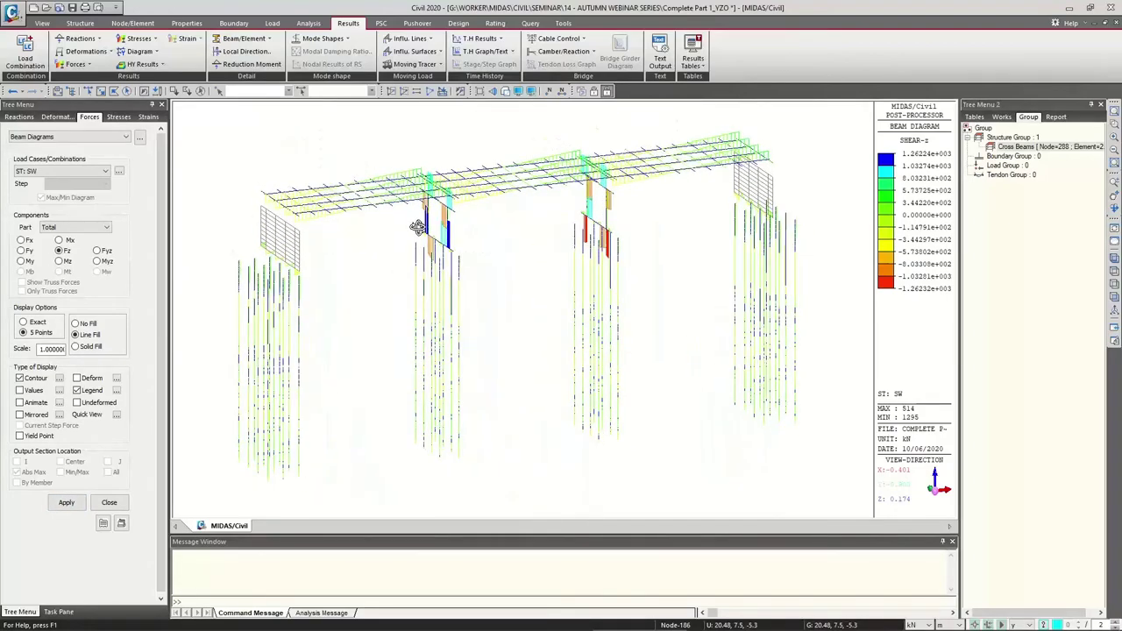
click(73, 172)
click(72, 179)
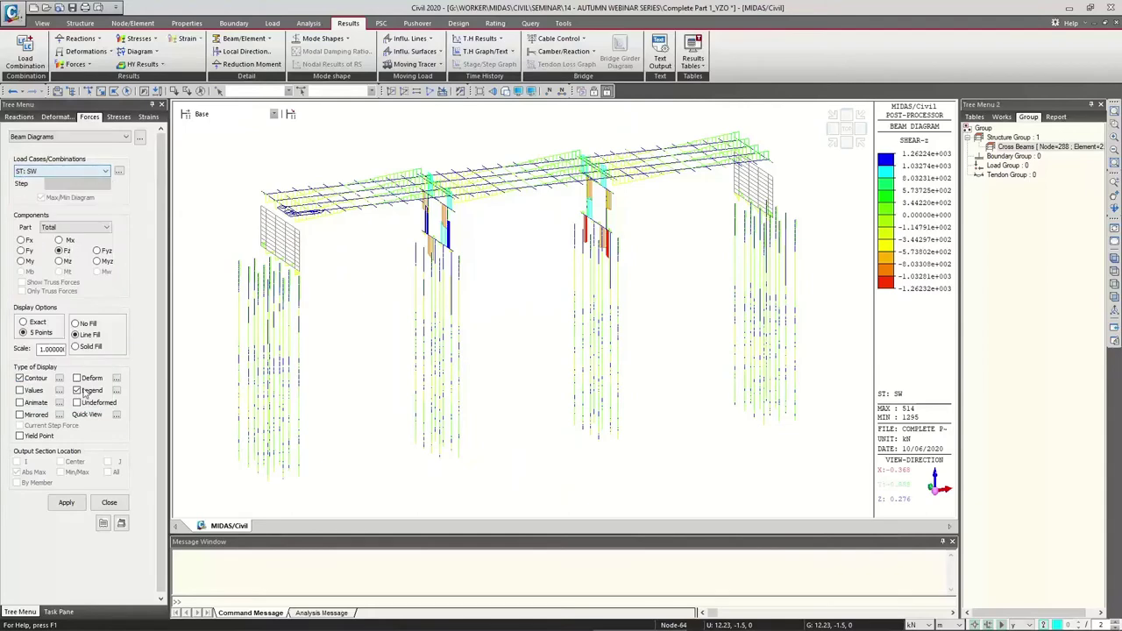
Display the Beam Forces/Moments contours for load case ST: SW, for component Fz and for component My.
click(87, 65)
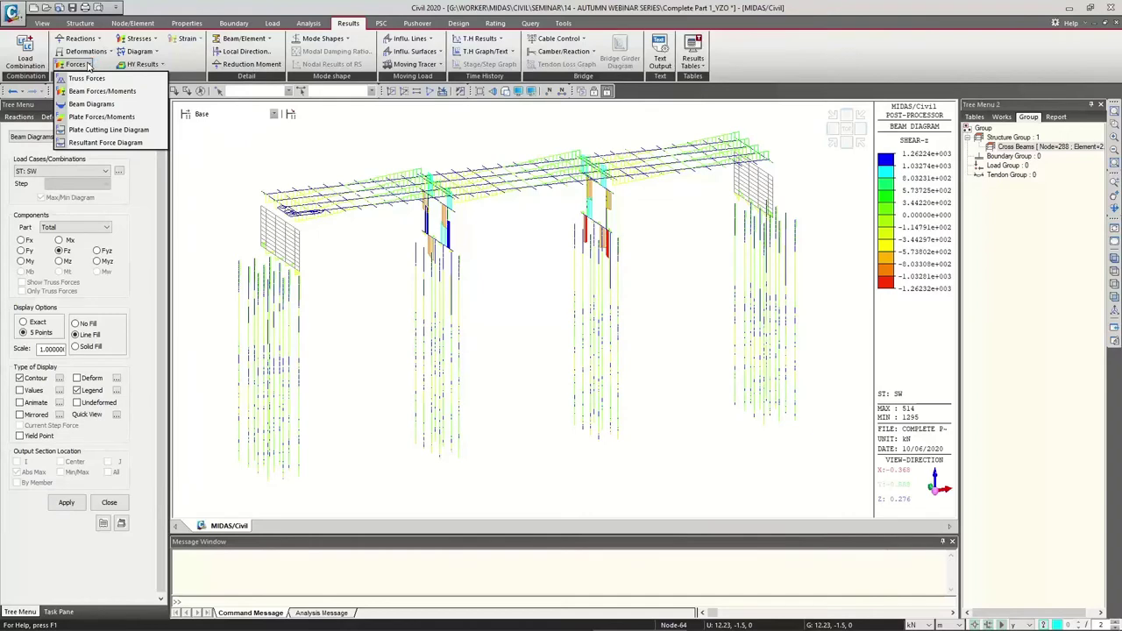
click(87, 65)
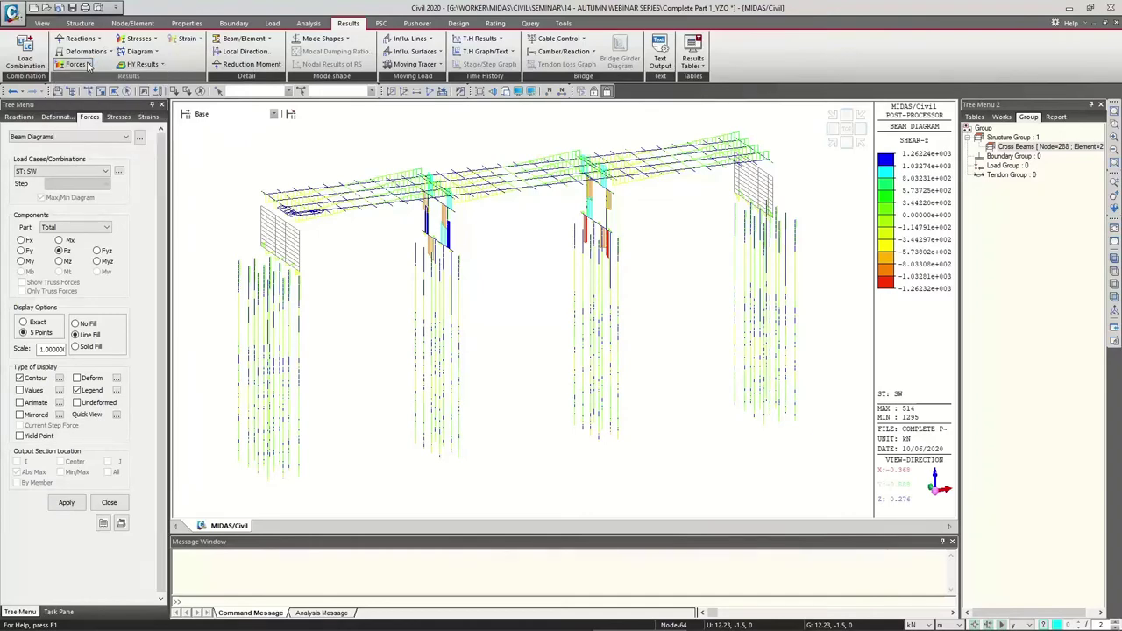
click(87, 65)
click(96, 120)
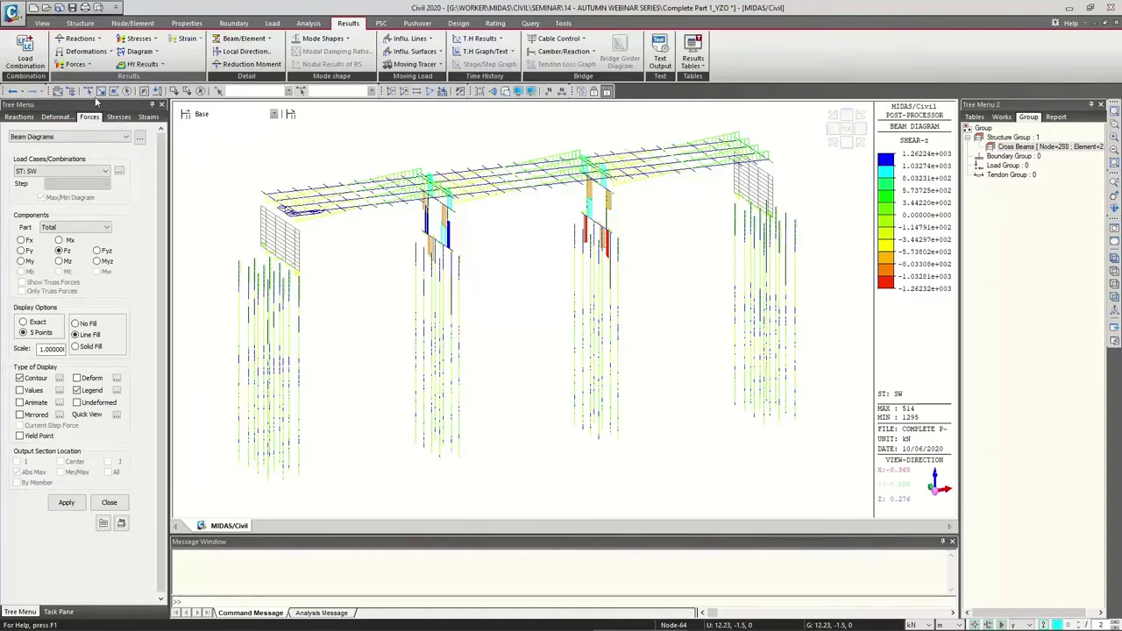
click(88, 65)
click(87, 94)
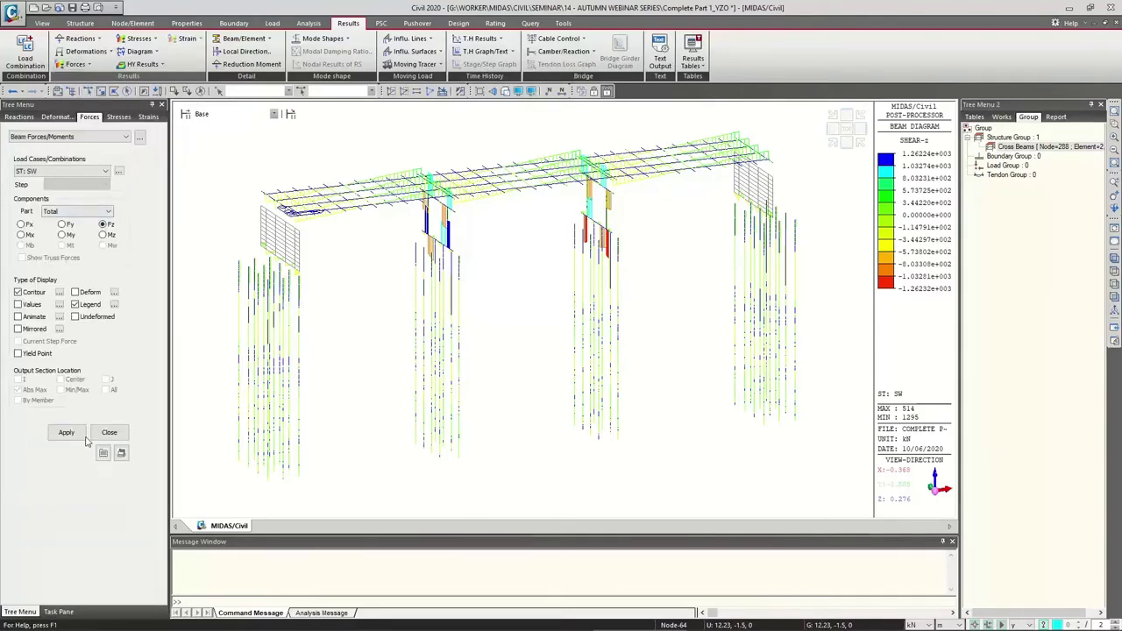
click(70, 434)
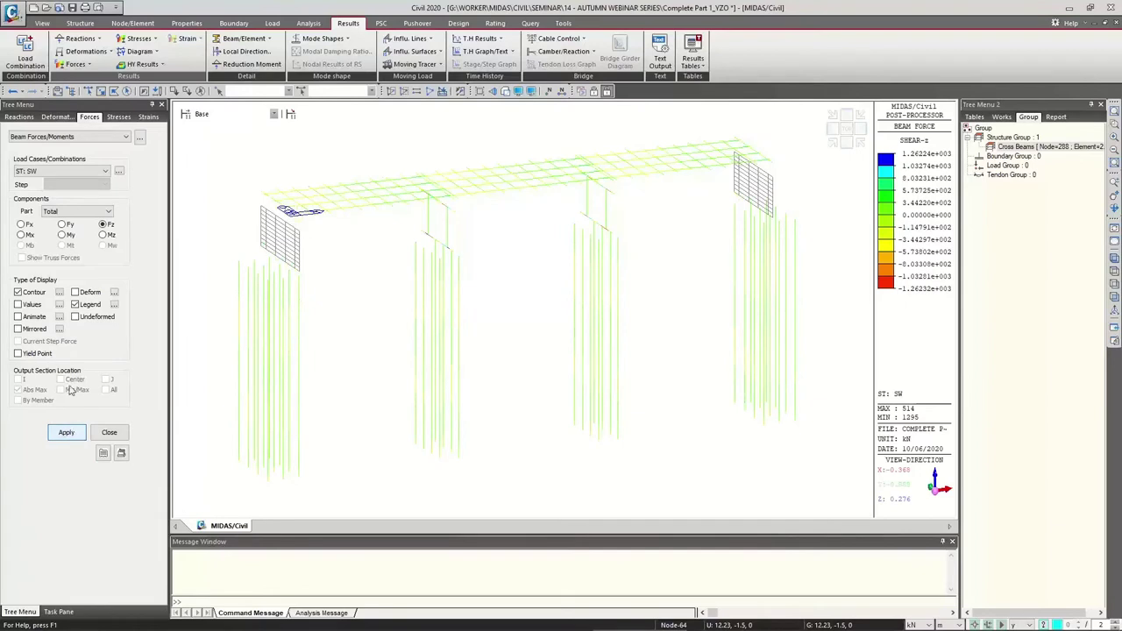
click(67, 431)
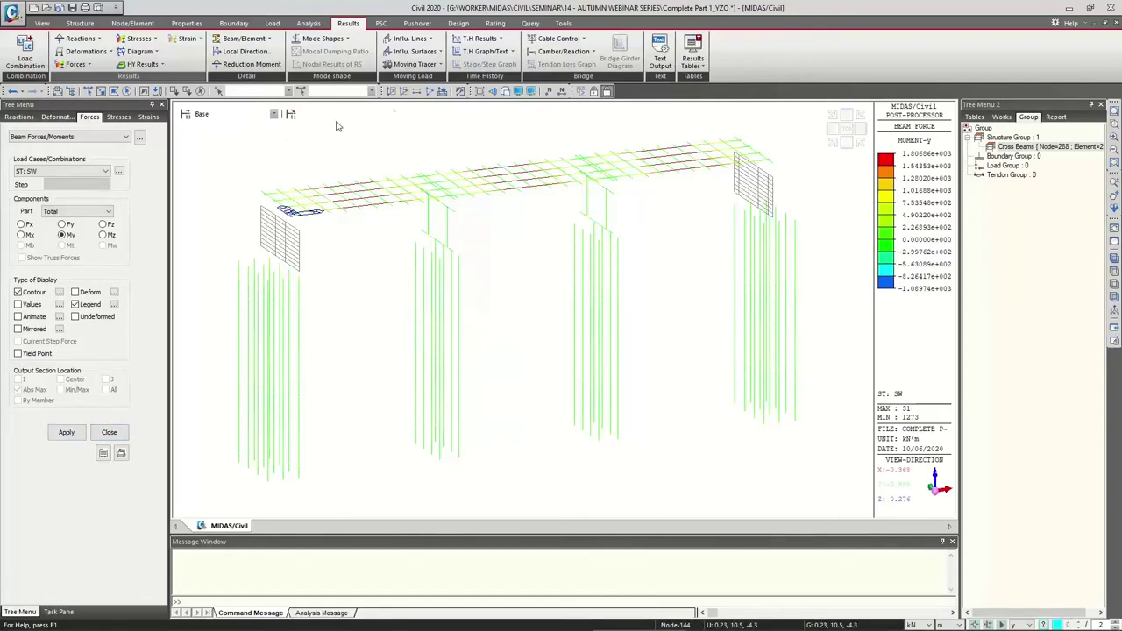
Clear the beam force contours to return to the plain wireframe model and activate single selection.
click(441, 66)
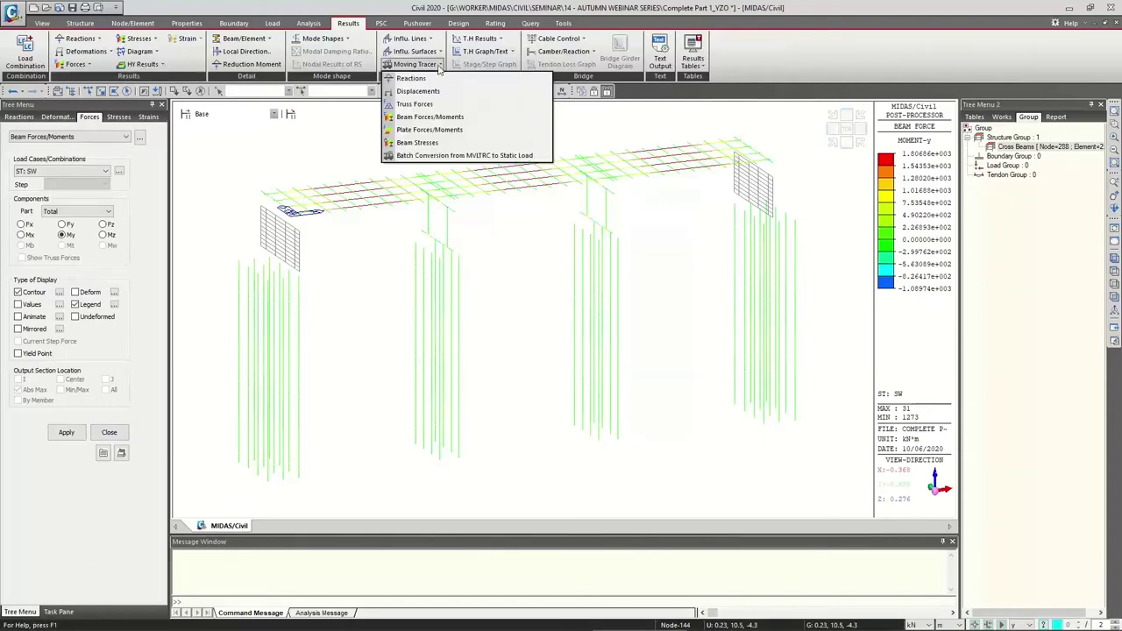
click(430, 116)
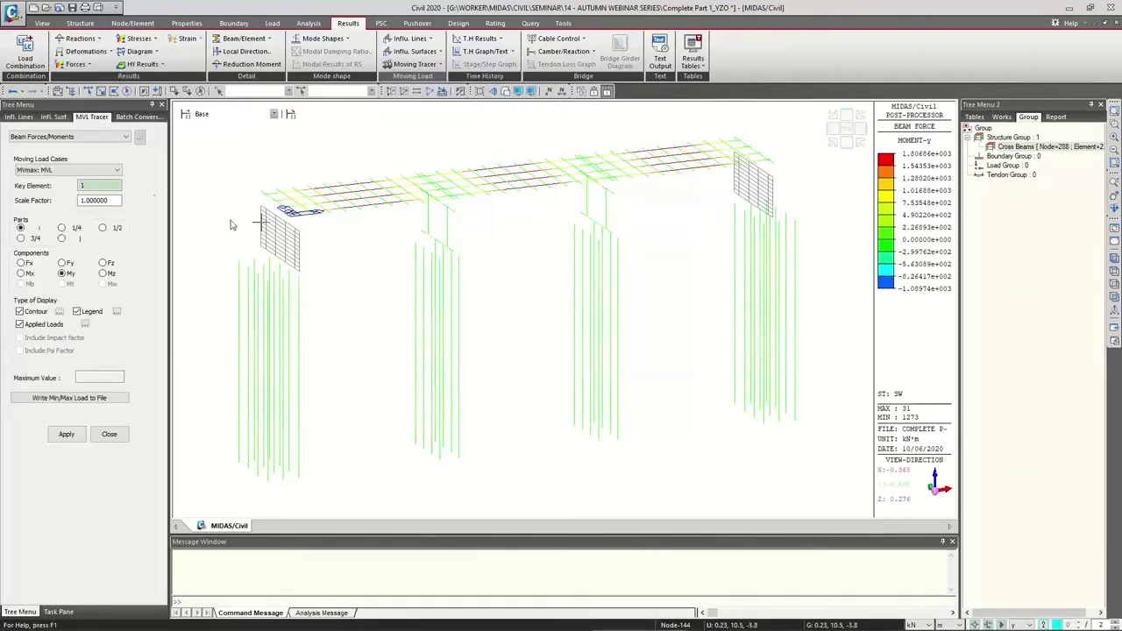
scroll(512, 171, up, 5)
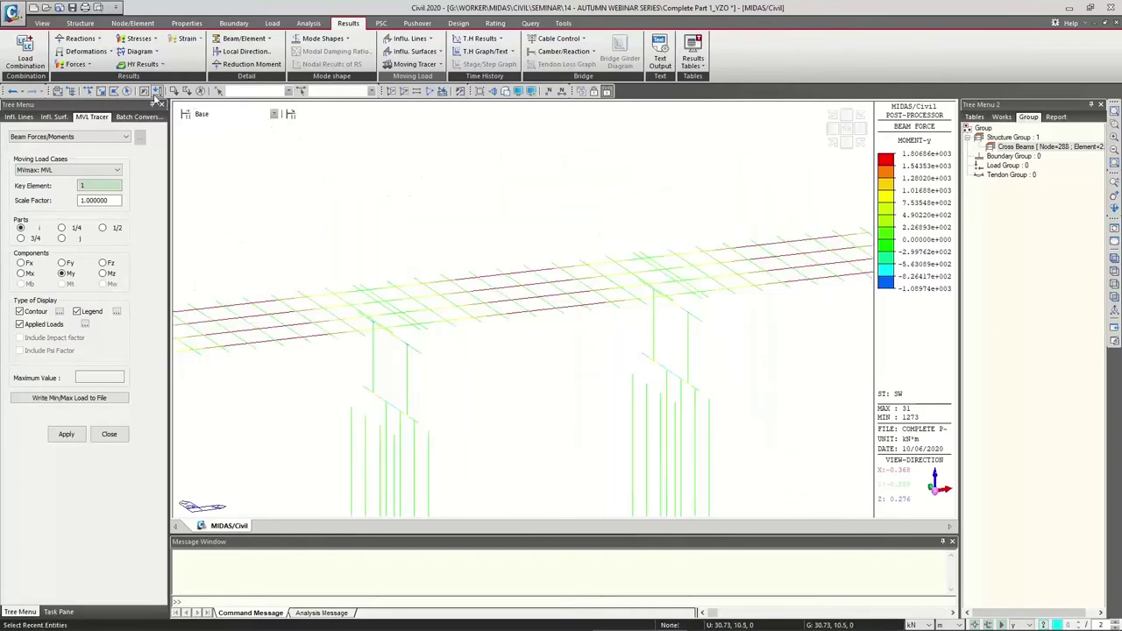
click(89, 92)
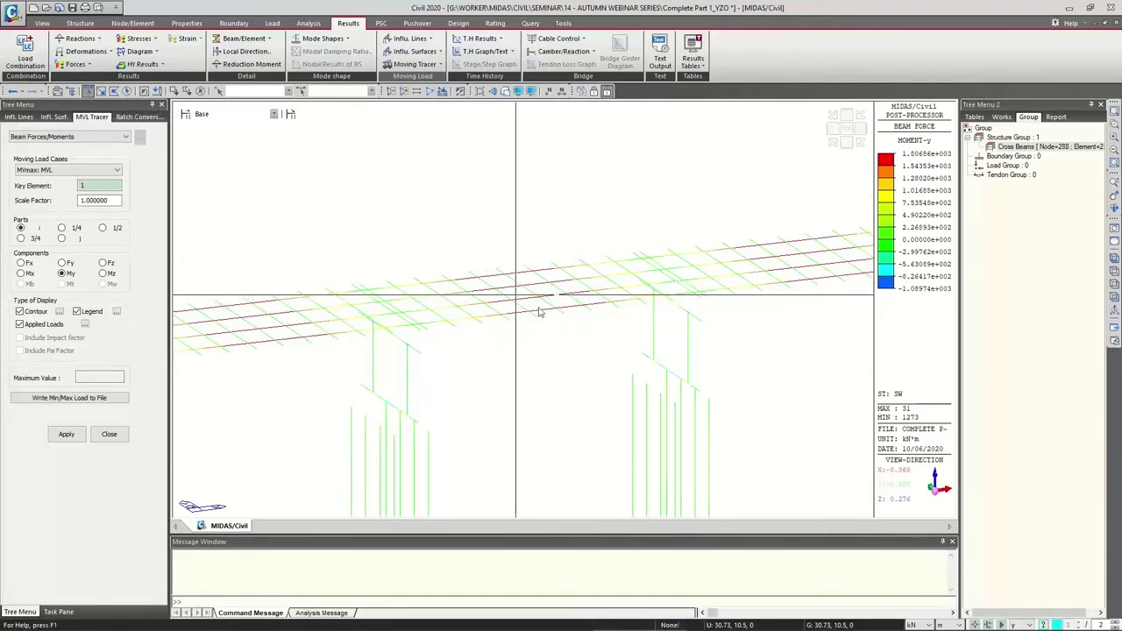
scroll(529, 305, up, 2)
scroll(528, 304, up, 1)
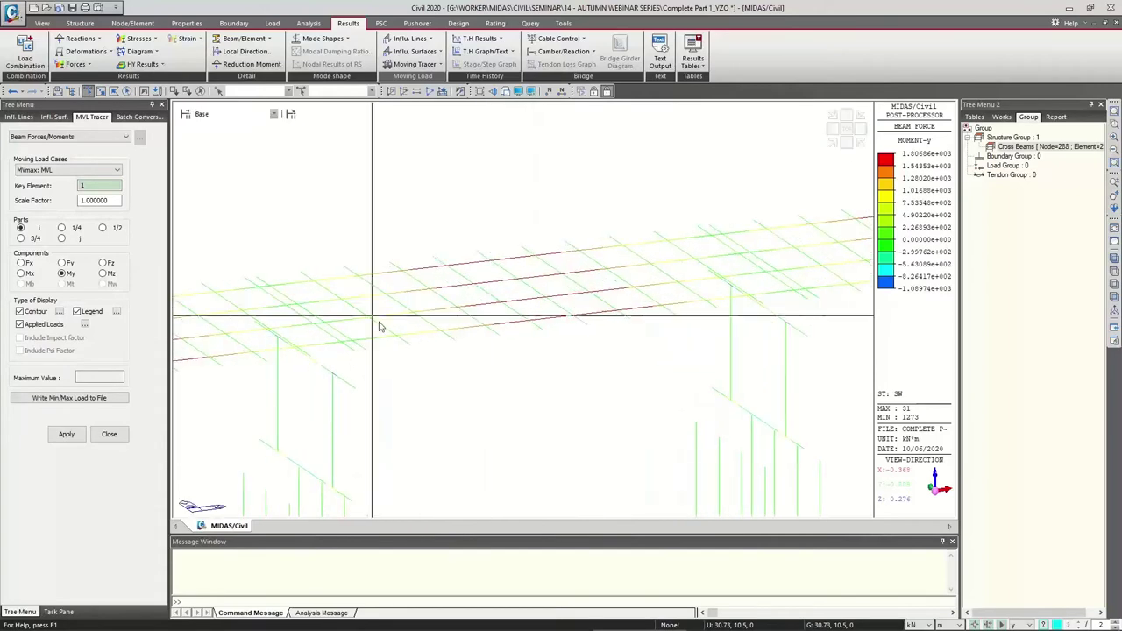
click(1114, 229)
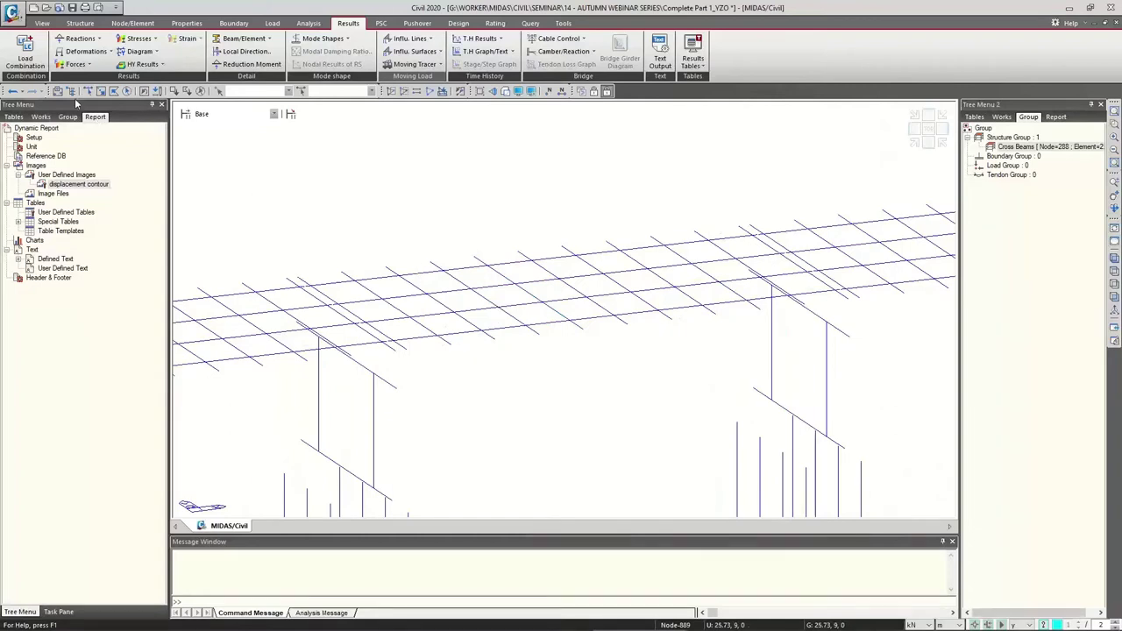
click(88, 91)
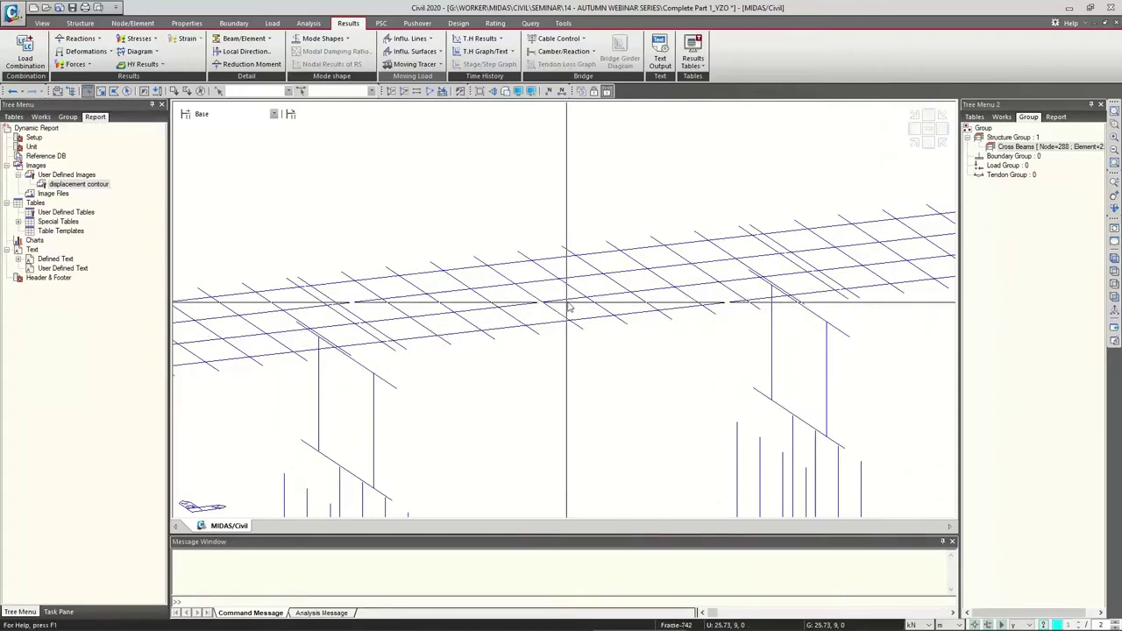
click(484, 298)
click(540, 308)
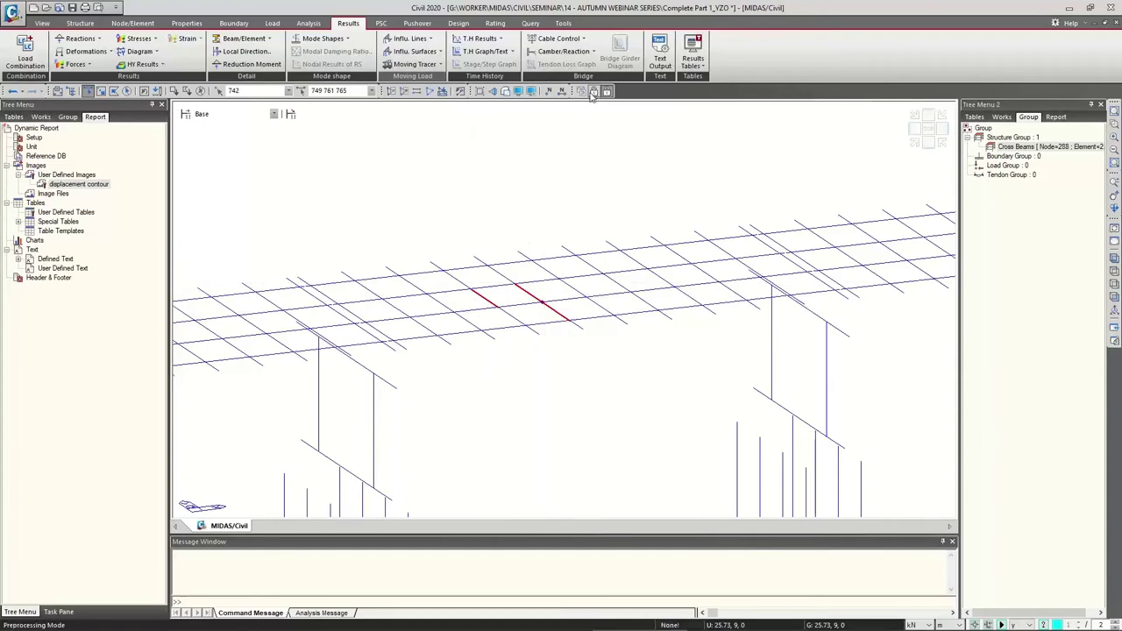
click(592, 92)
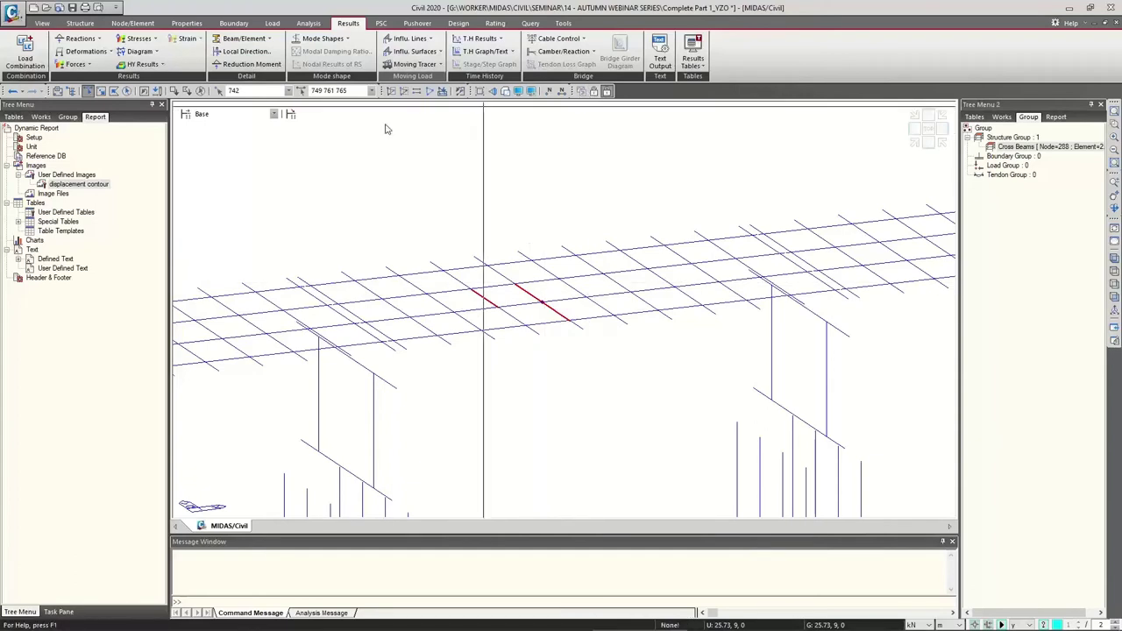
click(494, 303)
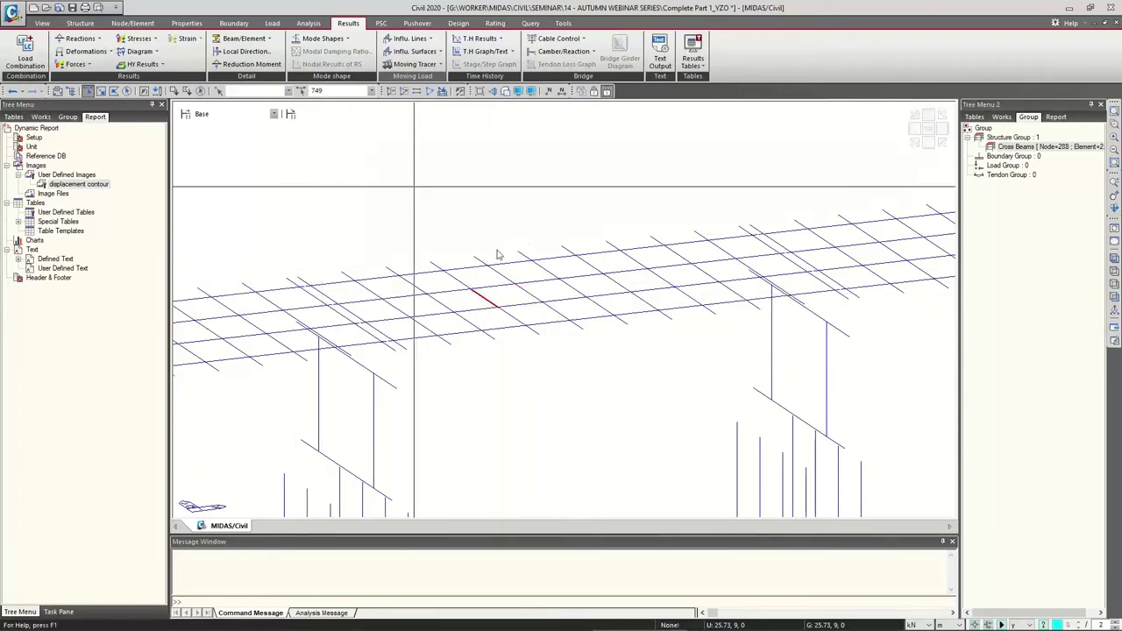
click(487, 303)
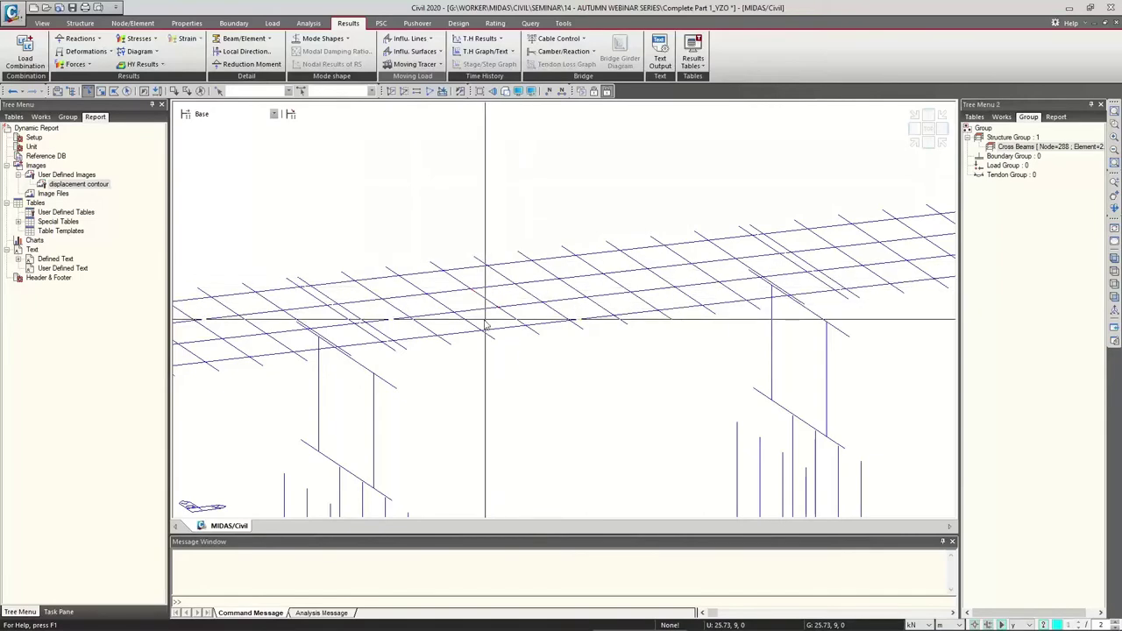
scroll(487, 325, down, 2)
click(430, 301)
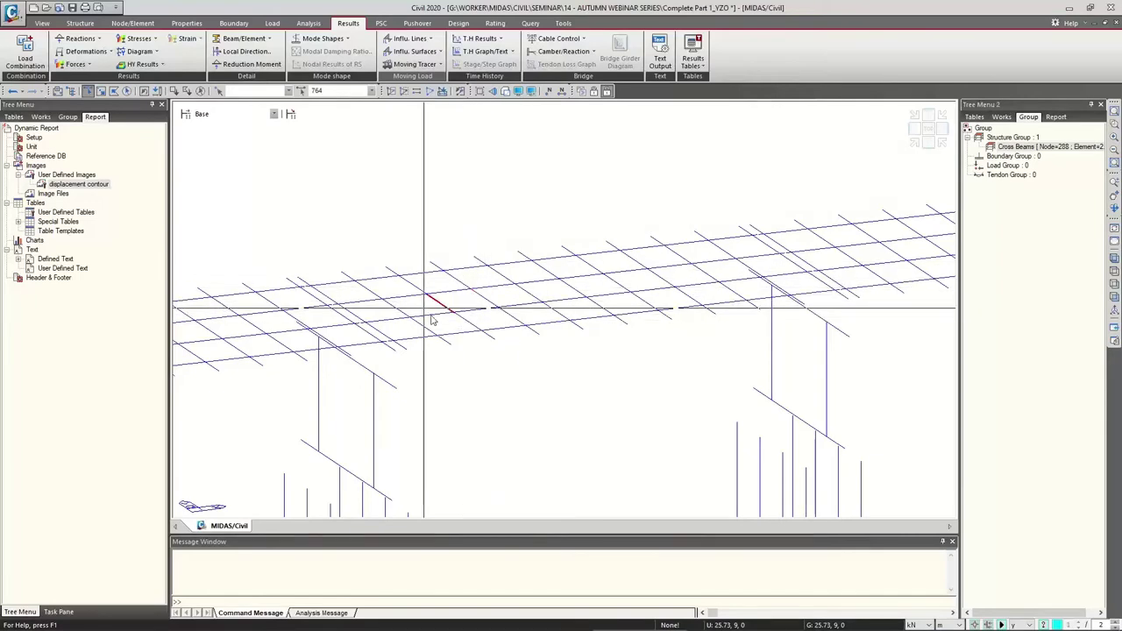
scroll(483, 326, down, 2)
click(480, 324)
click(446, 306)
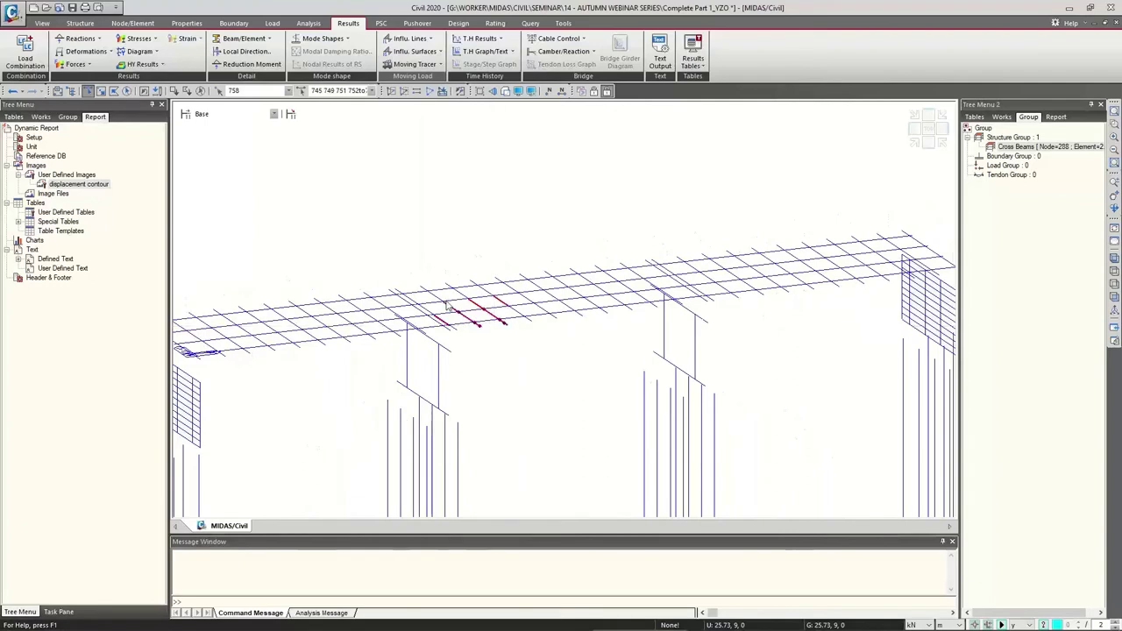
click(498, 321)
click(498, 273)
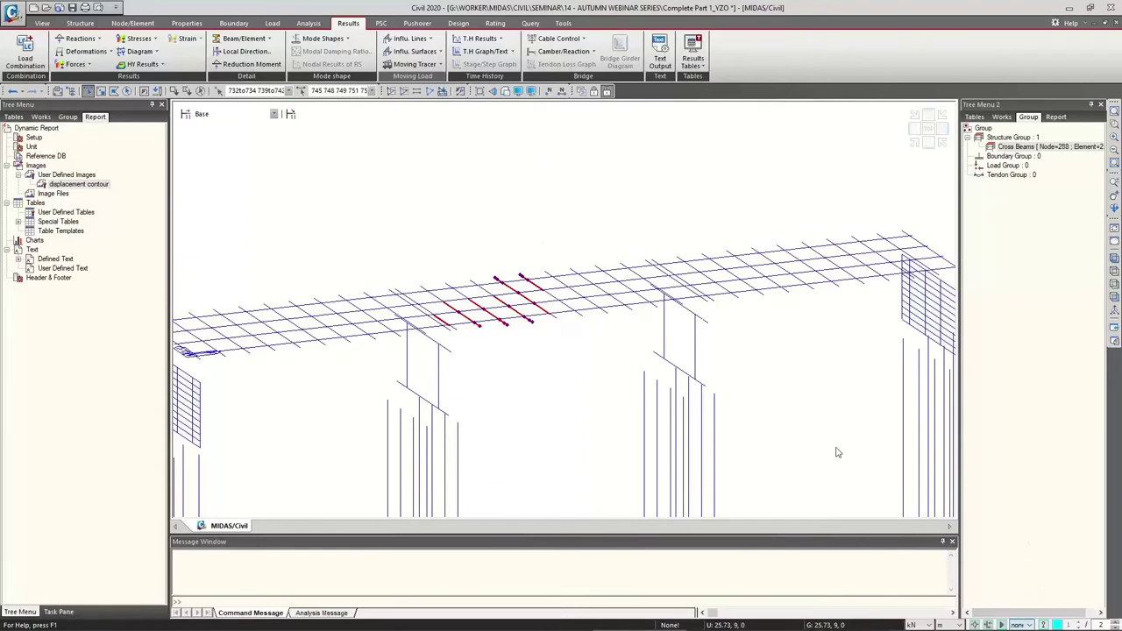
click(309, 193)
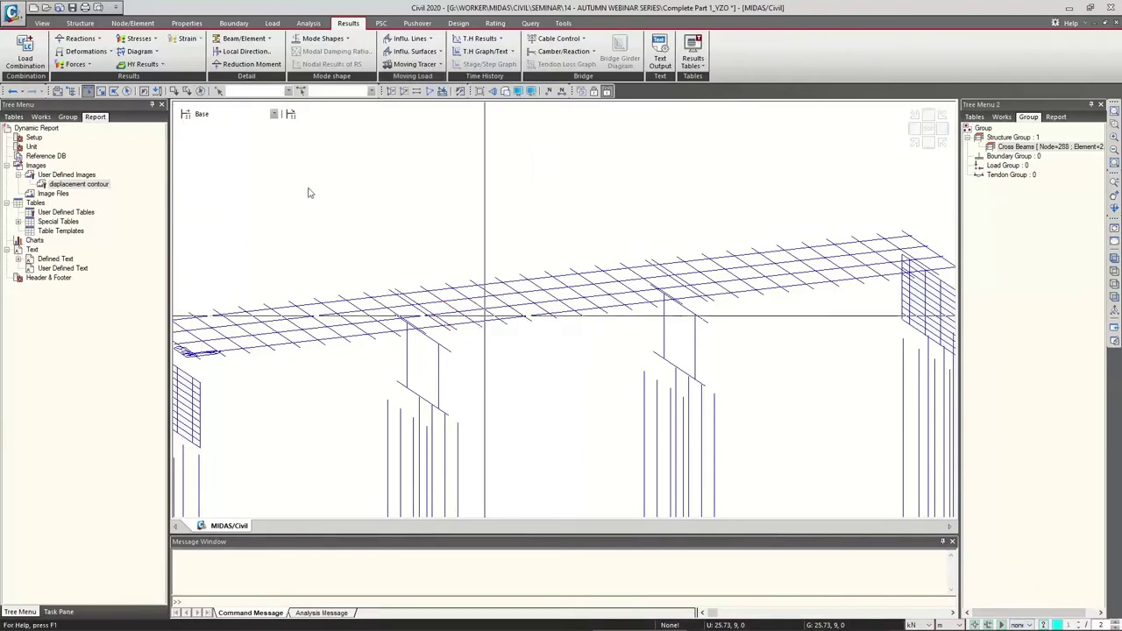
Select the mid-span girder element 730 and set it as the key element in the Beam Forces/Moments moving tracer.
click(496, 307)
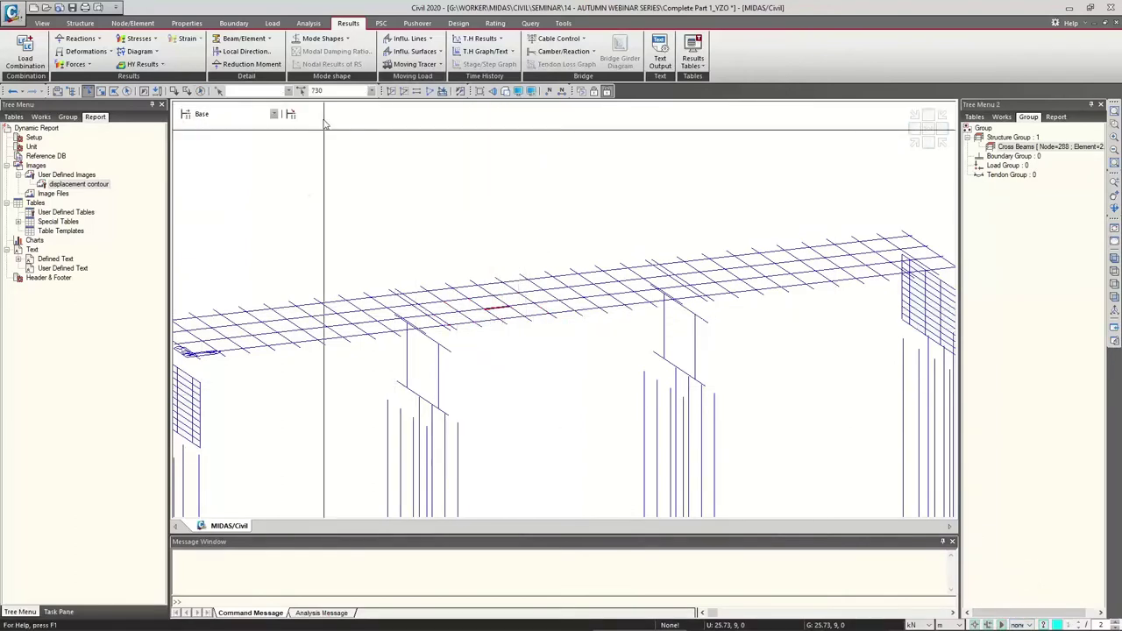
click(416, 64)
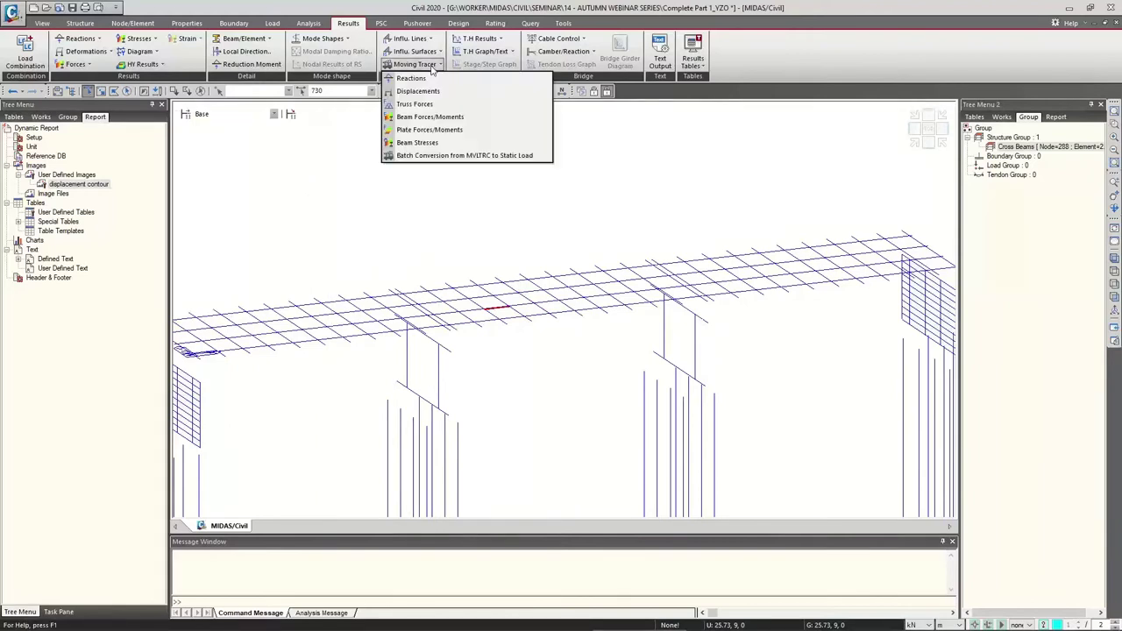
click(429, 118)
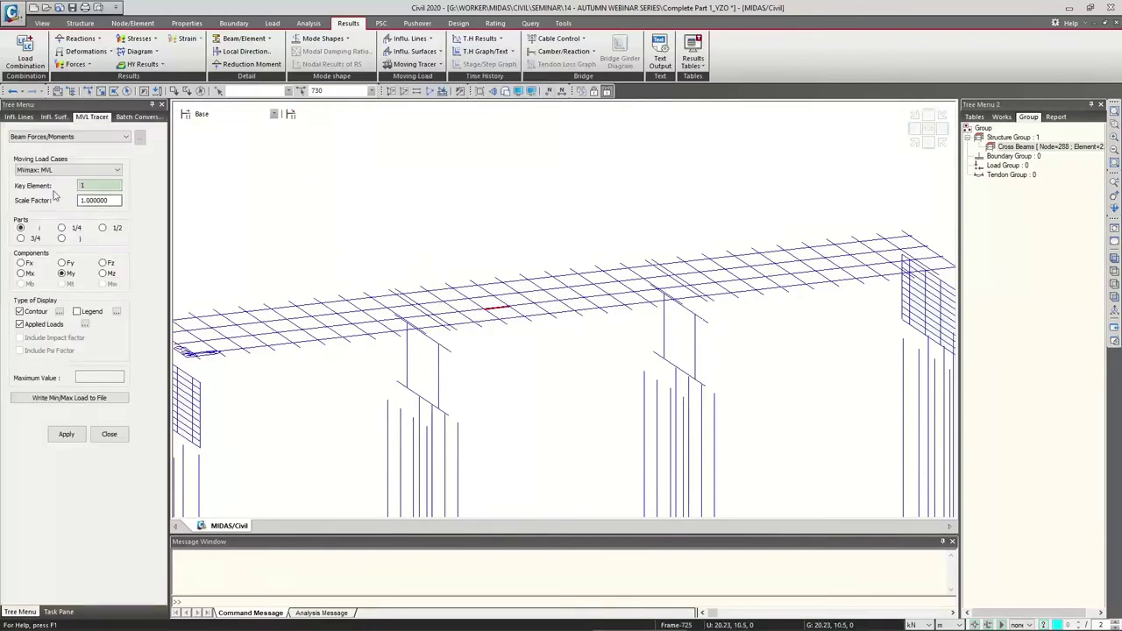
click(99, 185)
text(730)
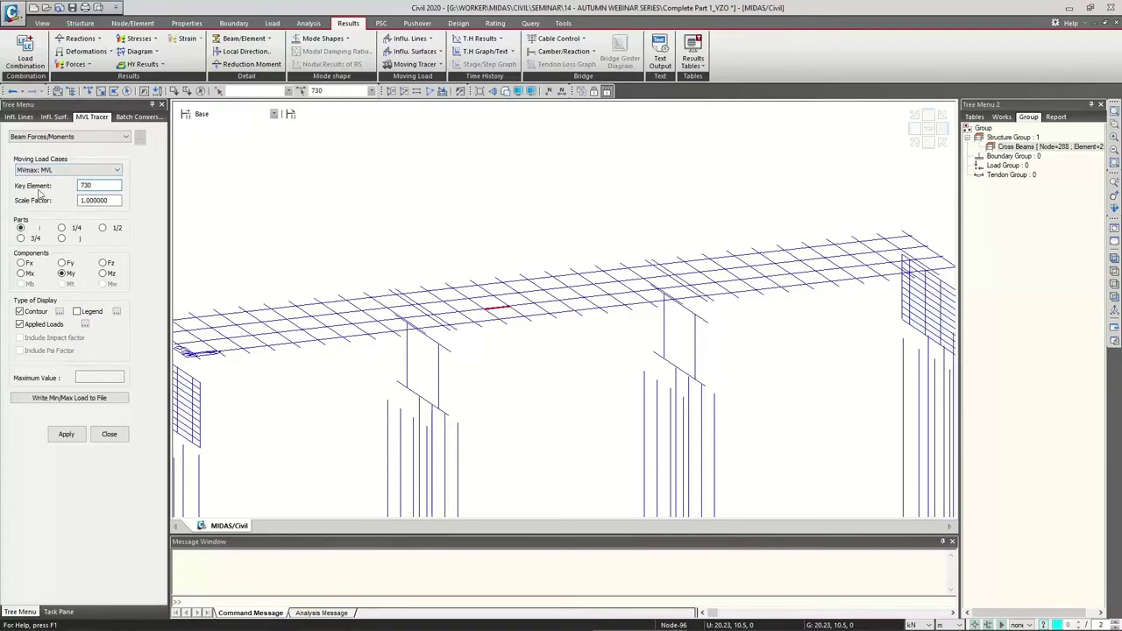
Trace the MVmax: MVL load position governing the My moment at part i of element 730, with contour and applied loads.
click(67, 434)
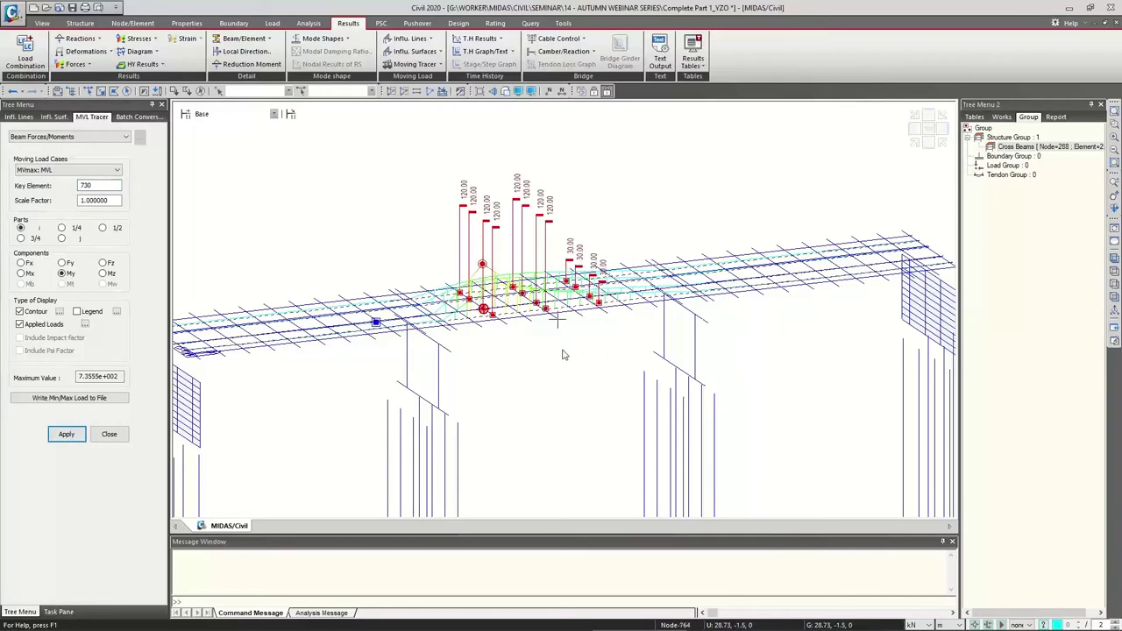
mouse_move(563, 354)
ctrl+middle_down()
mouse_move(535, 345)
mouse_move(561, 351)
ctrl+middle_up()
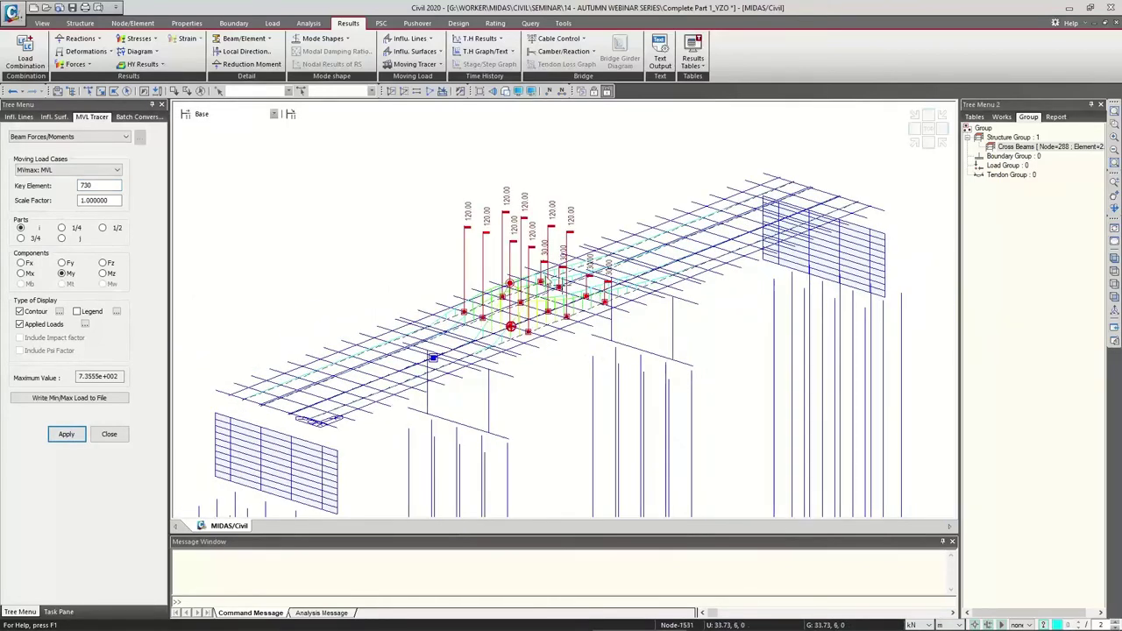
ctrl+middle_drag(539, 350, 547, 293)
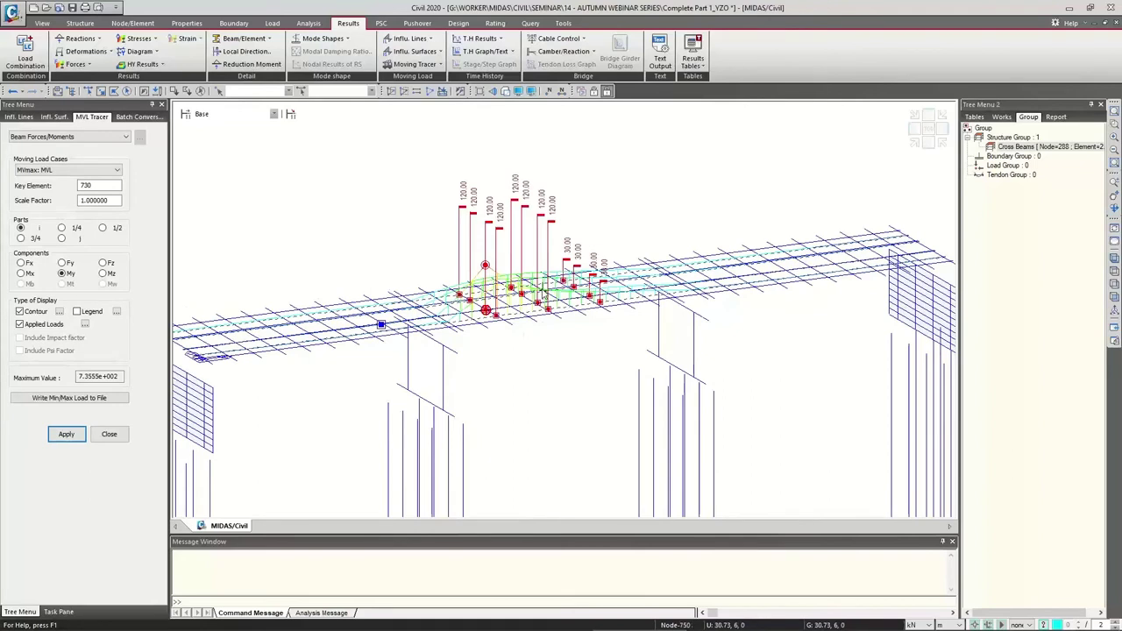
Trace the load position for moving load case MVmin: MVL on the same key element 730.
click(69, 169)
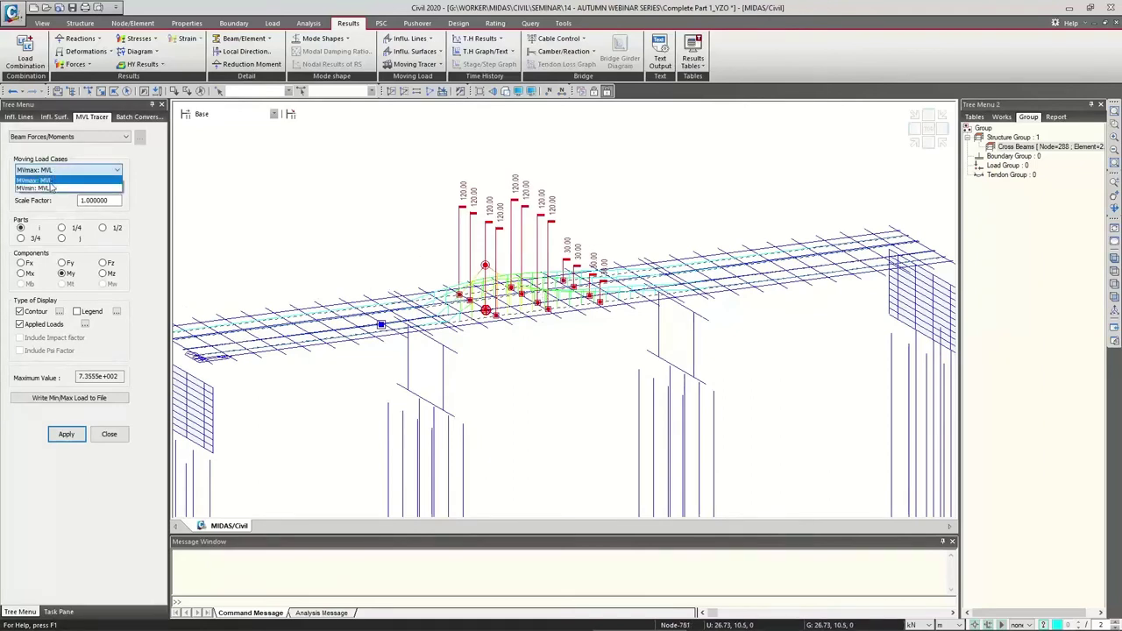
click(44, 185)
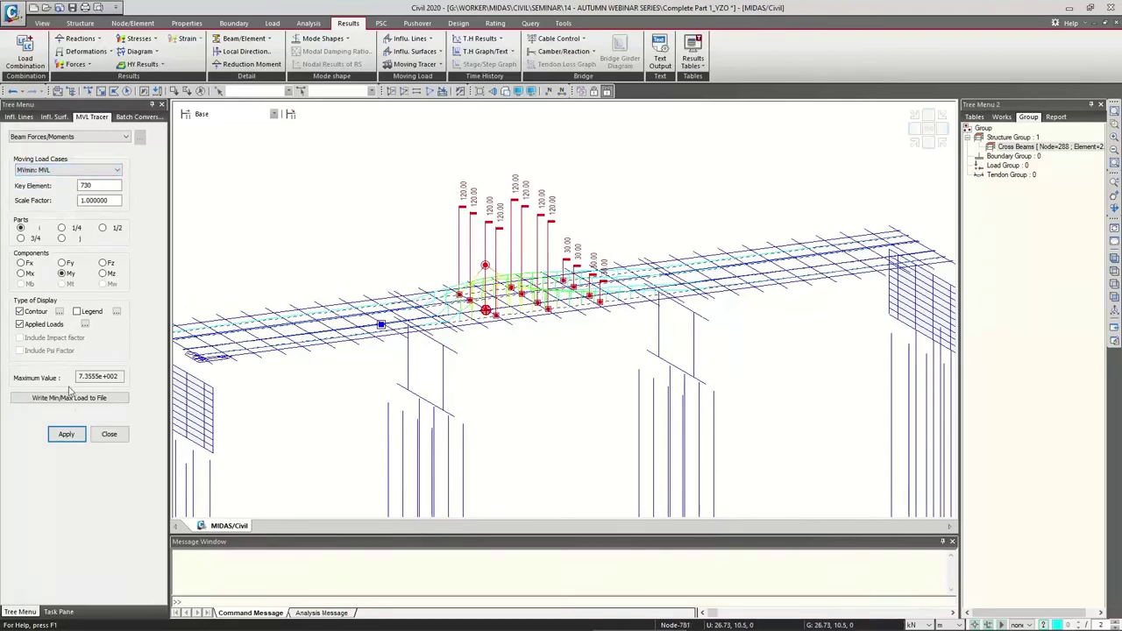
click(66, 436)
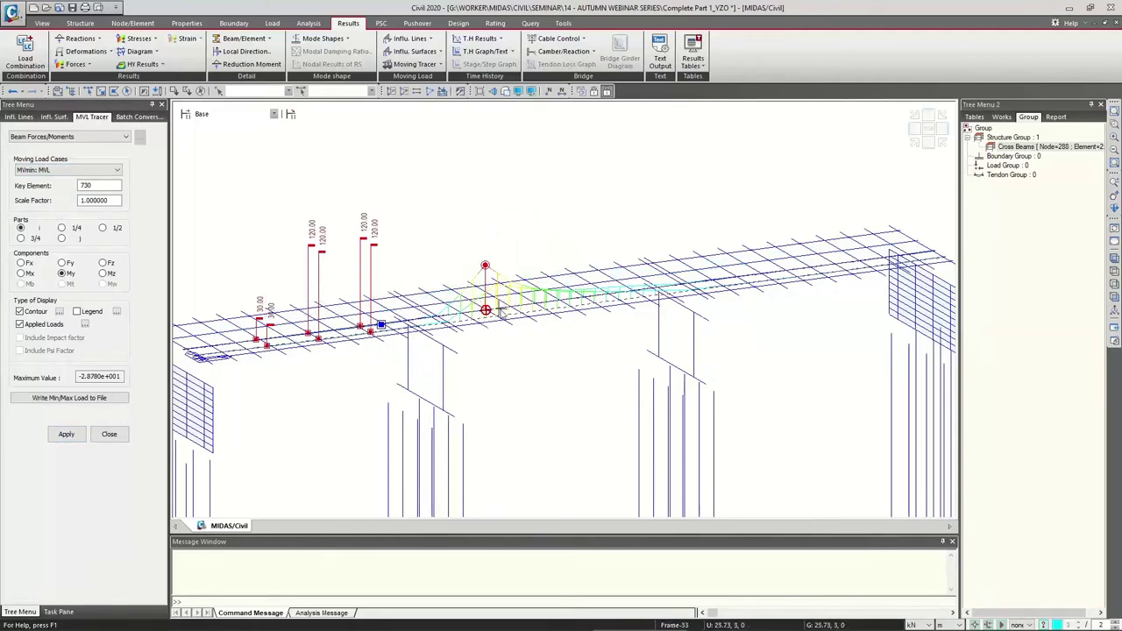
Trace the MVmin: MVL load position for My with girder element 1516 as the key element, and close the tracer.
scroll(589, 299, up, 4)
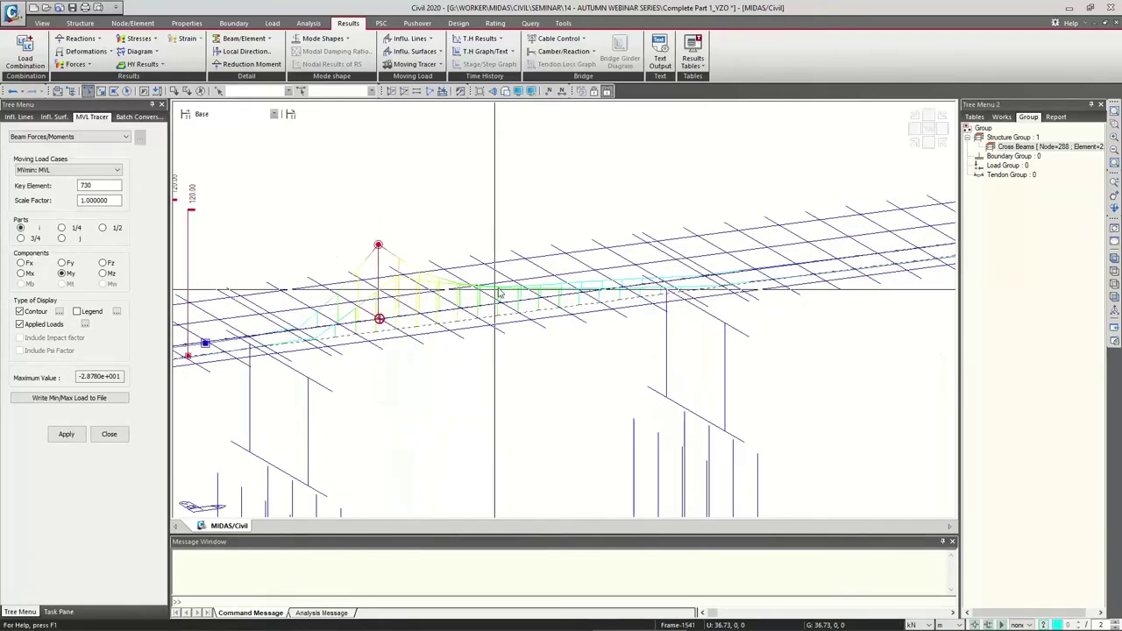
click(617, 268)
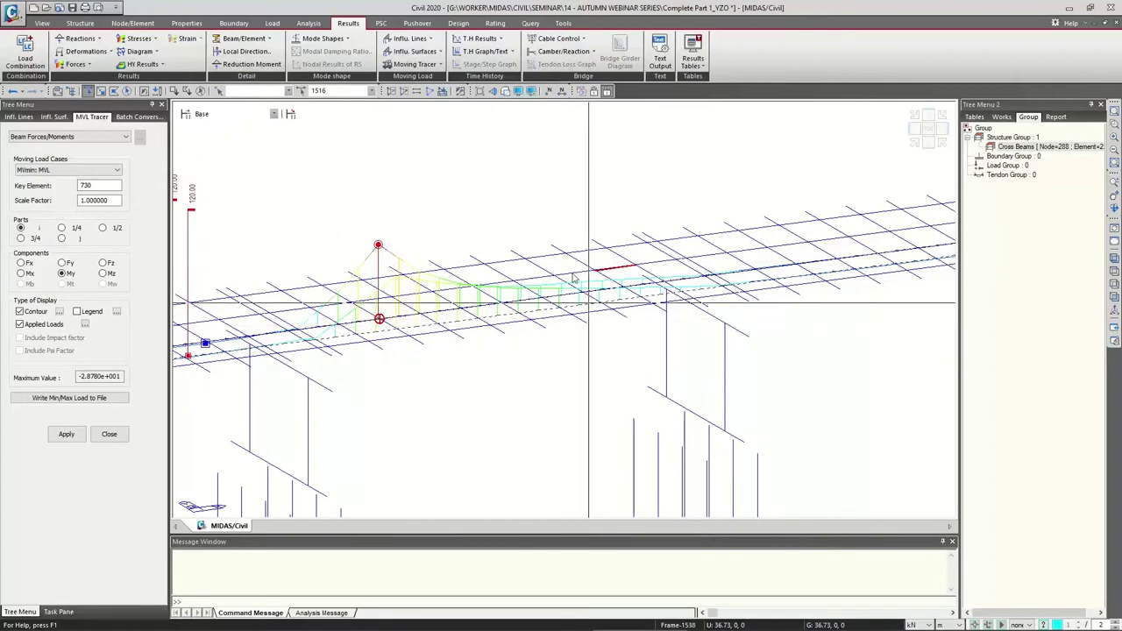
click(87, 185)
text(1516)
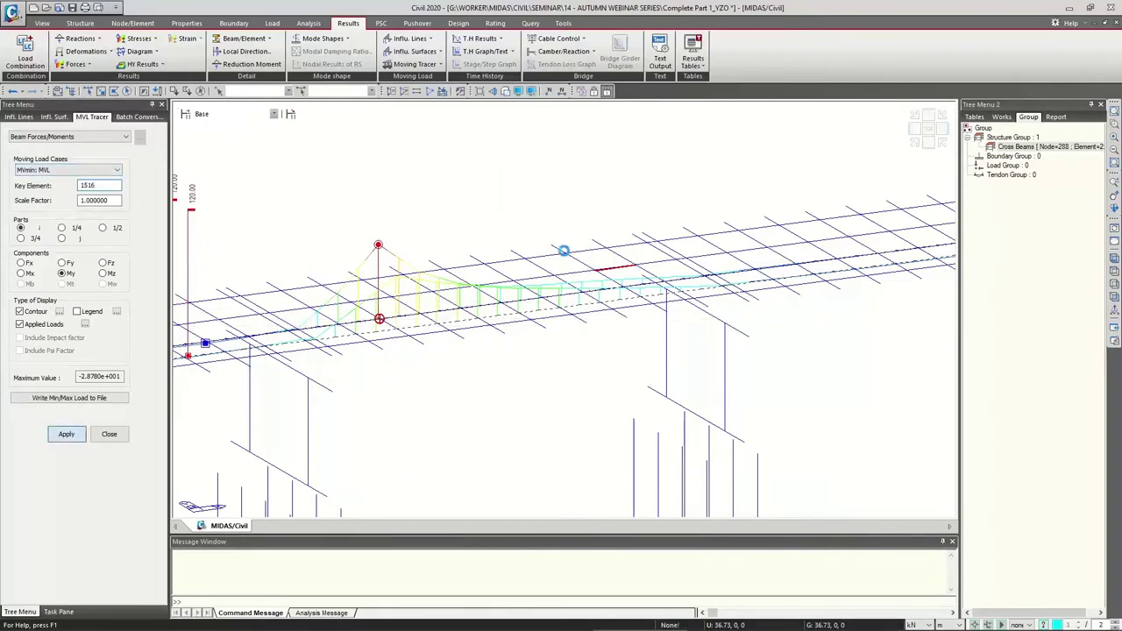
drag(563, 251, 661, 329)
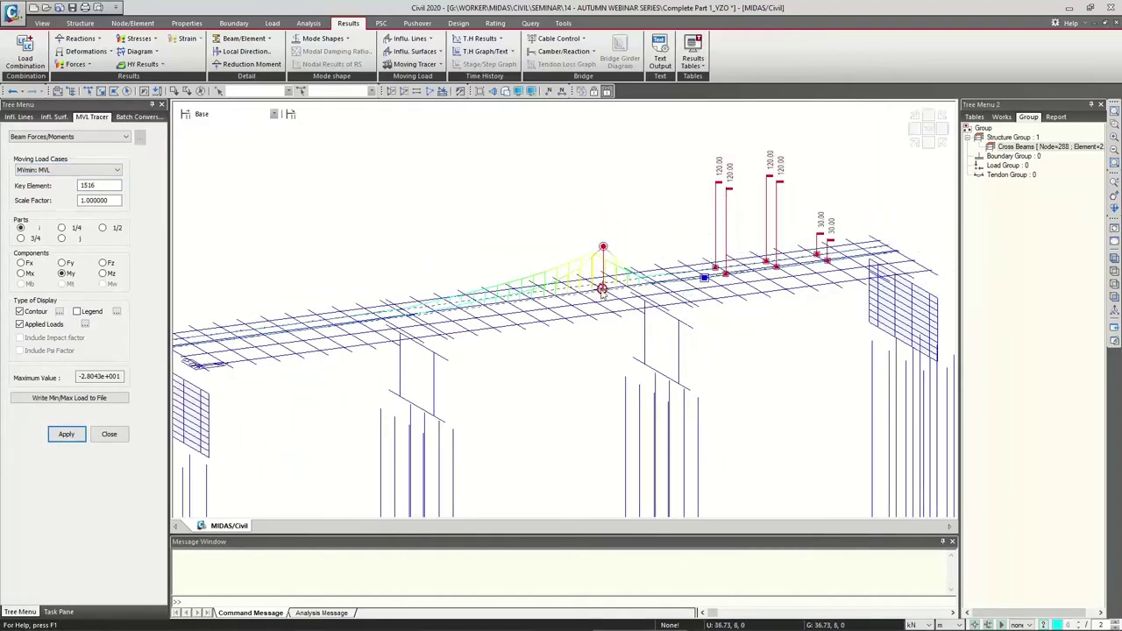
mouse_move(611, 298)
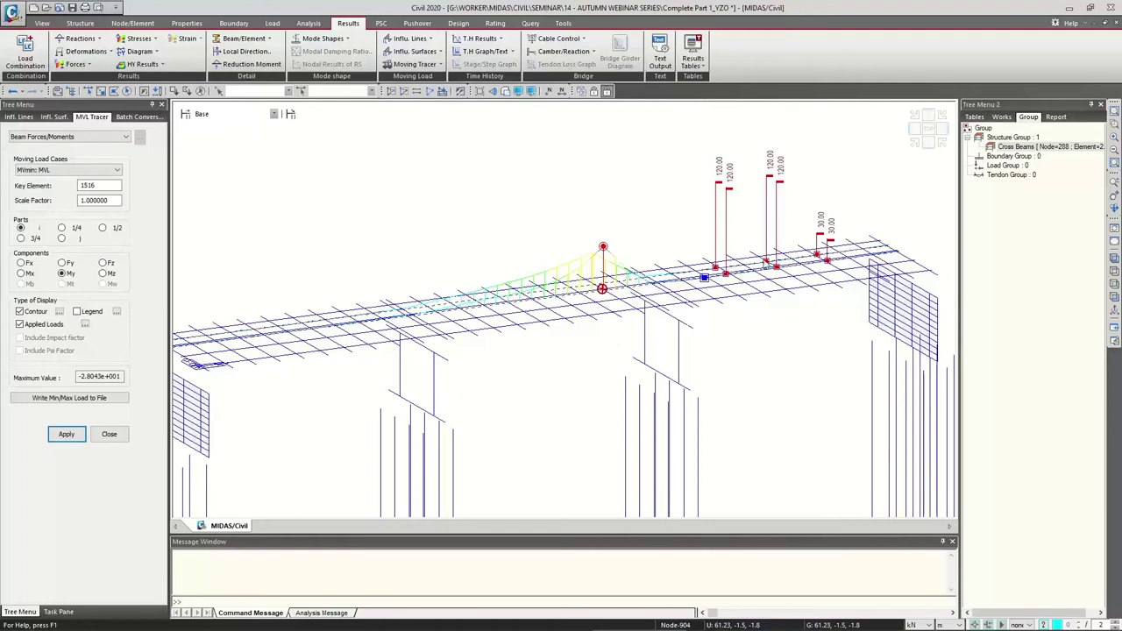
click(108, 435)
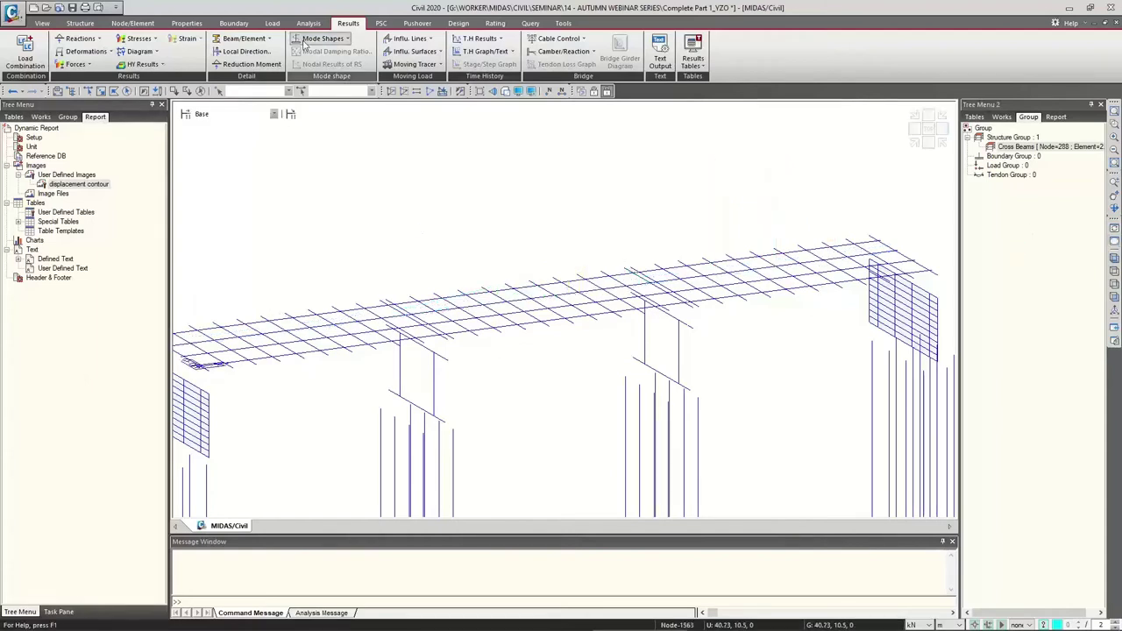
Display the Beam Stresses contour for load case ST: SW with the maximum combined stress and its values.
click(154, 41)
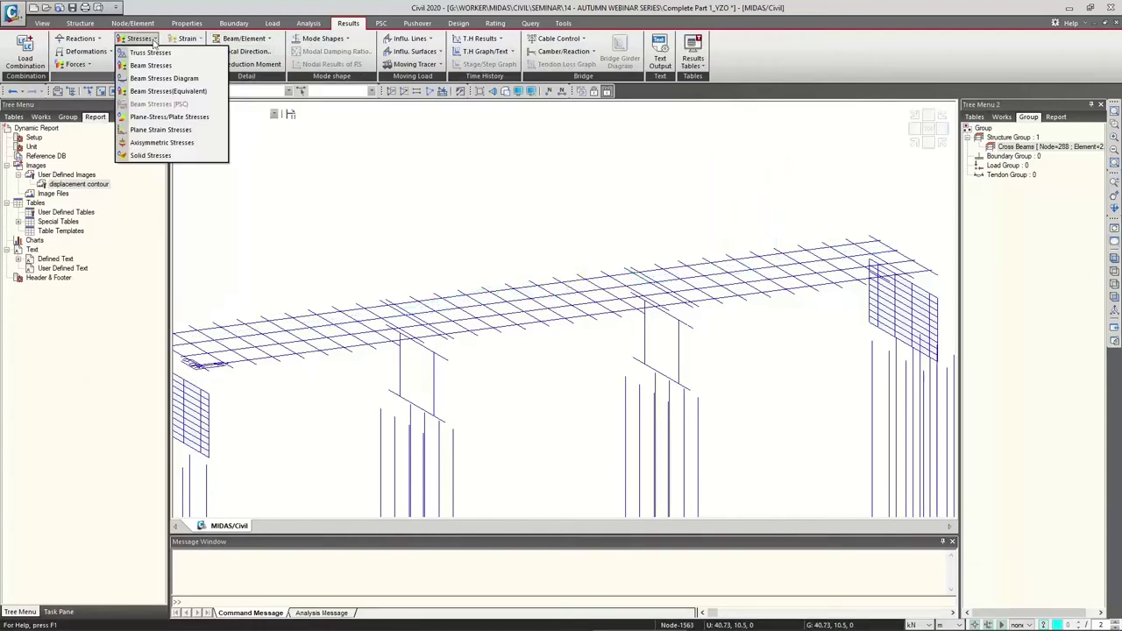
click(159, 80)
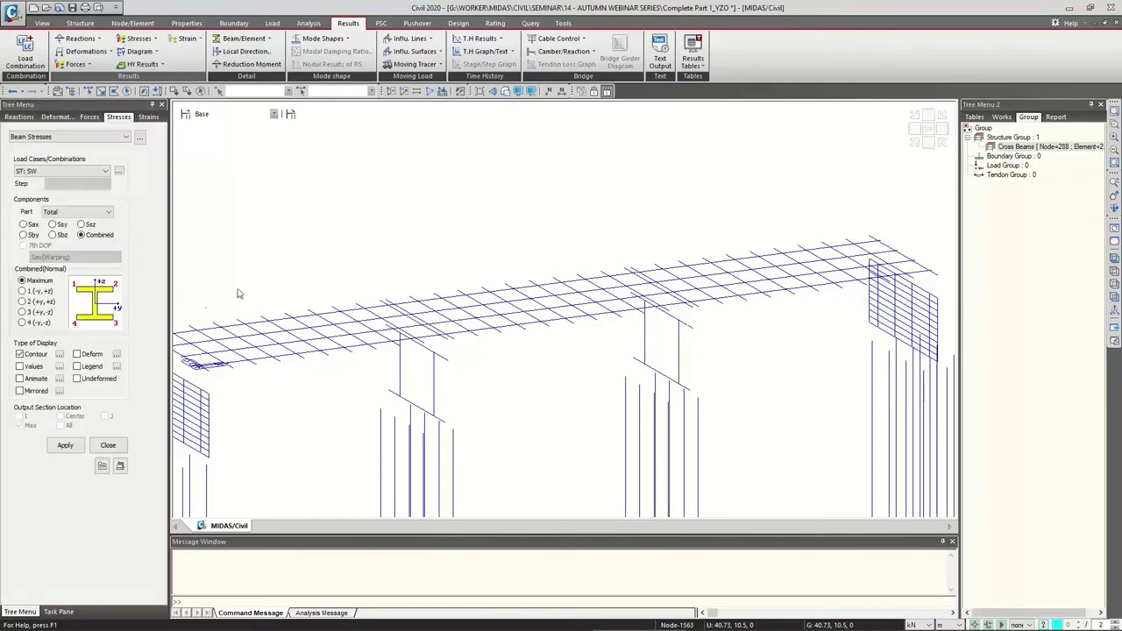
middle_drag(453, 351, 500, 350)
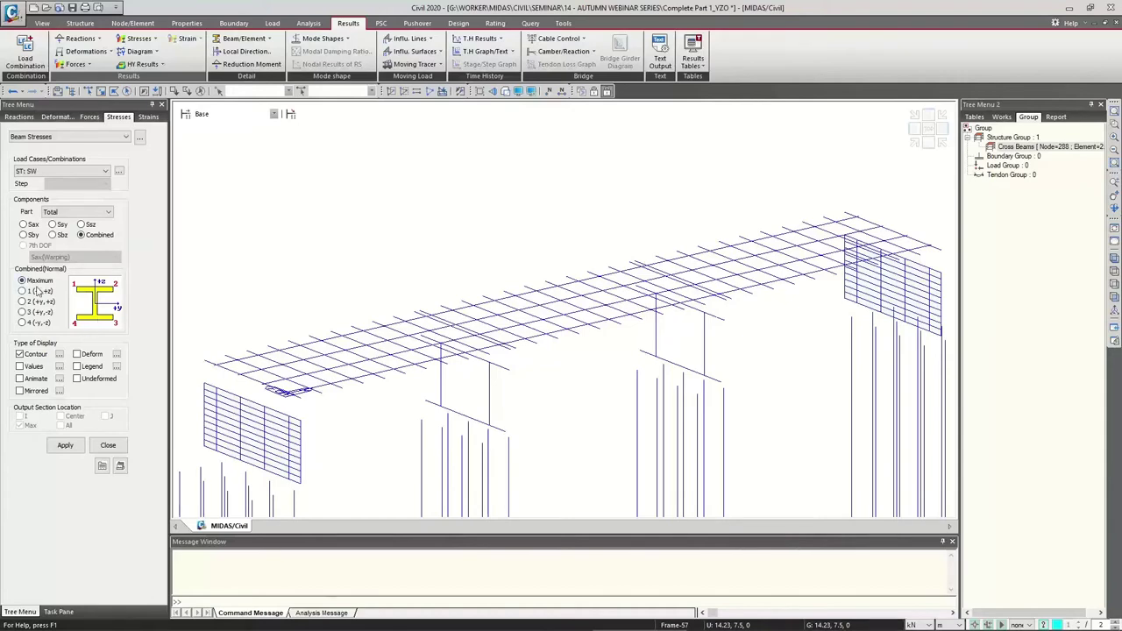
click(63, 446)
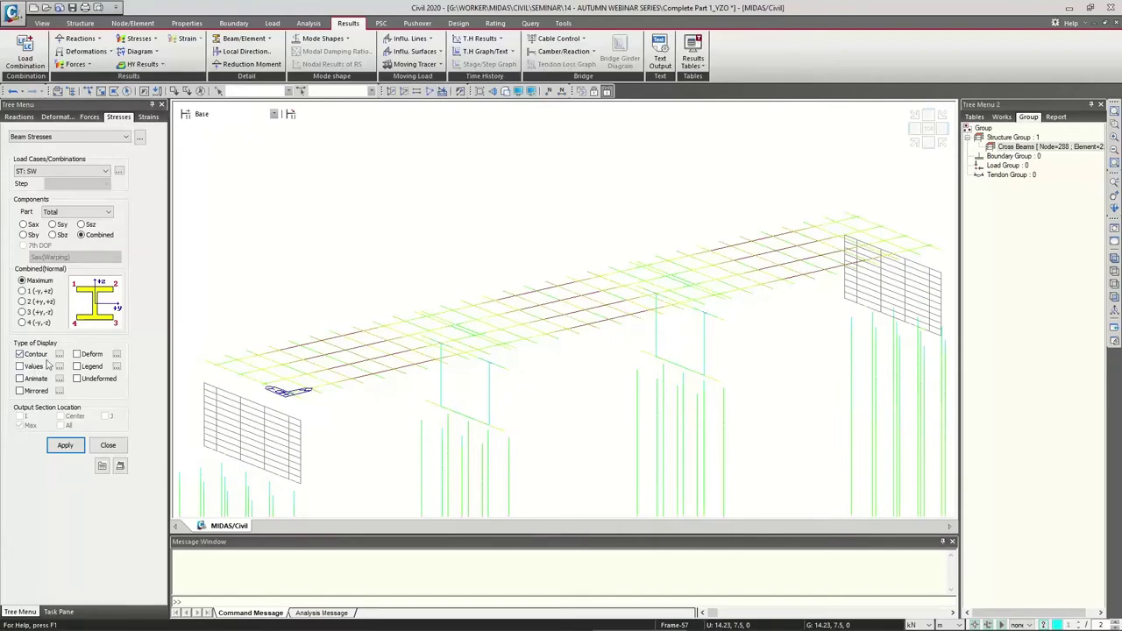
click(35, 366)
click(65, 445)
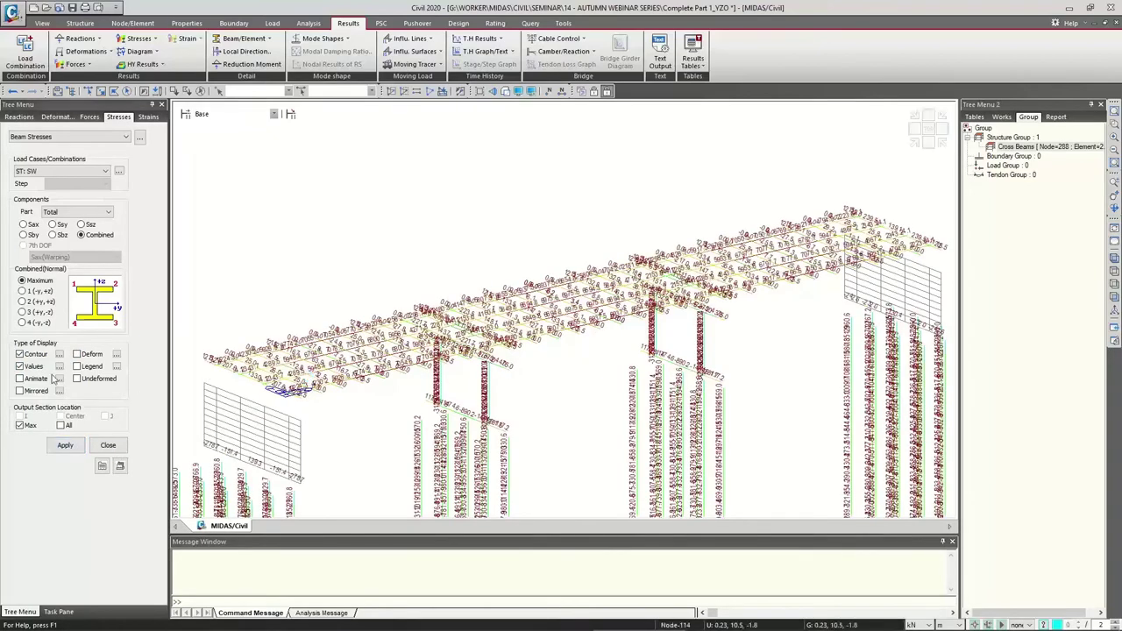
Show the Beam Stresses Diagram of maximum combined stress for ST: SW, with values off and the legend on.
click(138, 38)
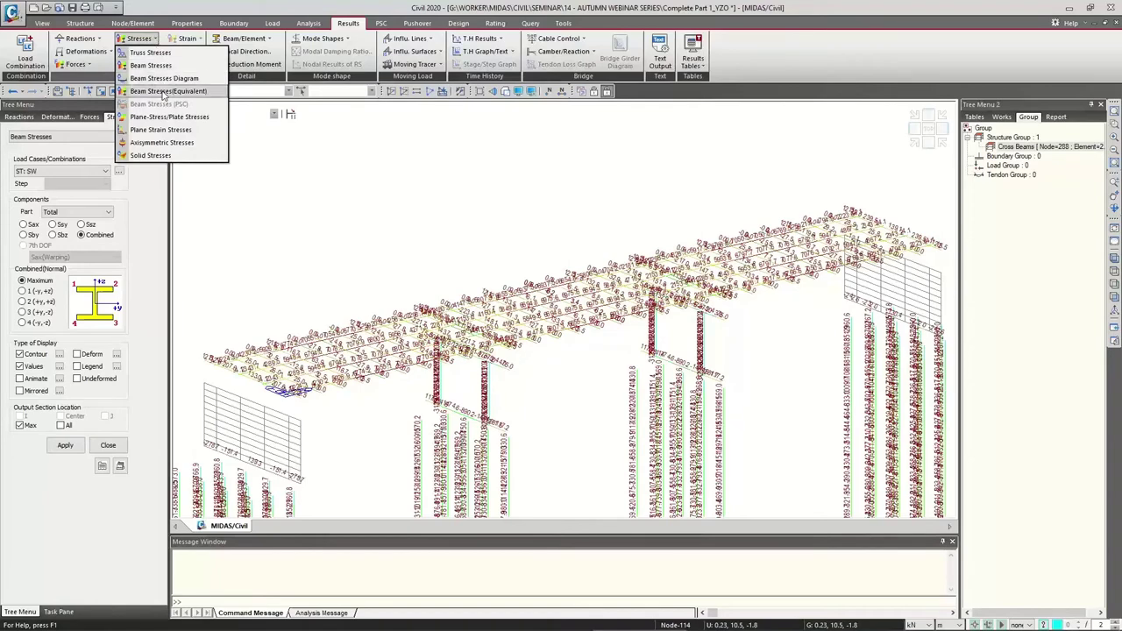
click(164, 78)
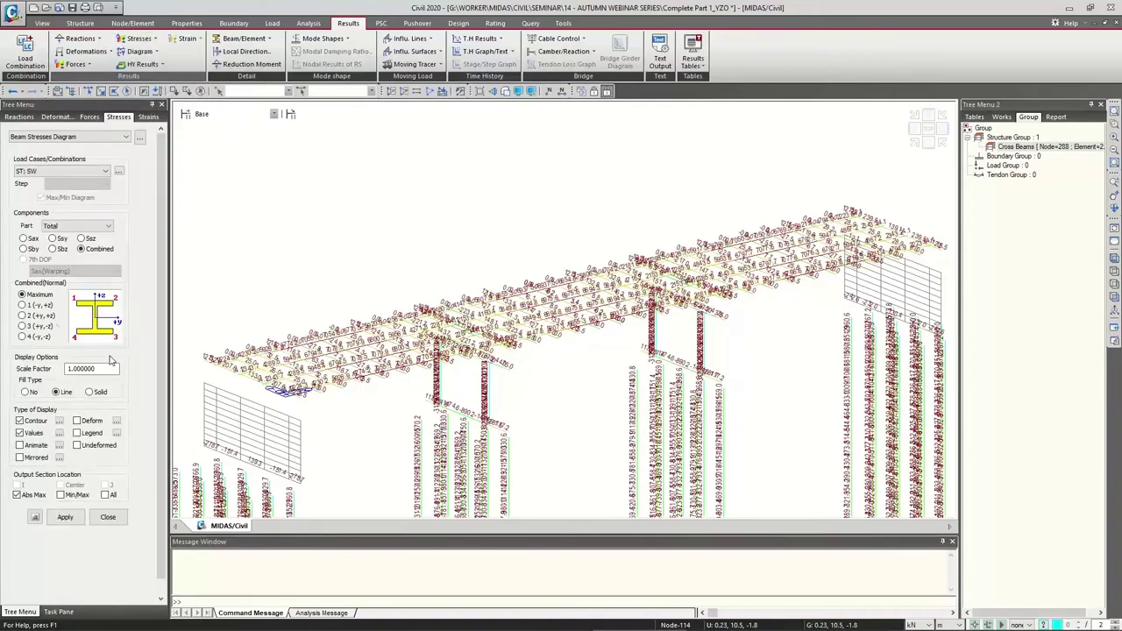
click(21, 433)
click(65, 517)
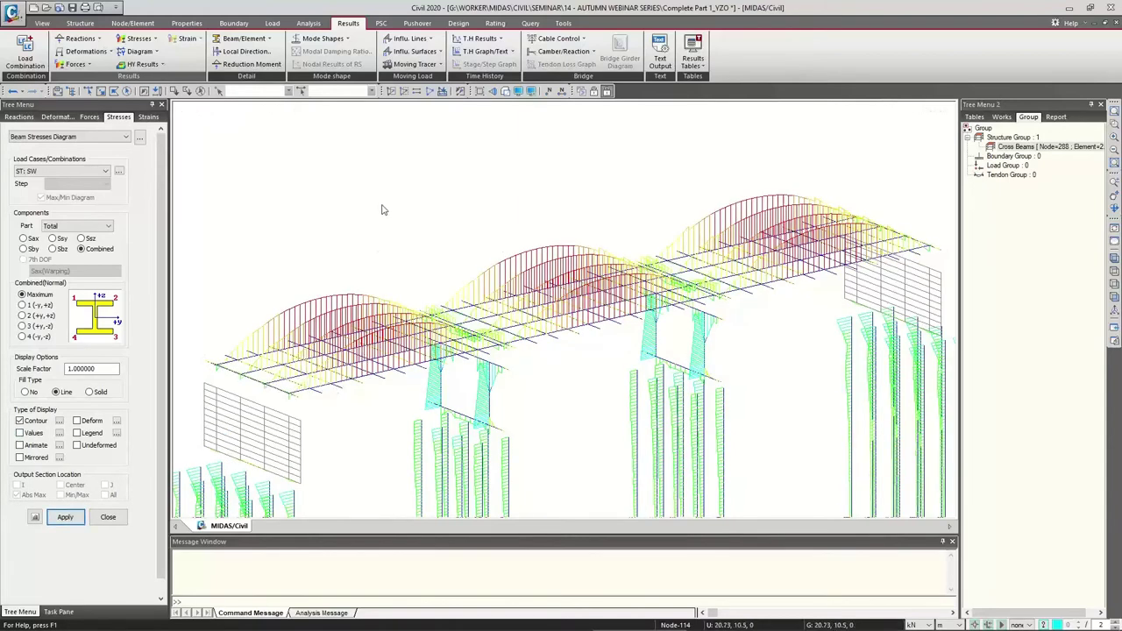
click(77, 433)
click(64, 519)
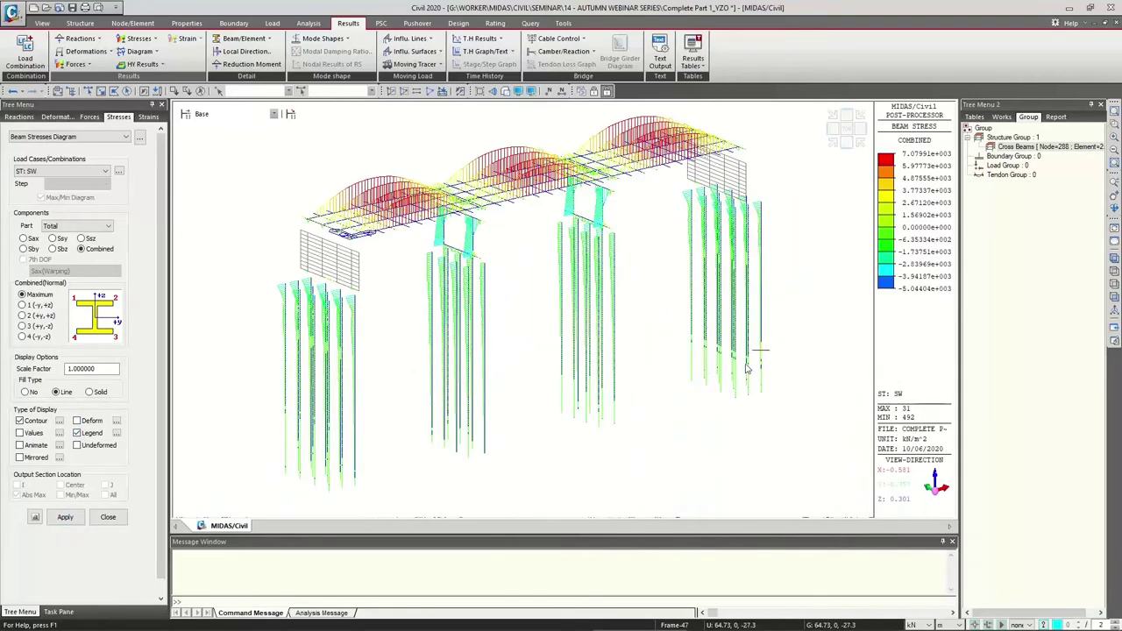
ctrl+middle_drag(617, 375, 624, 379)
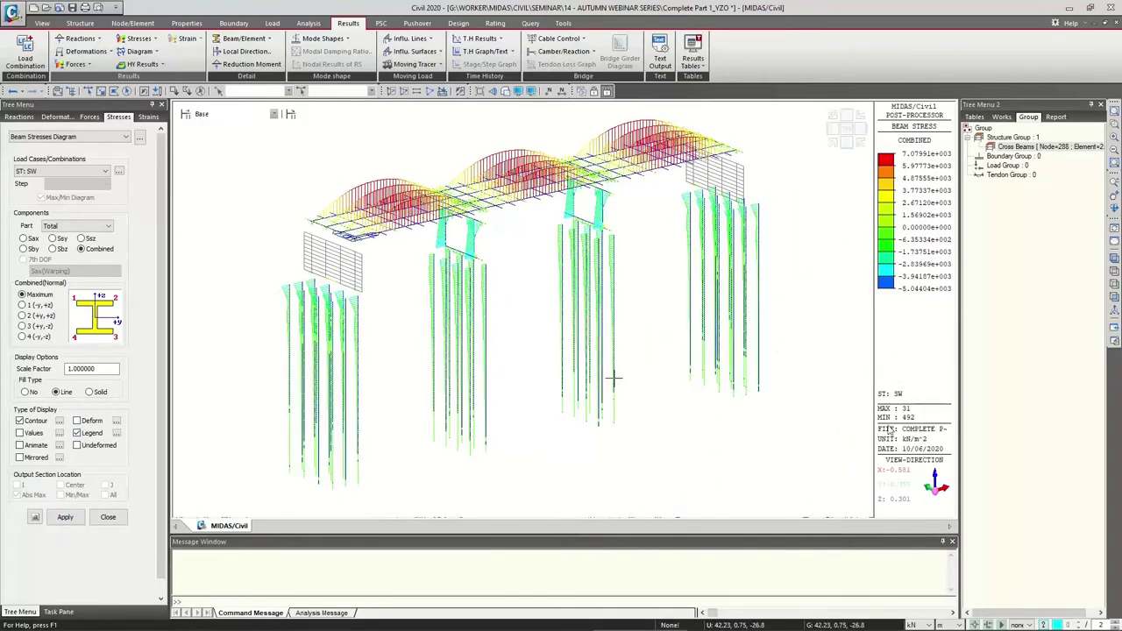
ctrl+middle_drag(531, 321, 494, 307)
Window-select the whole bridge deck in the front view and activate only that part of the model.
click(841, 132)
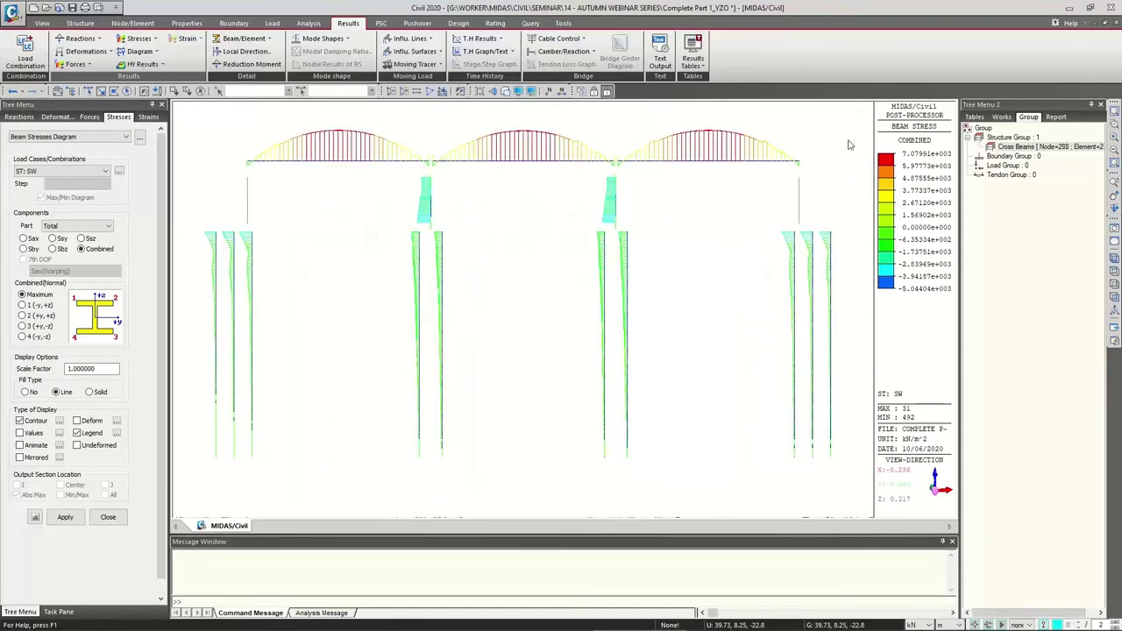
click(100, 91)
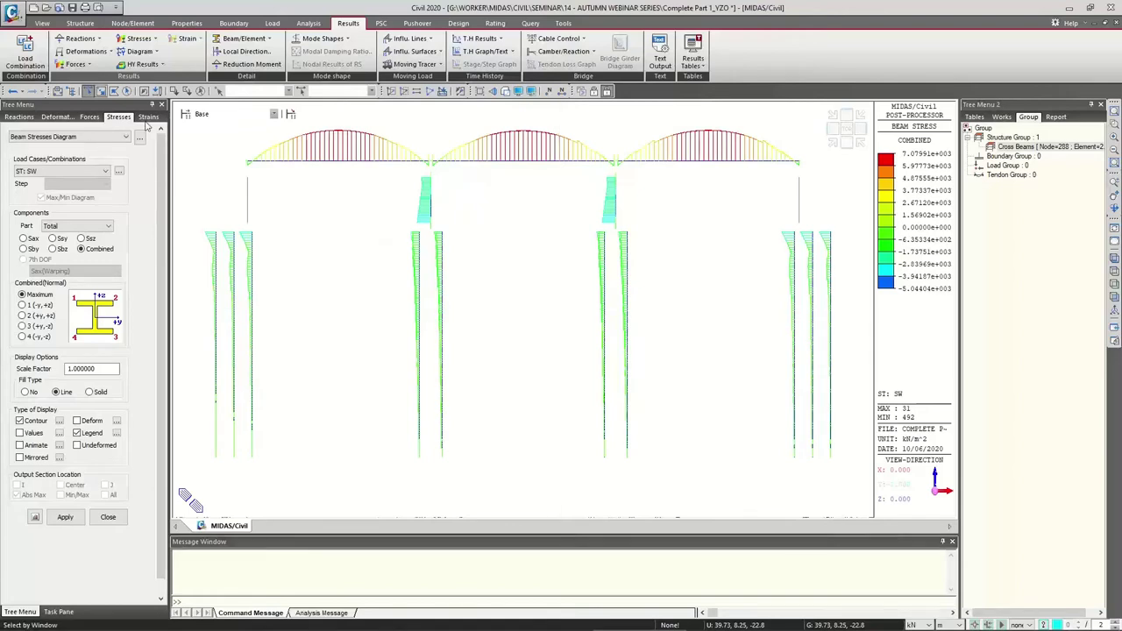
drag(217, 140, 818, 171)
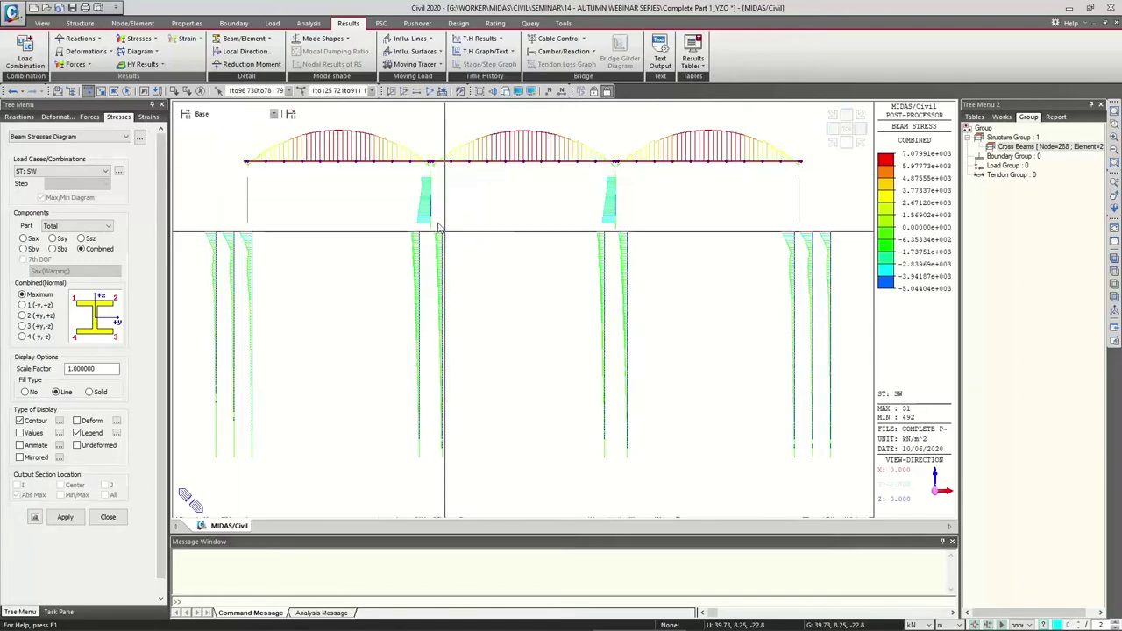
click(391, 91)
middle_drag(436, 307, 659, 304)
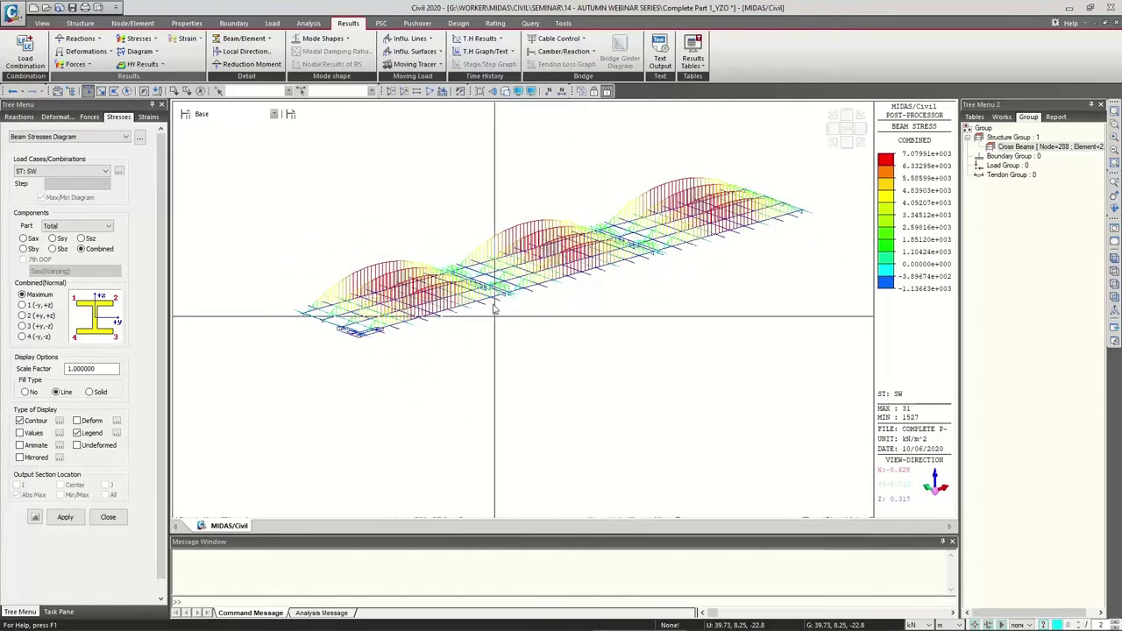
Compare the deck's combined stress diagrams for ST: SW at section points 4 (-y,-z) and 1 (-y,+z).
click(355, 331)
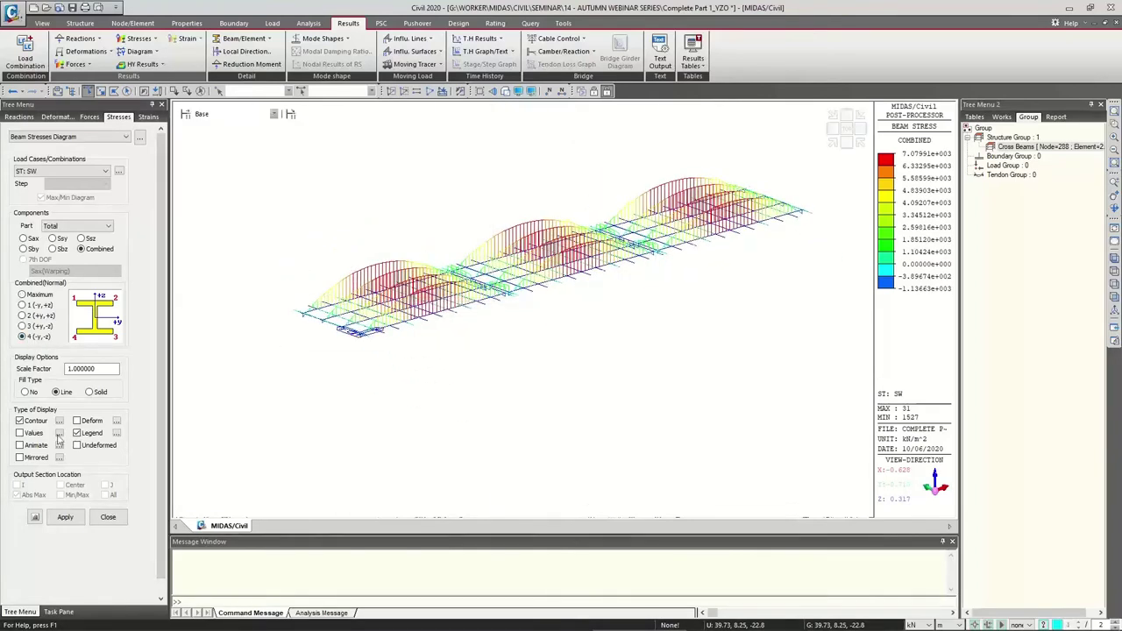
click(61, 518)
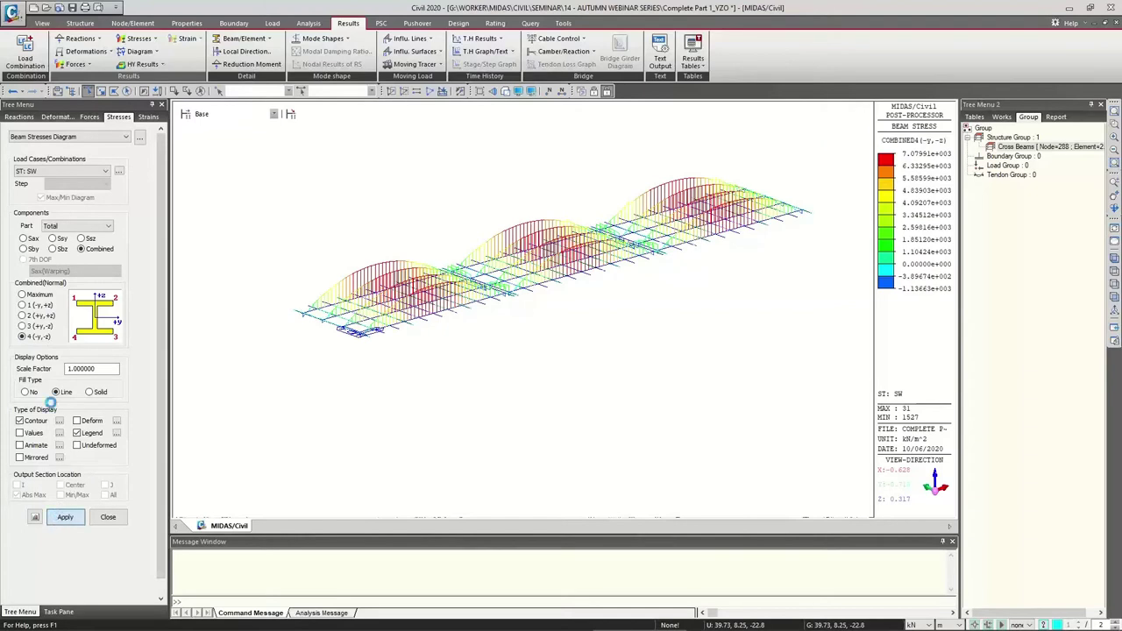
click(32, 305)
click(65, 516)
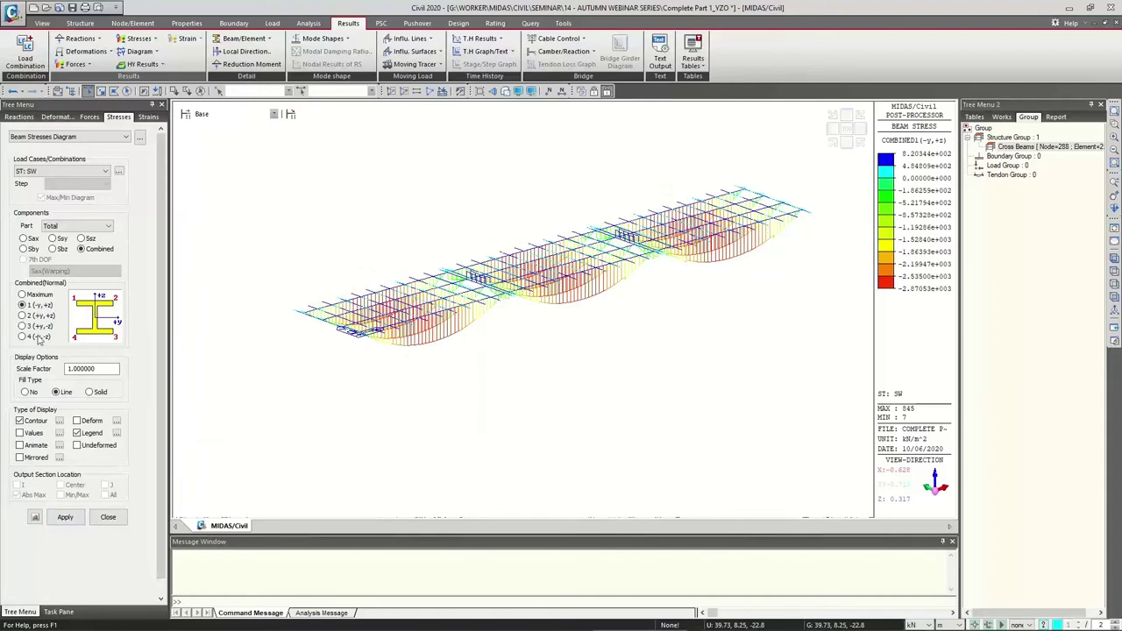
click(38, 336)
click(65, 516)
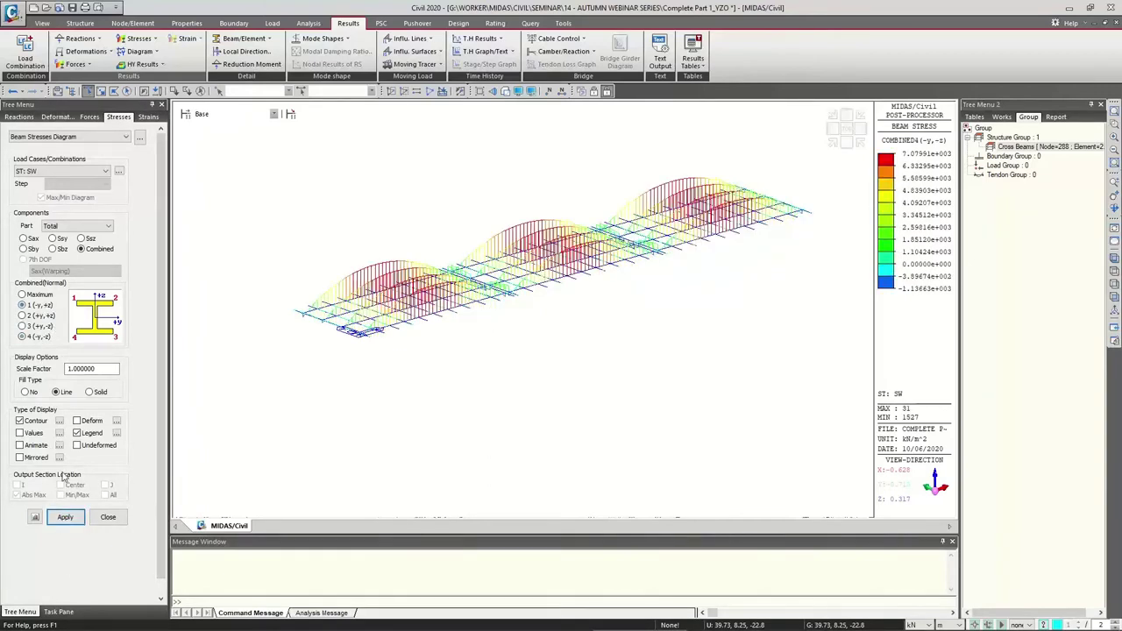
click(66, 518)
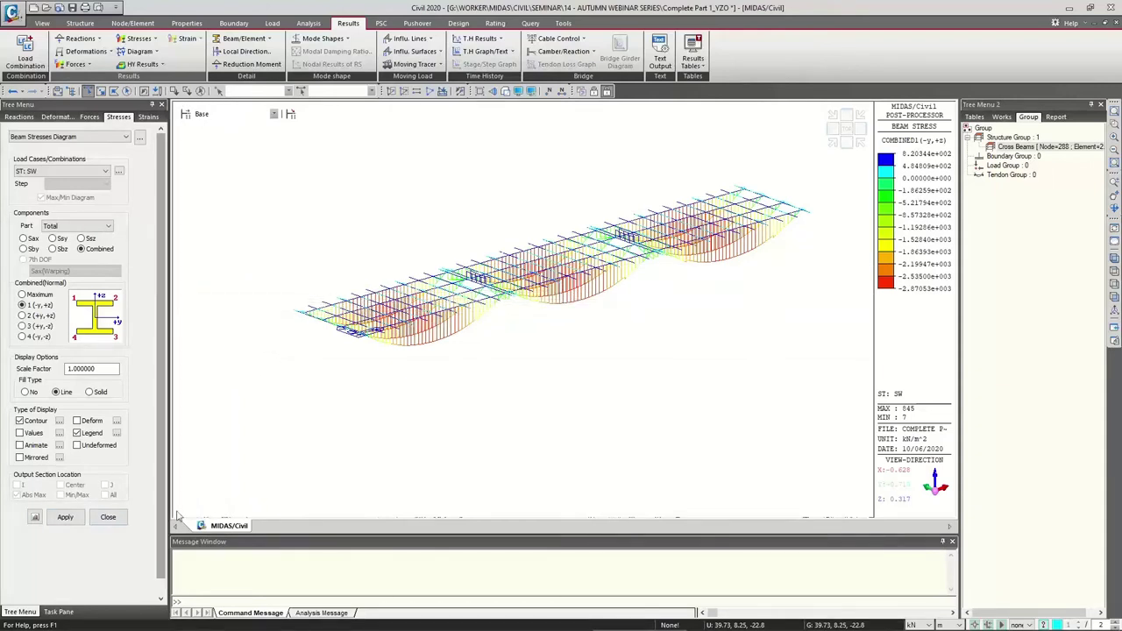
Clear the beam stress diagram and reactivate the whole bridge model.
click(108, 518)
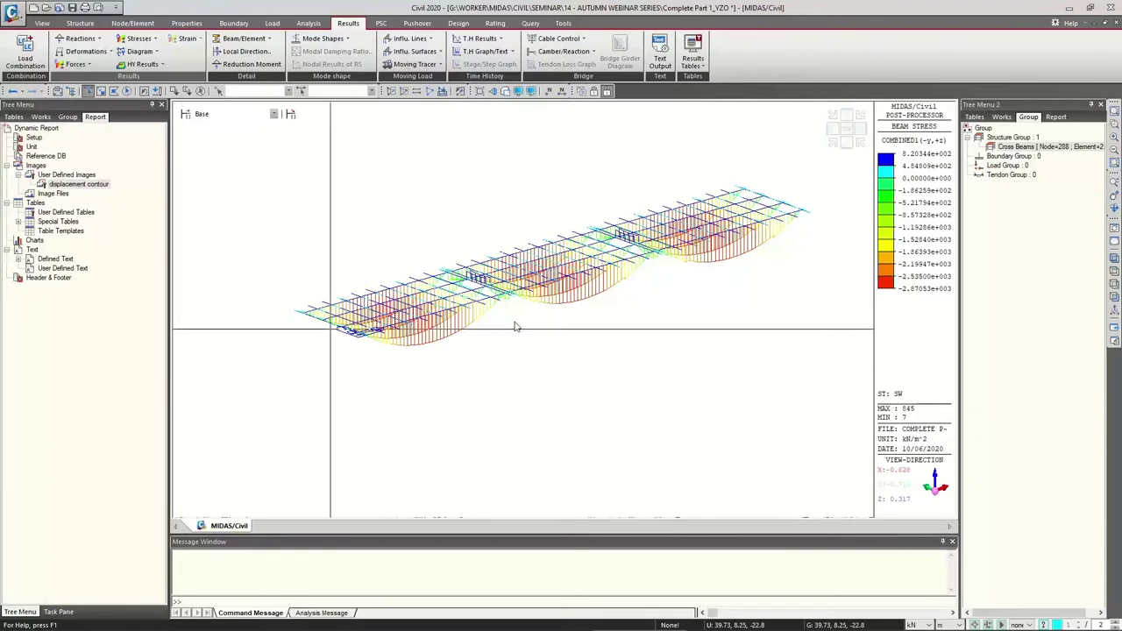
click(1114, 240)
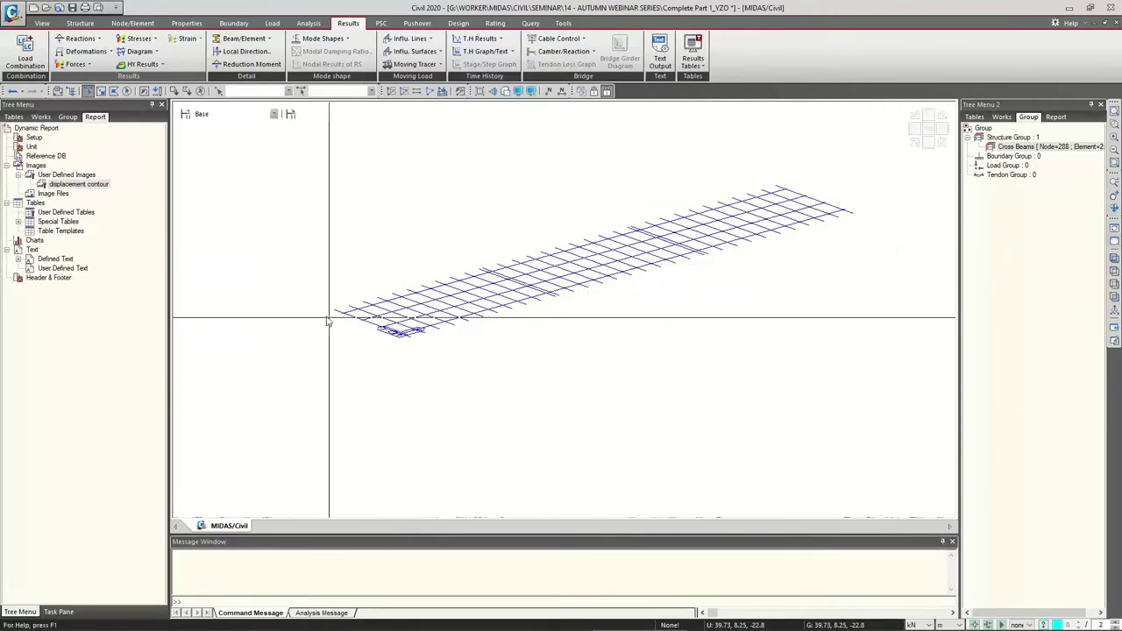
click(458, 23)
key(ctrl+a)
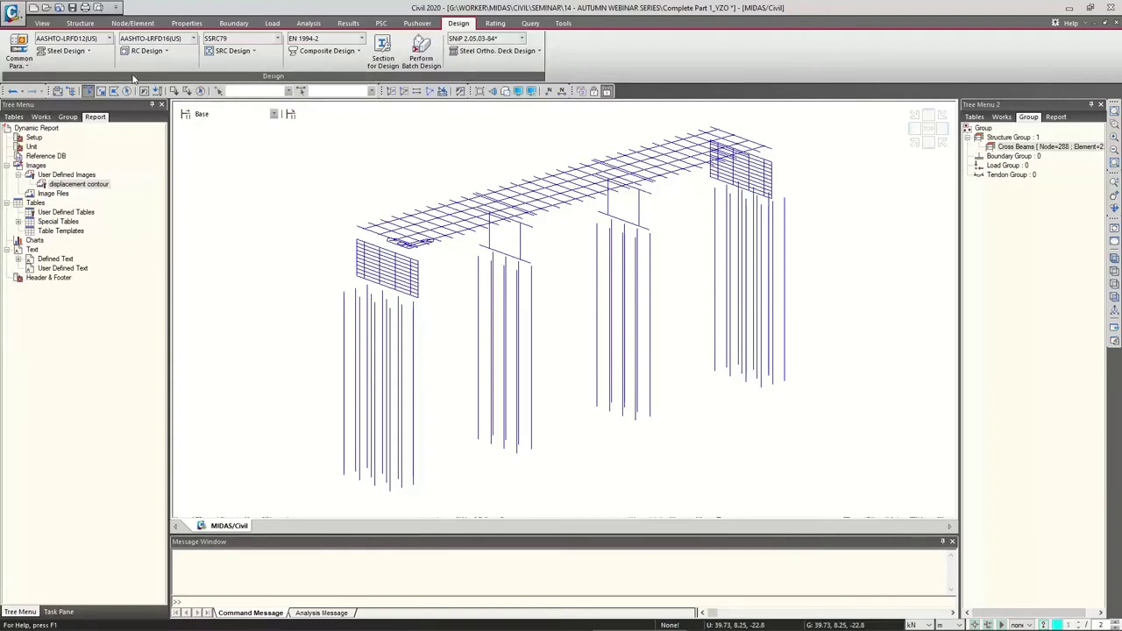
List the model's data in the Works tree.
click(40, 116)
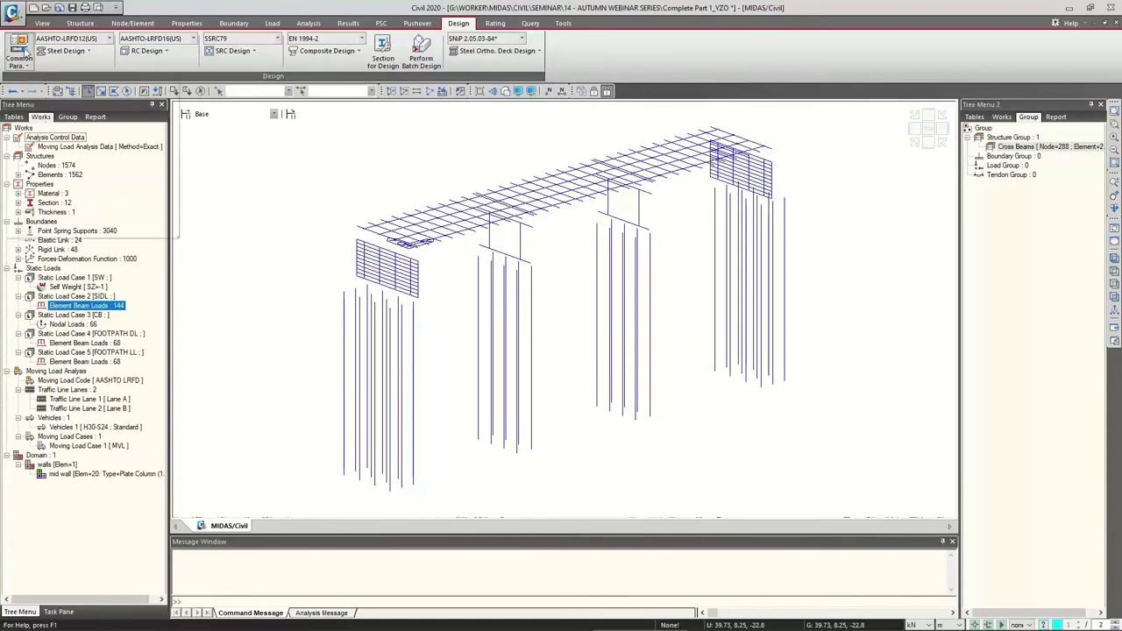
Define the frame as 3-D and unbraced (sway) in X and Y, with automatic calculation of effective length factors enabled.
click(18, 60)
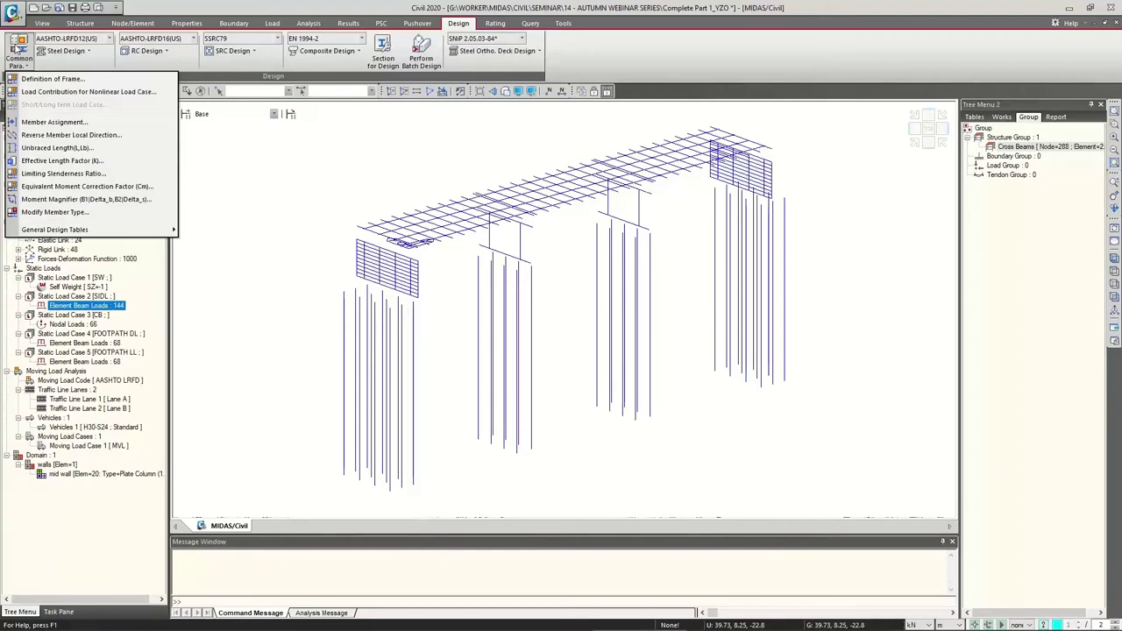
click(35, 79)
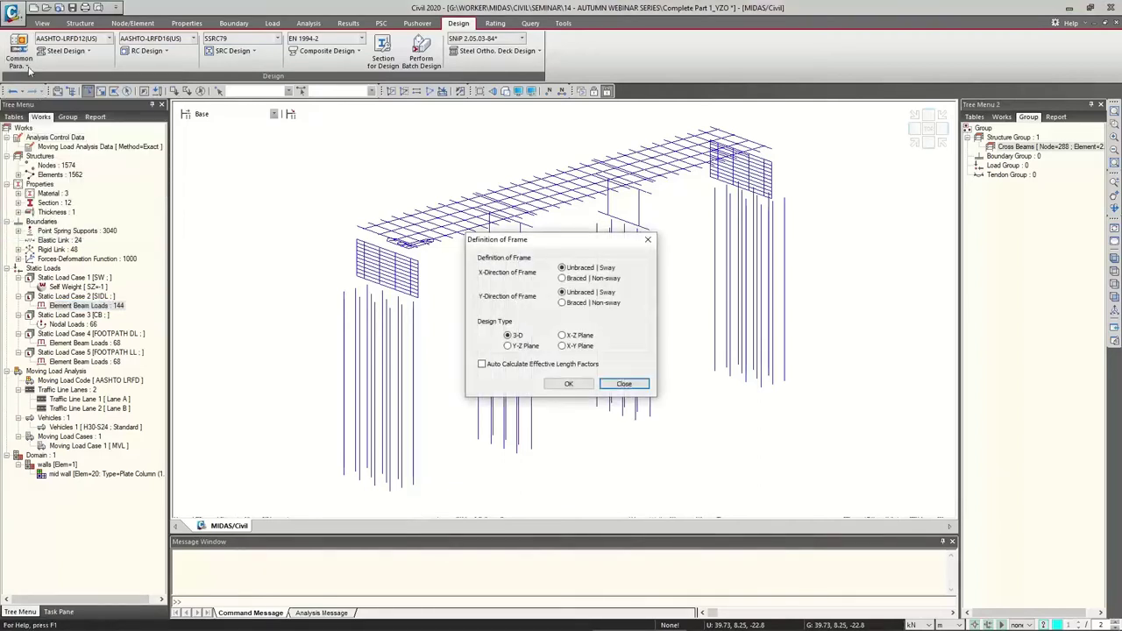
drag(559, 241, 512, 258)
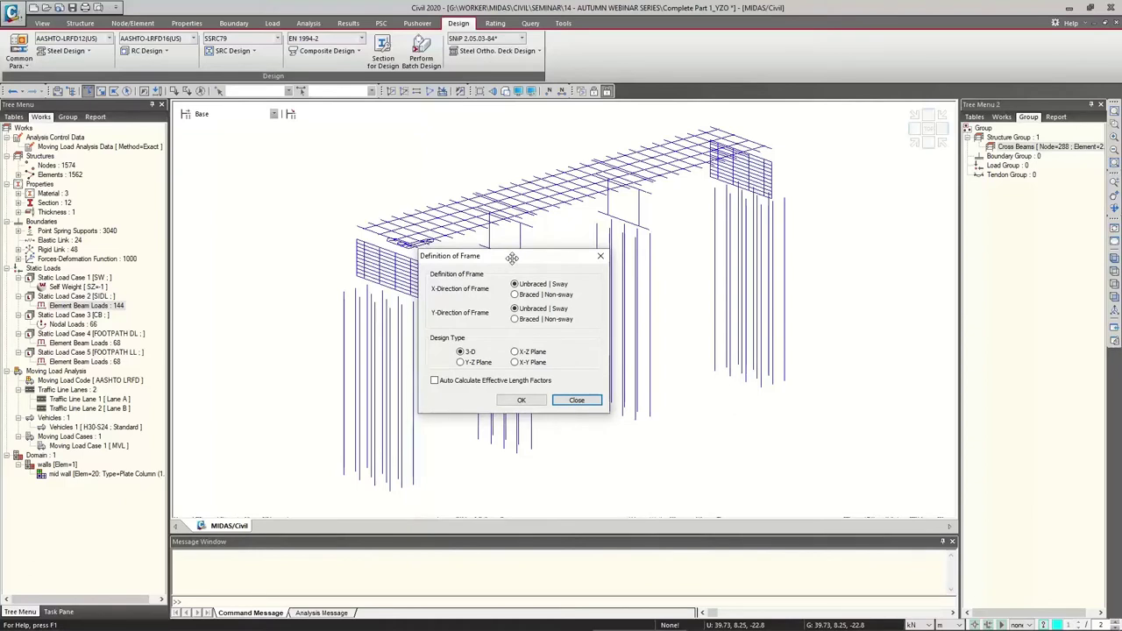
drag(510, 256, 511, 244)
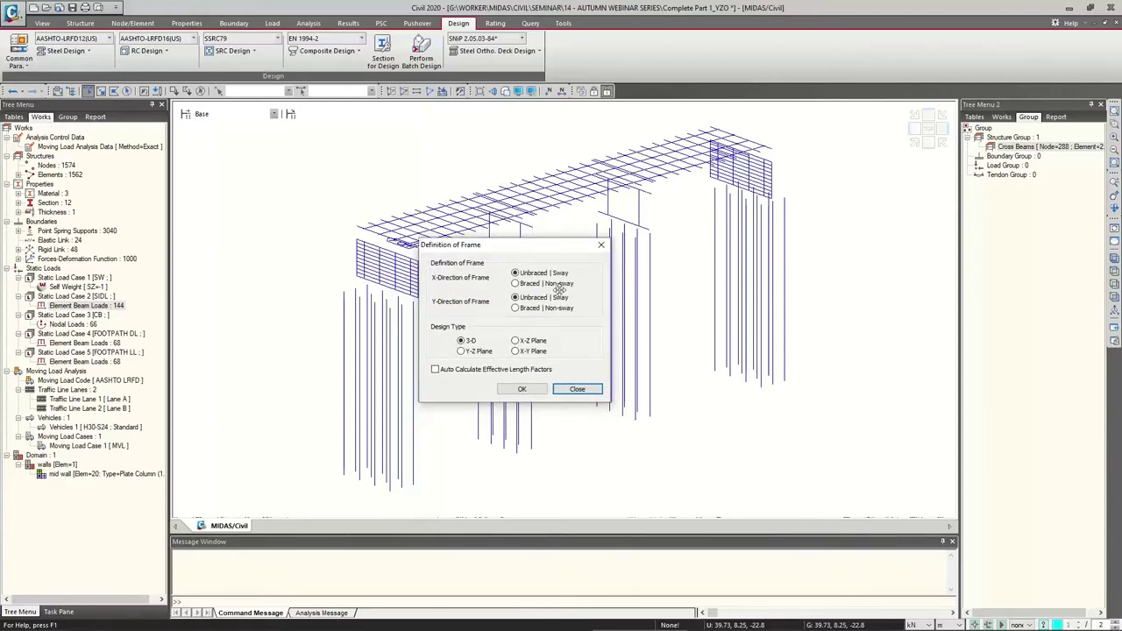
click(478, 372)
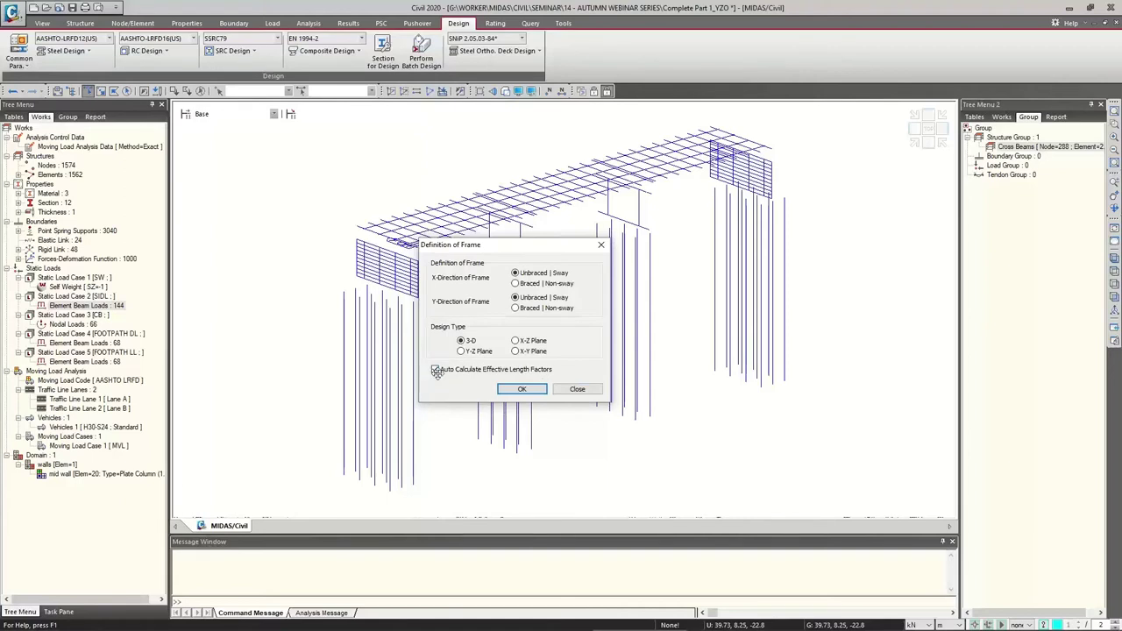
click(516, 393)
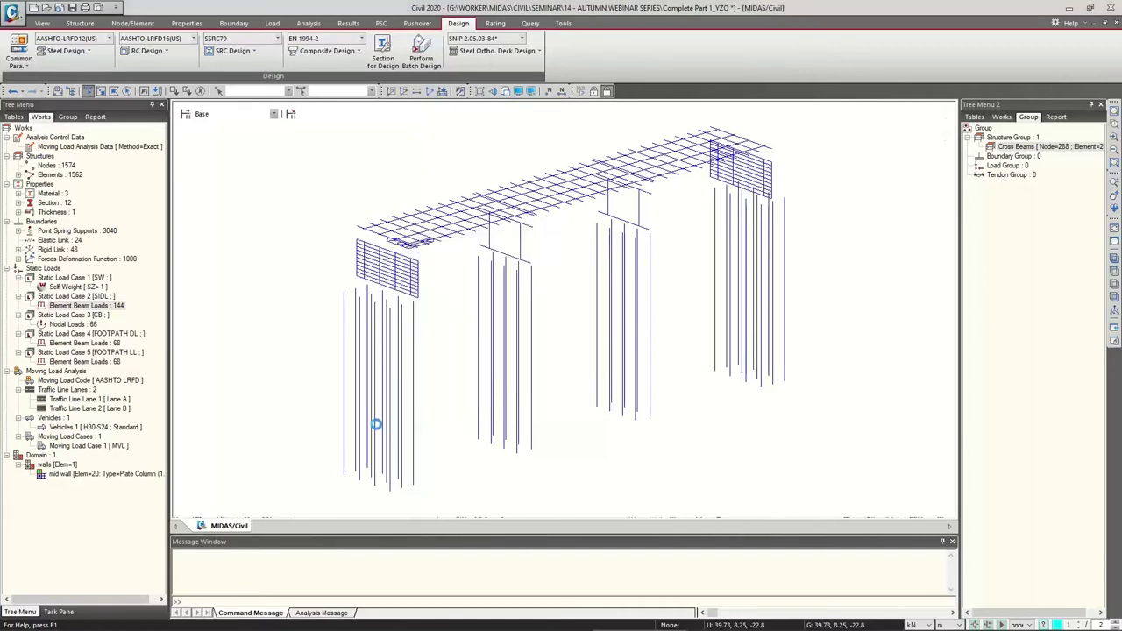
Assign design members automatically for all elements and look through the resulting element list.
click(20, 59)
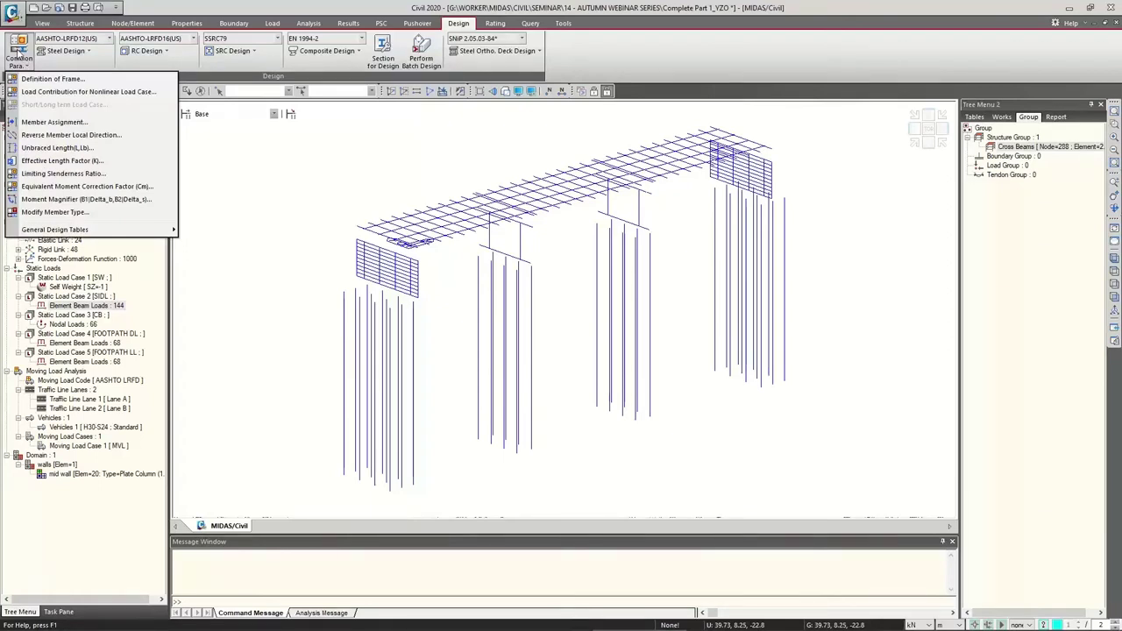
click(53, 122)
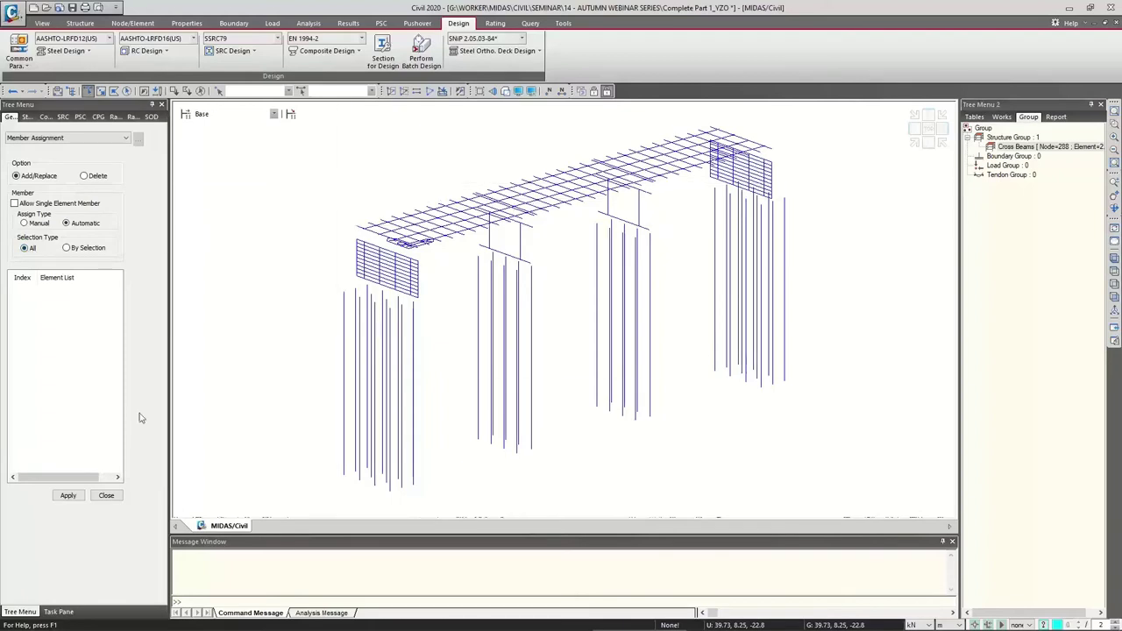
click(67, 495)
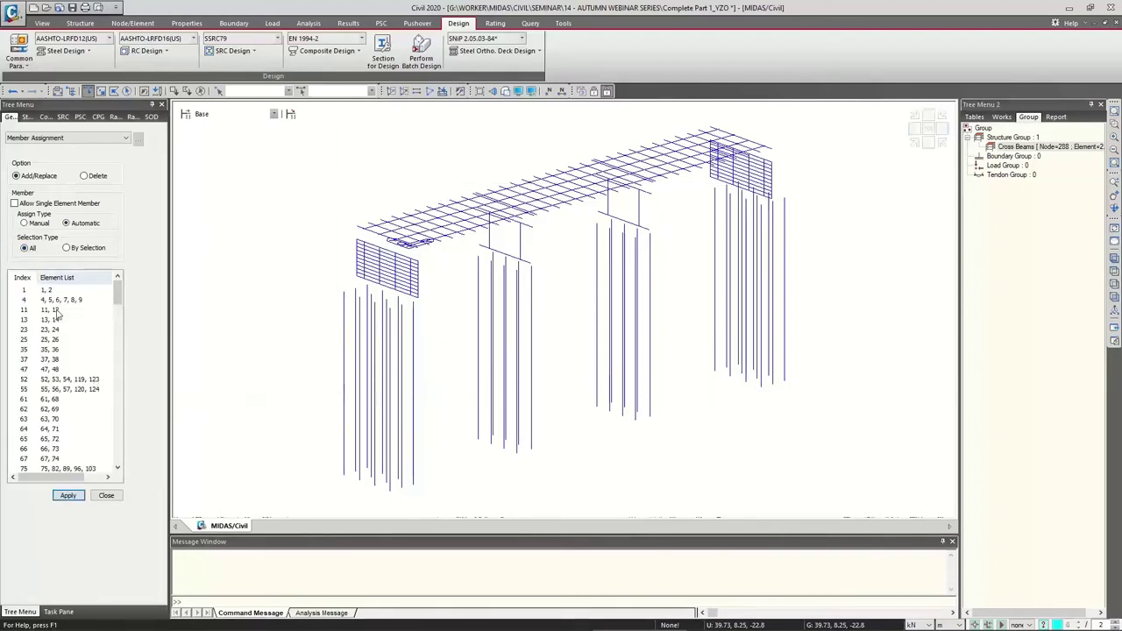
scroll(62, 402, down, 15)
scroll(62, 402, up, 15)
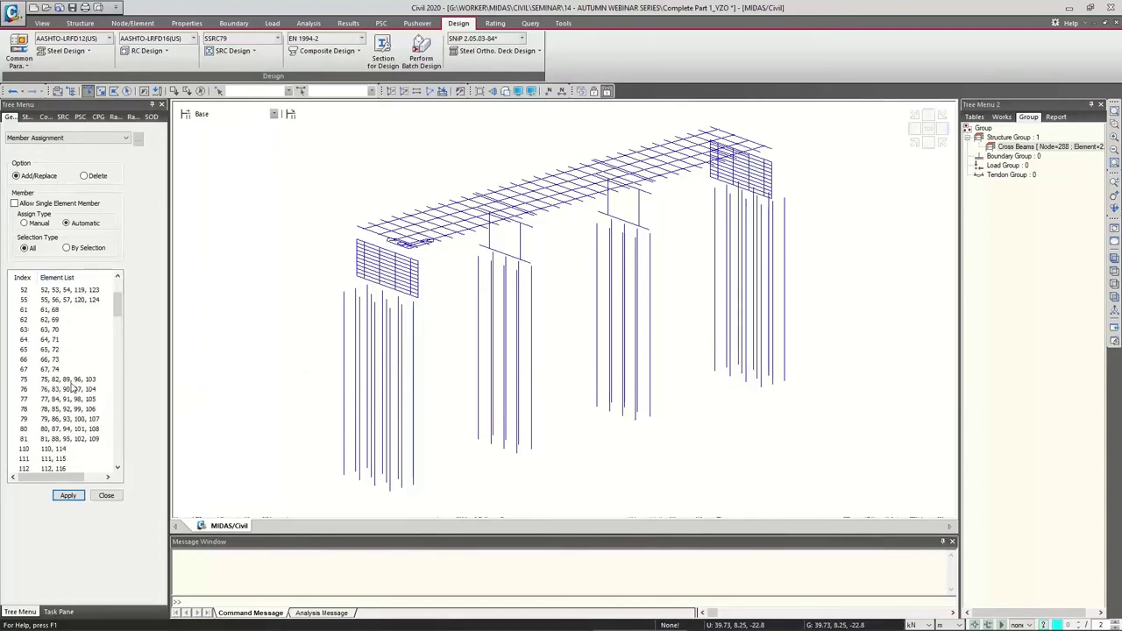
click(106, 495)
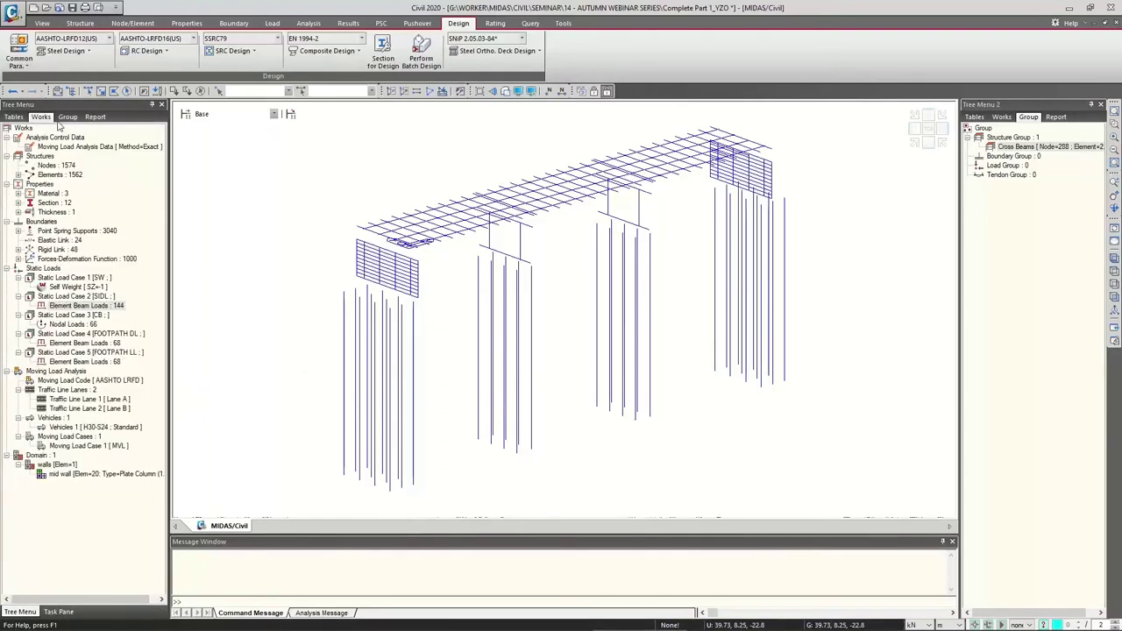
Apply unbraced lengths Ly, Lz, Lb and Lt of 0 m to all elements of the bridge.
click(18, 59)
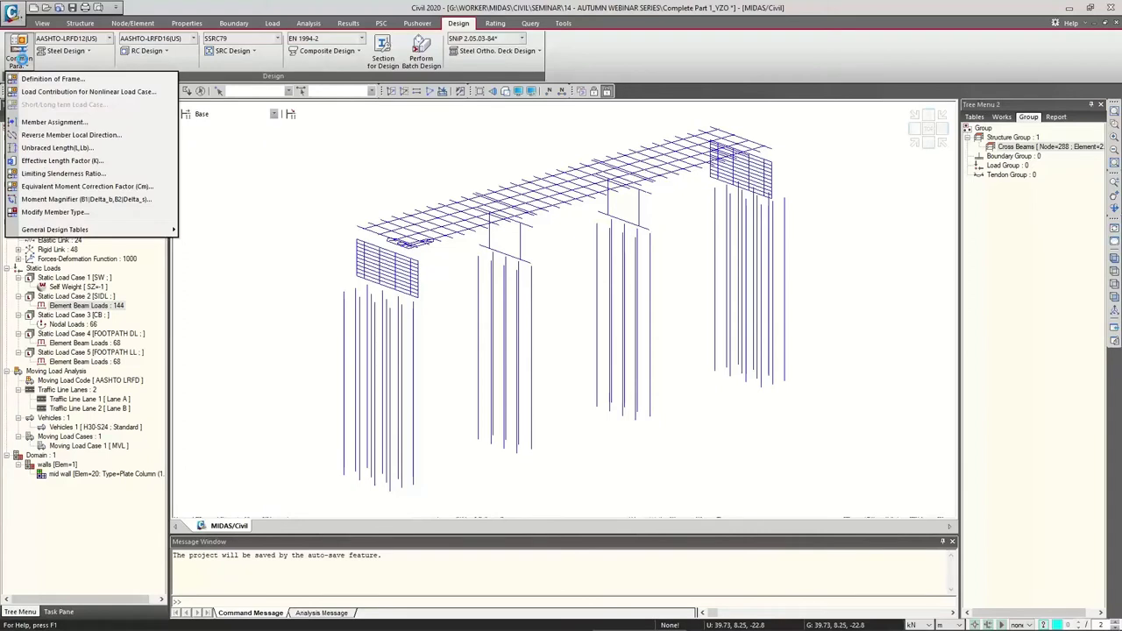
click(55, 121)
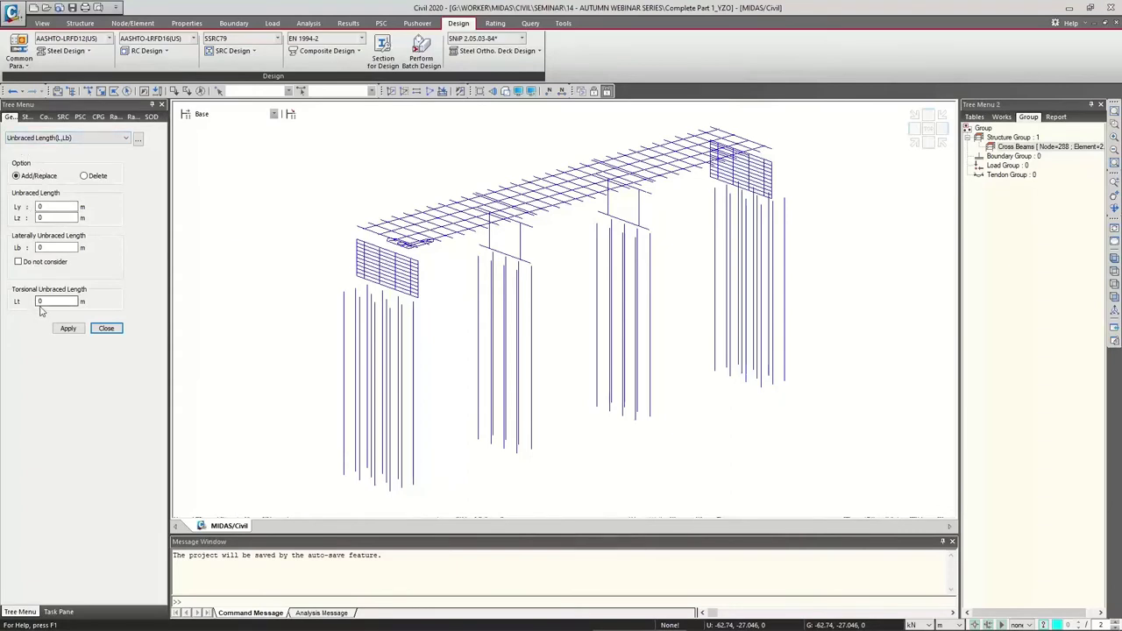
click(114, 94)
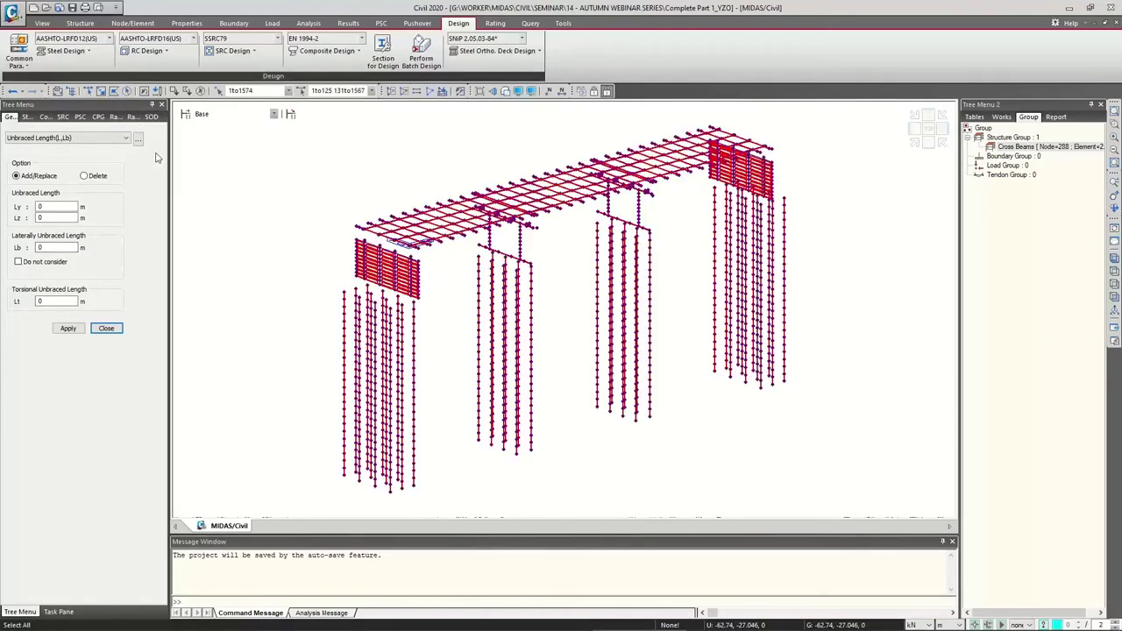
click(78, 331)
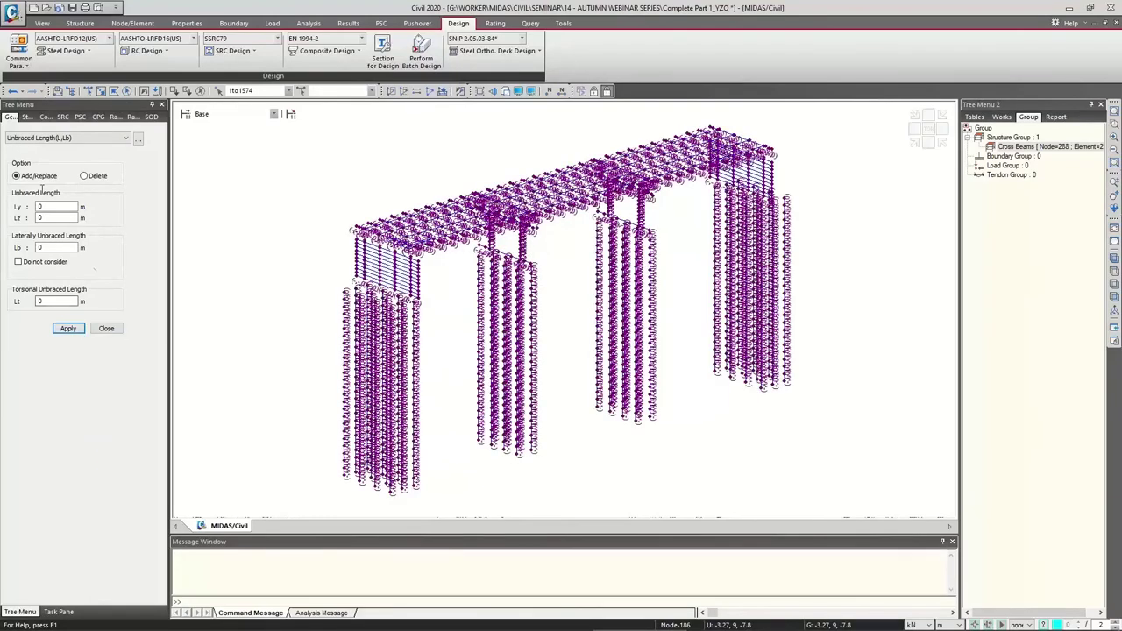
click(106, 328)
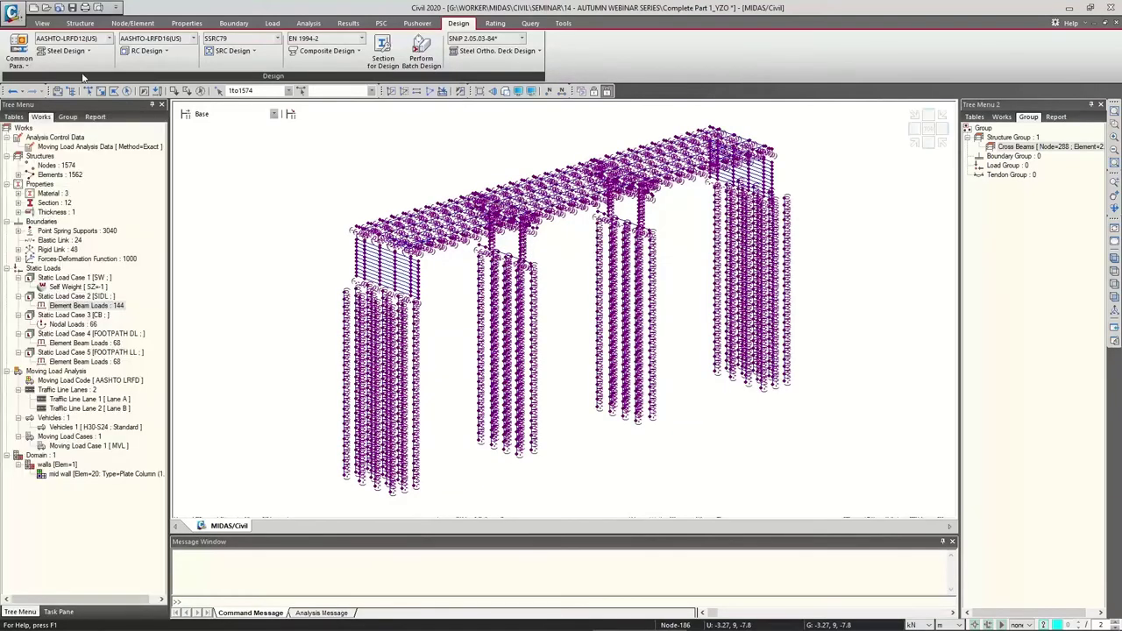
Apply effective length factors Ky, Kz and Kt of 1 to all elements, then restore the initial model display.
click(19, 59)
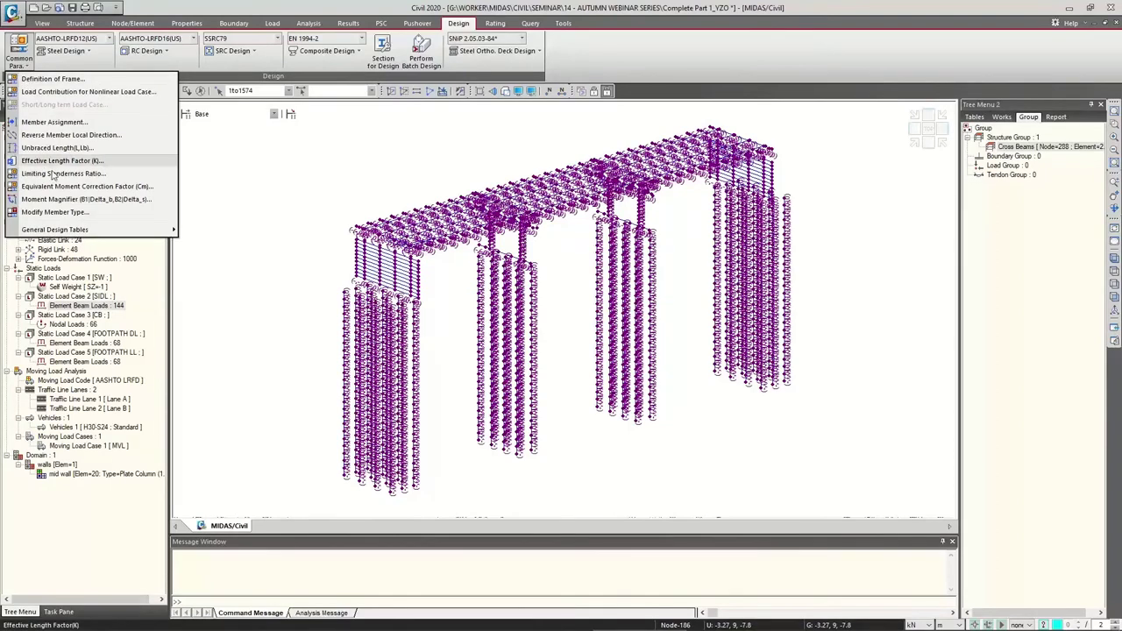
click(236, 332)
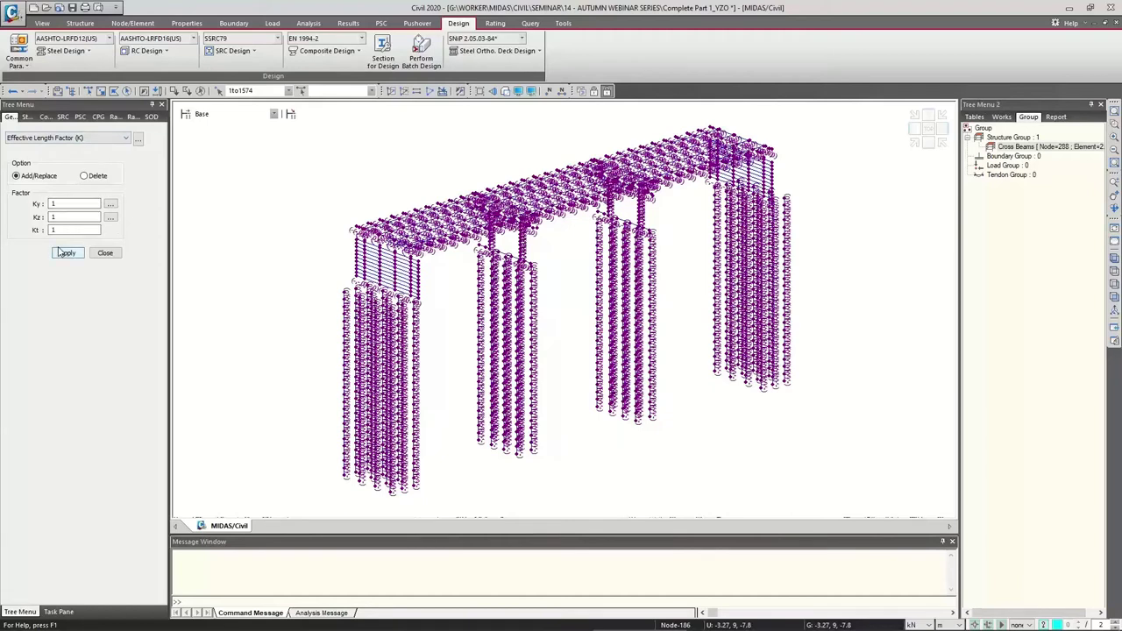
click(125, 95)
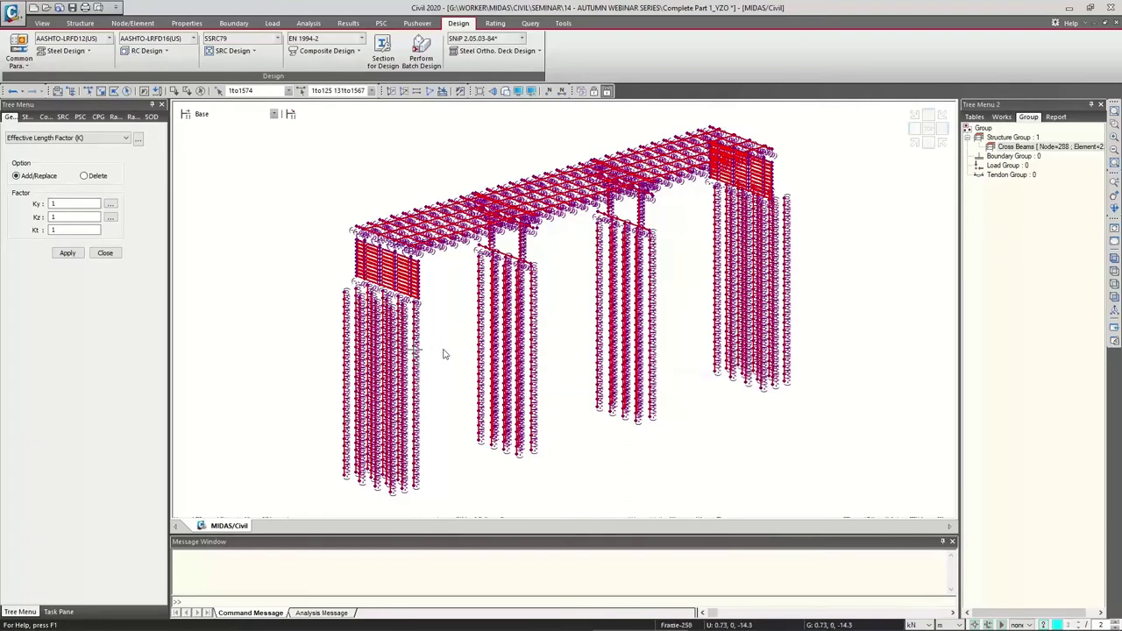
click(68, 252)
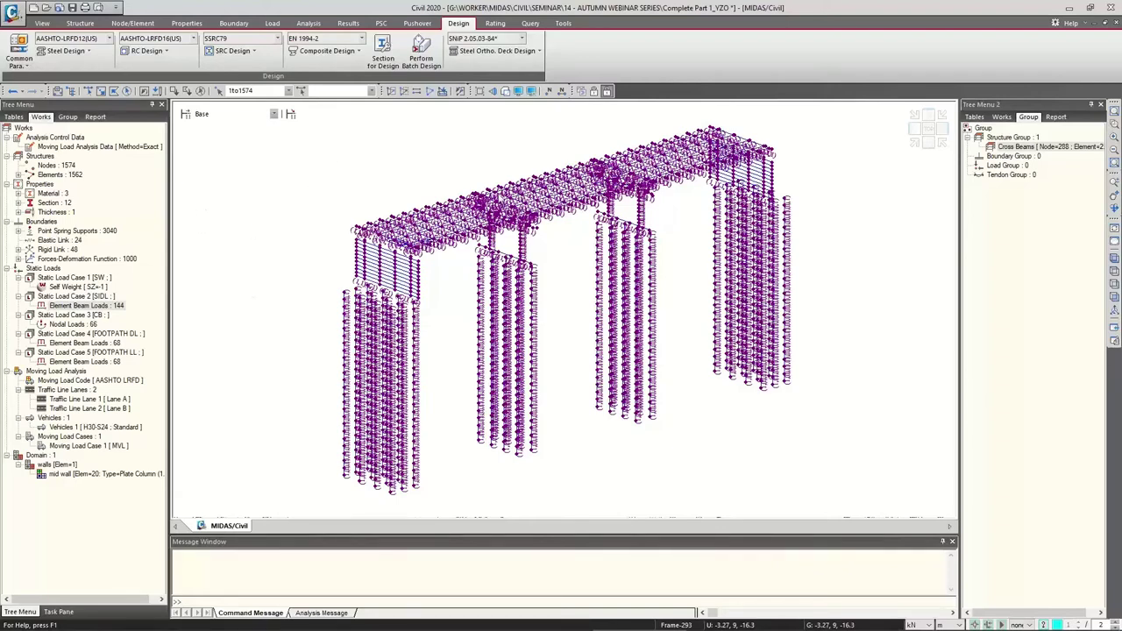
click(1113, 241)
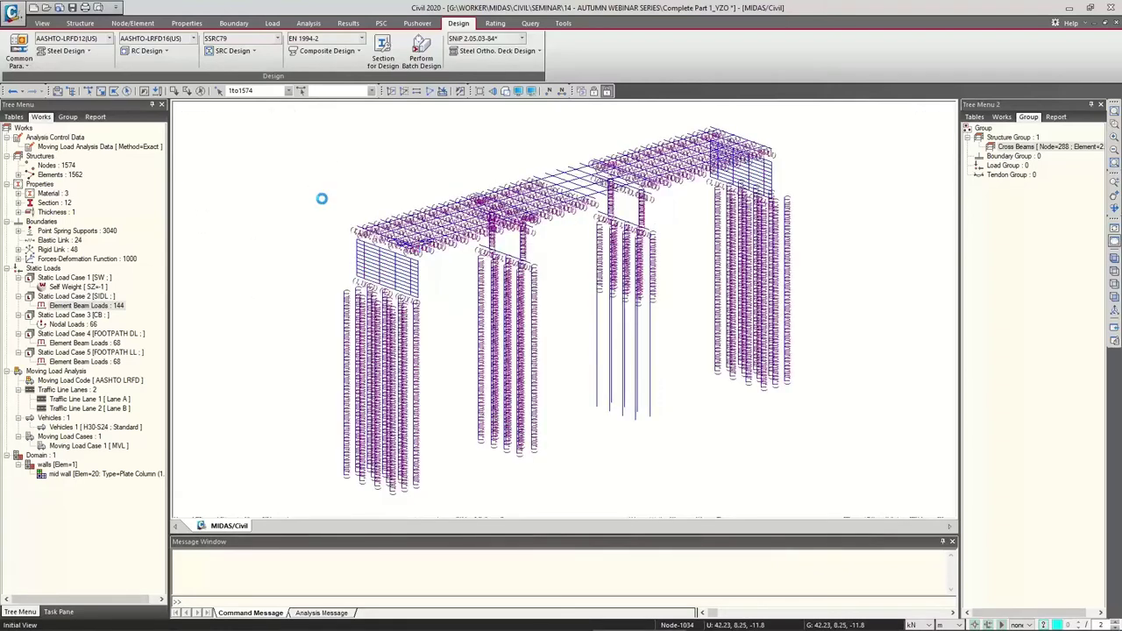
Confirm AASHTO-LRFD16(US) as the concrete design code with a beam moment redistribution factor of 1.
click(163, 51)
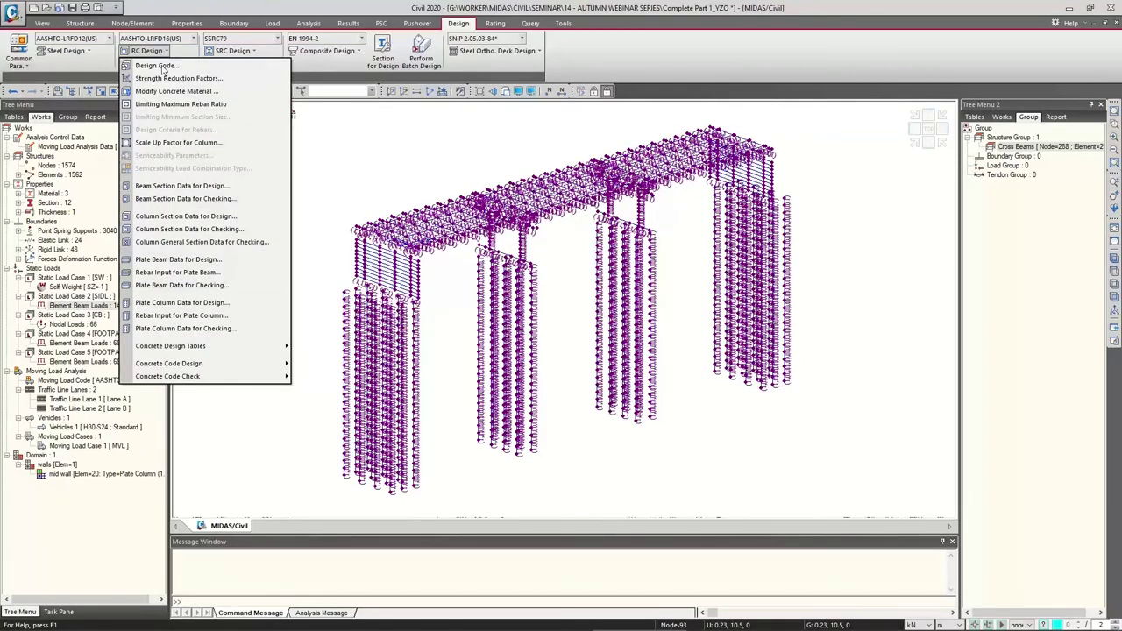
click(158, 66)
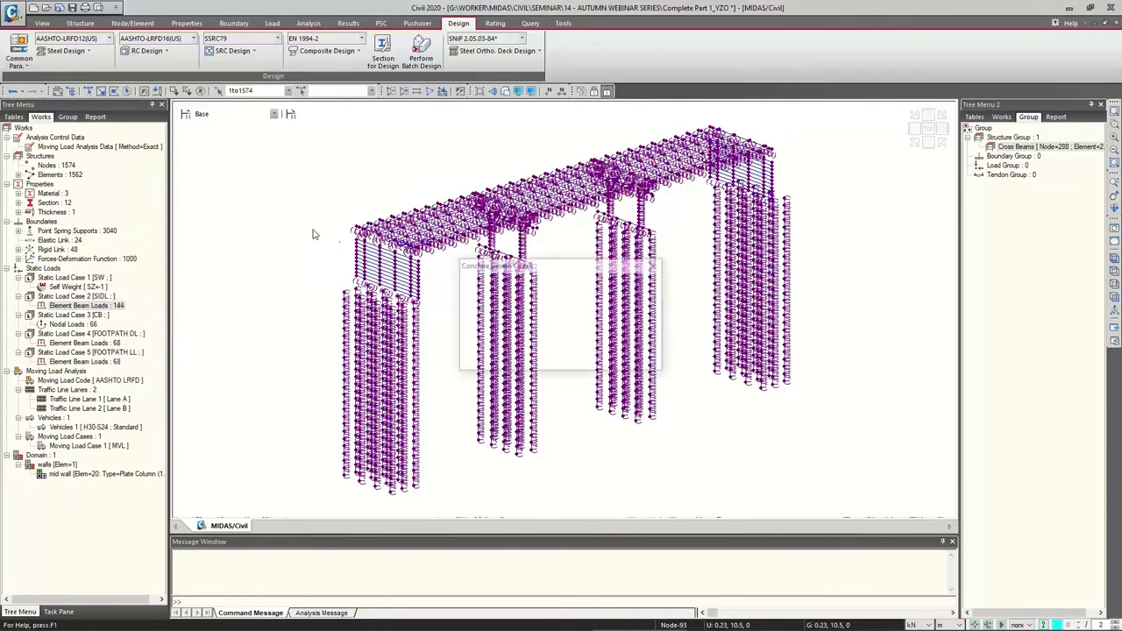
drag(539, 266, 375, 193)
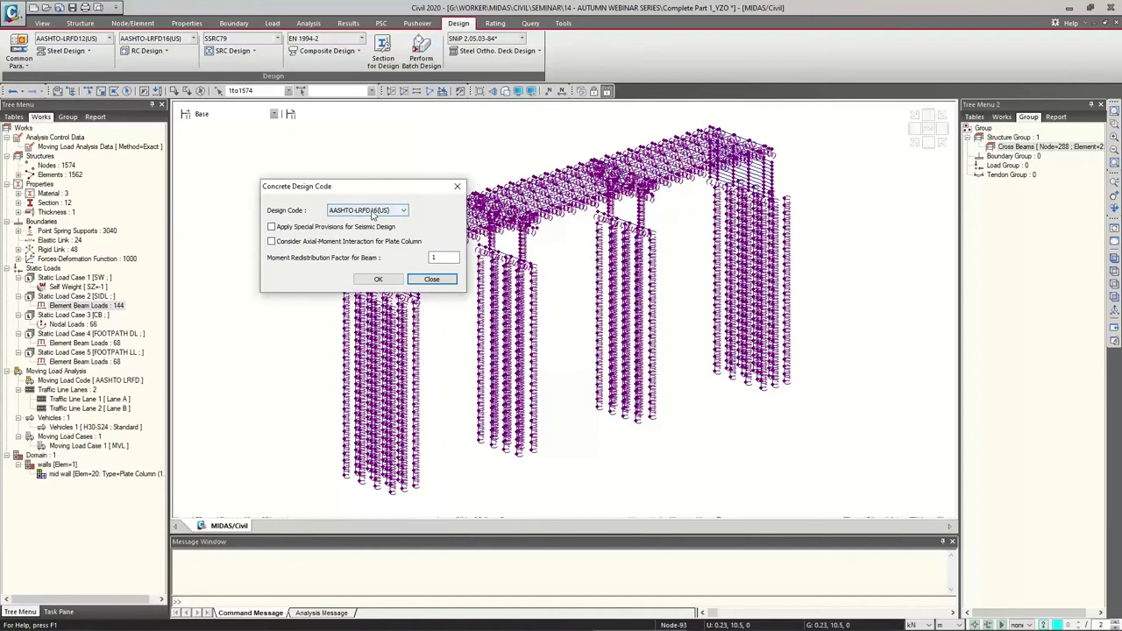
click(378, 279)
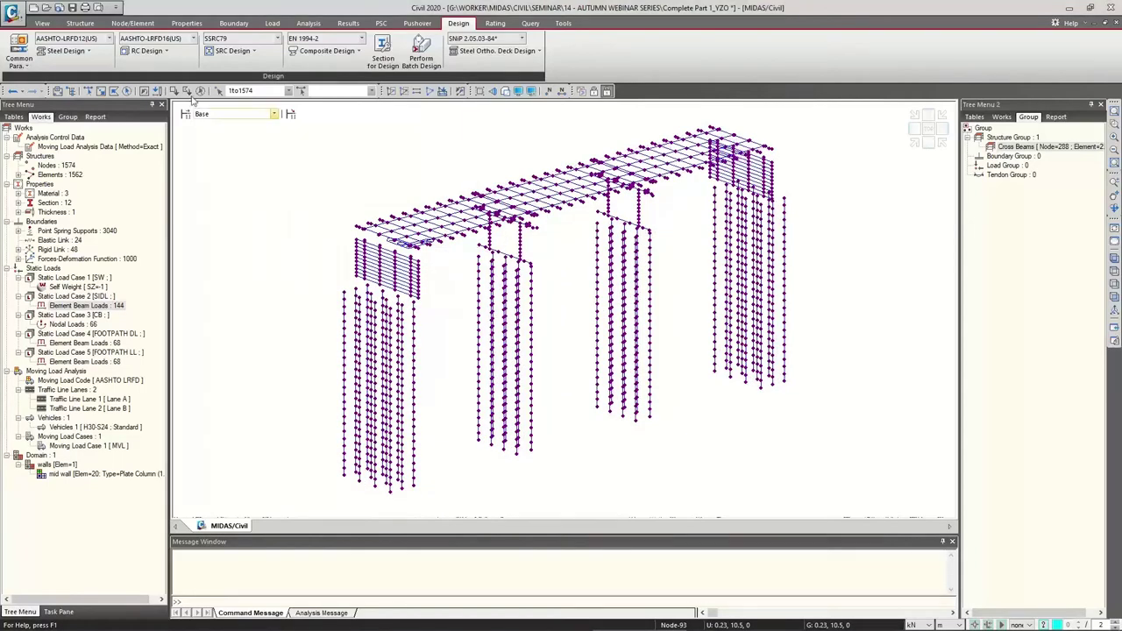
Update the concrete strength reduction factors to the AASHTO-LRFD16 code values and accept them.
click(163, 51)
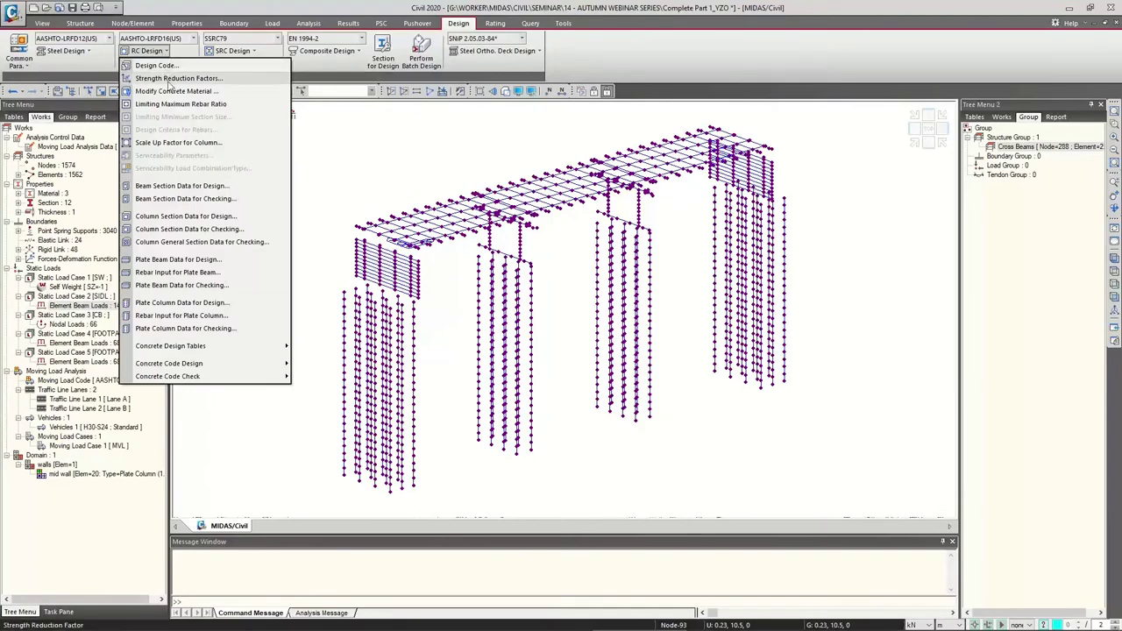
click(171, 78)
click(642, 270)
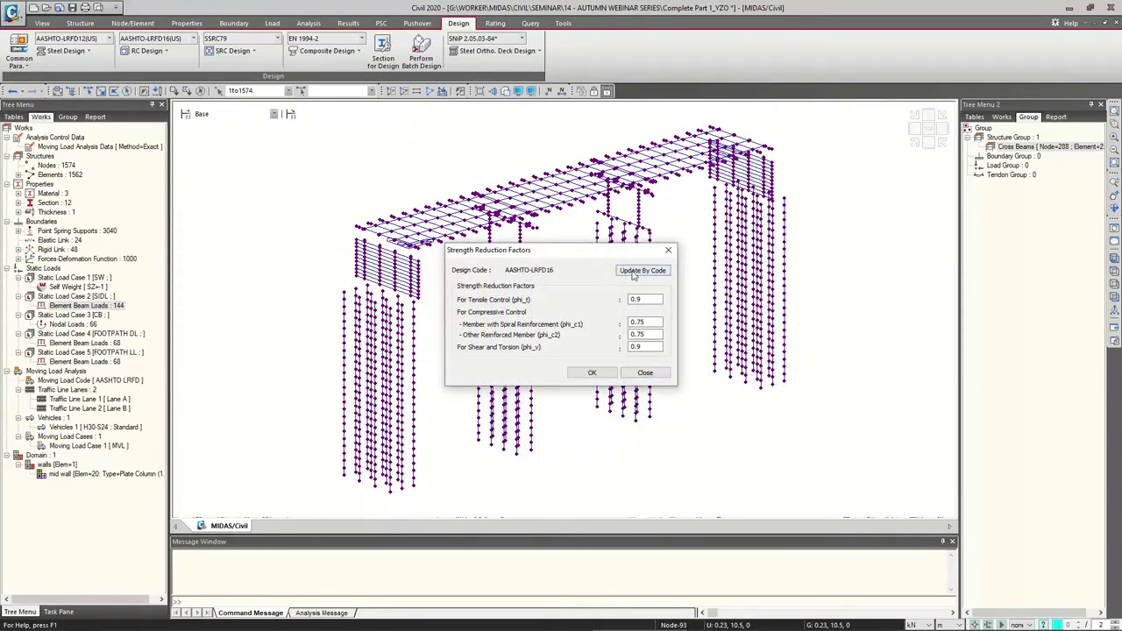
drag(587, 250, 512, 229)
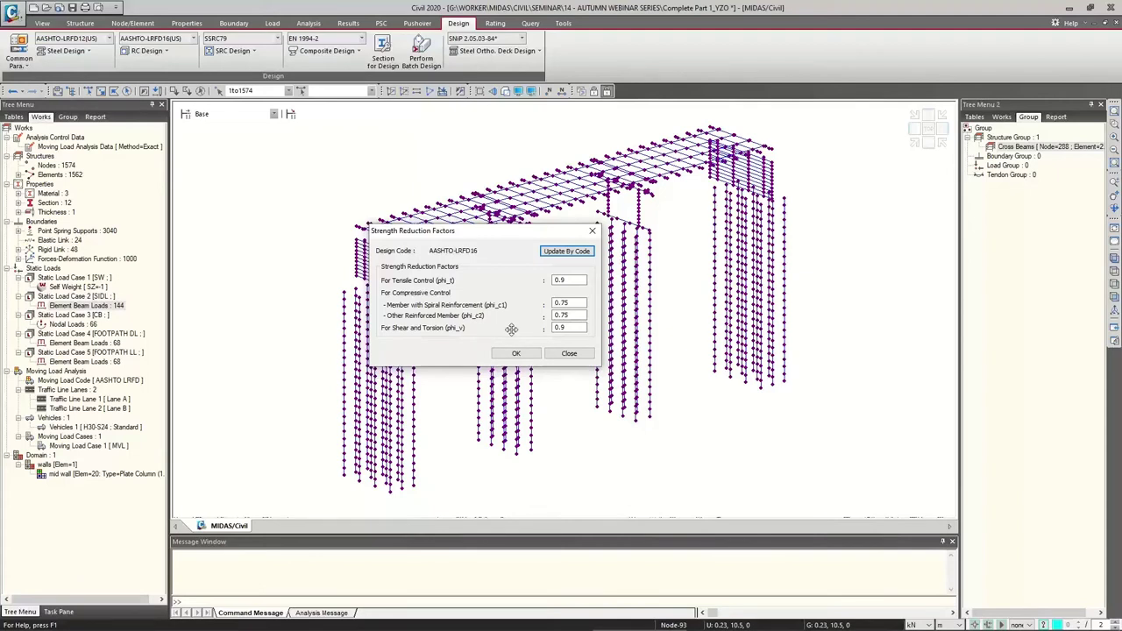
click(570, 302)
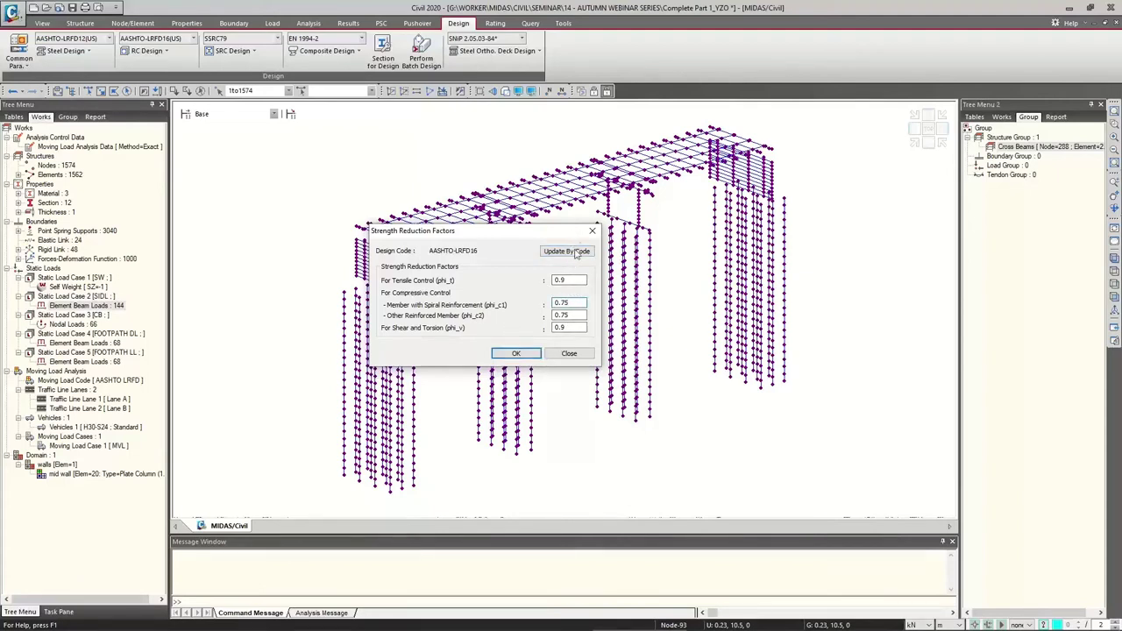
click(515, 352)
Set the concrete of the Girder material to code ASTM(RC) with Grade C4500 in the concrete material data.
click(155, 51)
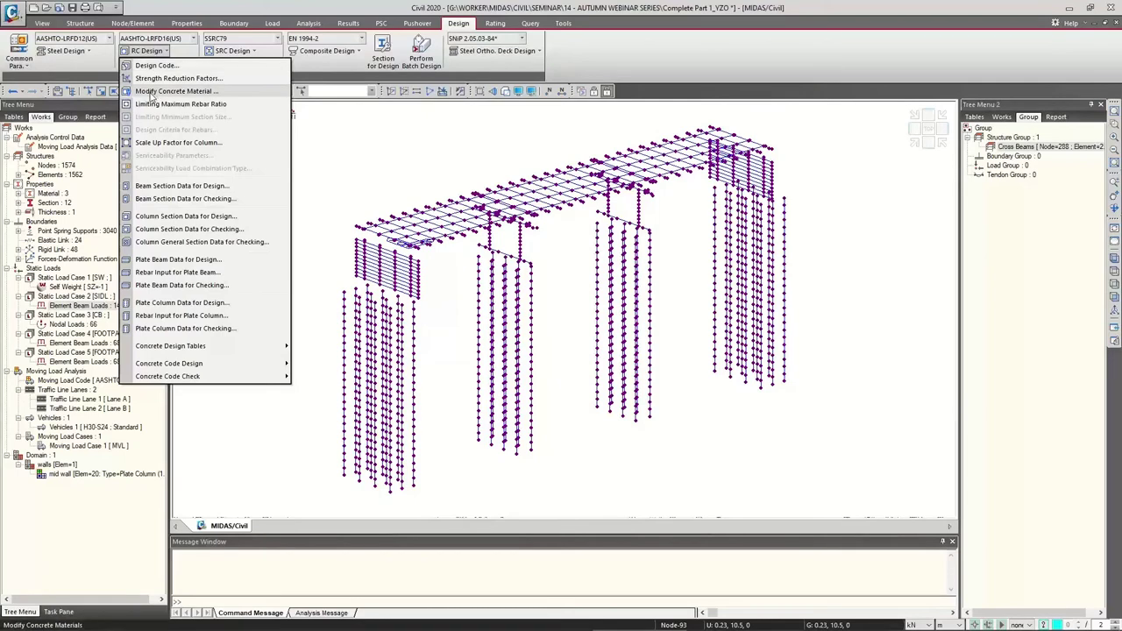
click(171, 91)
drag(507, 207, 474, 199)
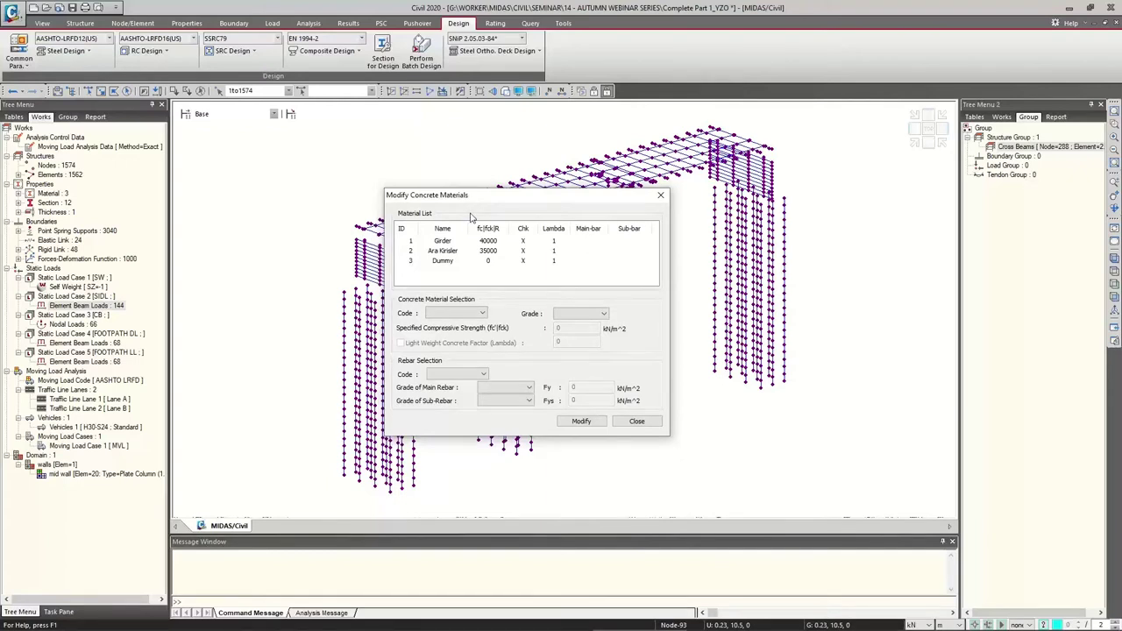
click(487, 242)
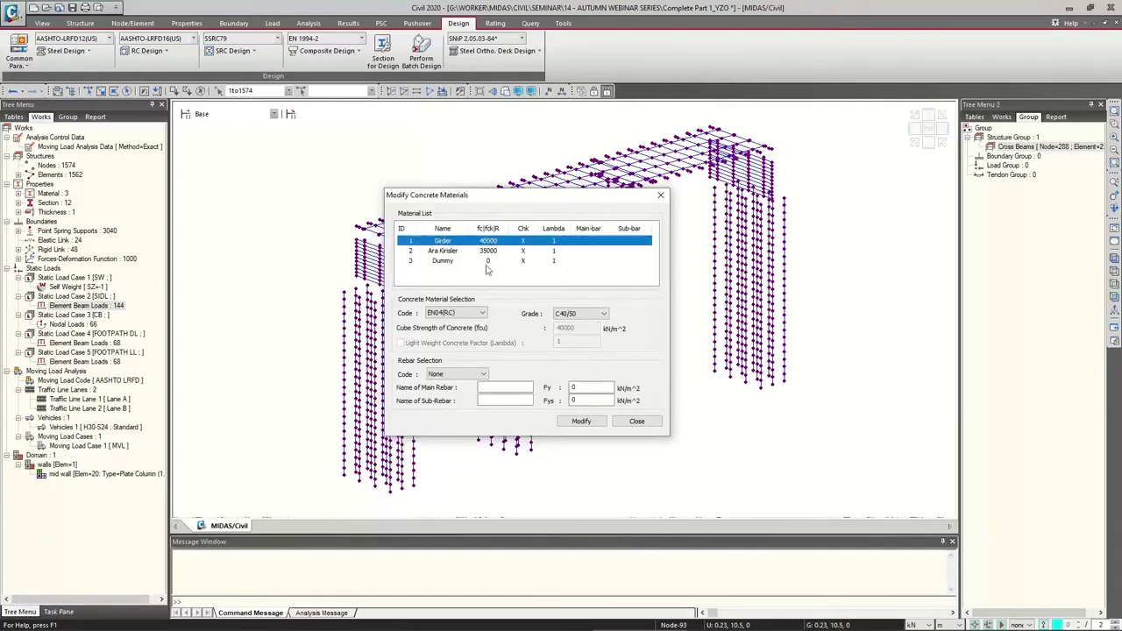
click(480, 313)
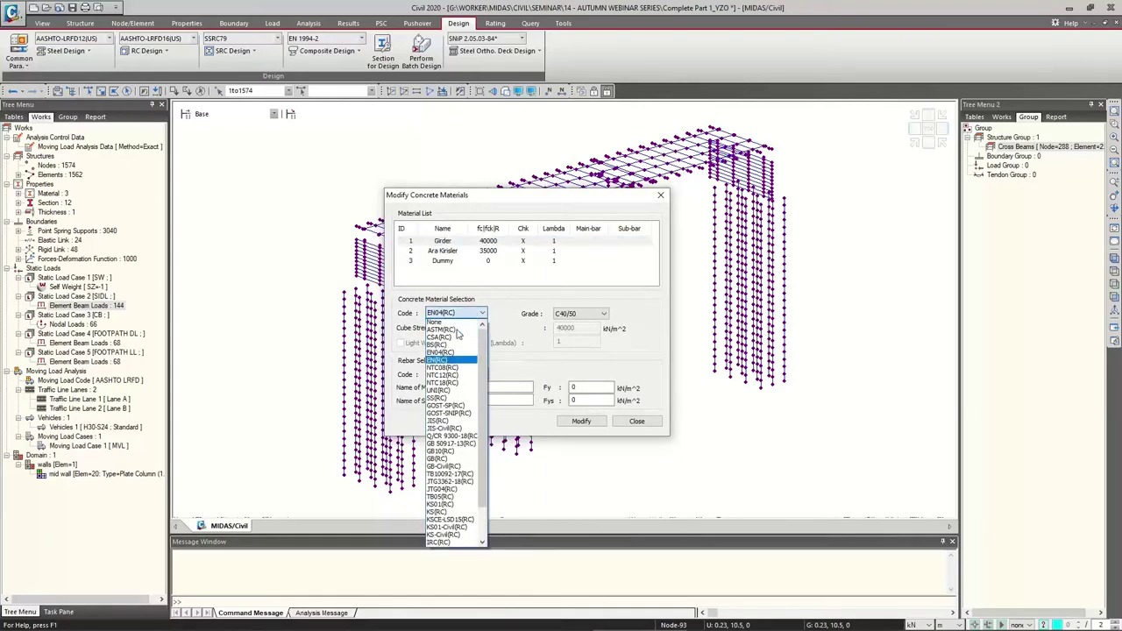
click(455, 329)
click(580, 314)
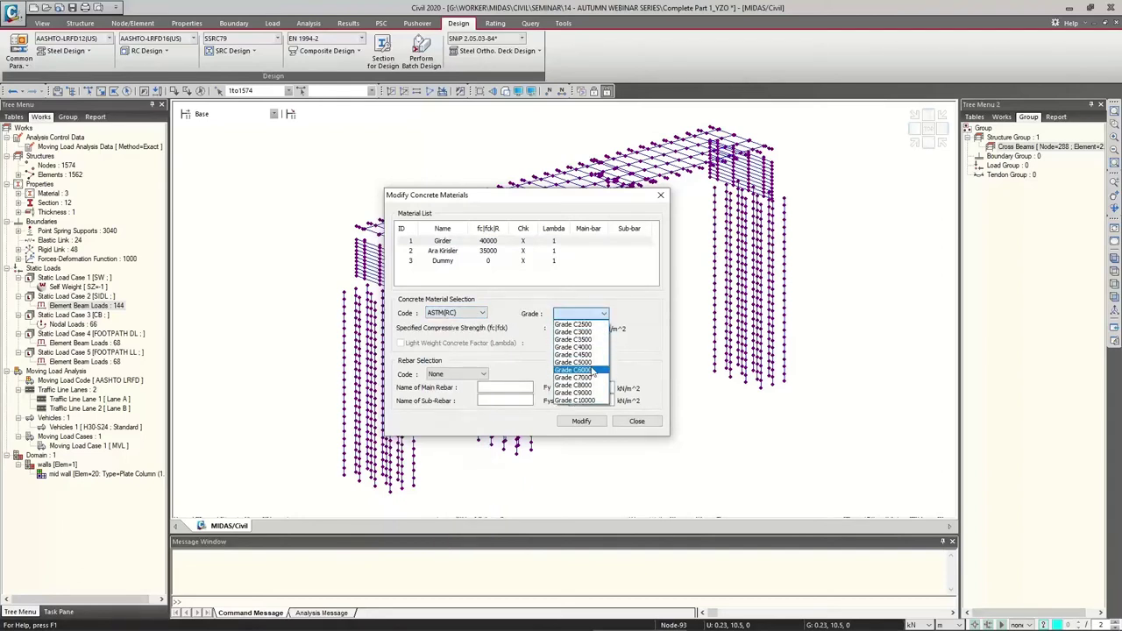
click(588, 355)
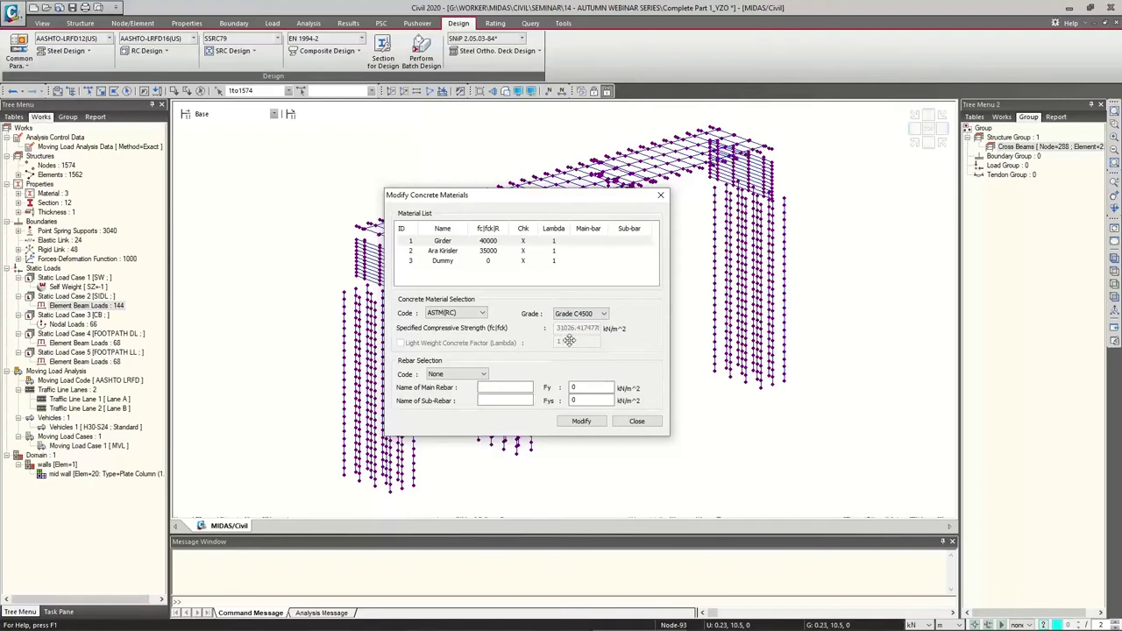
Assign ASTM(RC) Grade 50 main and sub-rebar to the Girder material and apply the modification.
click(454, 376)
click(455, 392)
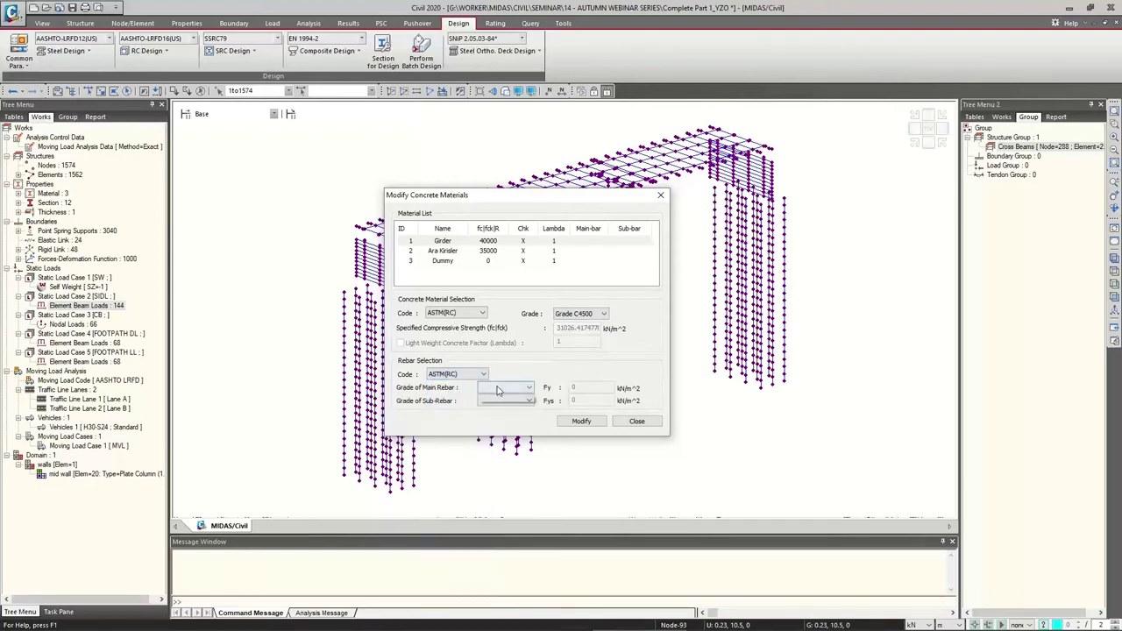
click(498, 387)
click(491, 395)
click(497, 400)
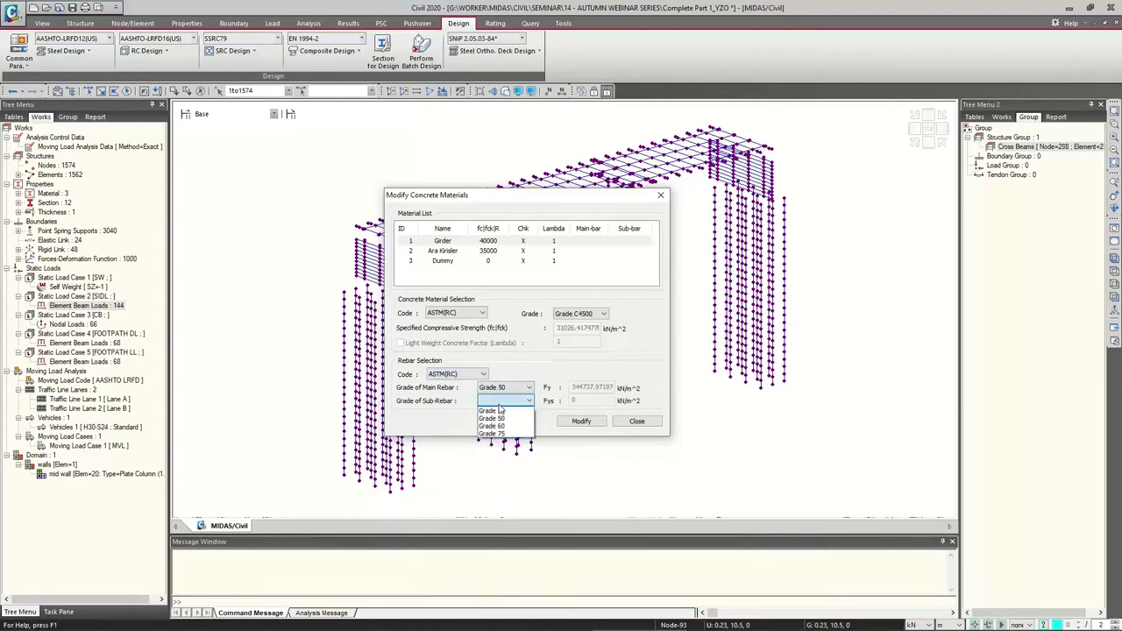
click(496, 420)
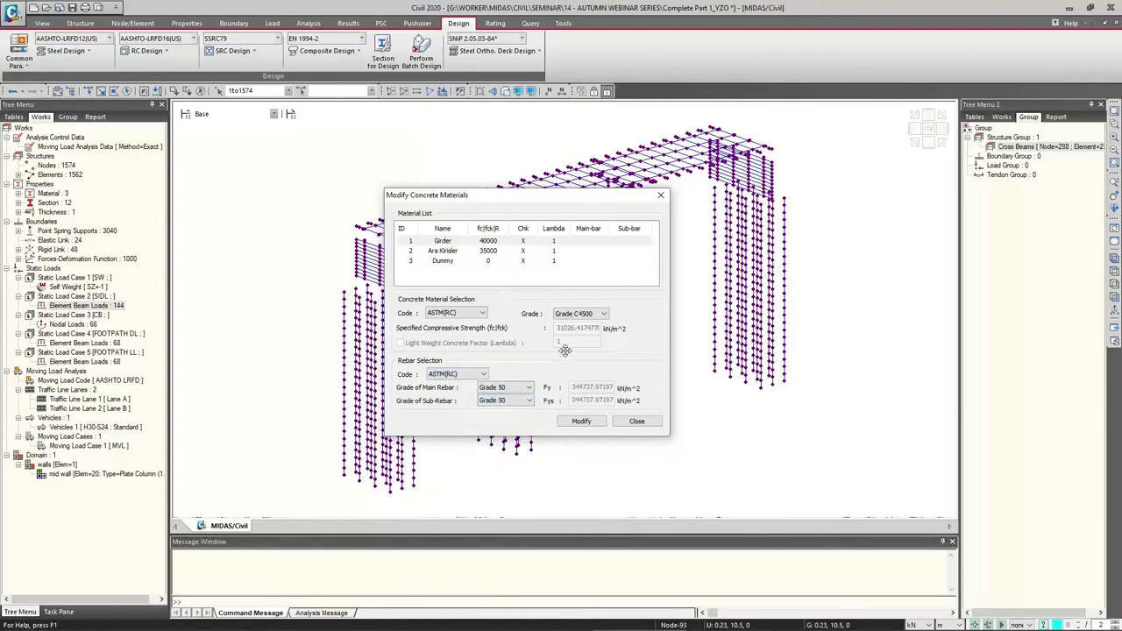
click(581, 421)
Set the concrete of the Ara Kirisler material to code ASTM(RC) with Grade C4000.
click(495, 252)
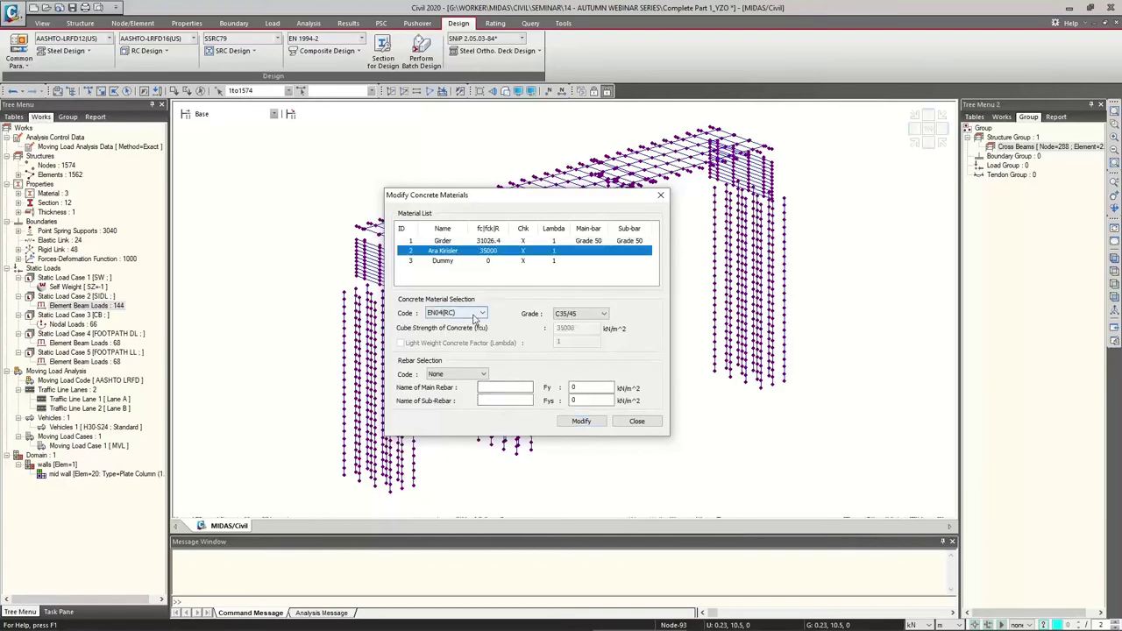
click(481, 313)
click(448, 330)
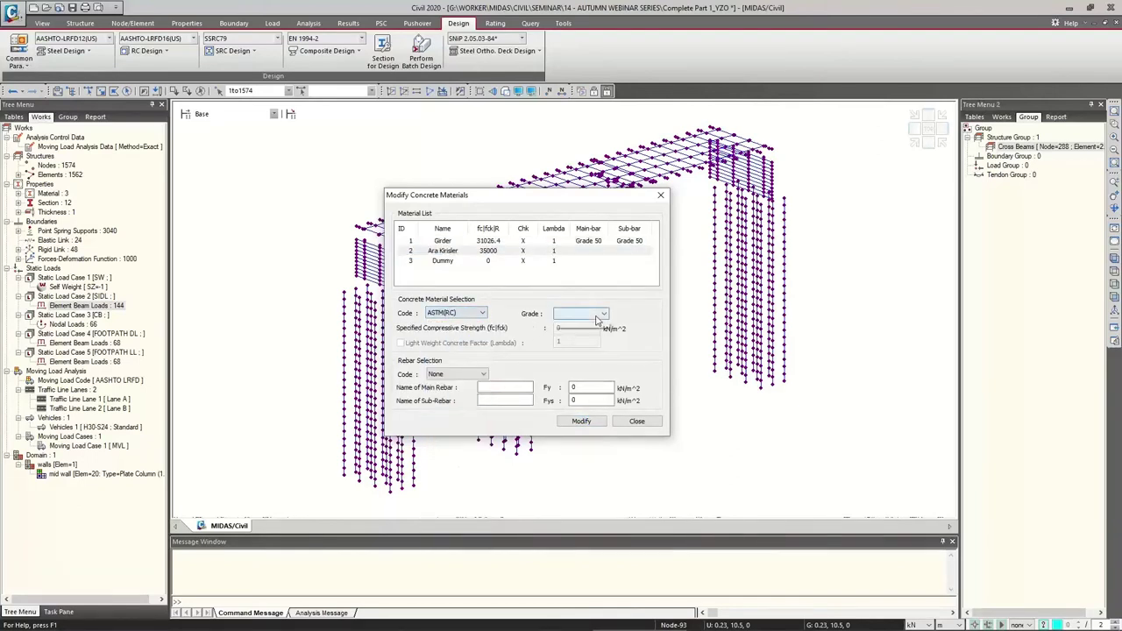
click(583, 313)
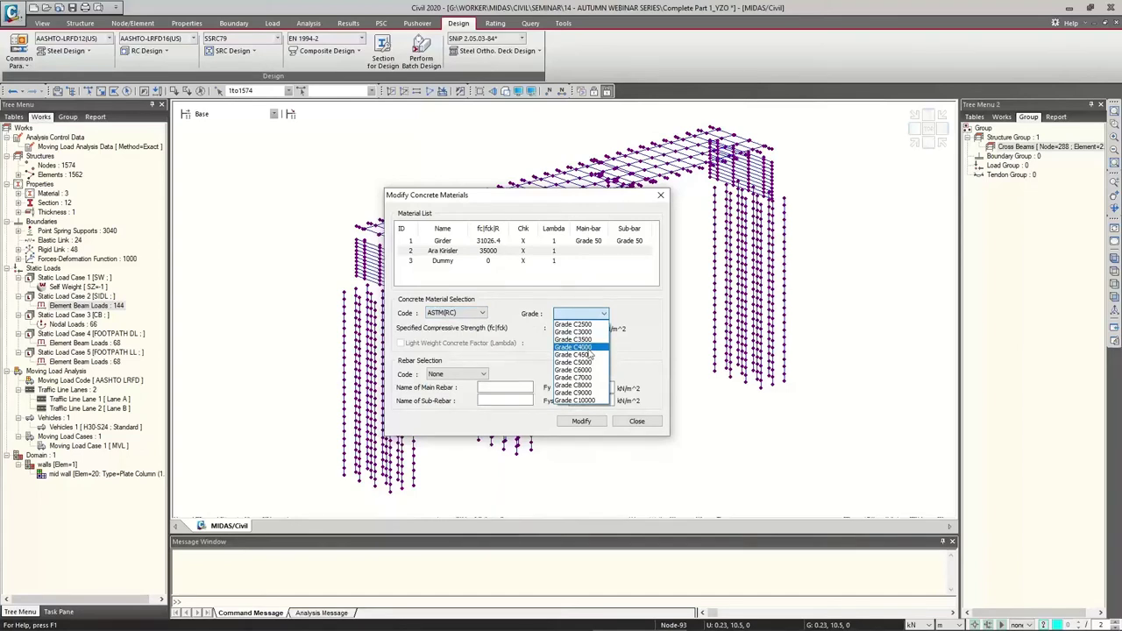
click(574, 347)
Assign ASTM(RC) Grade 50 main and sub-rebar to the Ara Kirisler material, apply the modification and finish editing materials.
click(481, 374)
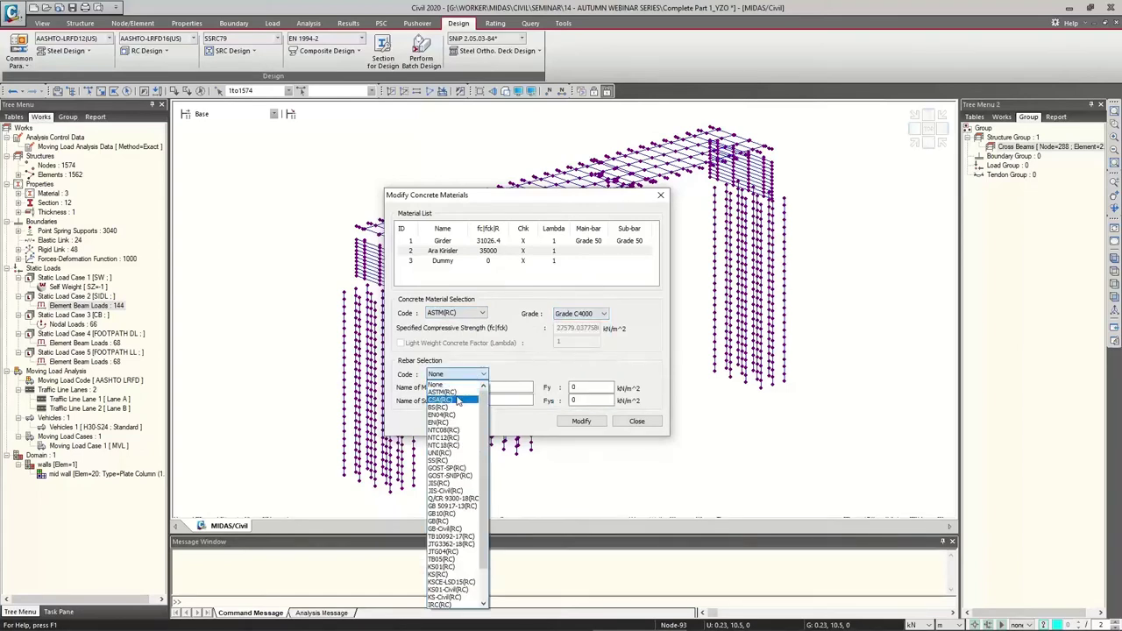
click(451, 392)
click(504, 387)
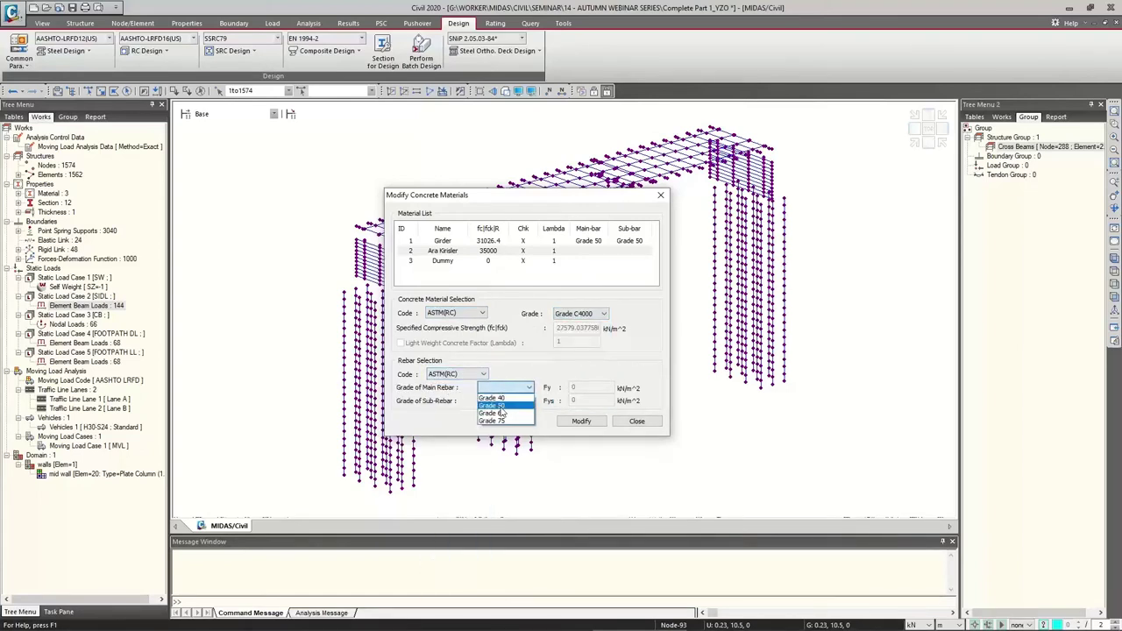
click(497, 403)
click(504, 400)
click(504, 420)
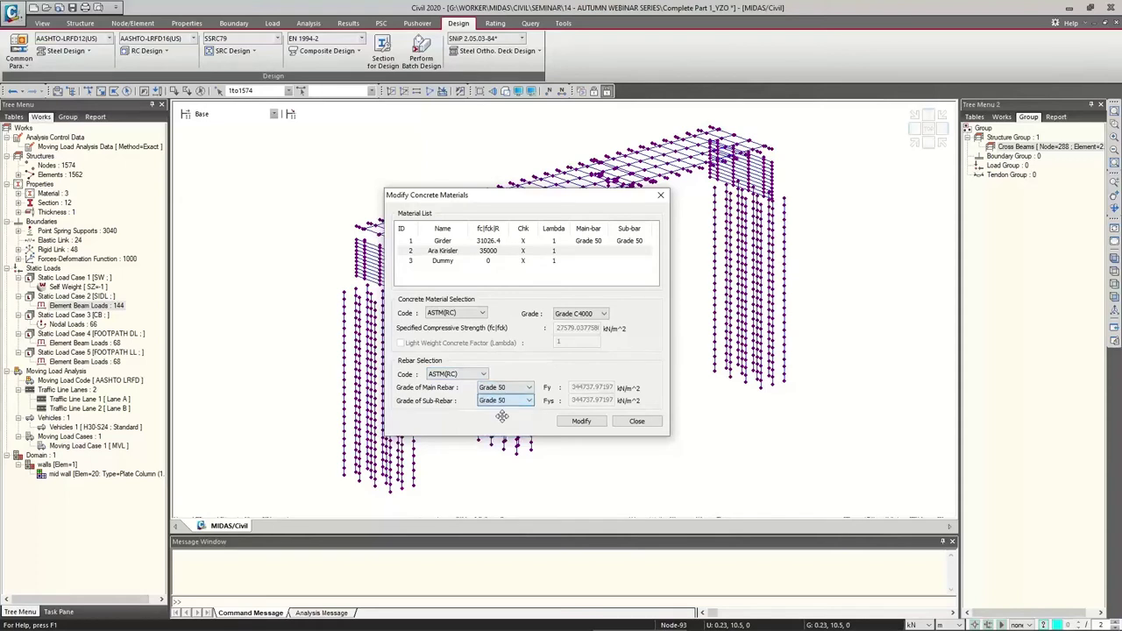
click(582, 422)
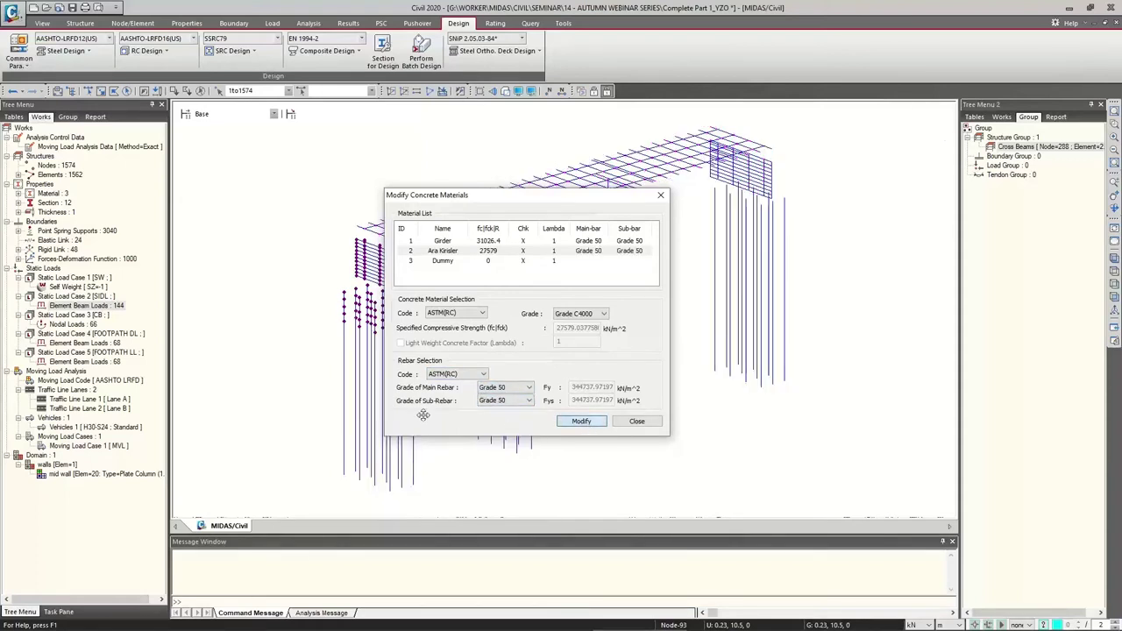
click(638, 422)
Open the beam section data for design and choose the stirrup size for the End Section.
click(163, 52)
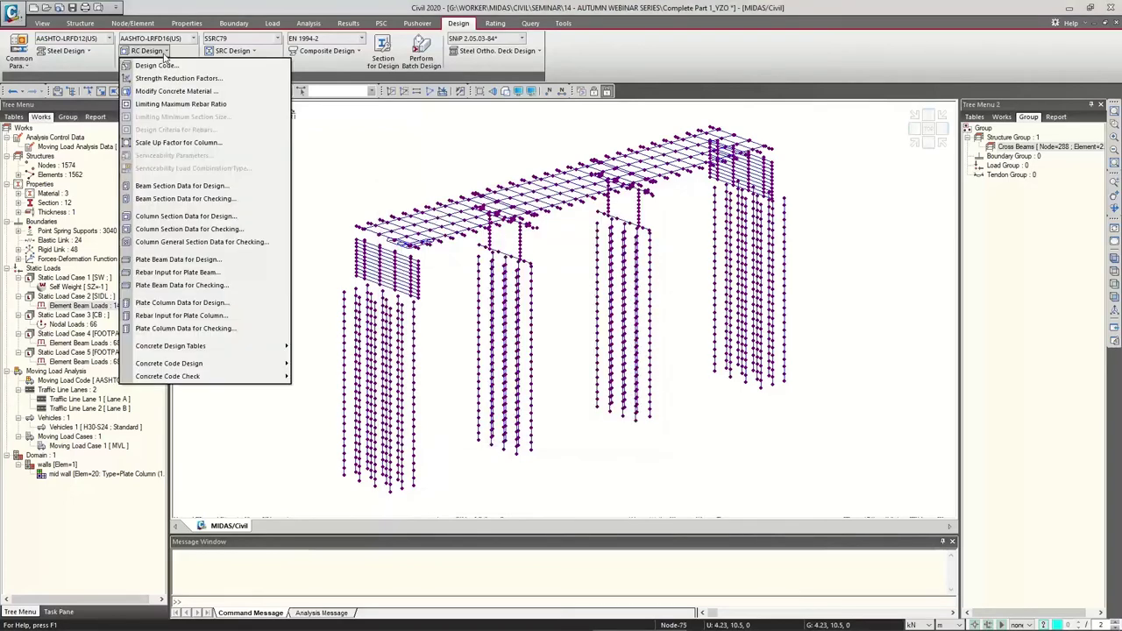
click(181, 186)
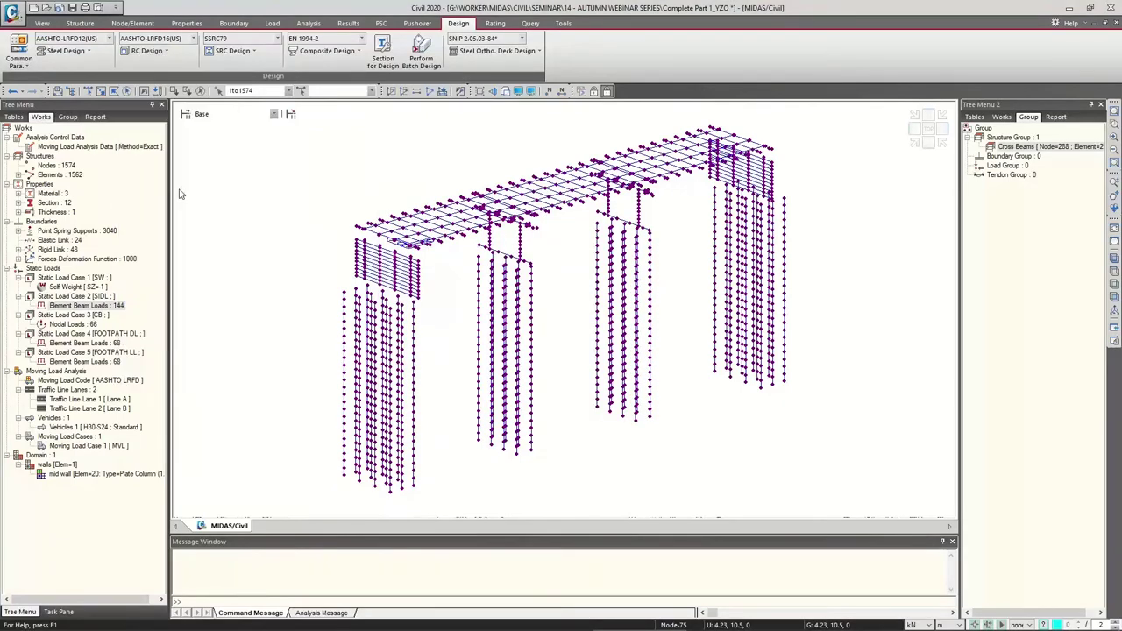
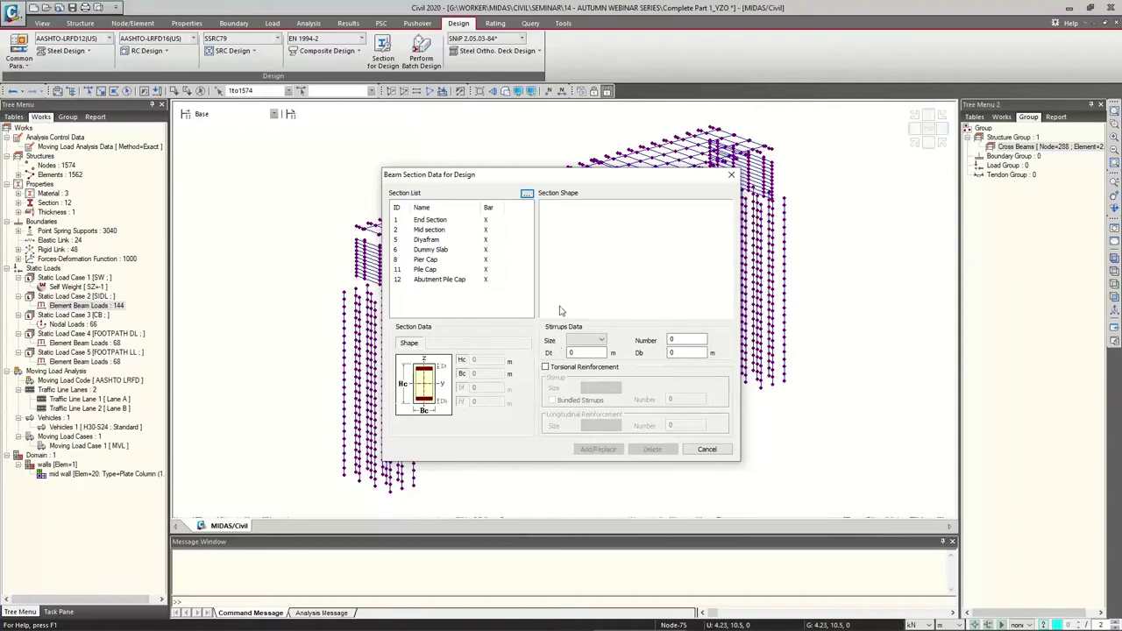
click(455, 223)
click(454, 225)
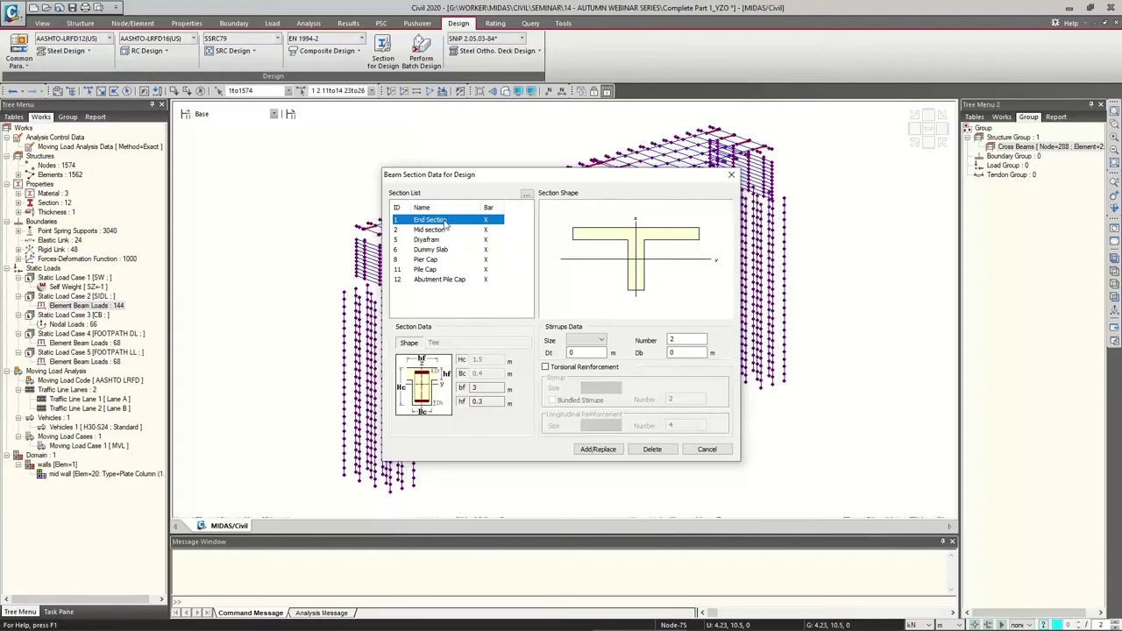
drag(476, 184, 510, 294)
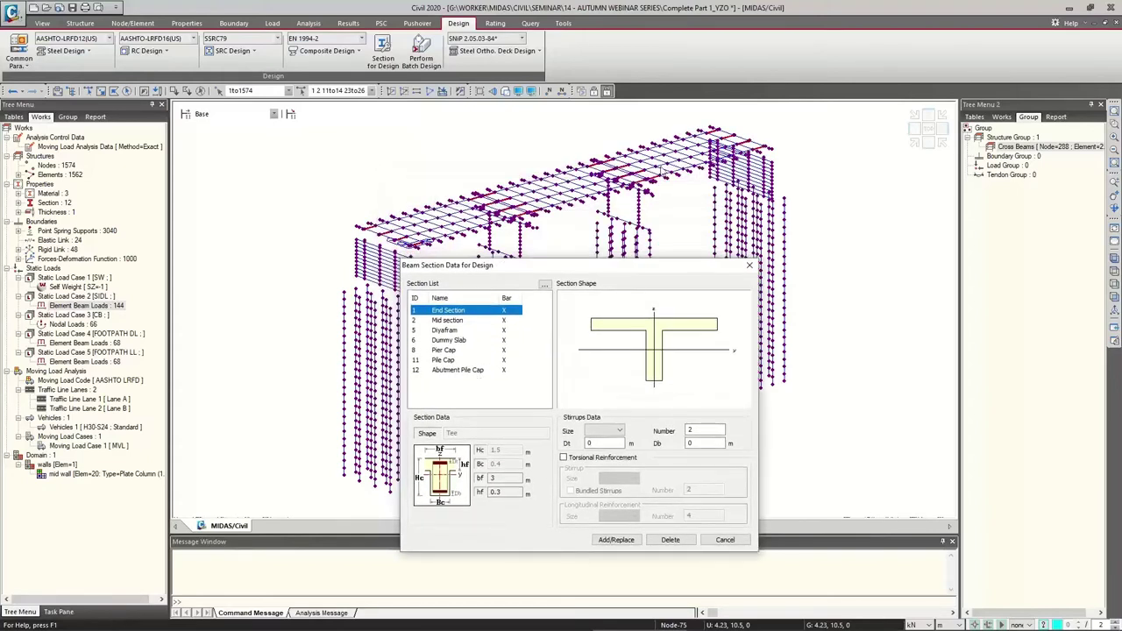
click(610, 430)
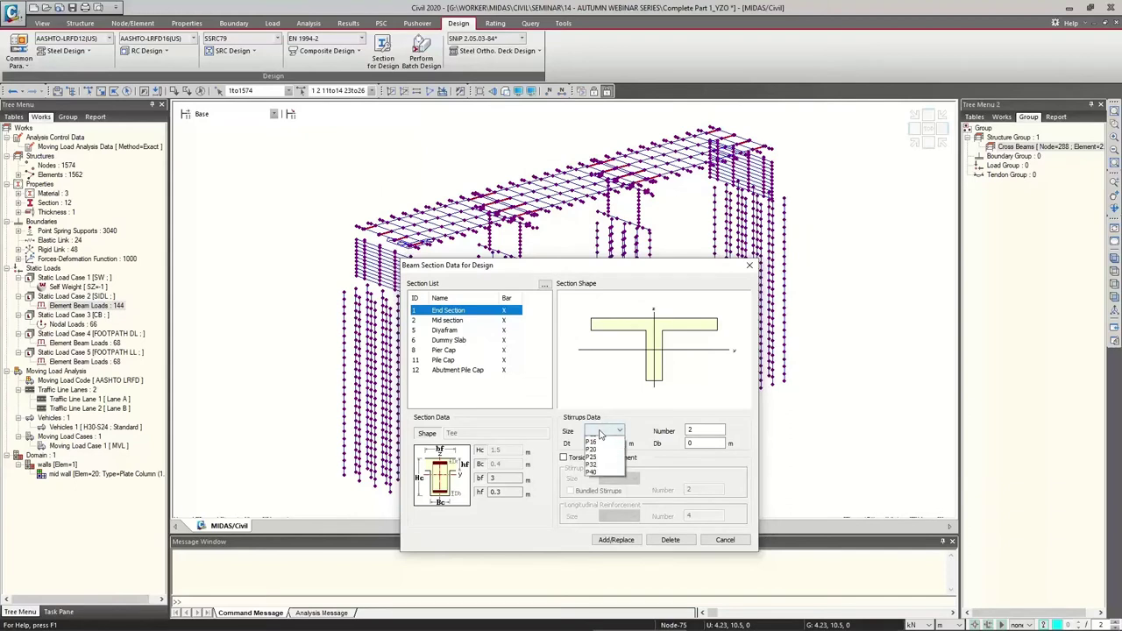
click(599, 486)
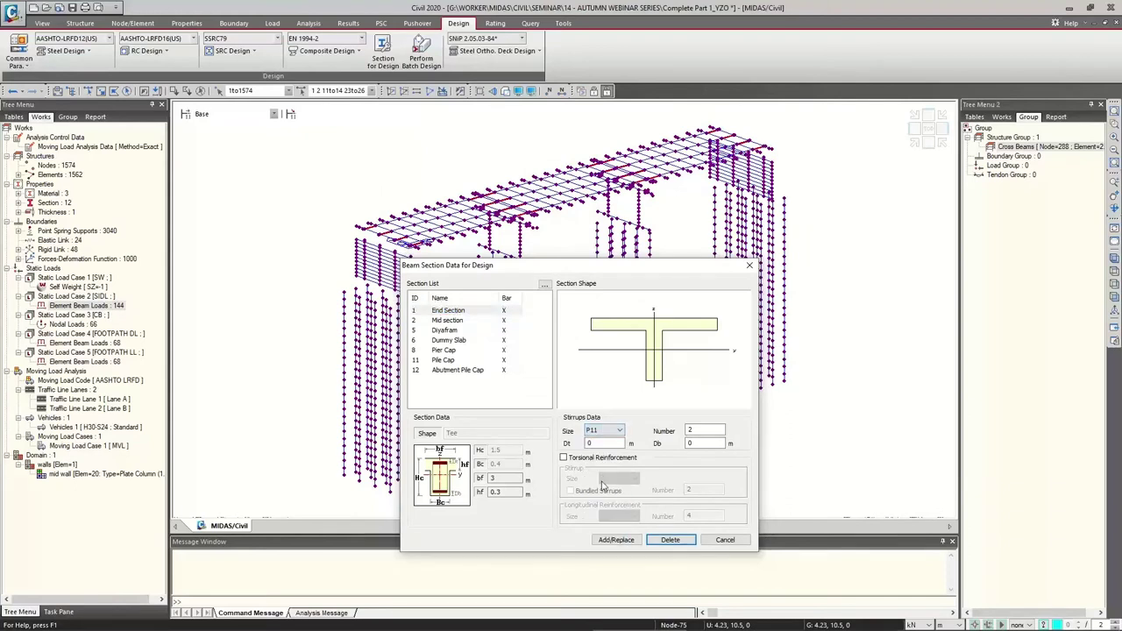
click(609, 430)
click(600, 479)
Set the End Section's stirrup distance Dt to 0.05 m, fill in Db, and add its reinforcement data.
double_click(603, 443)
text(0.05)
double_click(693, 443)
click(581, 430)
key(Tab)
click(620, 544)
Add beam design data for the Mid section with P12 stirrups and Dt and Db of 0.05 m.
click(447, 321)
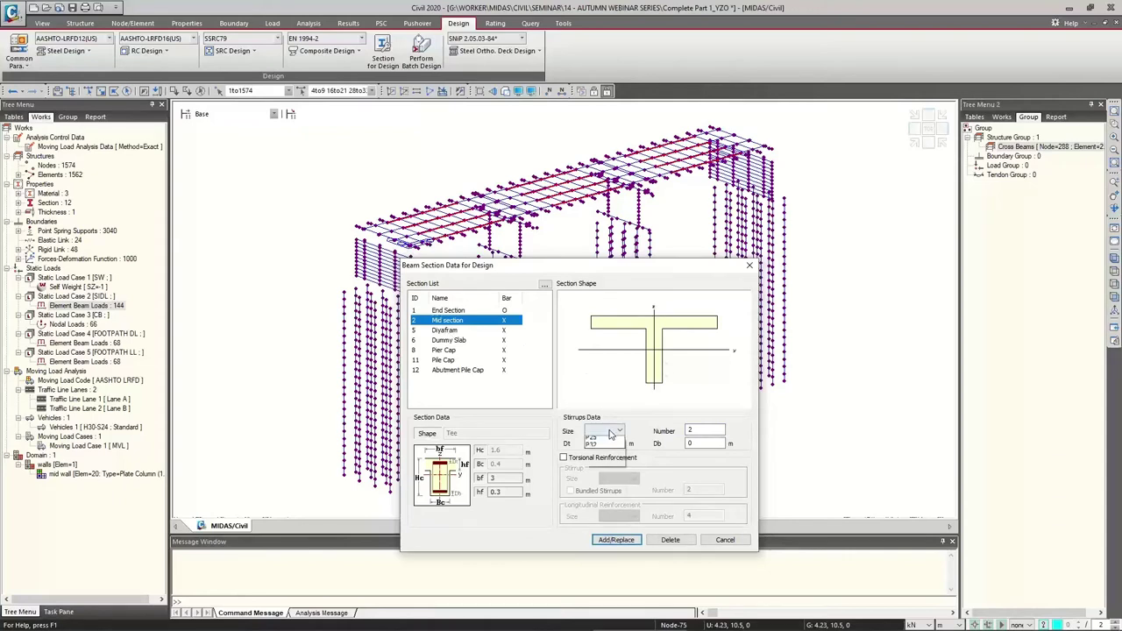
click(614, 430)
click(594, 478)
click(604, 443)
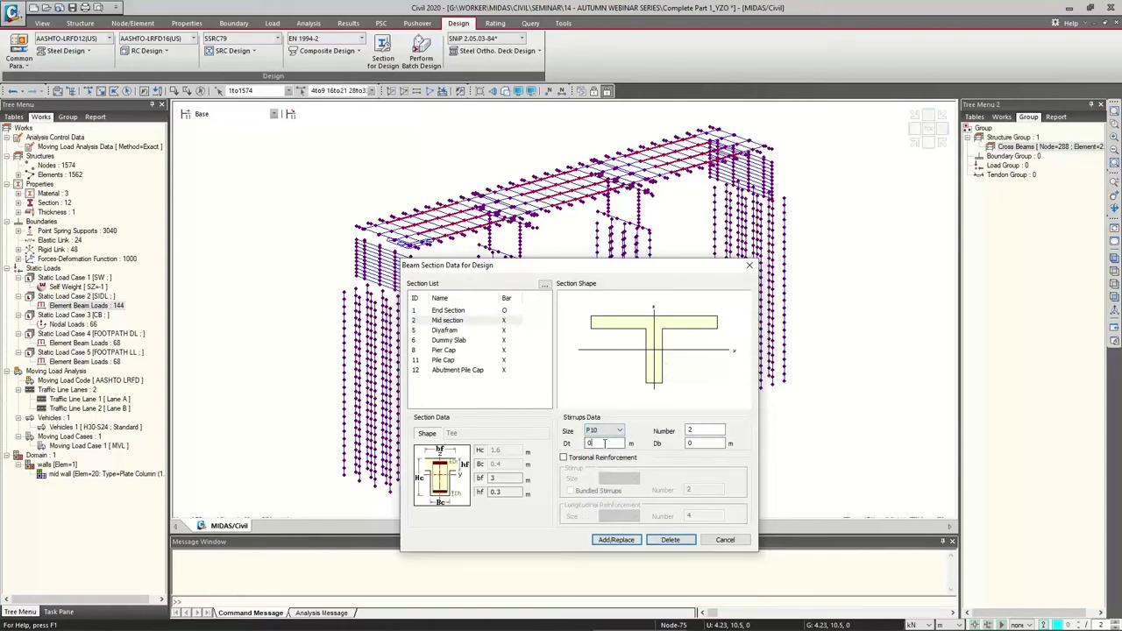
click(701, 443)
text(.05)
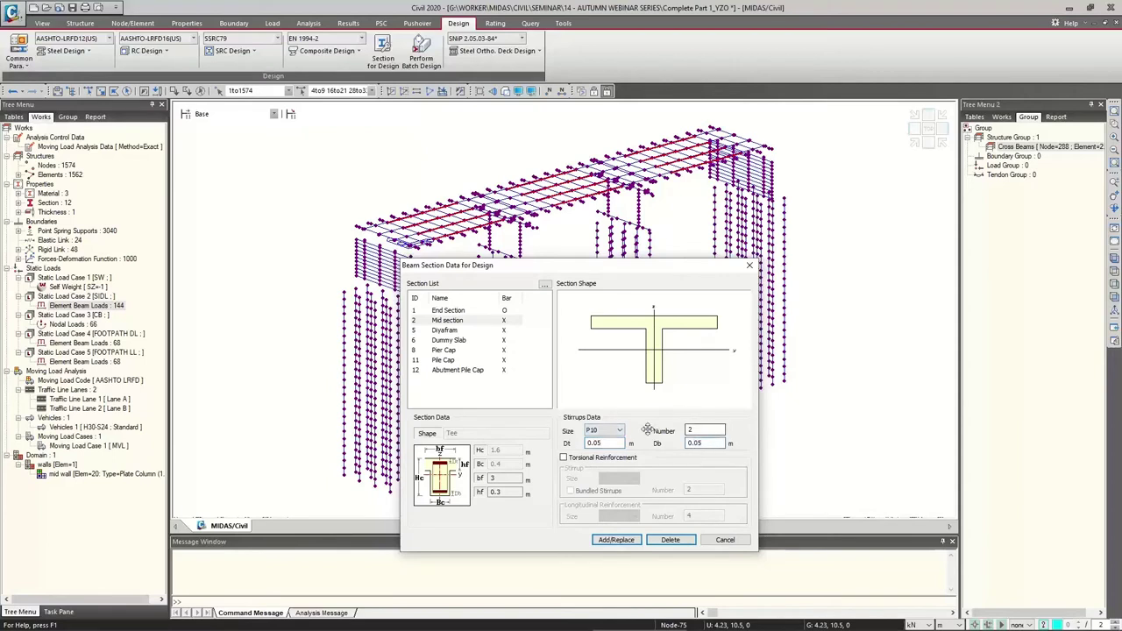
click(614, 431)
click(593, 495)
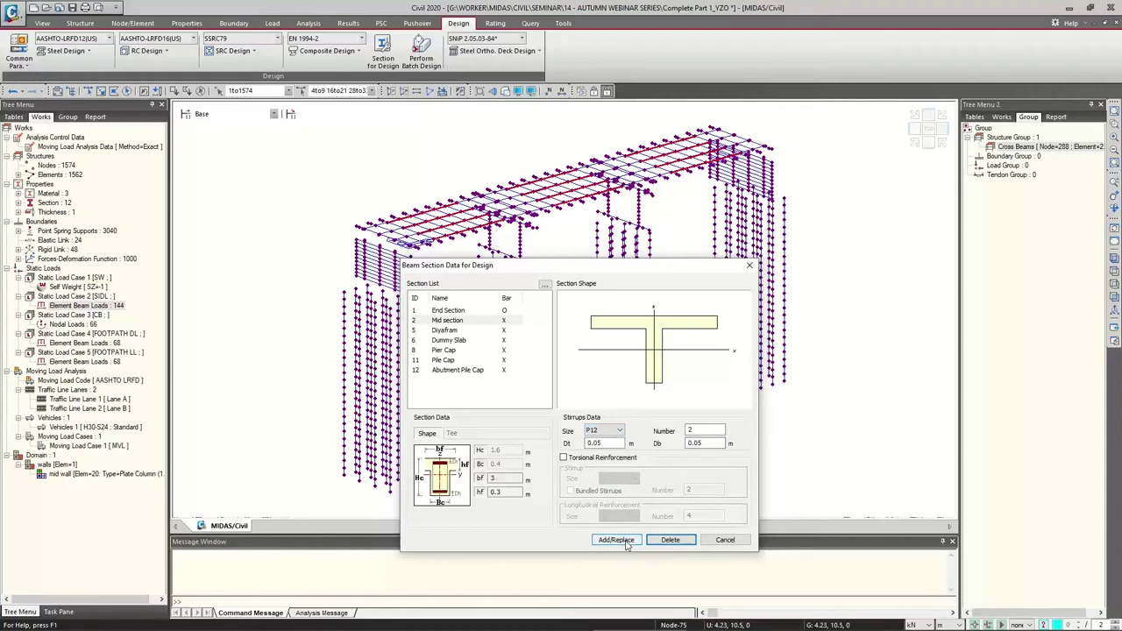
click(625, 542)
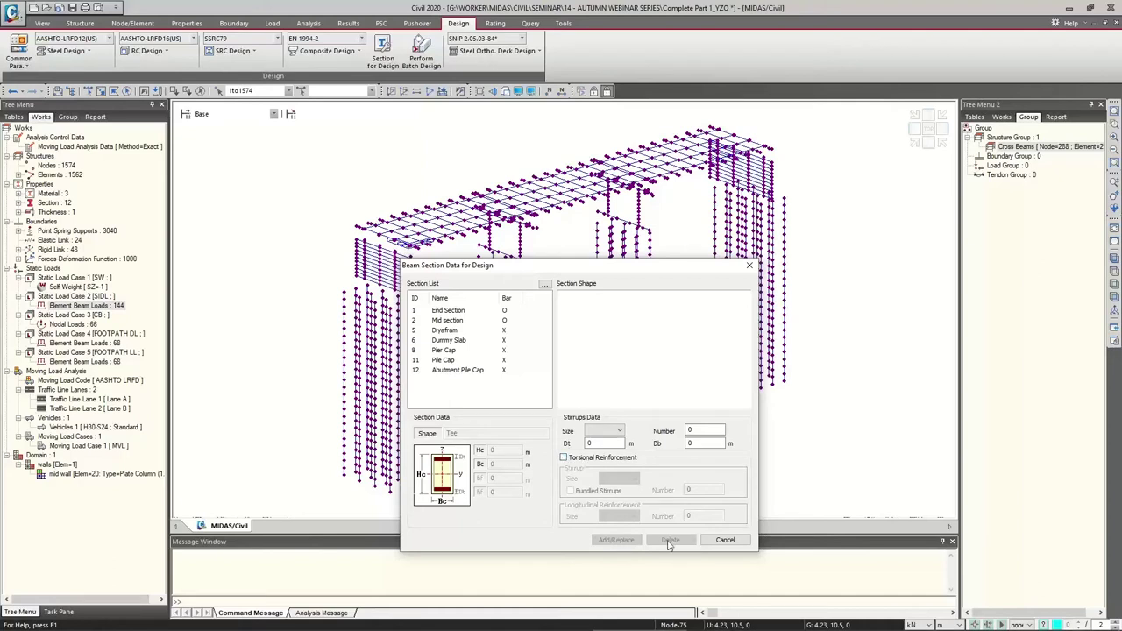
Check the stirrup data stored for the Mid section and the list of beam sections, leaving the data as is.
click(478, 321)
click(576, 466)
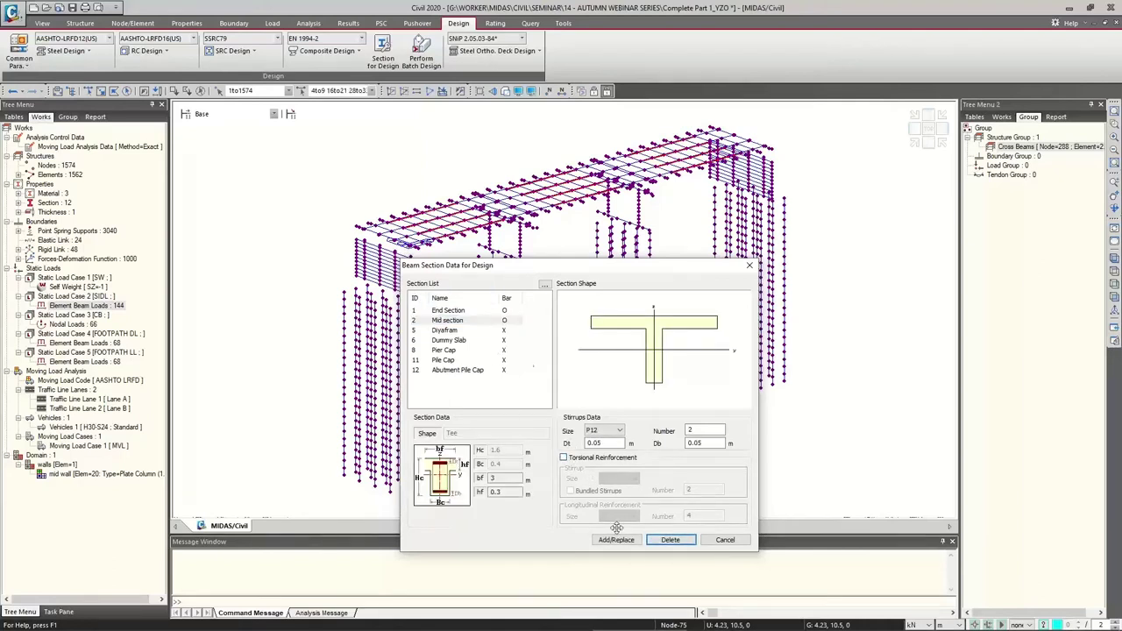
click(717, 540)
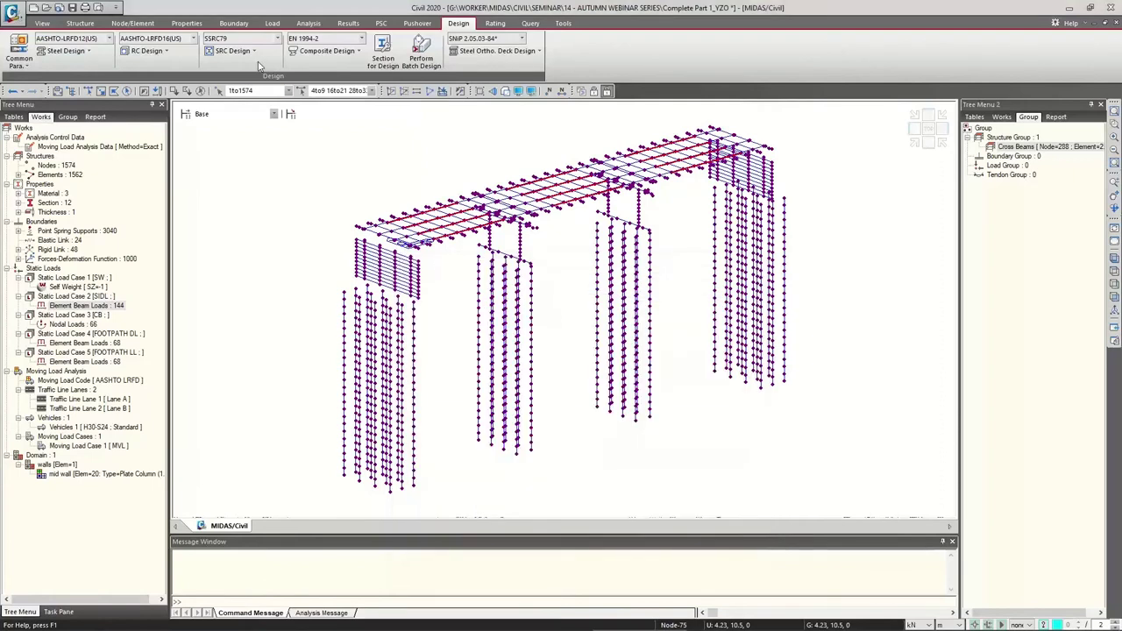
click(162, 53)
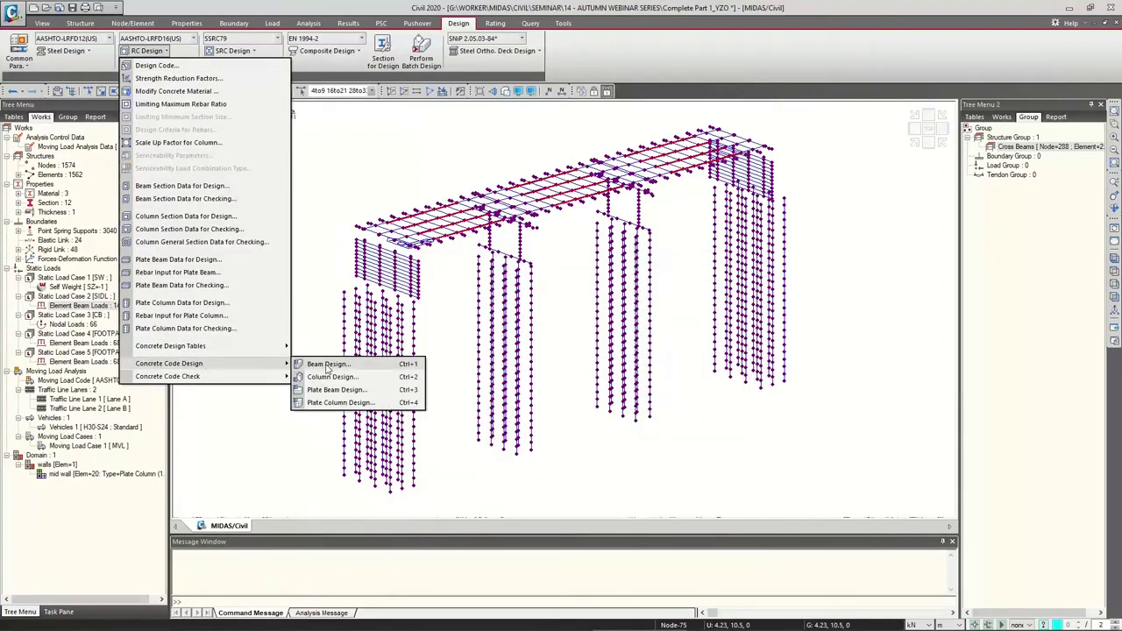
click(182, 186)
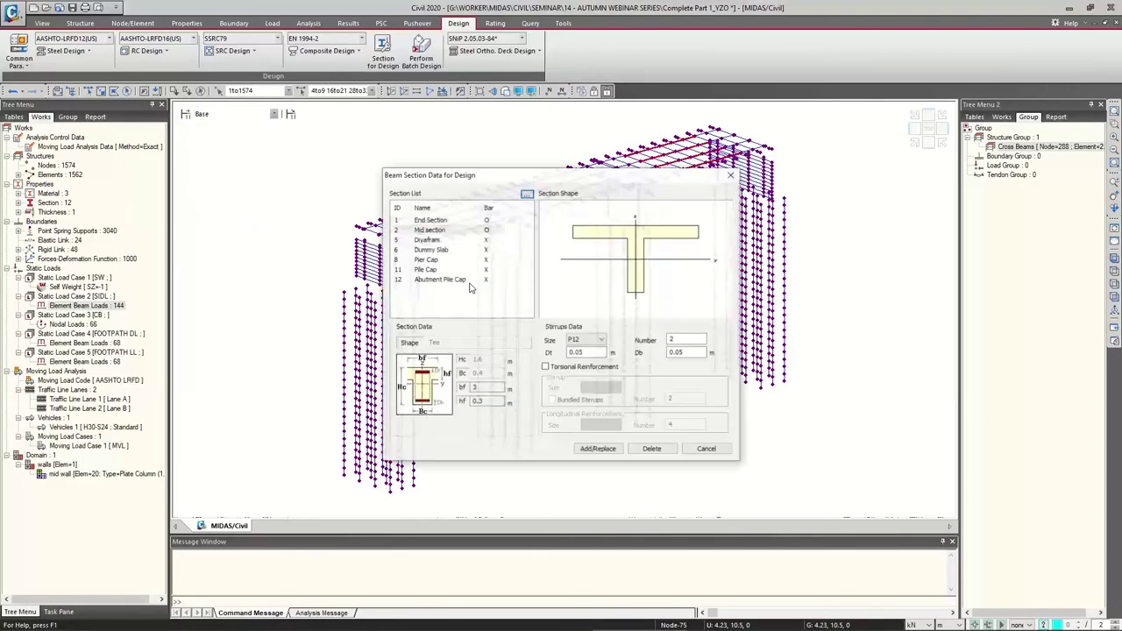
click(731, 174)
Run the concrete code beam design for the sections with assigned beam data.
click(143, 51)
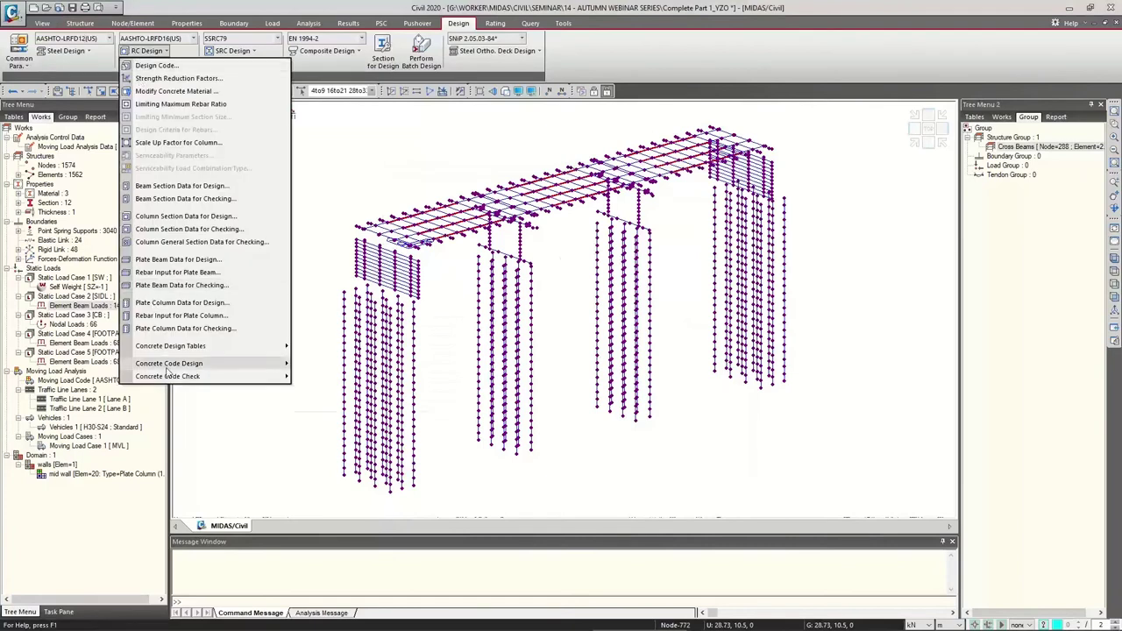
mouse_move(169, 366)
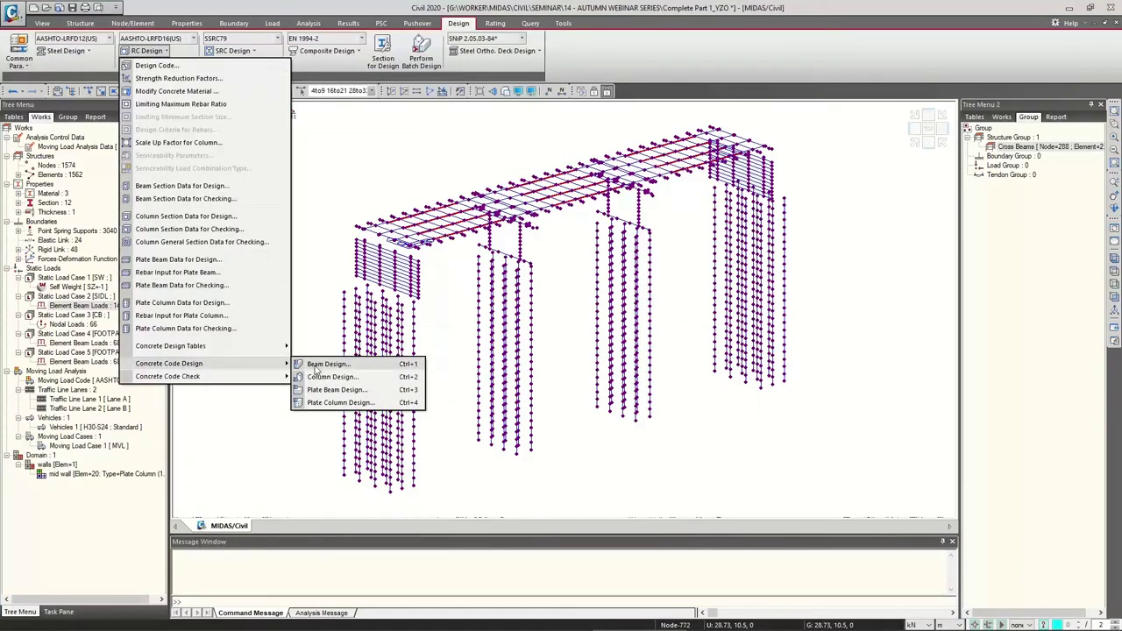
click(324, 364)
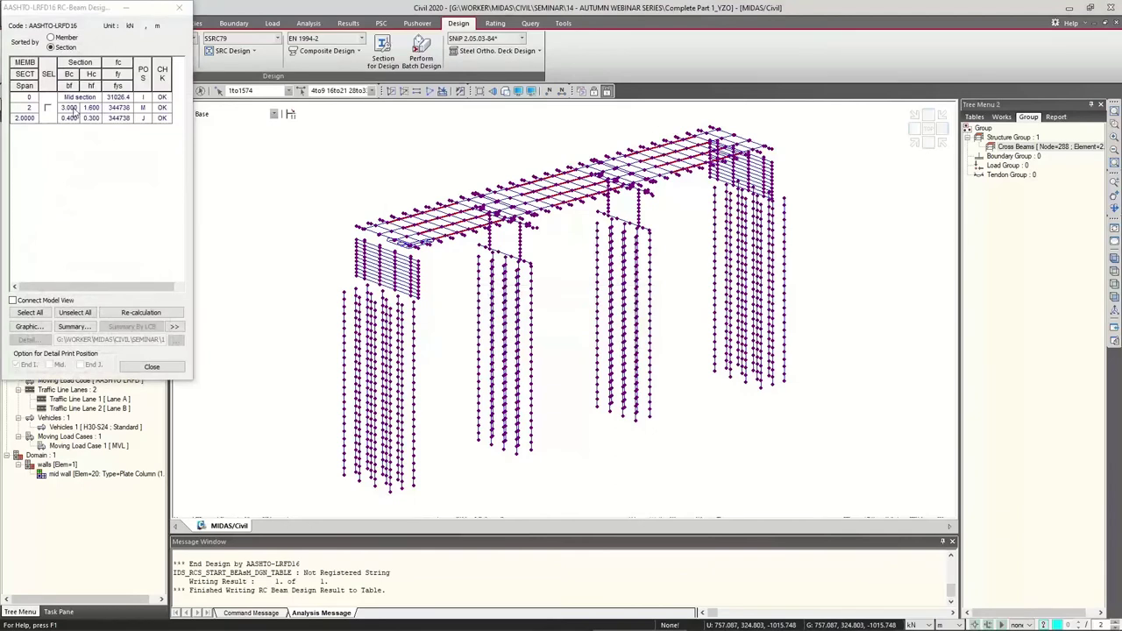
Open the graphic design report of the Mid section from the section-sorted beam results and view its bending moment capacity.
click(51, 37)
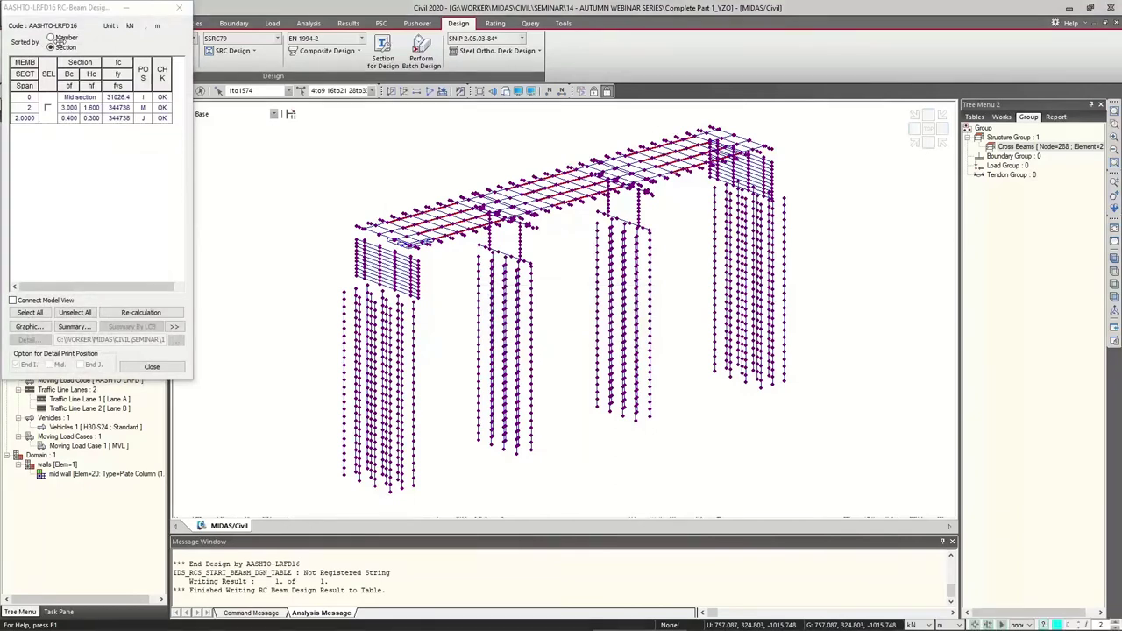
click(51, 47)
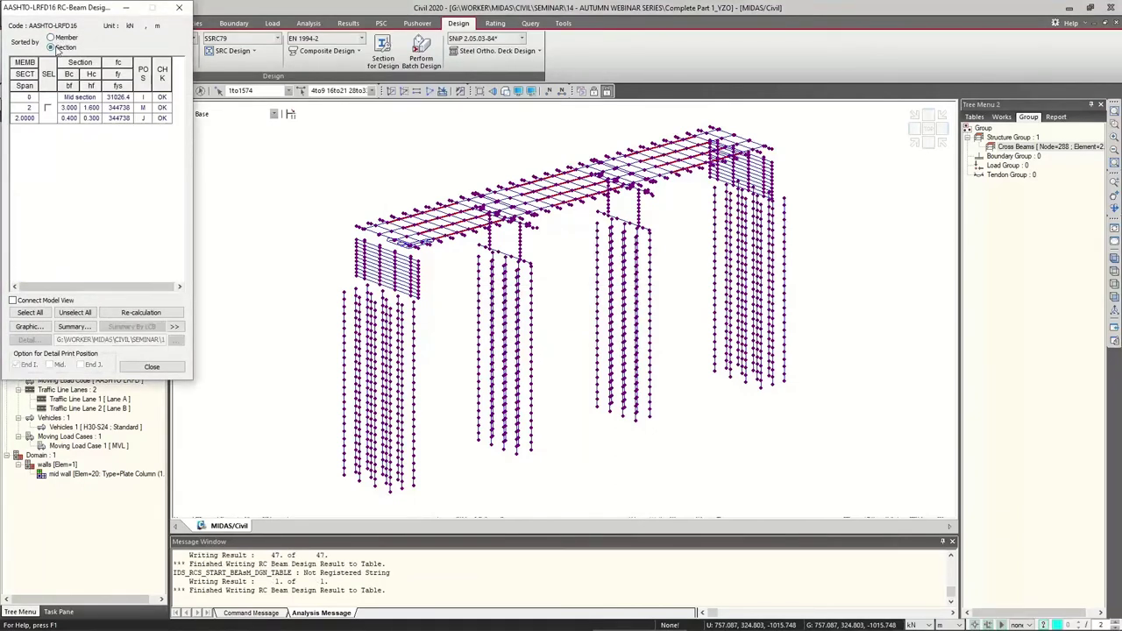
click(49, 107)
click(29, 326)
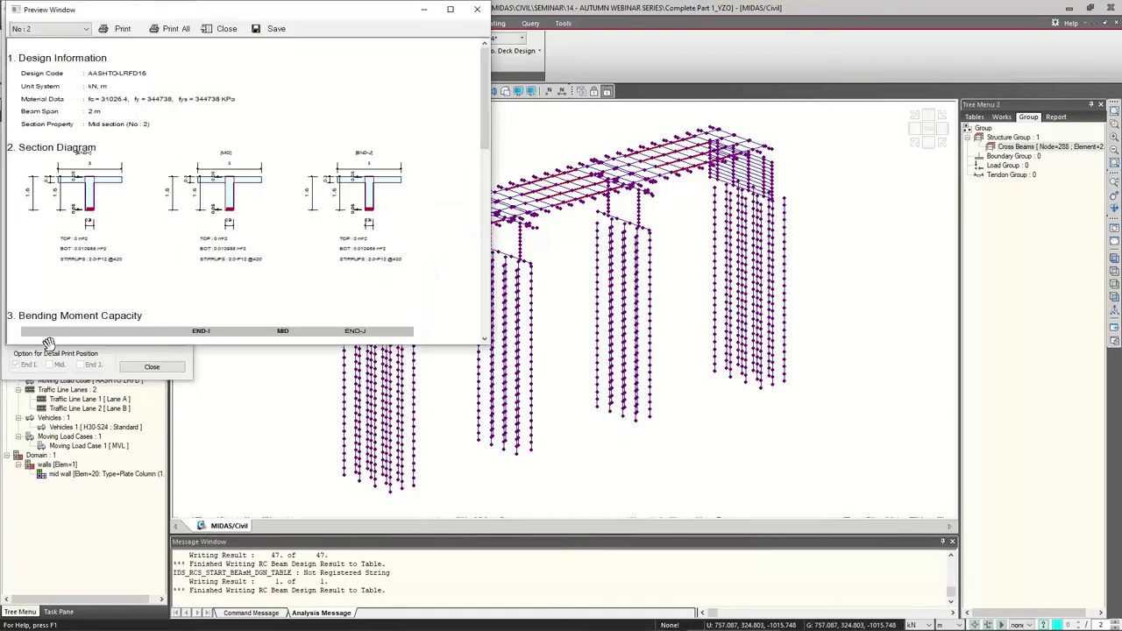
drag(230, 10, 277, 35)
scroll(253, 265, down, 3)
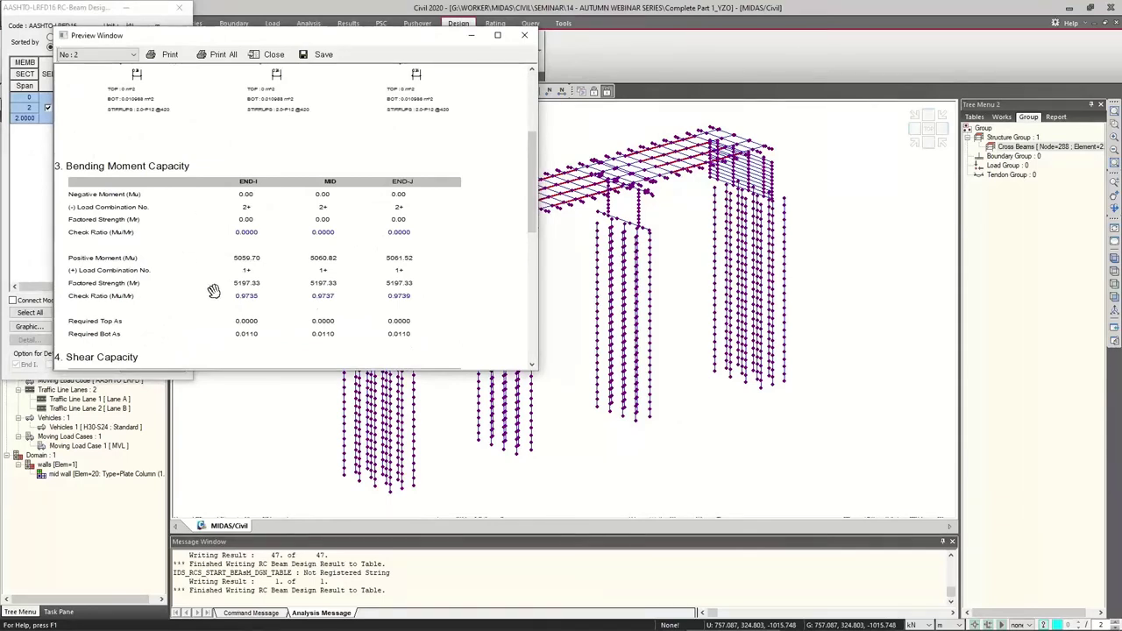
click(525, 35)
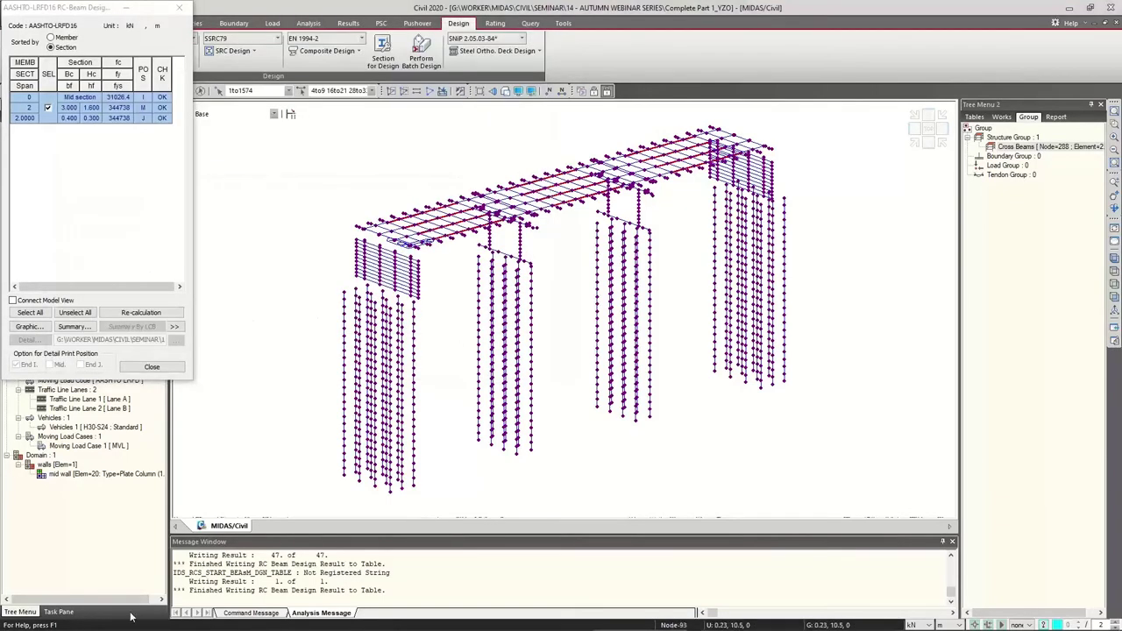
Bring the Mid section's report preview back up and review its section diagram and reinforcement.
mouse_move(130, 624)
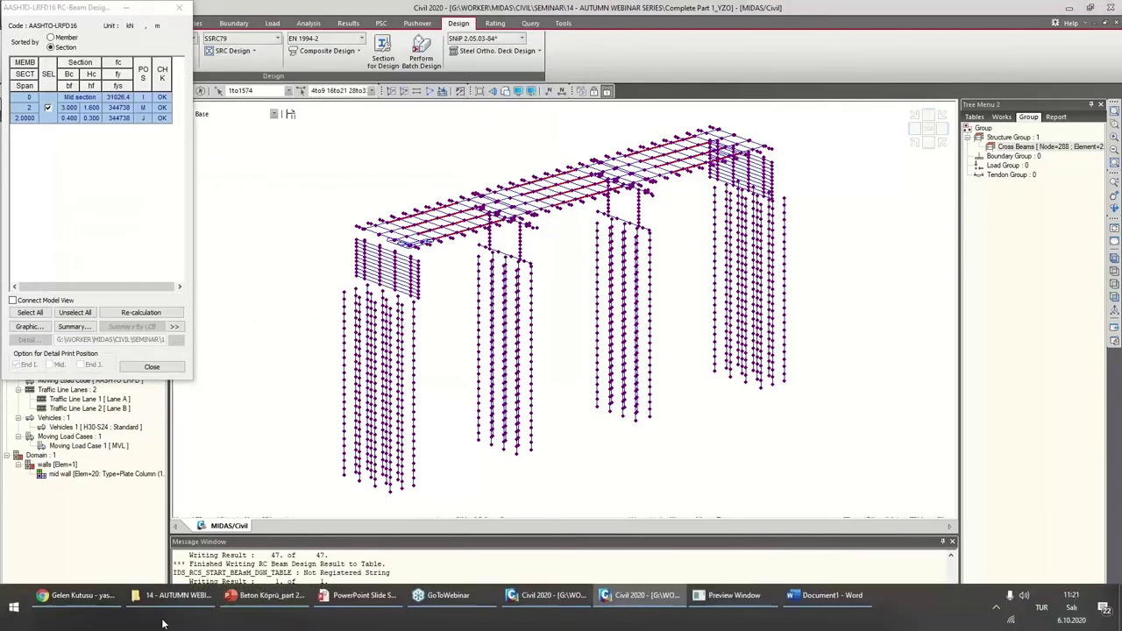
click(726, 613)
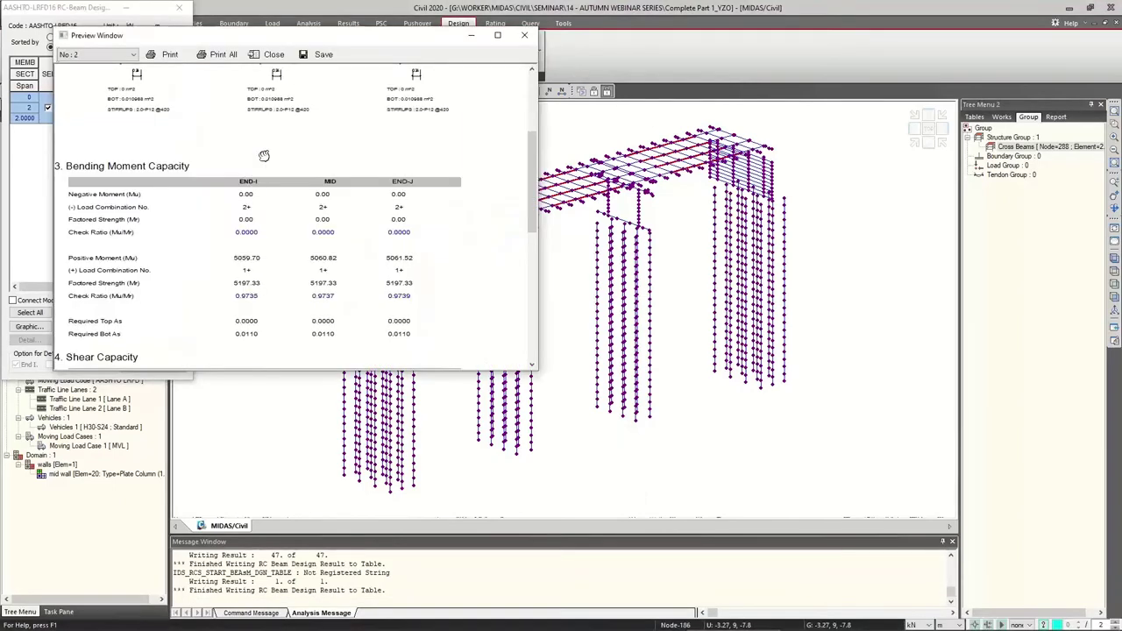
scroll(270, 115, down, 2)
scroll(368, 211, up, 5)
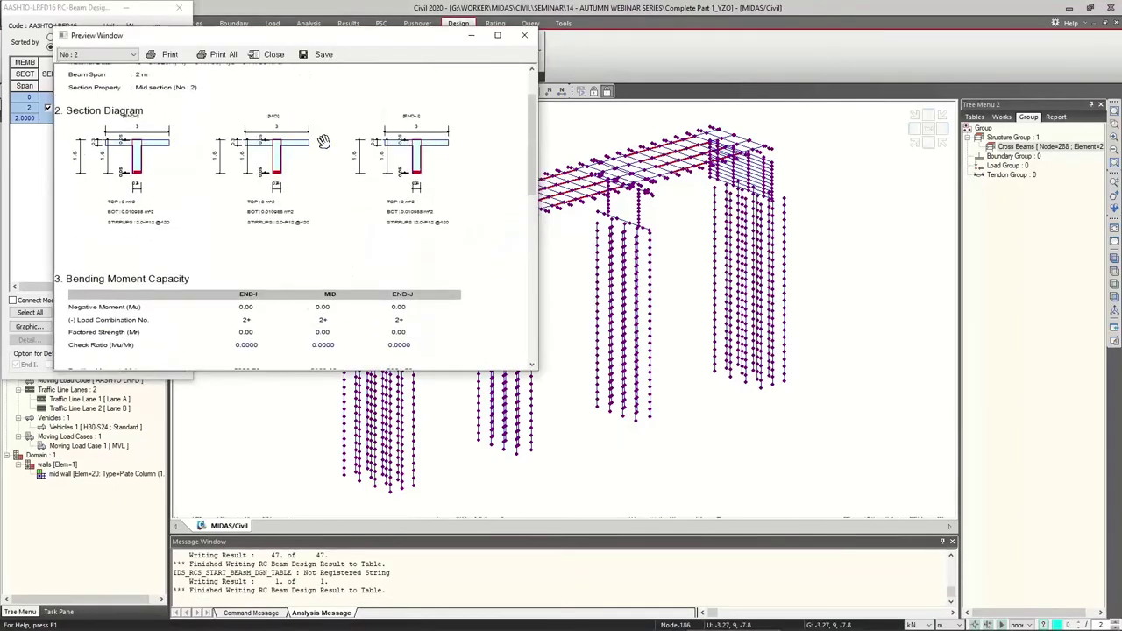
click(525, 35)
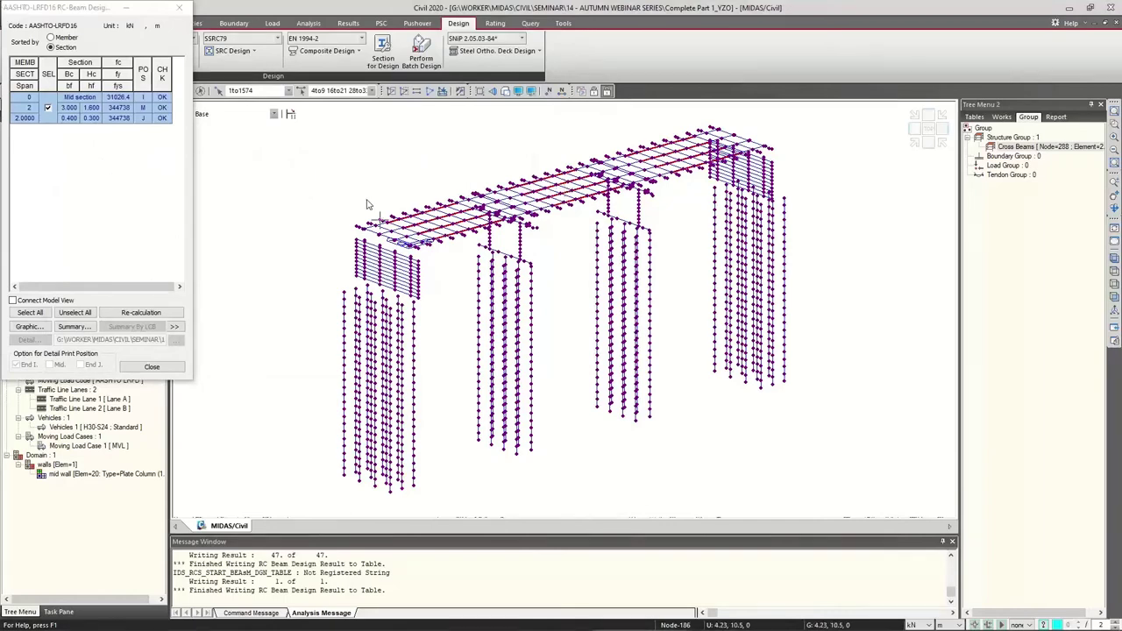
Enlarge the Mid section report, examine its bending, shear and torsion capacity checks, and close the beam design results.
key(alt+Tab)
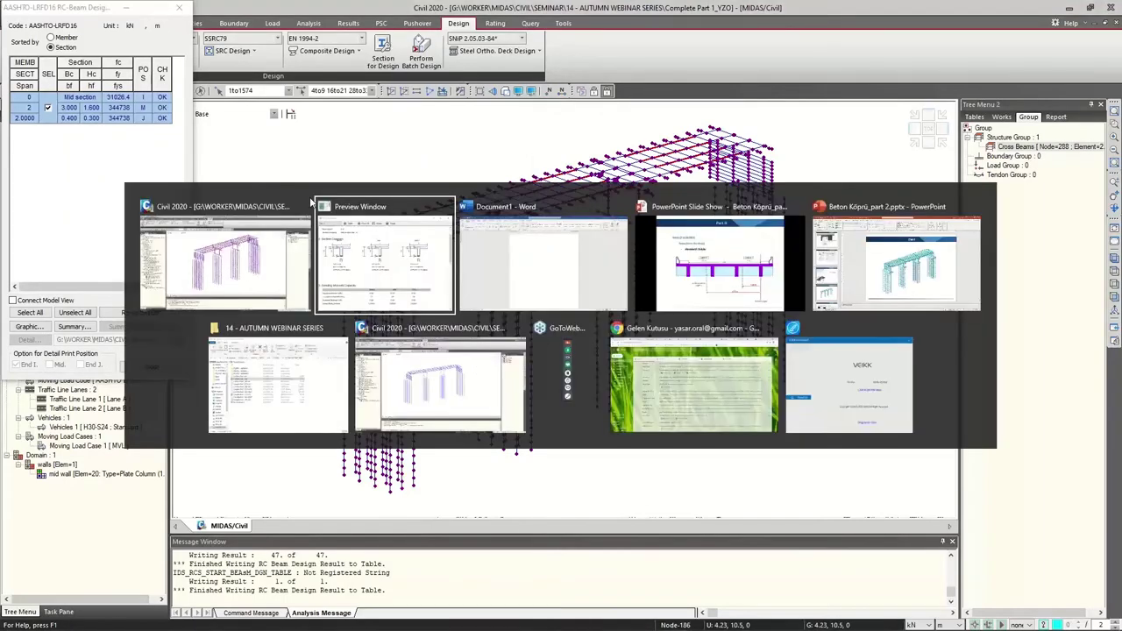
double_click(395, 50)
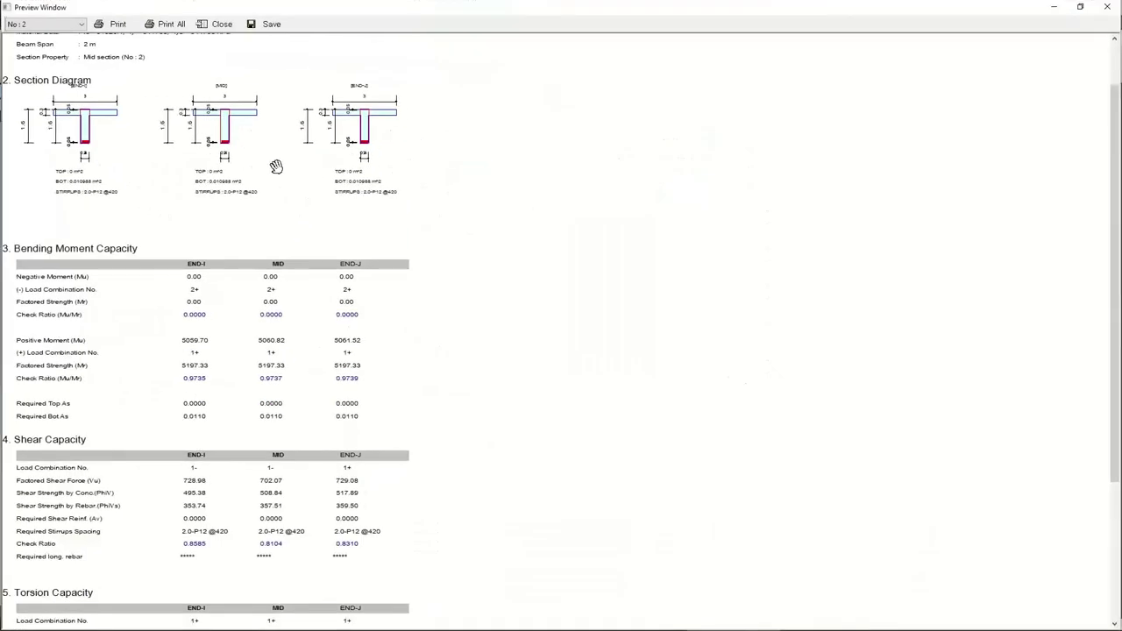
scroll(282, 232, down, 2)
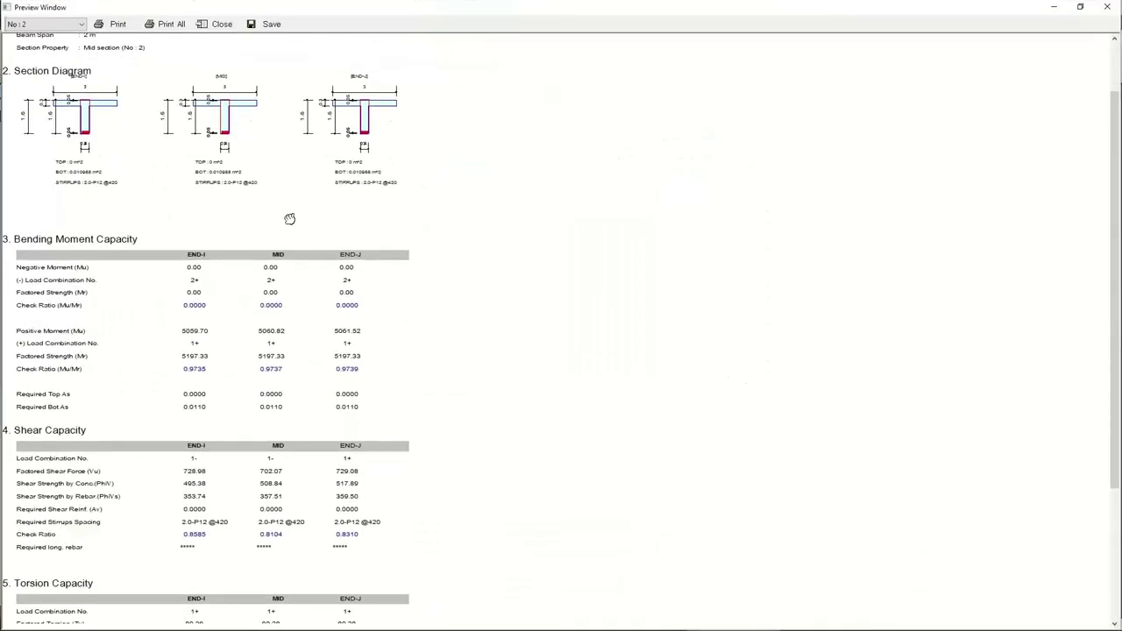
scroll(113, 316, down, 1)
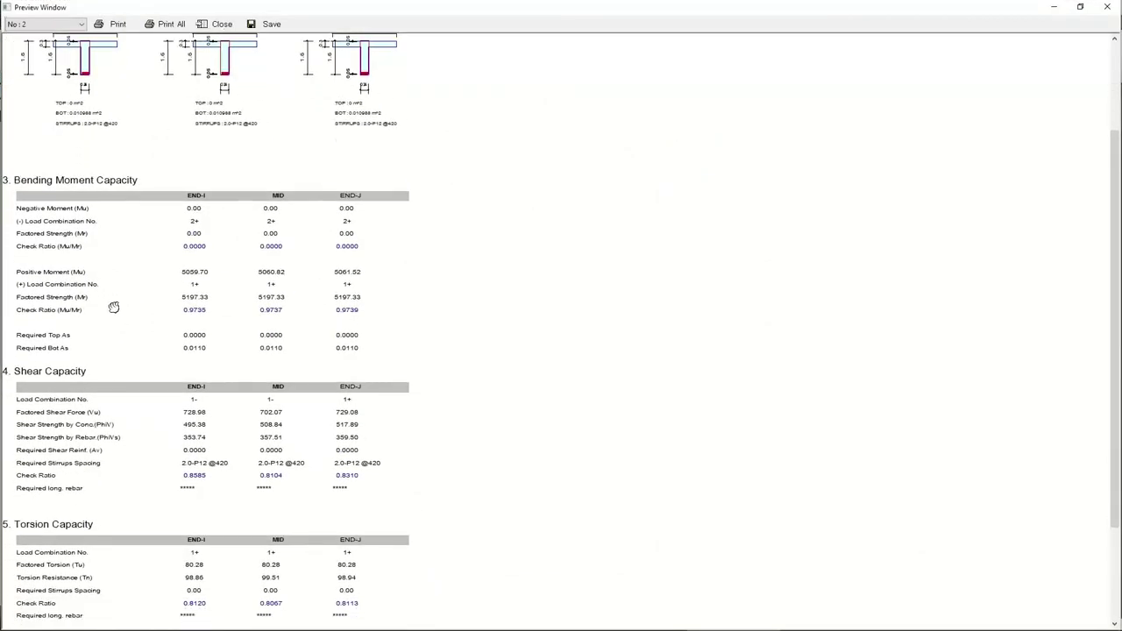
scroll(239, 324, up, 1)
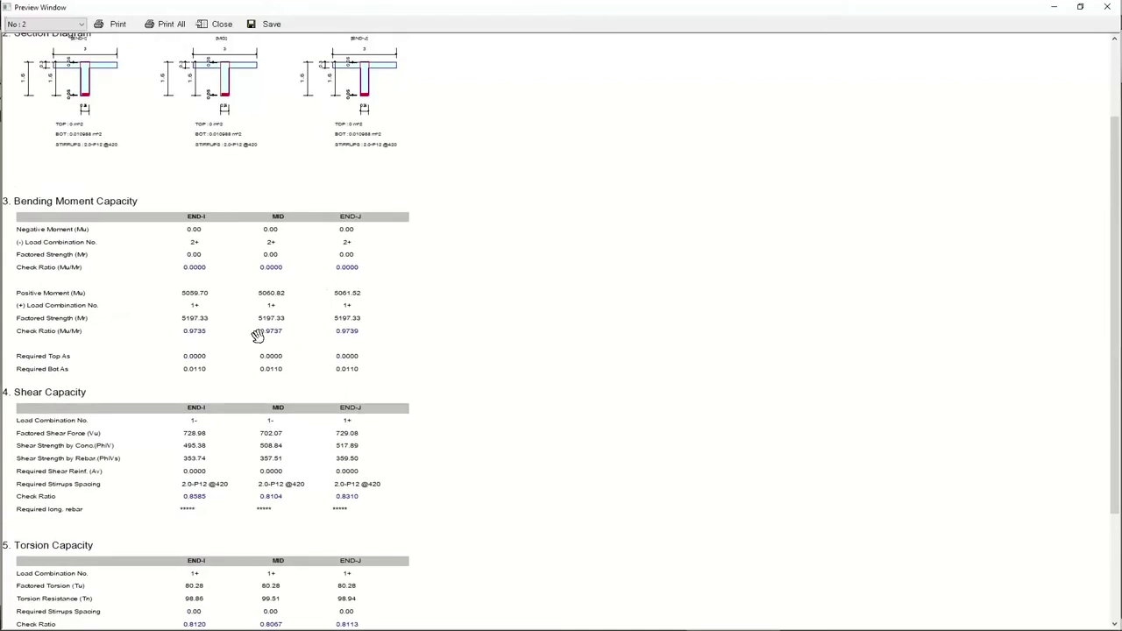
drag(261, 326, 261, 377)
scroll(238, 211, up, 1)
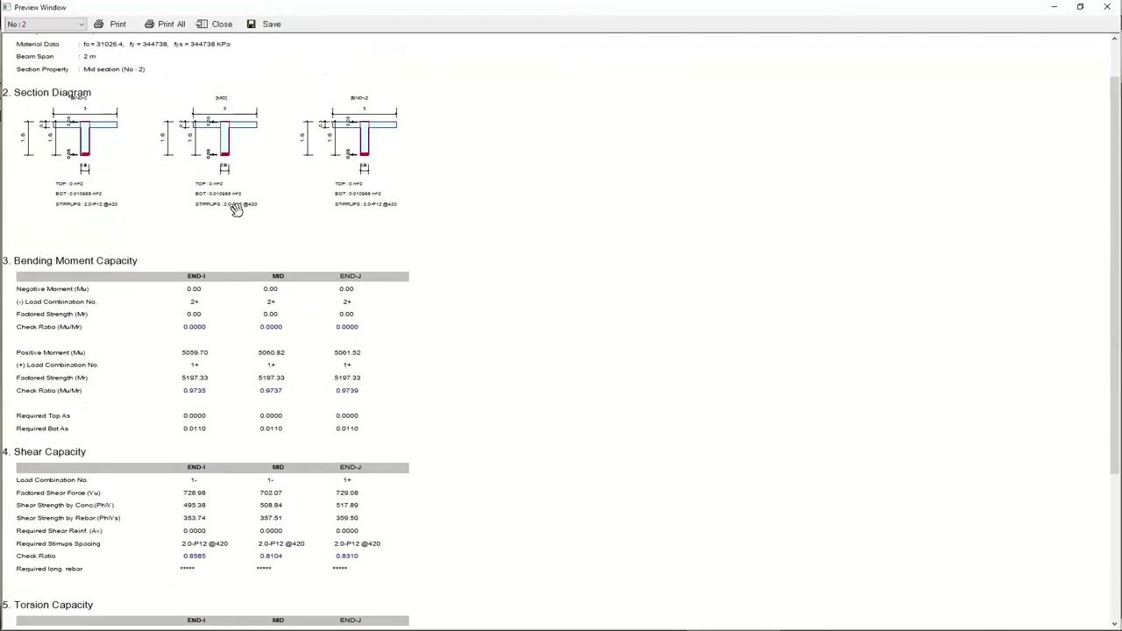
scroll(213, 248, up, 2)
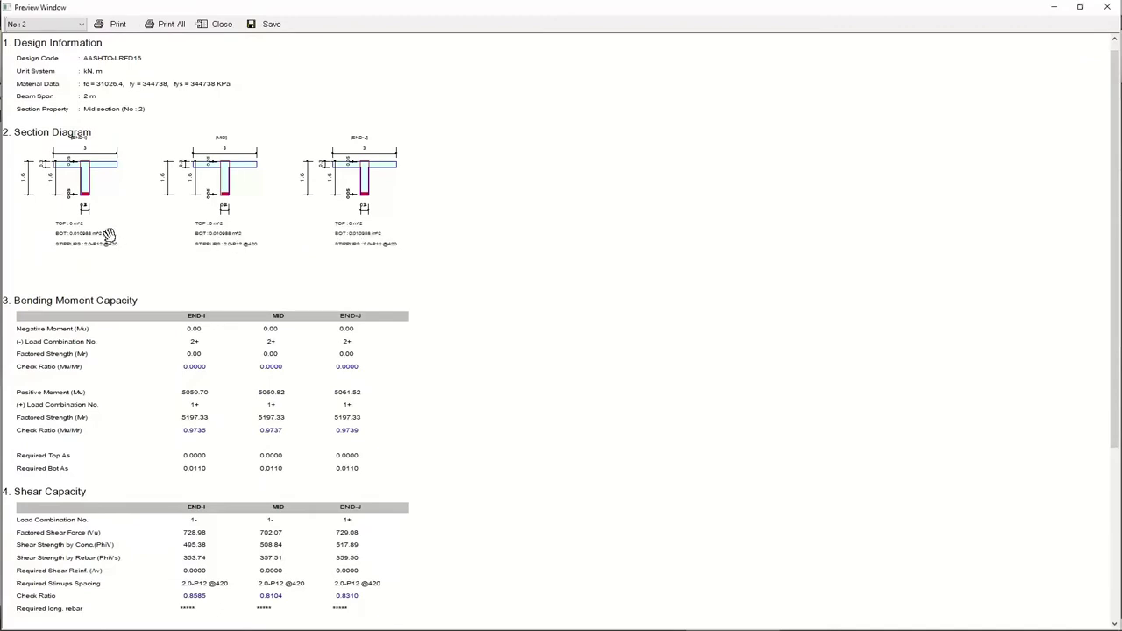
drag(175, 327, 182, 258)
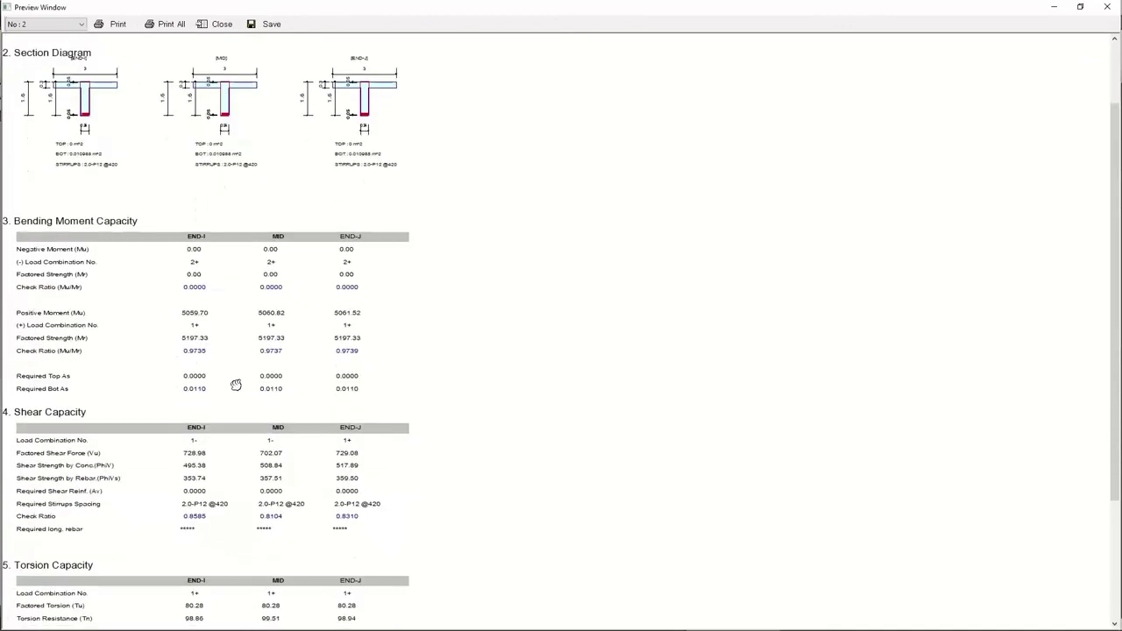
drag(235, 385, 254, 320)
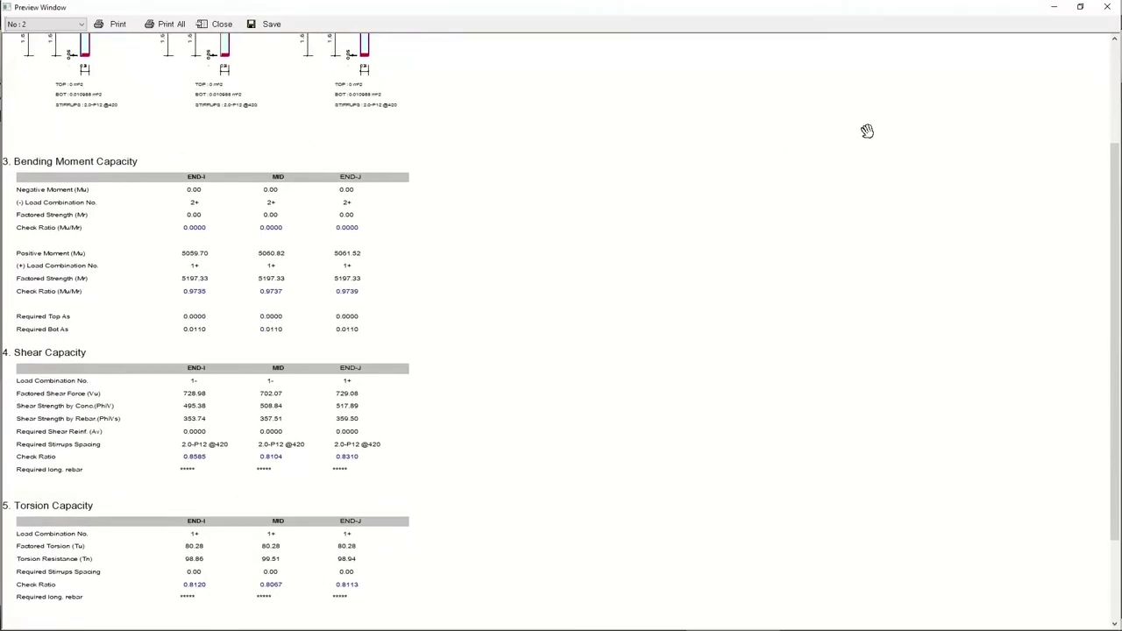
click(1106, 13)
click(156, 365)
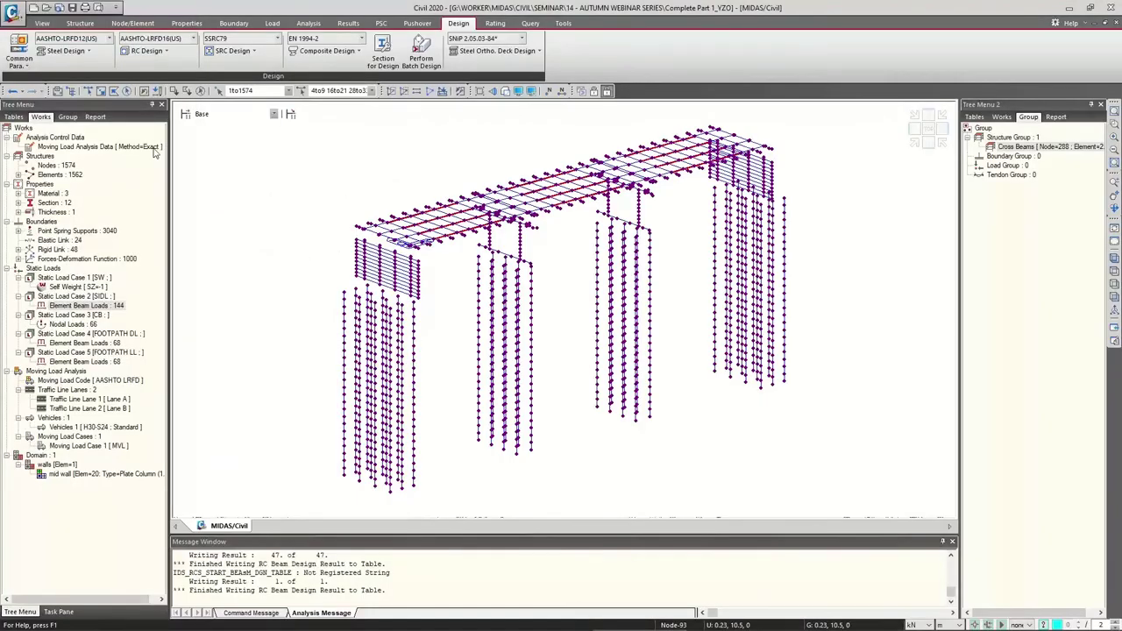
Add column design data for the Pier section with a cover thickness Dc of 0.075 m and P12 ties.
click(147, 54)
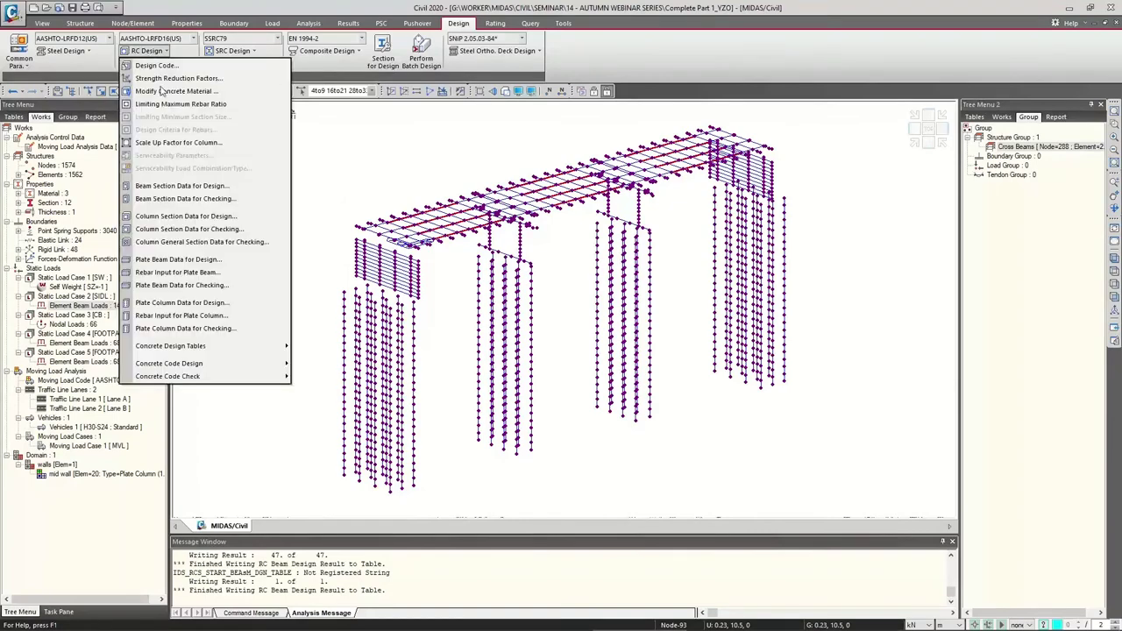
click(184, 216)
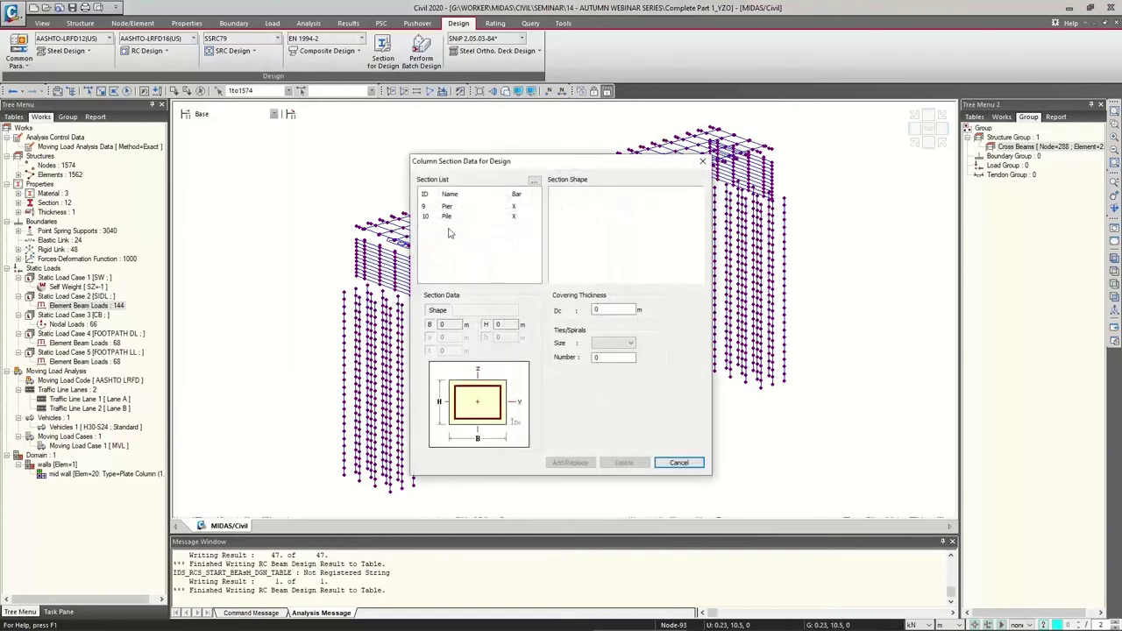
click(449, 207)
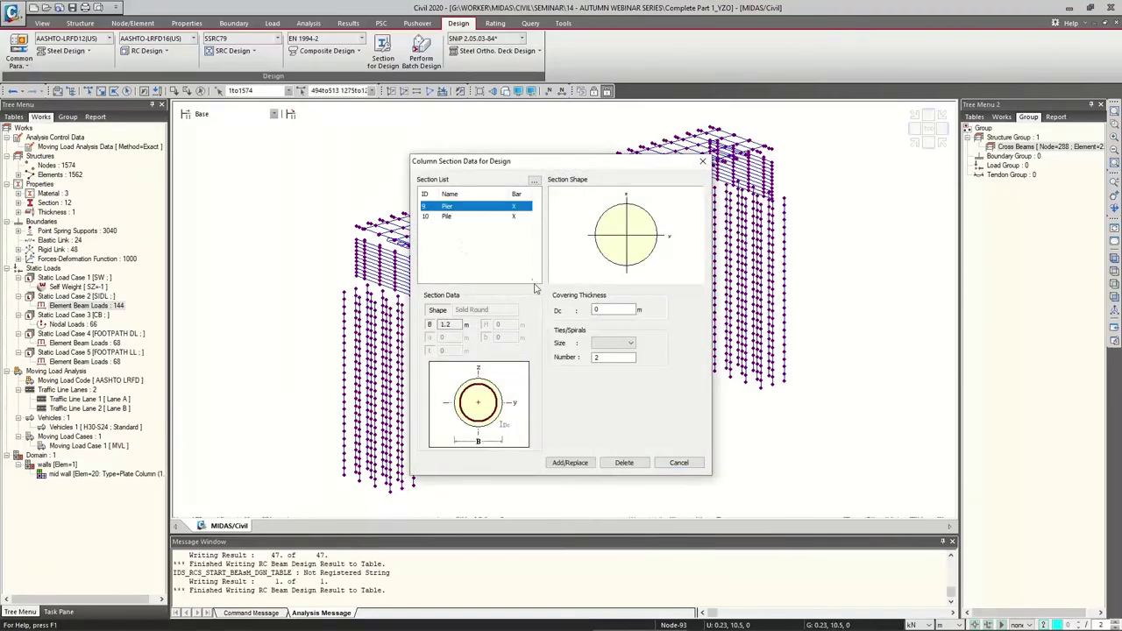
click(616, 310)
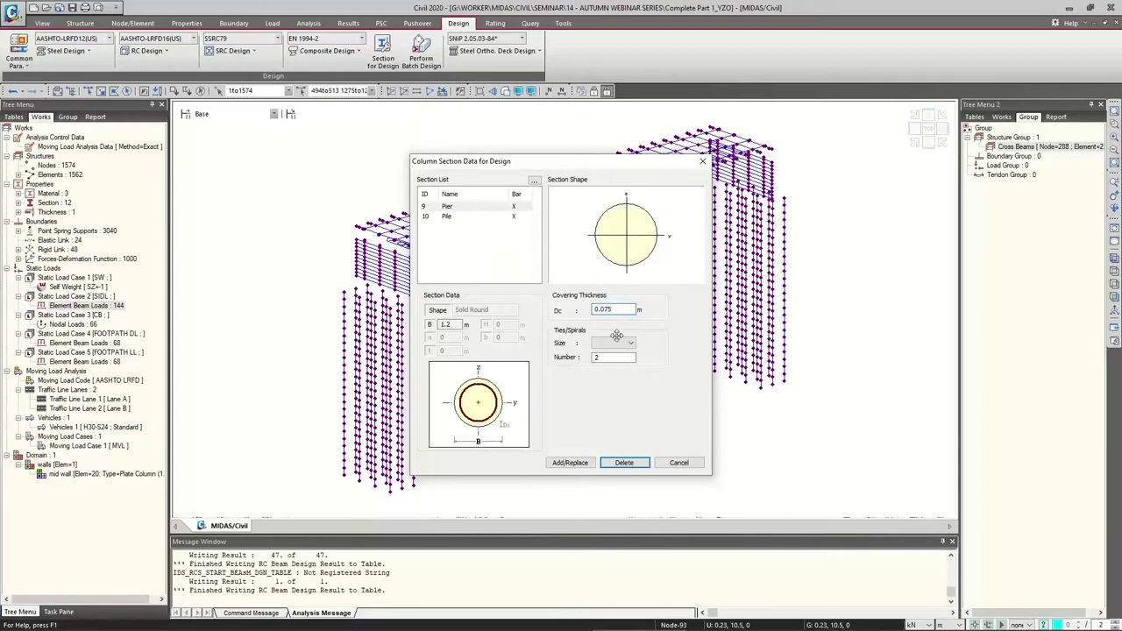
click(616, 348)
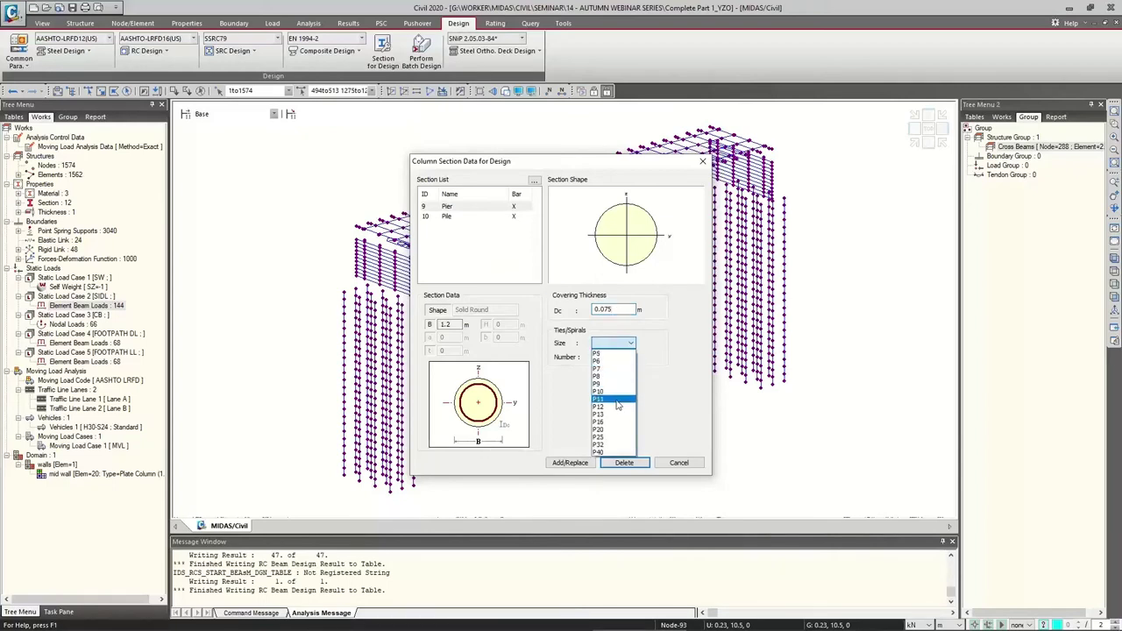
click(614, 397)
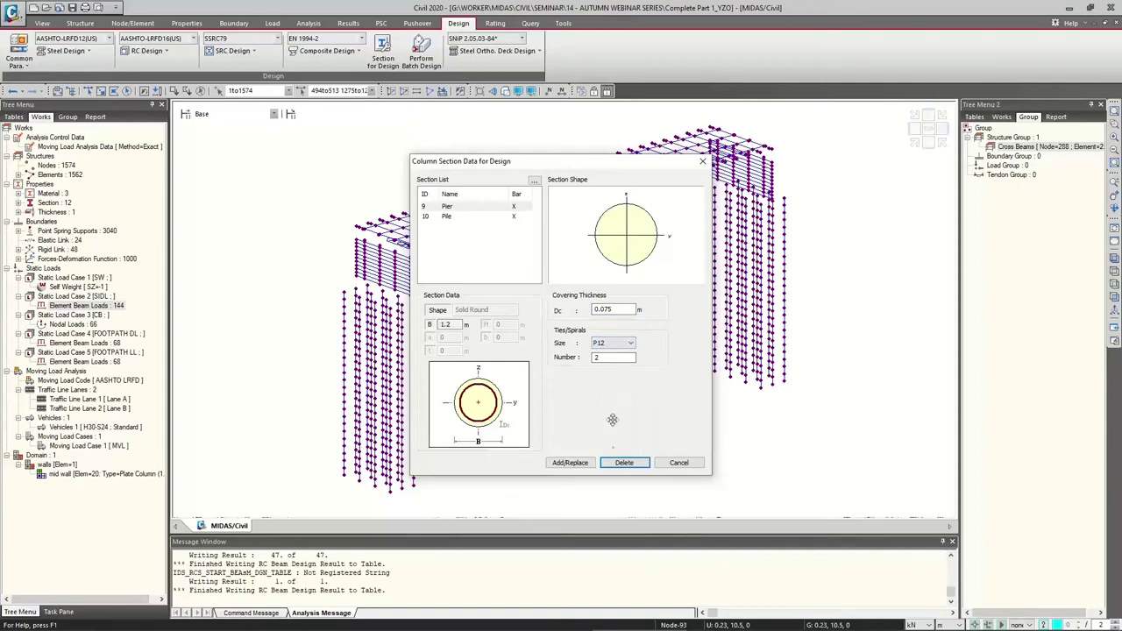
click(571, 462)
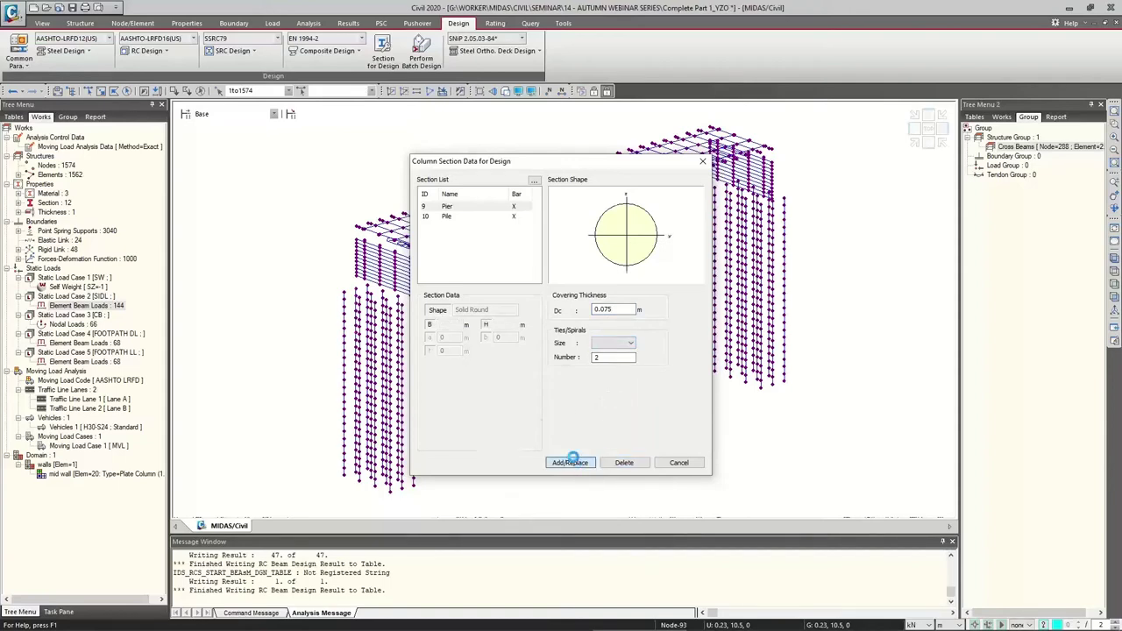
click(678, 462)
Run the concrete code column design for the pier and pile sections.
click(146, 50)
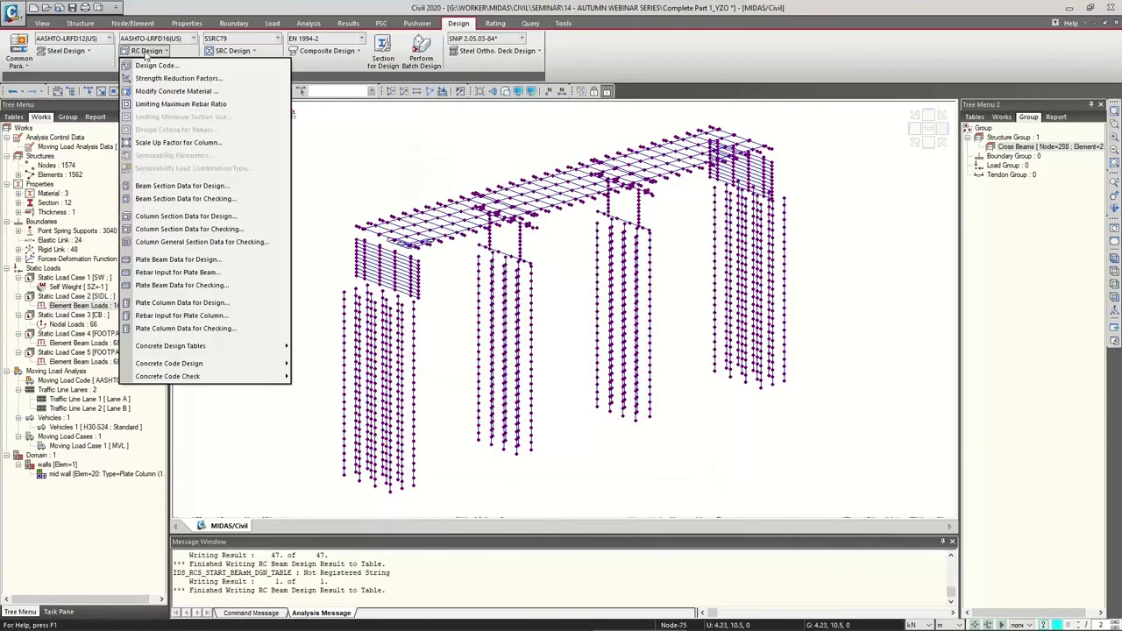
mouse_move(173, 364)
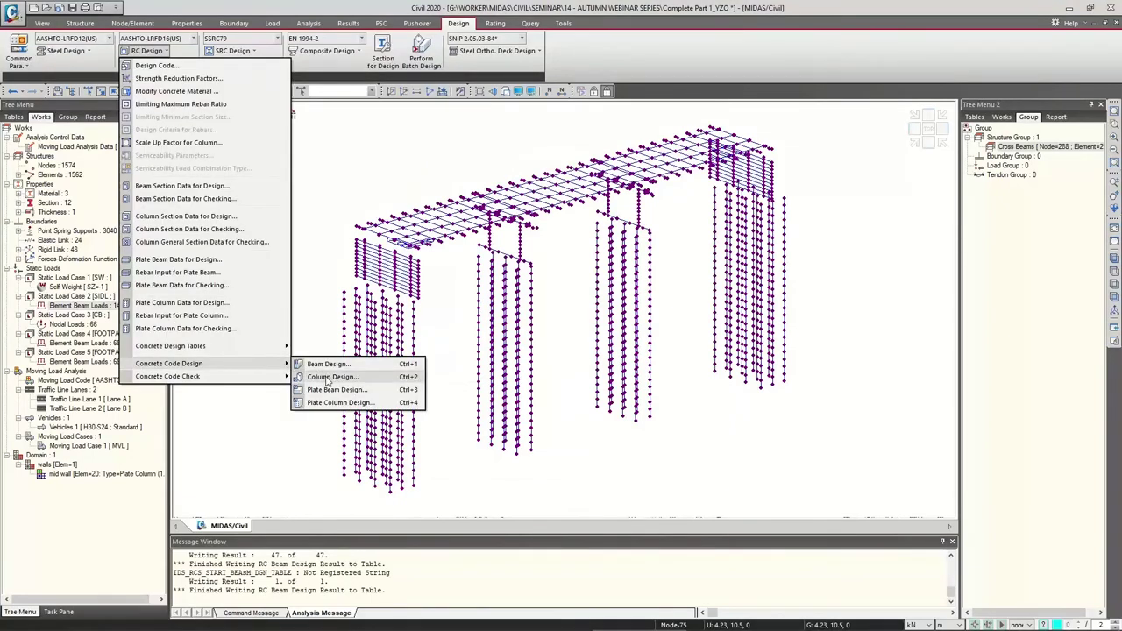
click(331, 377)
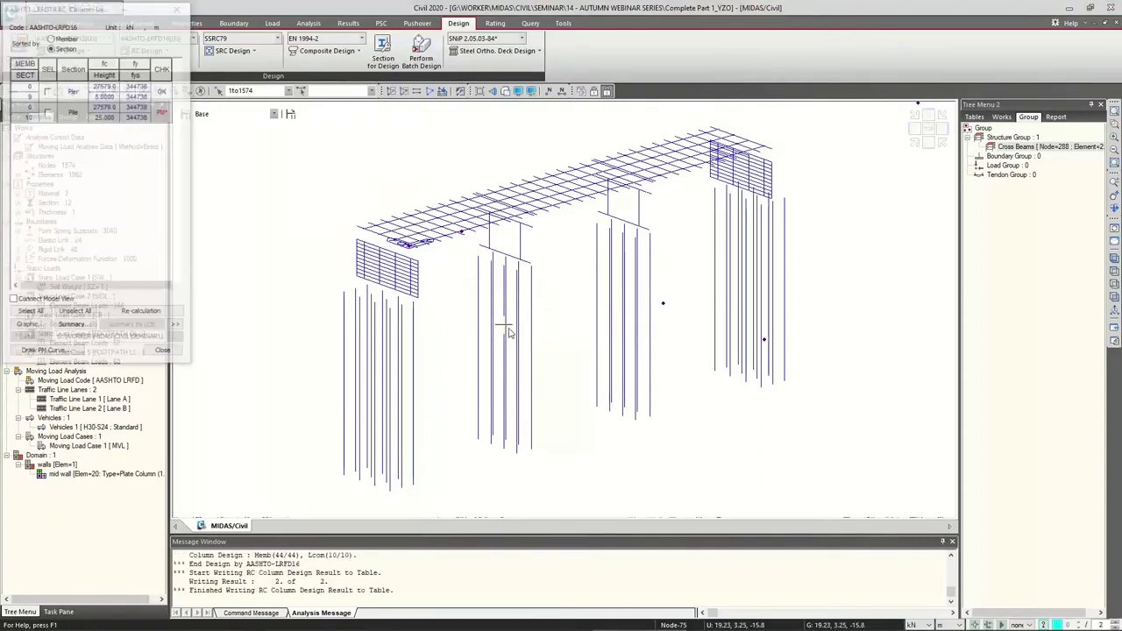
Open the graphic design report of the Pier section and examine its design condition, capacity checks and P-M interaction diagram.
click(47, 91)
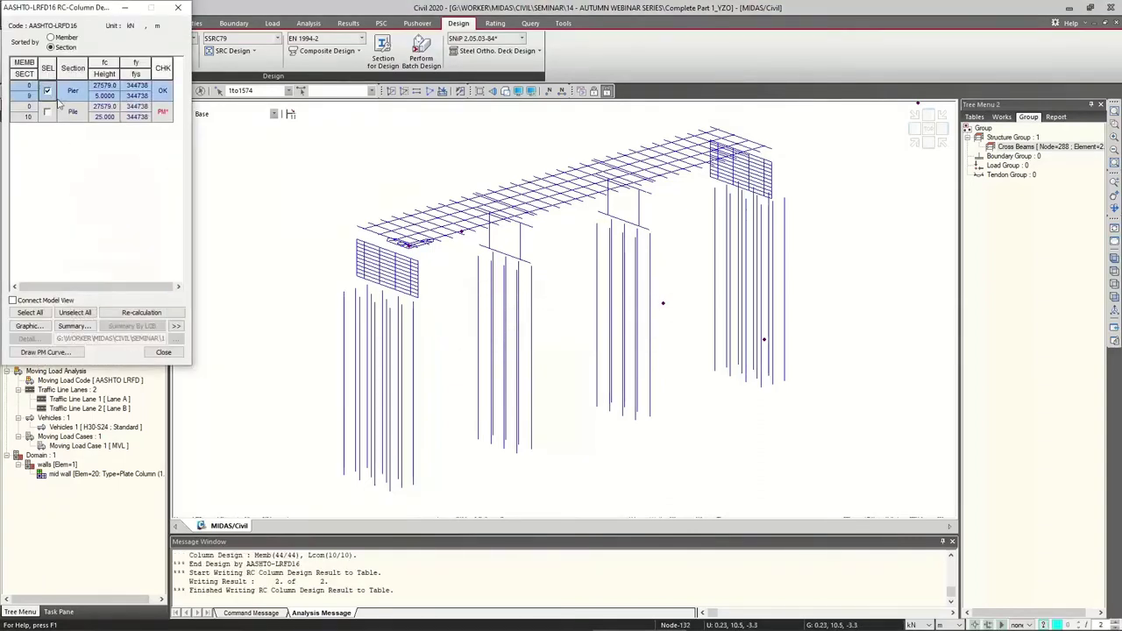
click(28, 326)
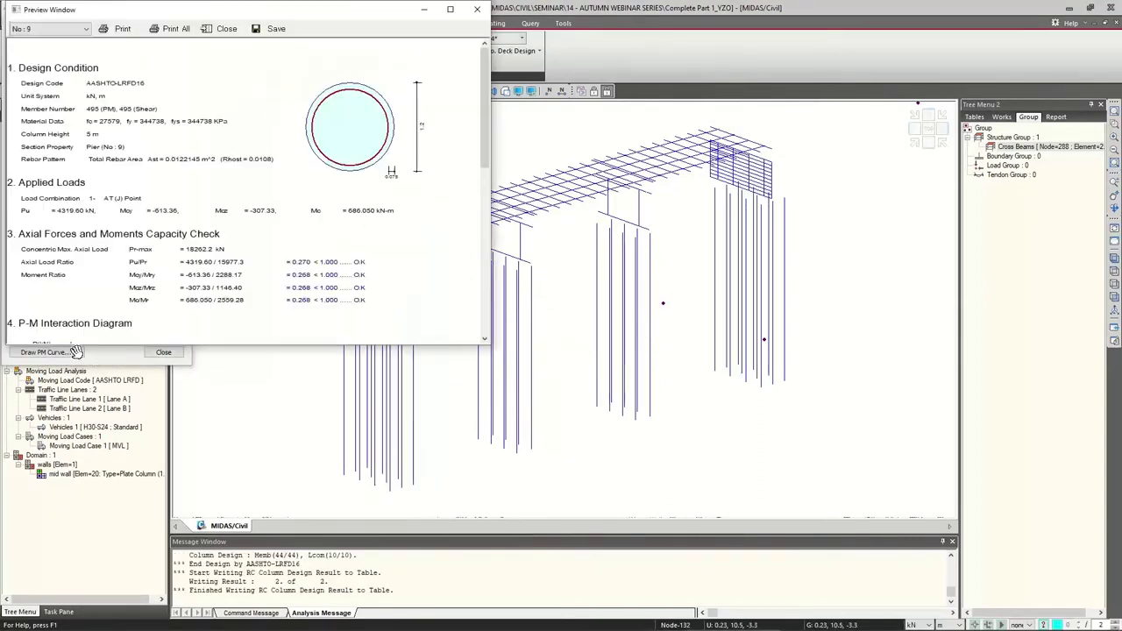
scroll(281, 244, down, 3)
scroll(281, 245, up, 3)
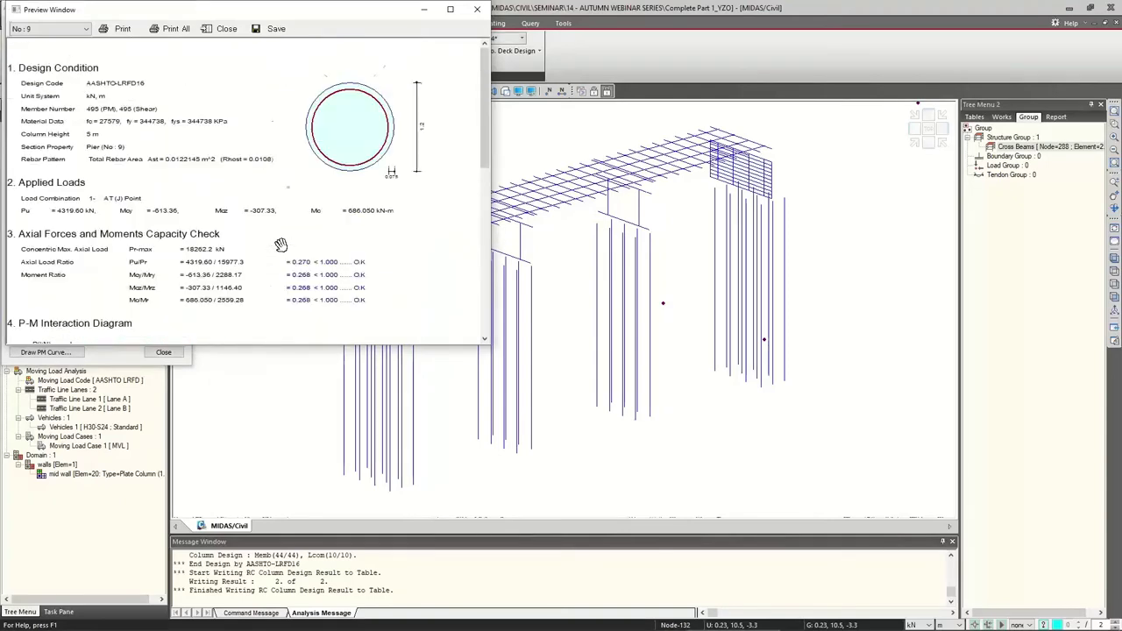
scroll(281, 245, down, 8)
scroll(140, 151, up, 2)
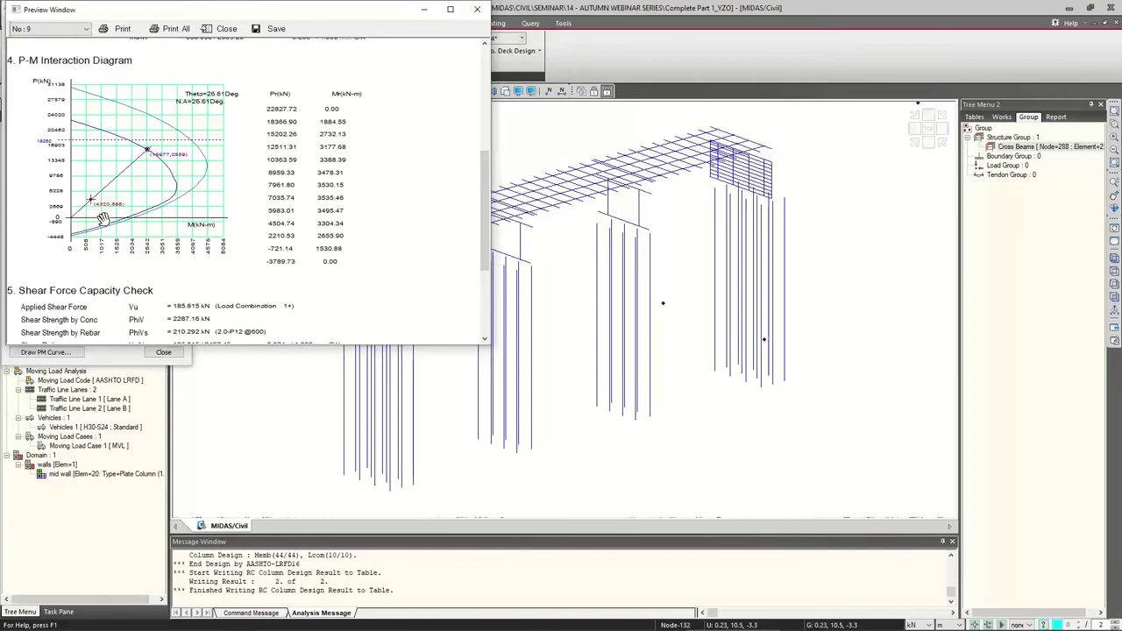
scroll(188, 233, up, 5)
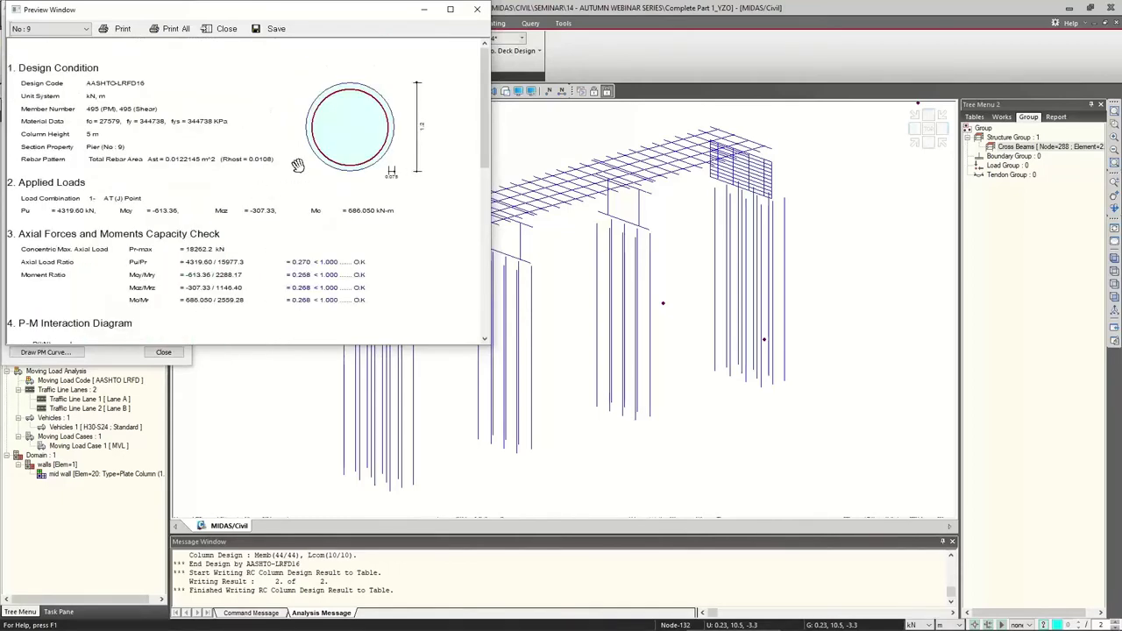
click(474, 9)
Open the graphic design report of the Pile section, examine its capacity checks and P-M interaction diagram, and close the column design results.
click(48, 112)
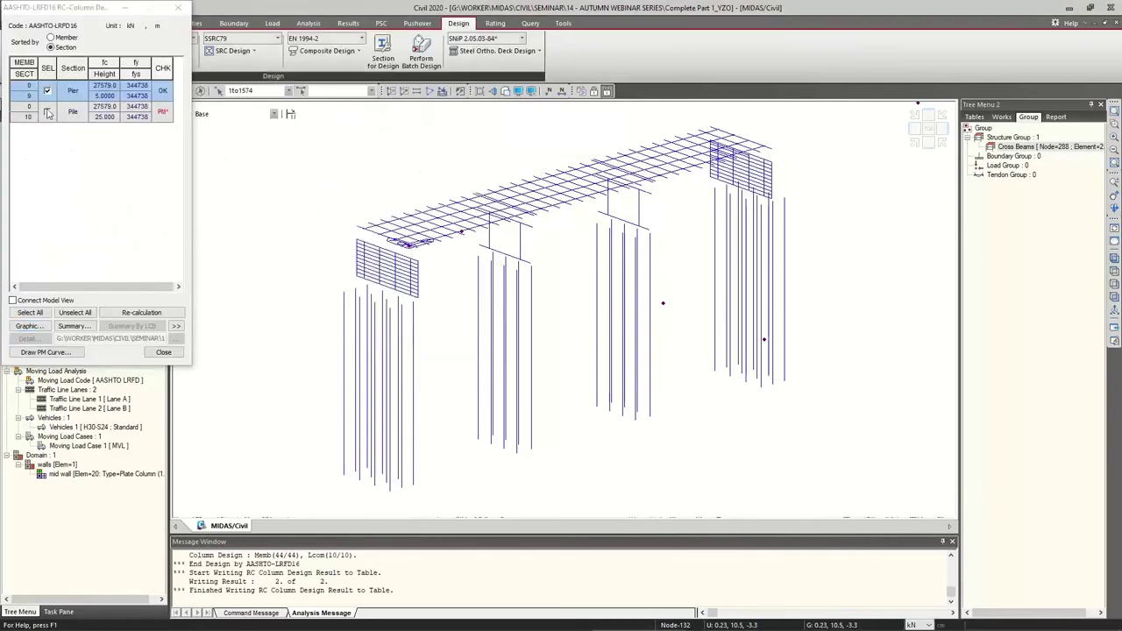
click(29, 326)
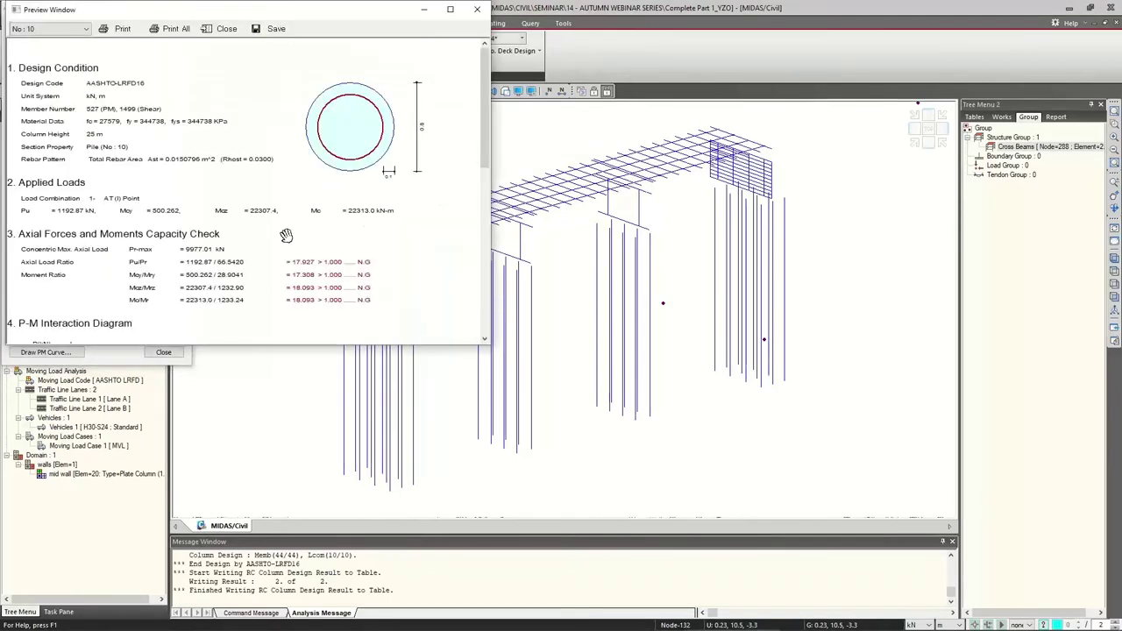
scroll(281, 233, down, 10)
scroll(219, 235, up, 3)
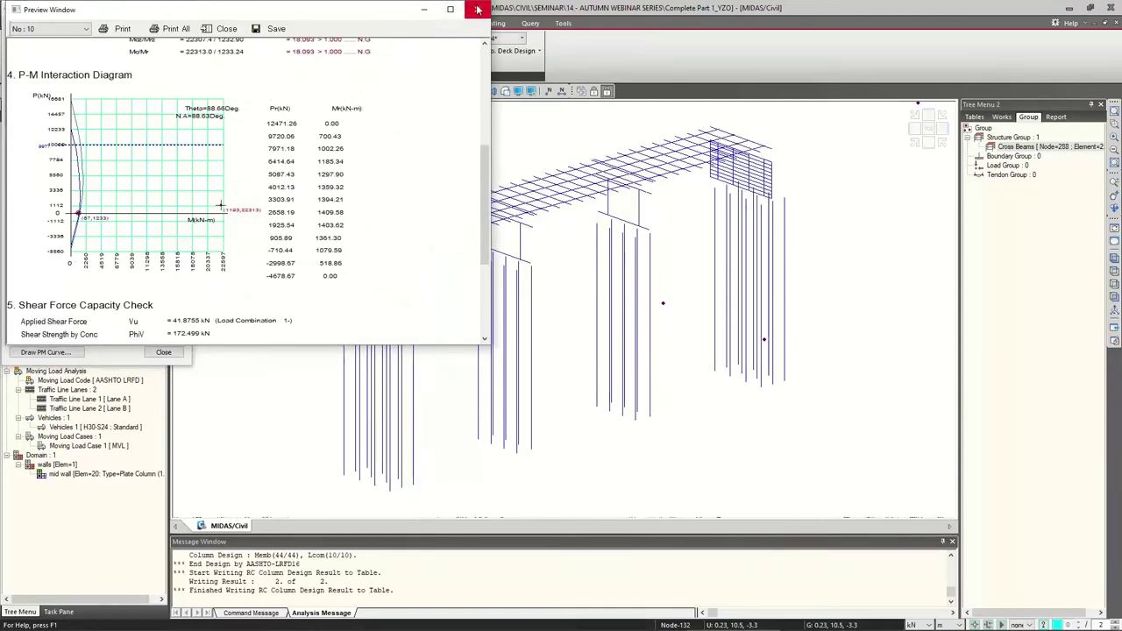
scroll(353, 150, up, 4)
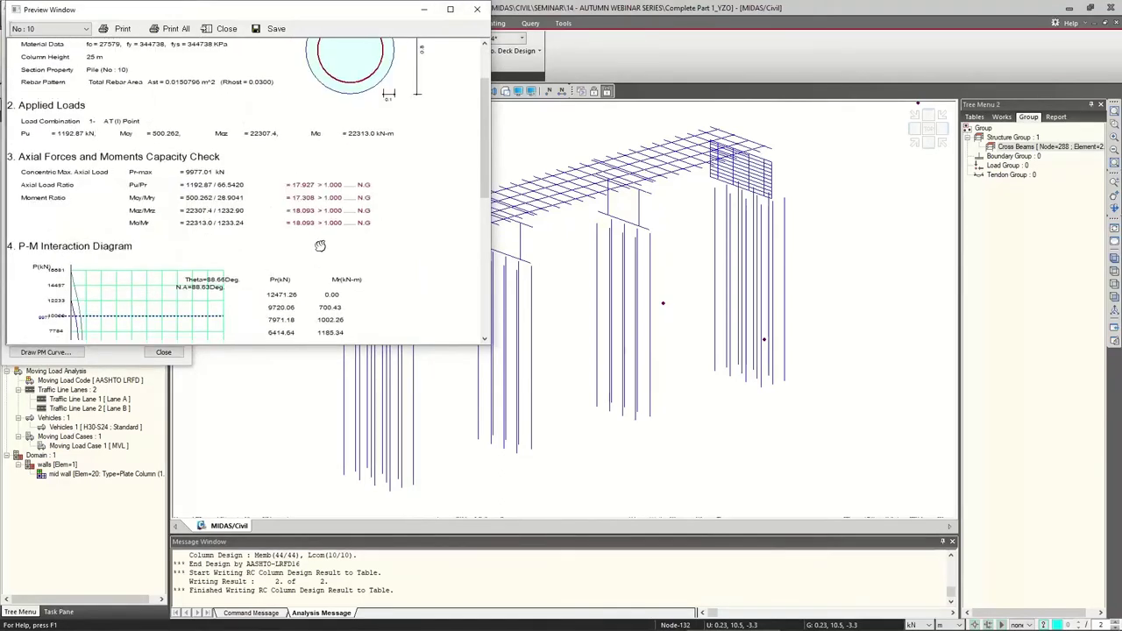
scroll(320, 216, down, 1)
scroll(316, 176, down, 2)
scroll(409, 150, up, 1)
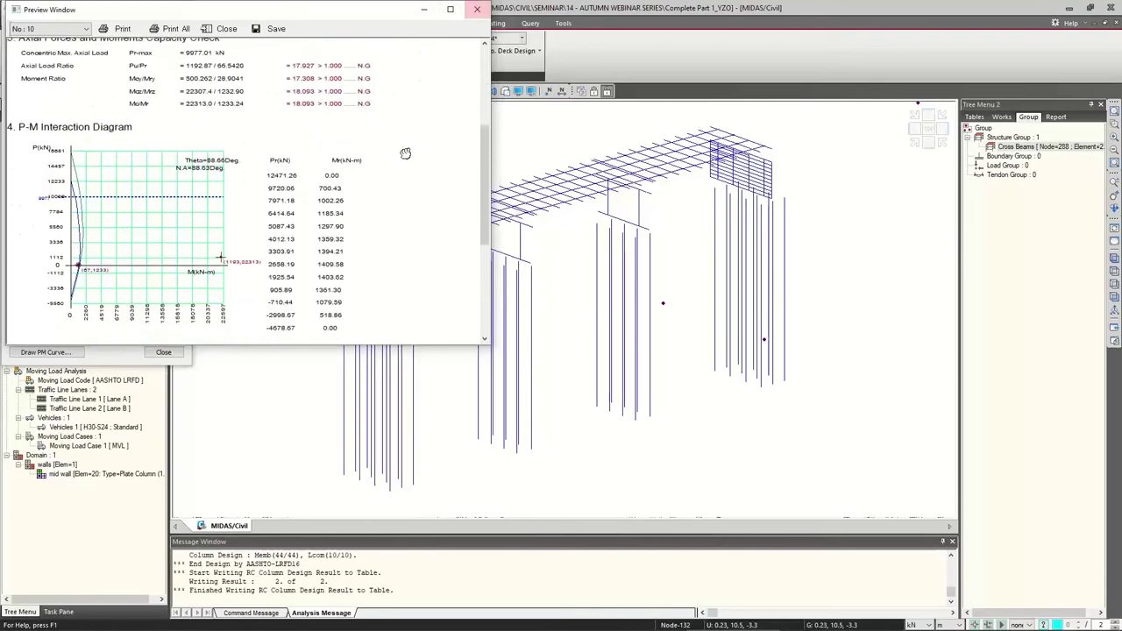
scroll(402, 201, up, 3)
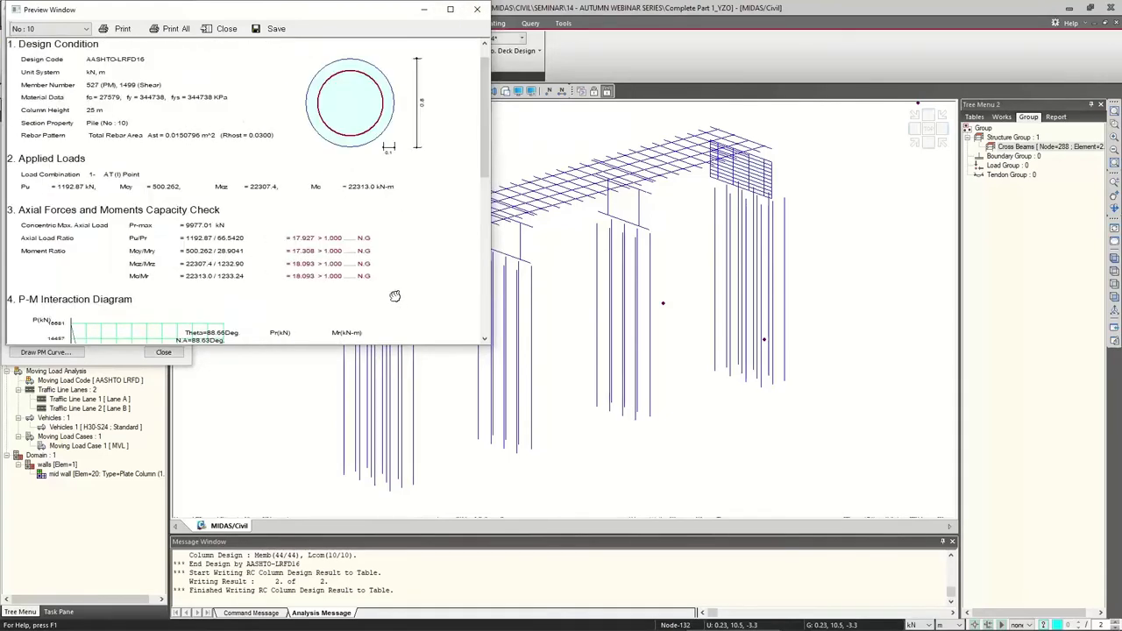
click(475, 8)
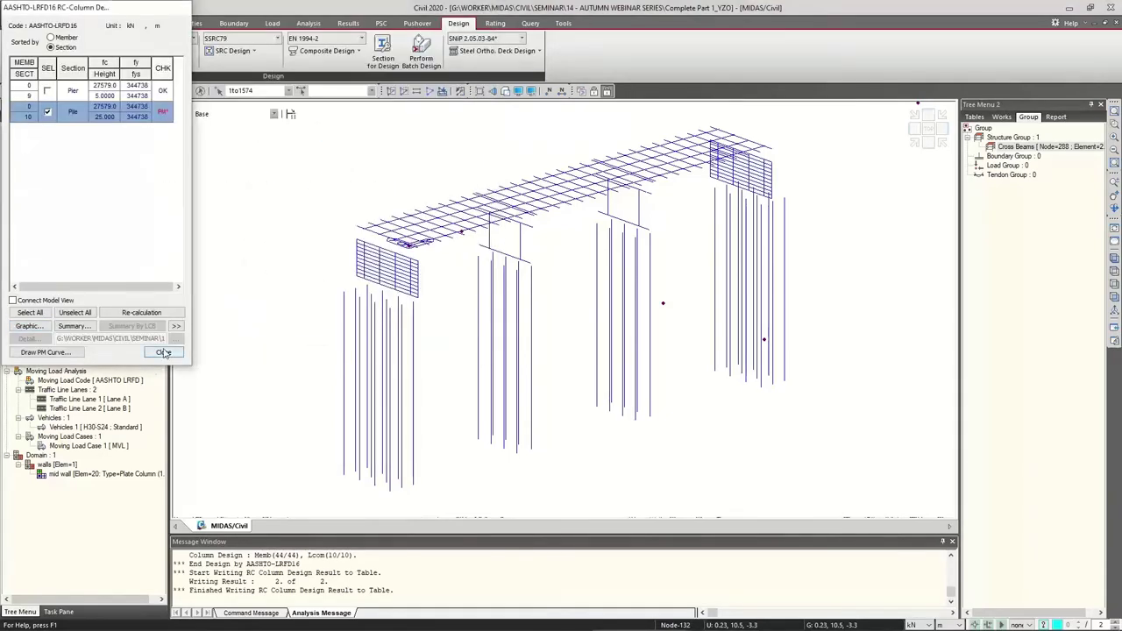
click(163, 351)
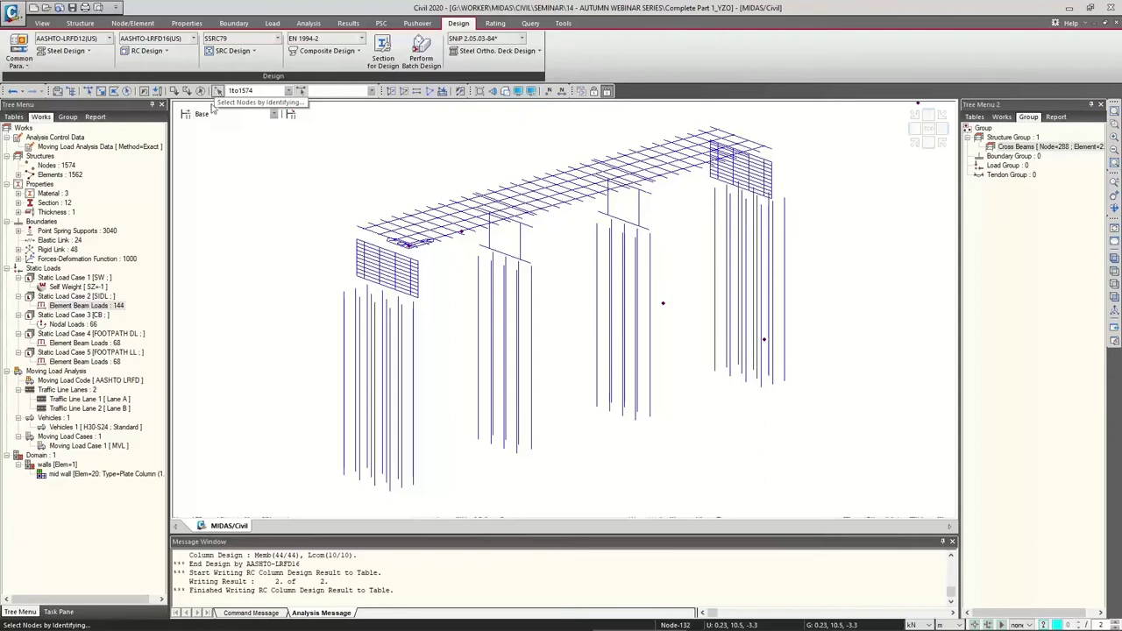
Start plate column design data for the mid wall sub-domain with main rebar in Dir. 1 and P10 stirrups, number 2.
click(55, 474)
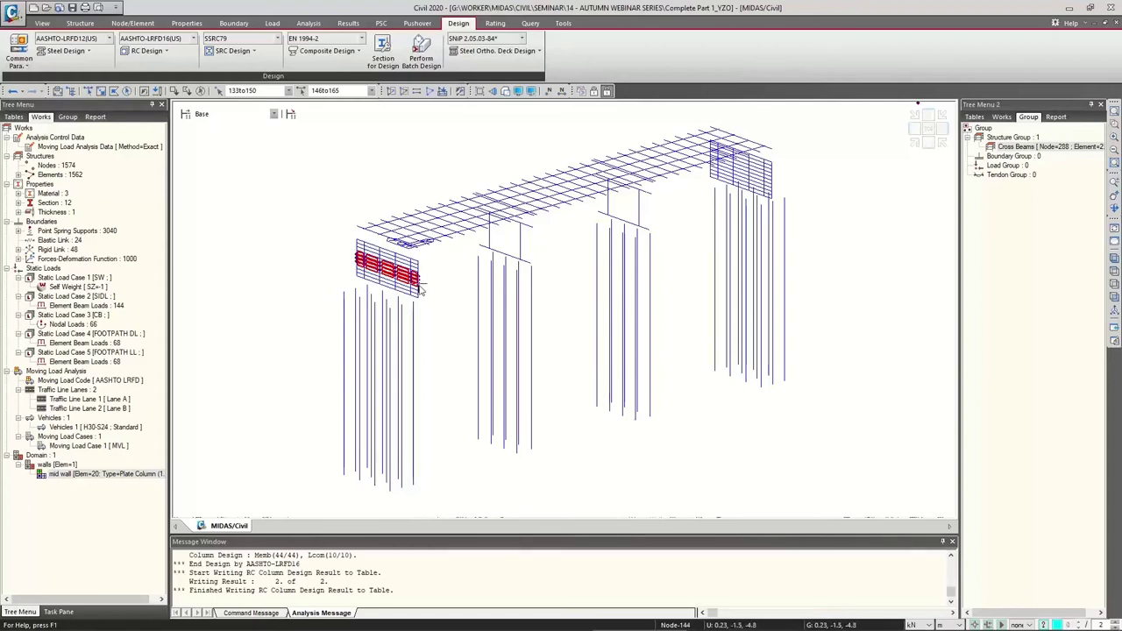
click(74, 475)
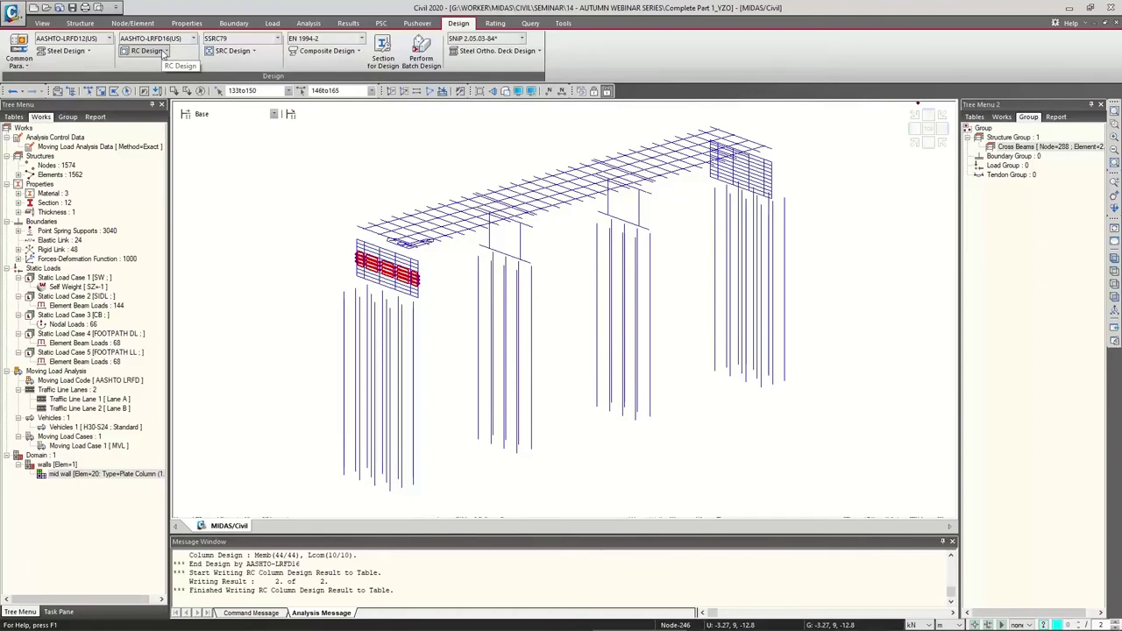
click(162, 54)
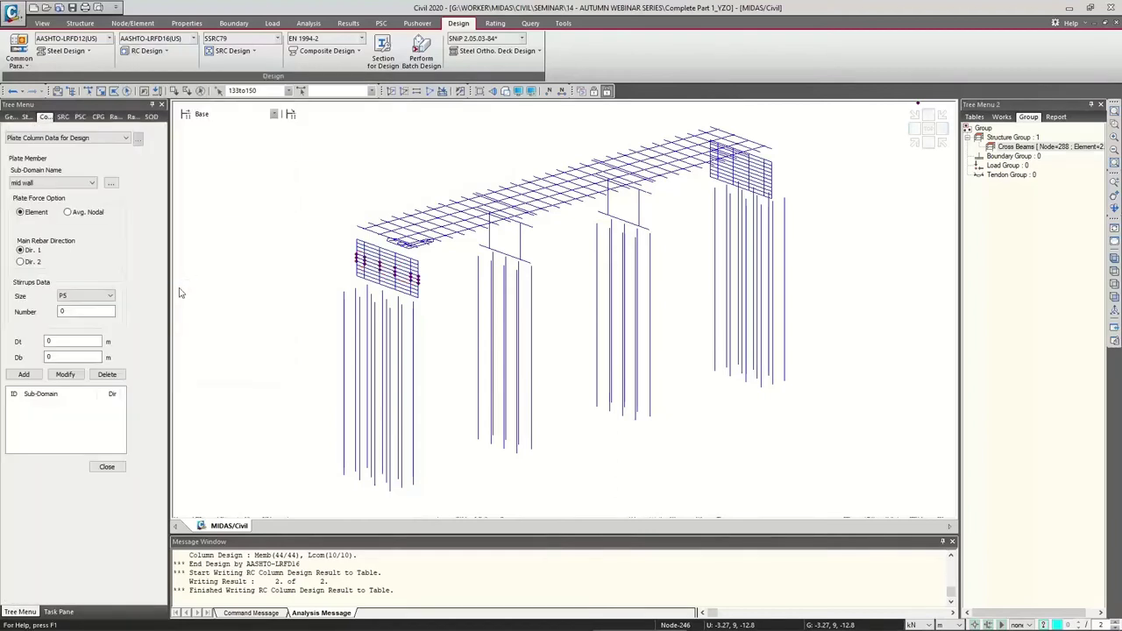
click(38, 187)
click(38, 193)
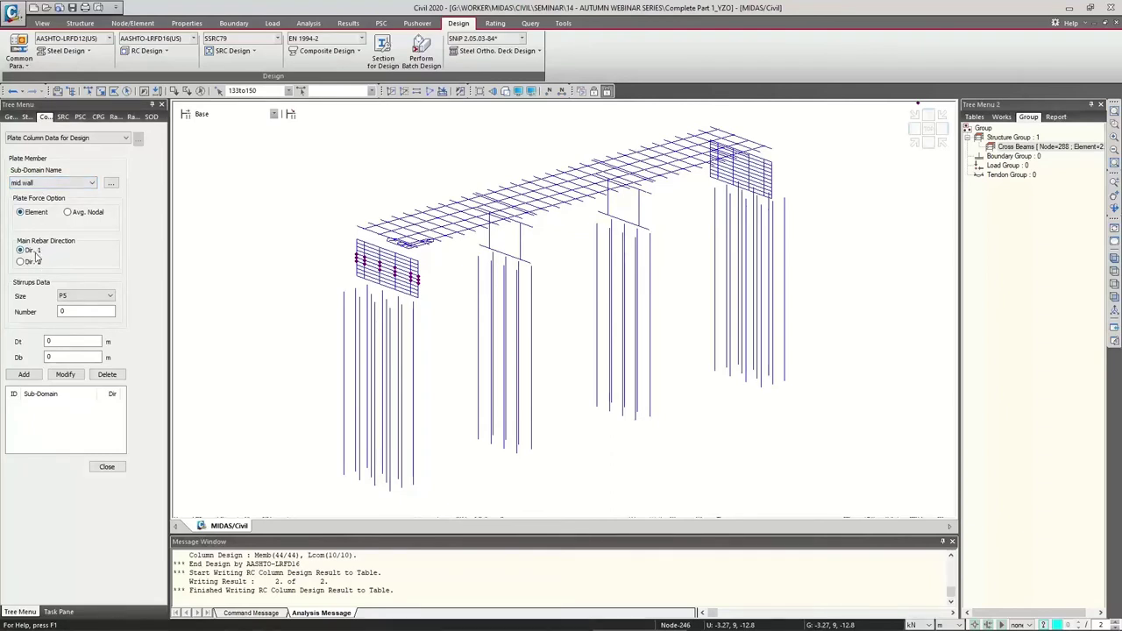
click(76, 296)
click(76, 343)
click(78, 312)
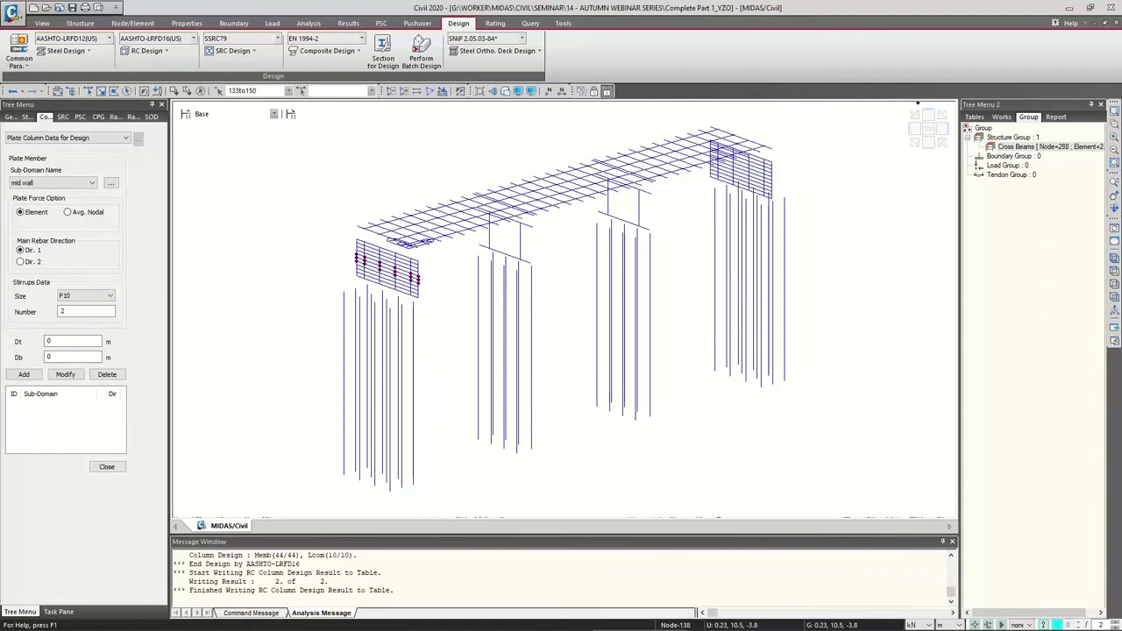
Set the mid wall's Dt and Db to 0.05 m, add the plate column data, and close the data input.
click(64, 341)
click(66, 356)
text(.05)
click(24, 374)
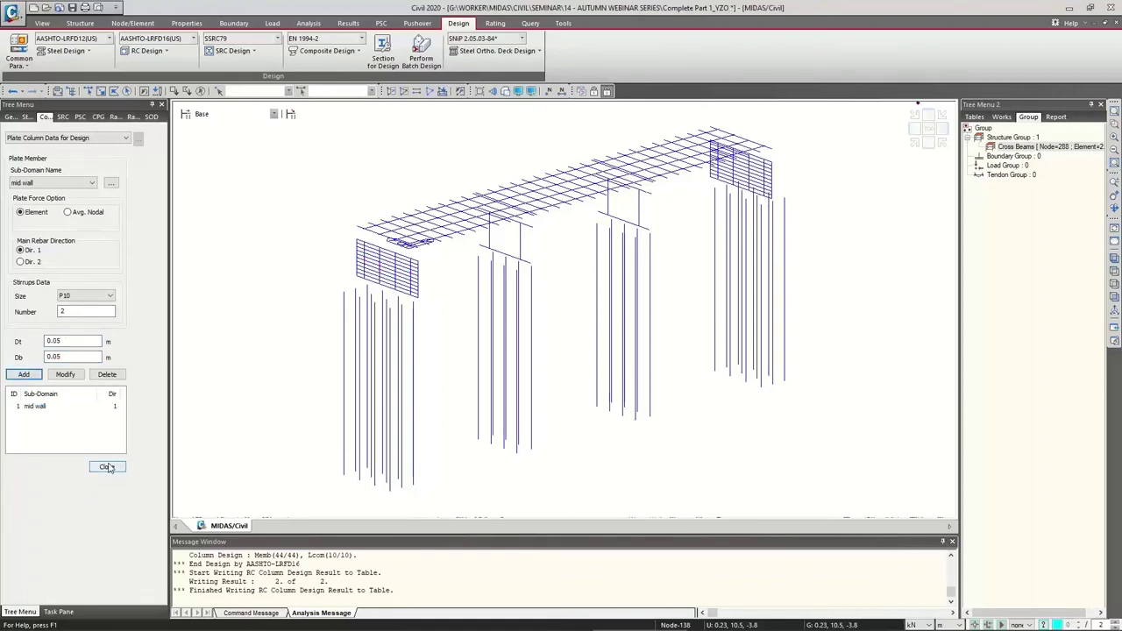
click(106, 467)
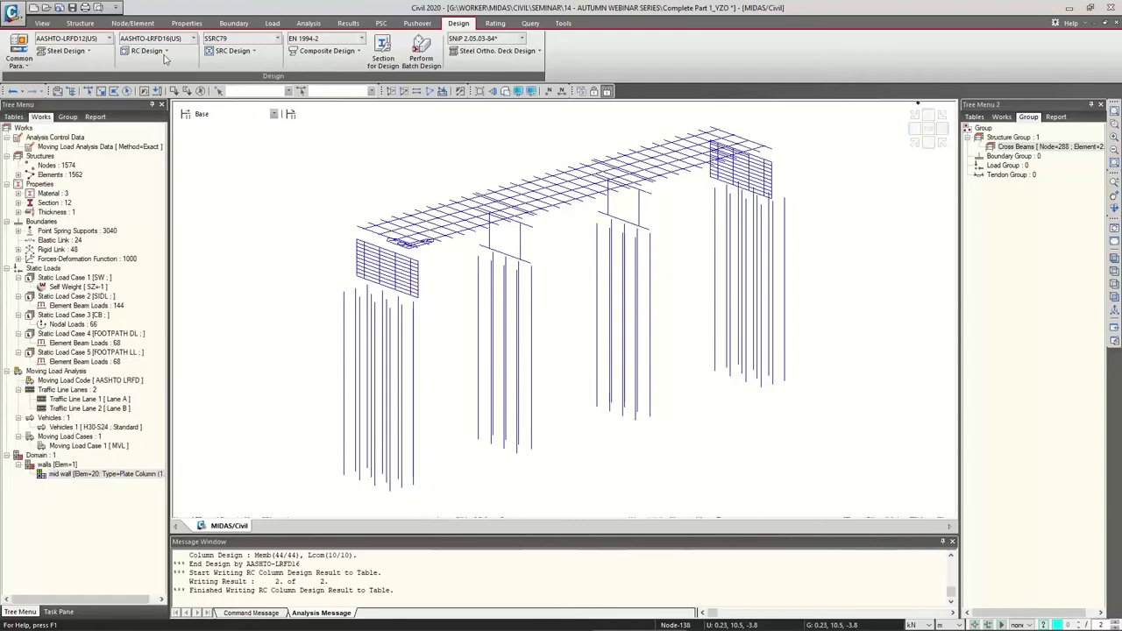
Run the concrete code plate column design for the mid wall.
click(163, 53)
mouse_move(191, 365)
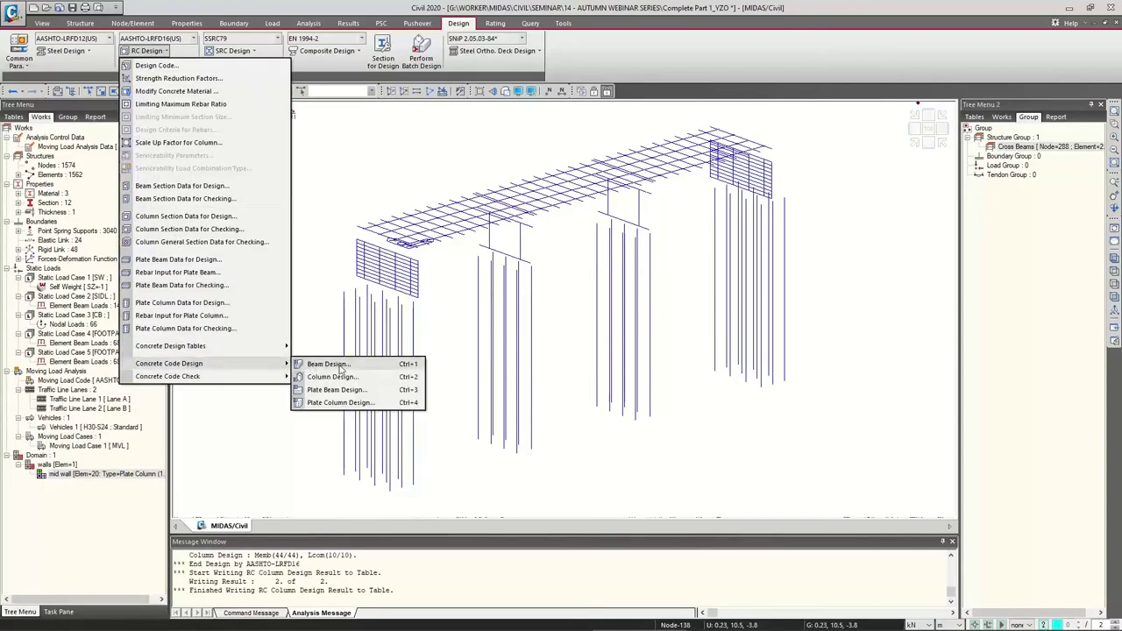
click(353, 403)
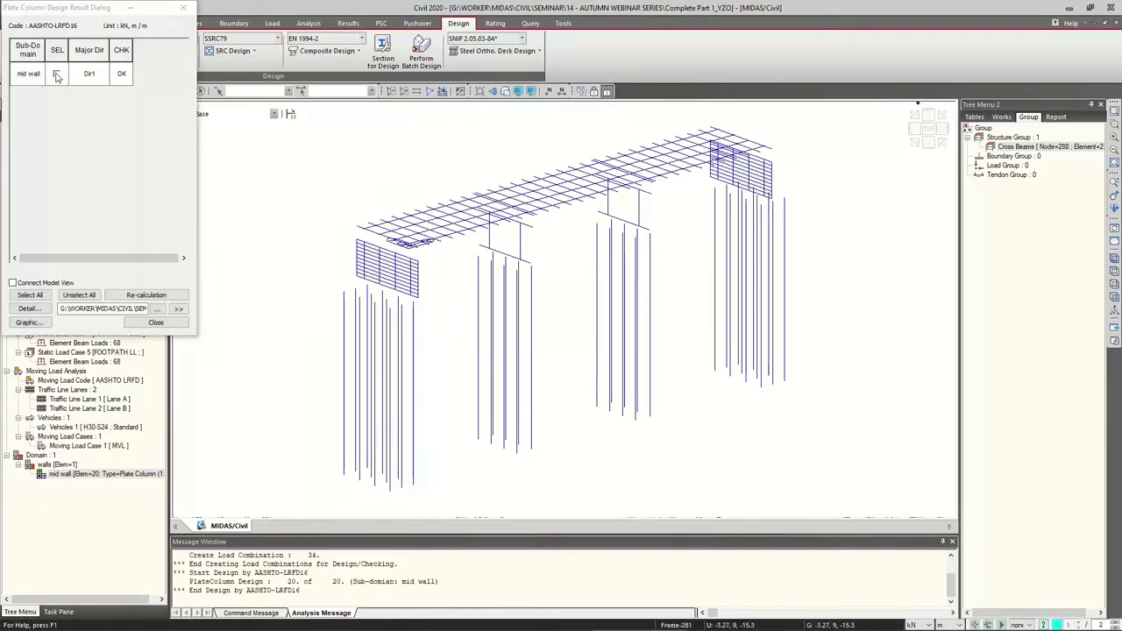
Open the graphic report of the mid wall, examine its required rebar, bending moment capacity and shear capacity, and close it.
click(56, 74)
click(29, 322)
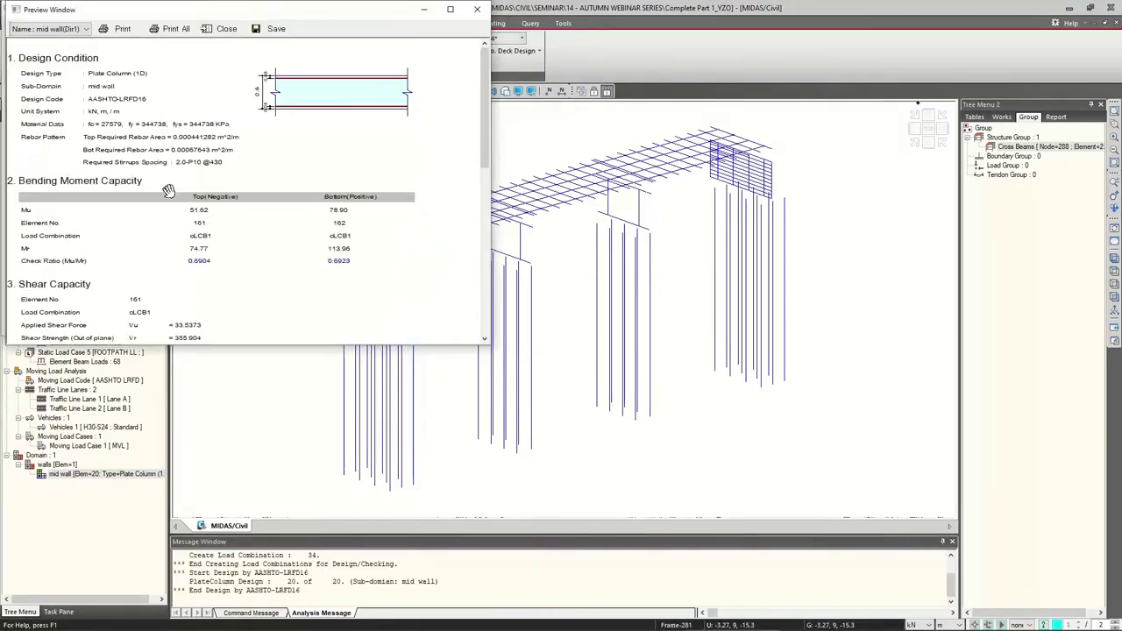
drag(190, 185, 176, 159)
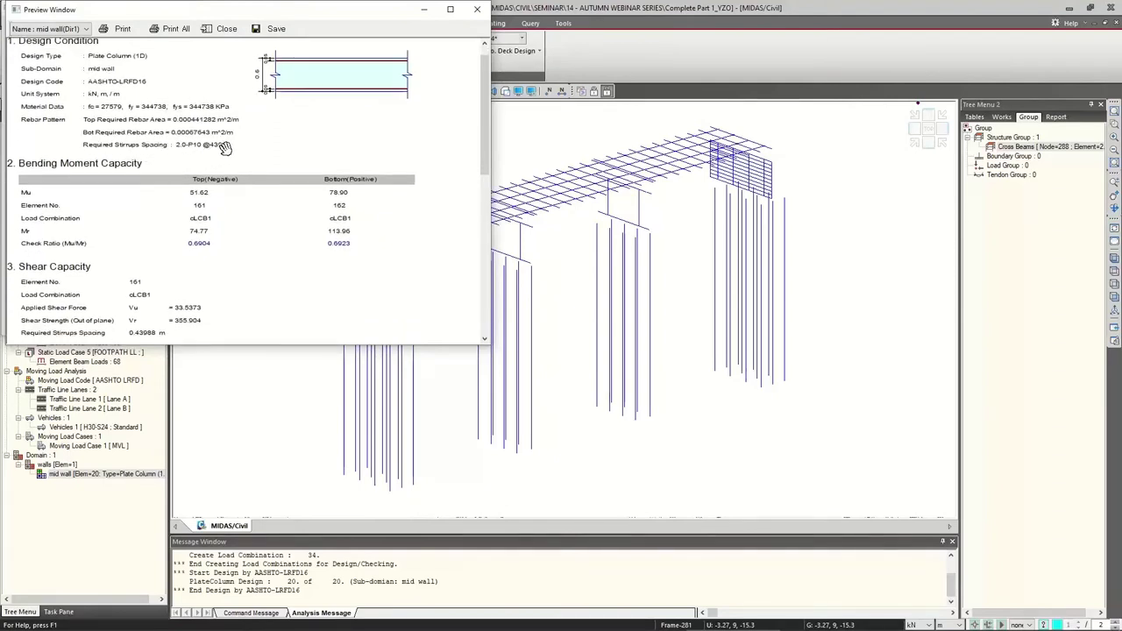
drag(219, 161, 218, 168)
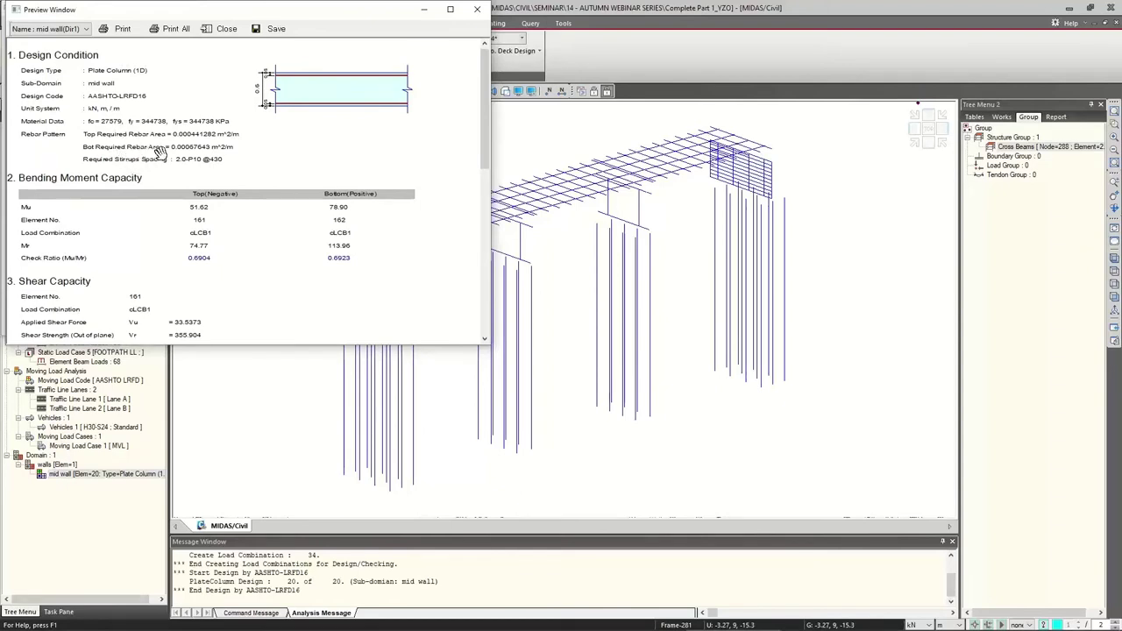
scroll(198, 254, down, 2)
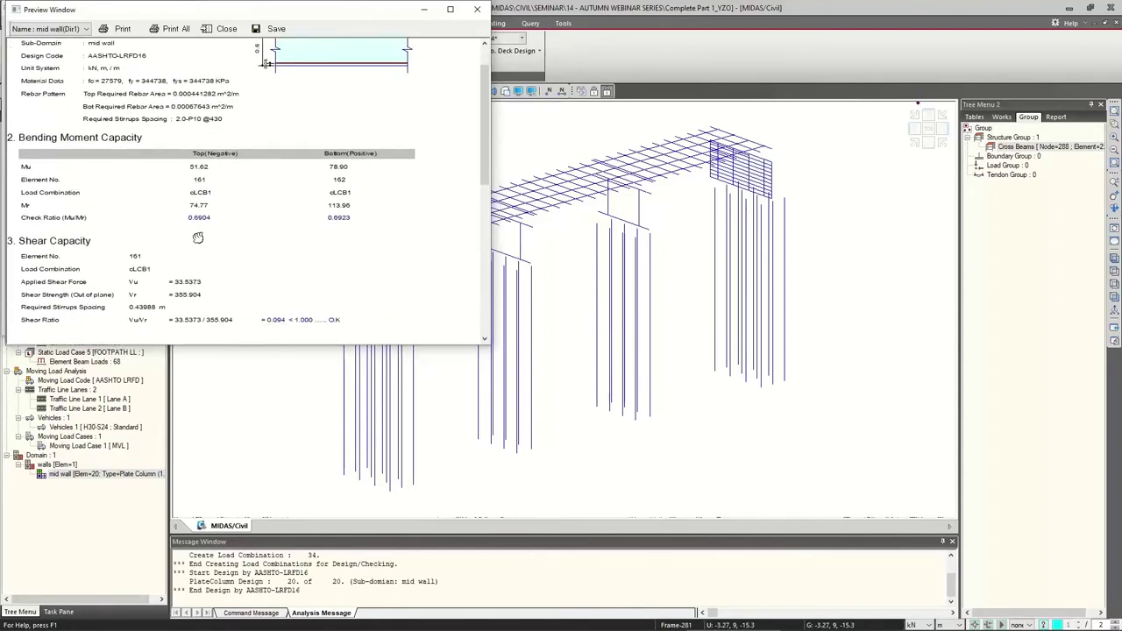
scroll(194, 176, up, 1)
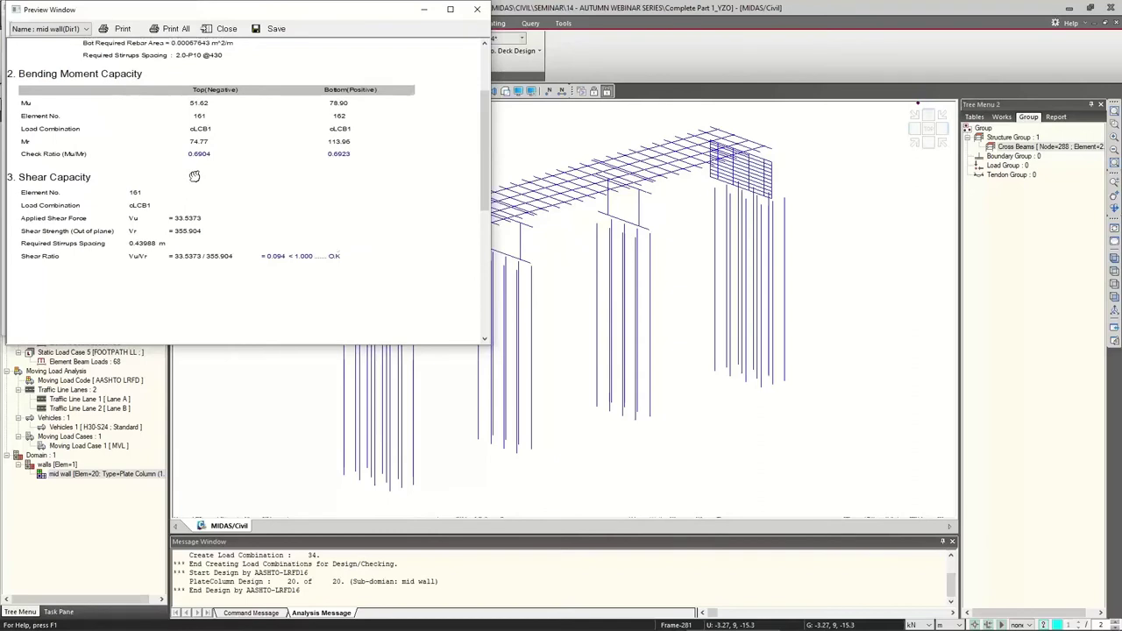
click(474, 12)
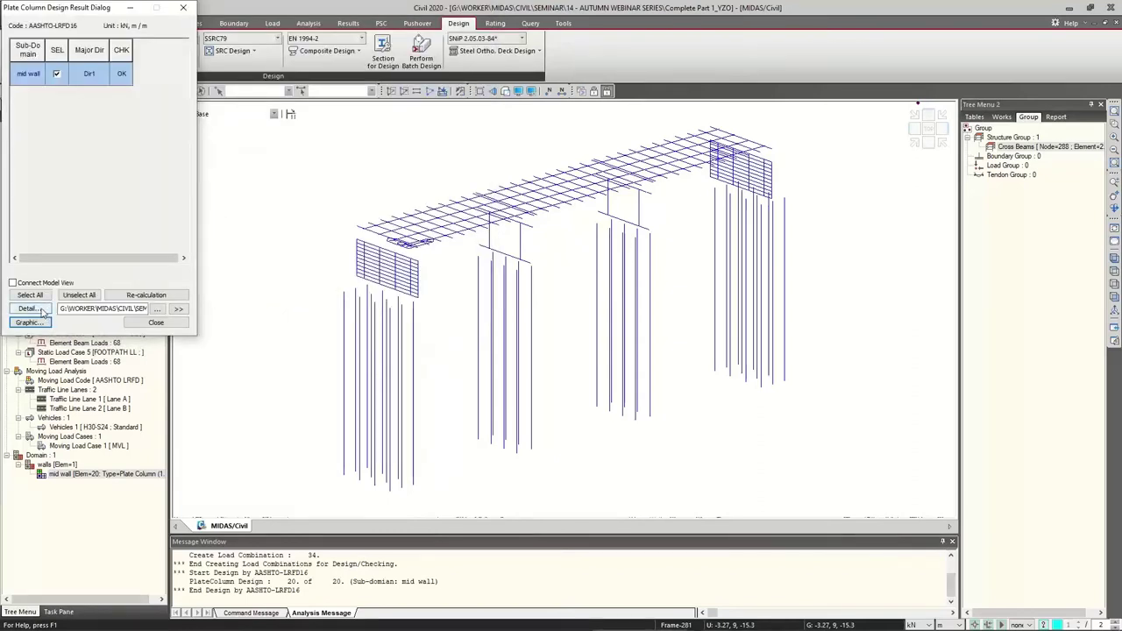
Open the detailed text report of the mid wall, examine its load combinations and bending moment capacity calculations, and close it.
click(29, 309)
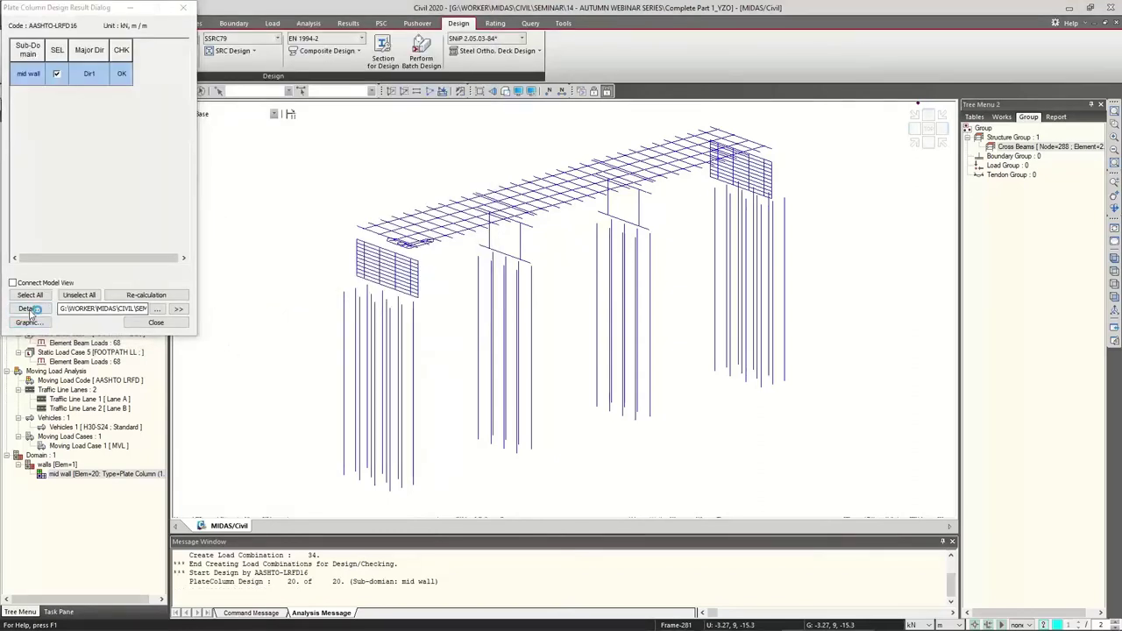
scroll(375, 427, down, 8)
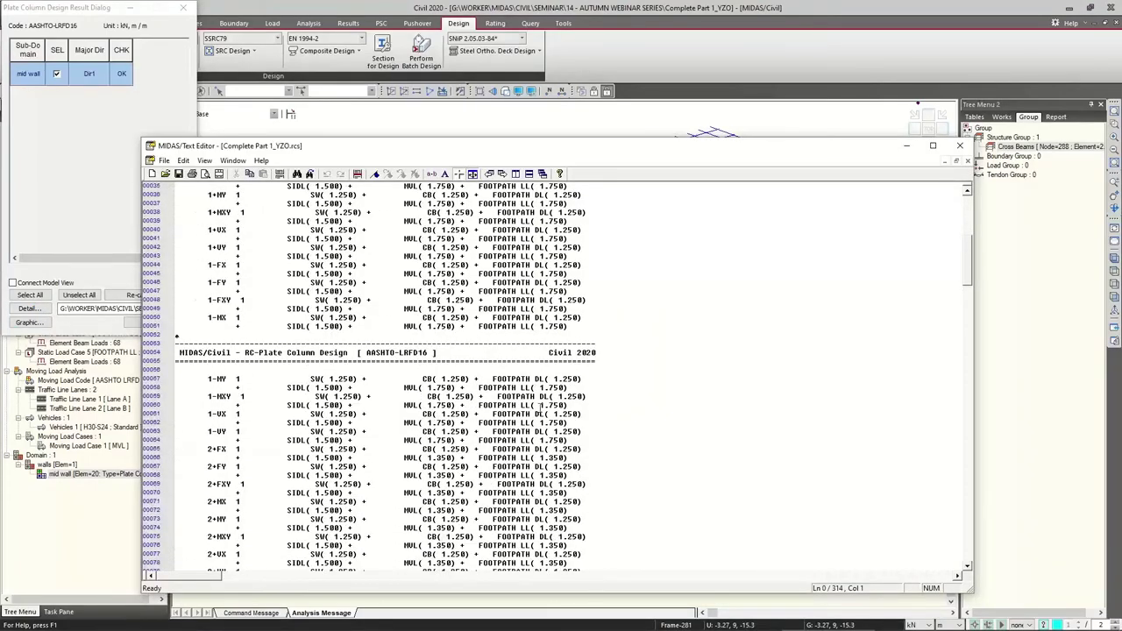
click(768, 378)
scroll(942, 536, down, 20)
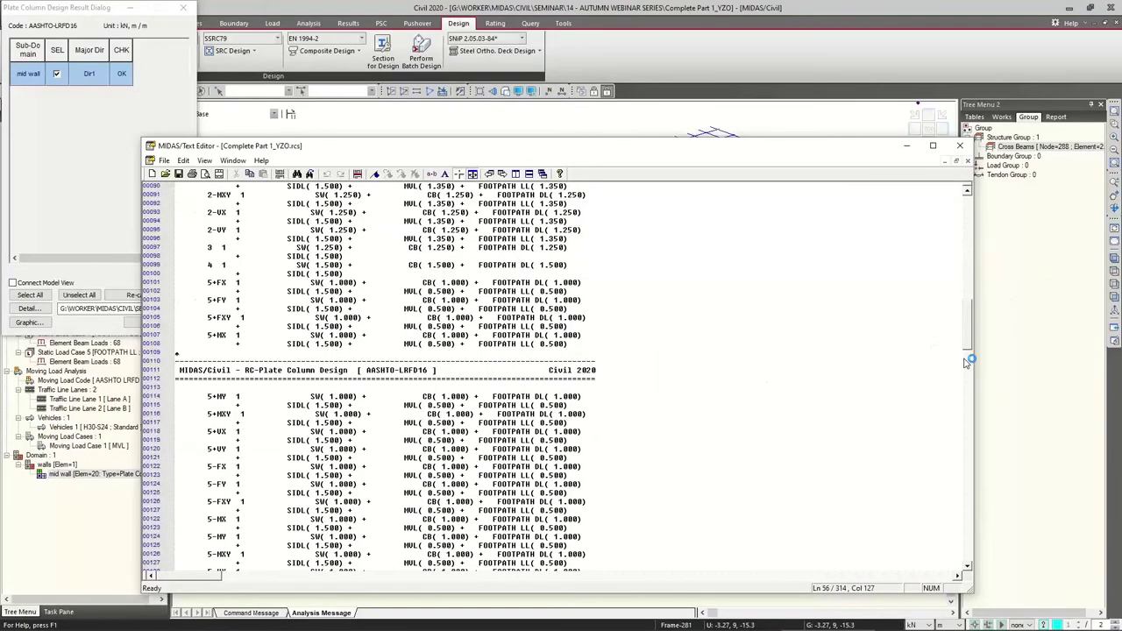
scroll(942, 537, up, 16)
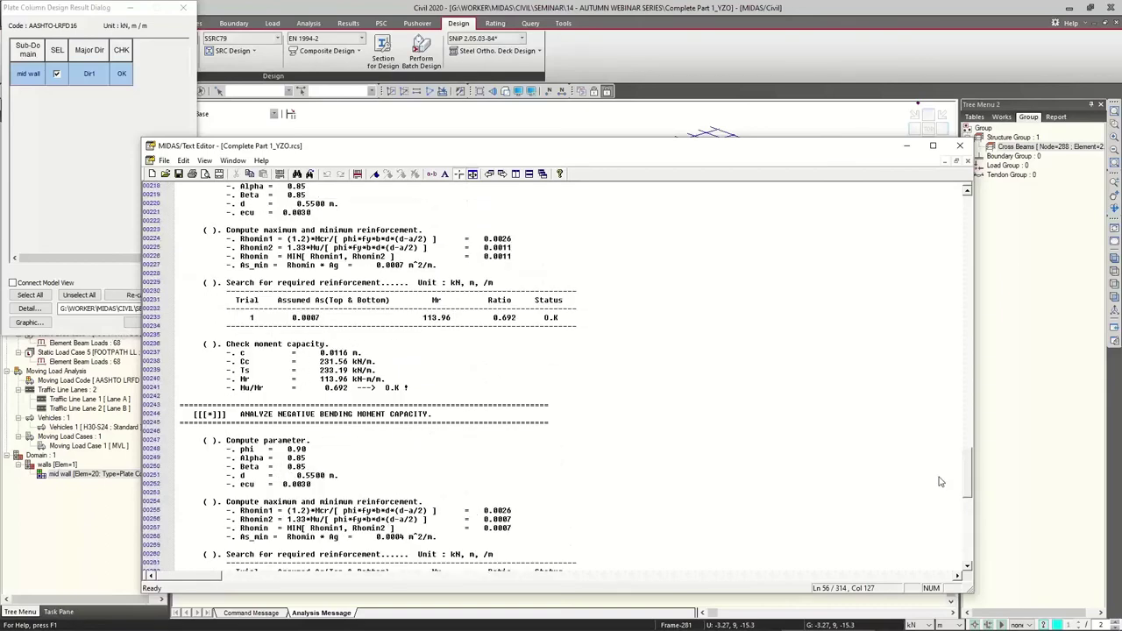
click(959, 149)
click(624, 397)
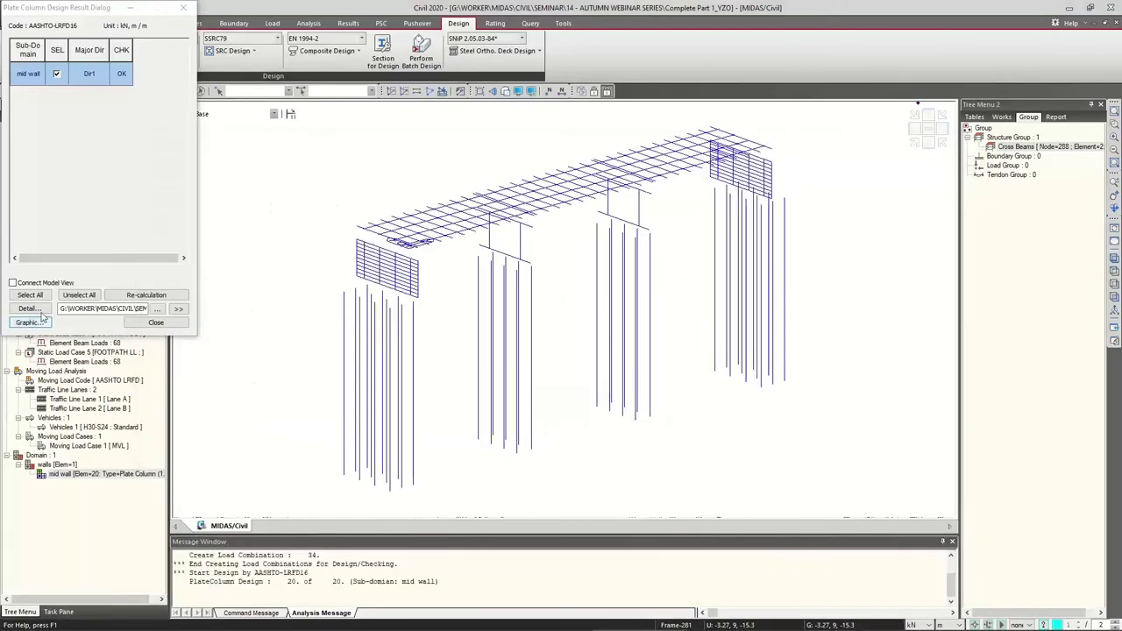
Expand the plate column result table to view the mid wall's required reinforcement, moments and shear, and close the results.
click(180, 309)
click(180, 310)
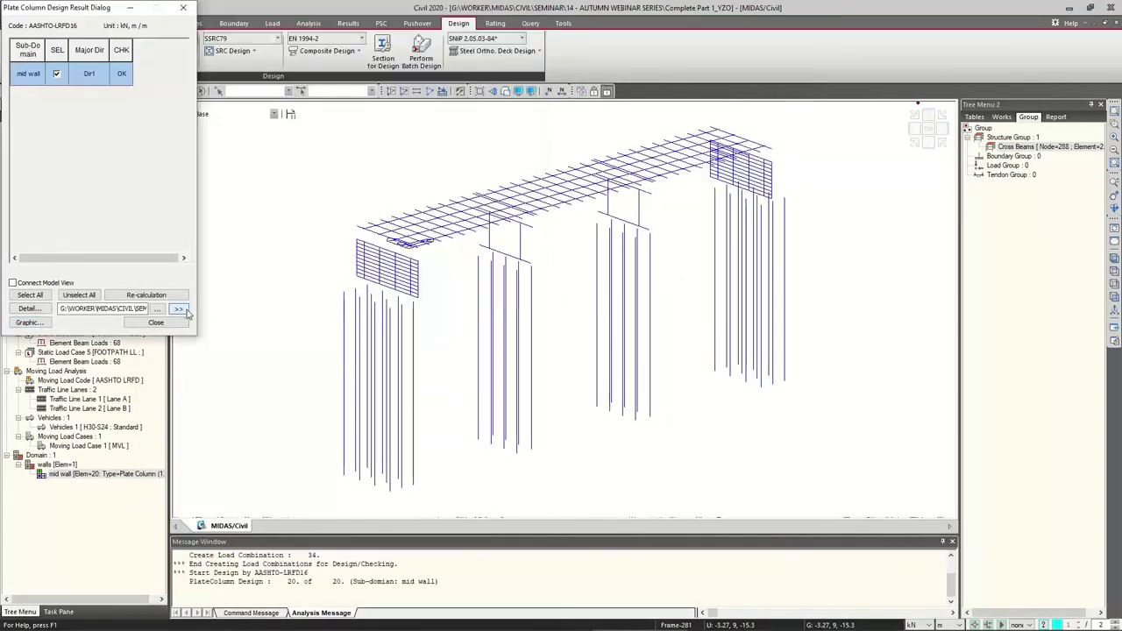
click(180, 309)
mouse_move(198, 258)
mouse_down()
mouse_move(371, 270)
mouse_move(193, 263)
mouse_up()
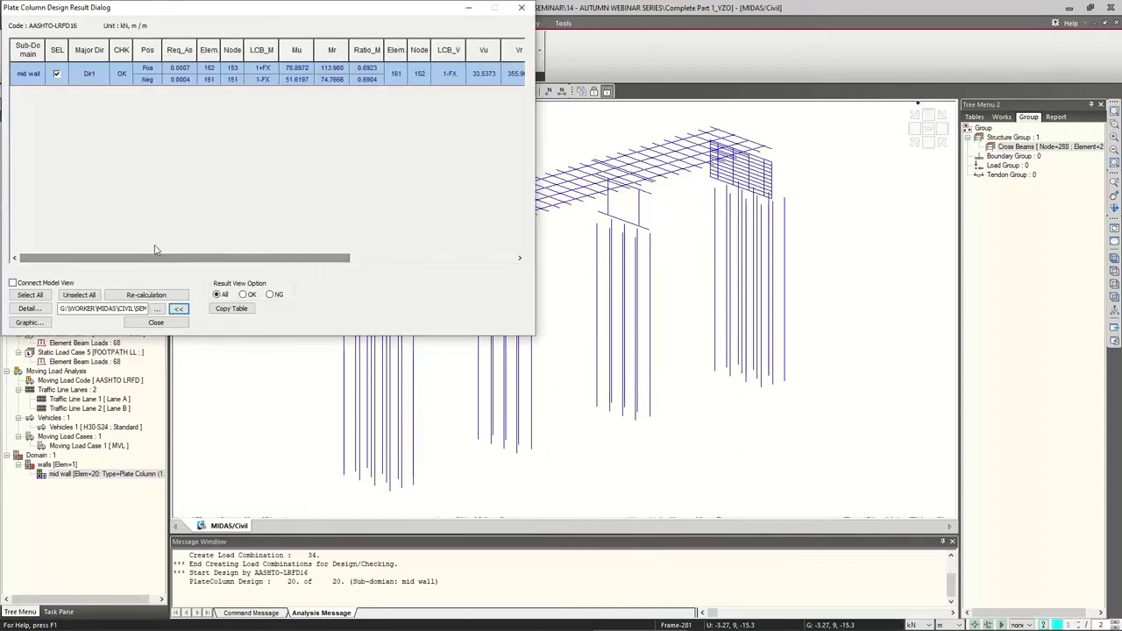
click(522, 7)
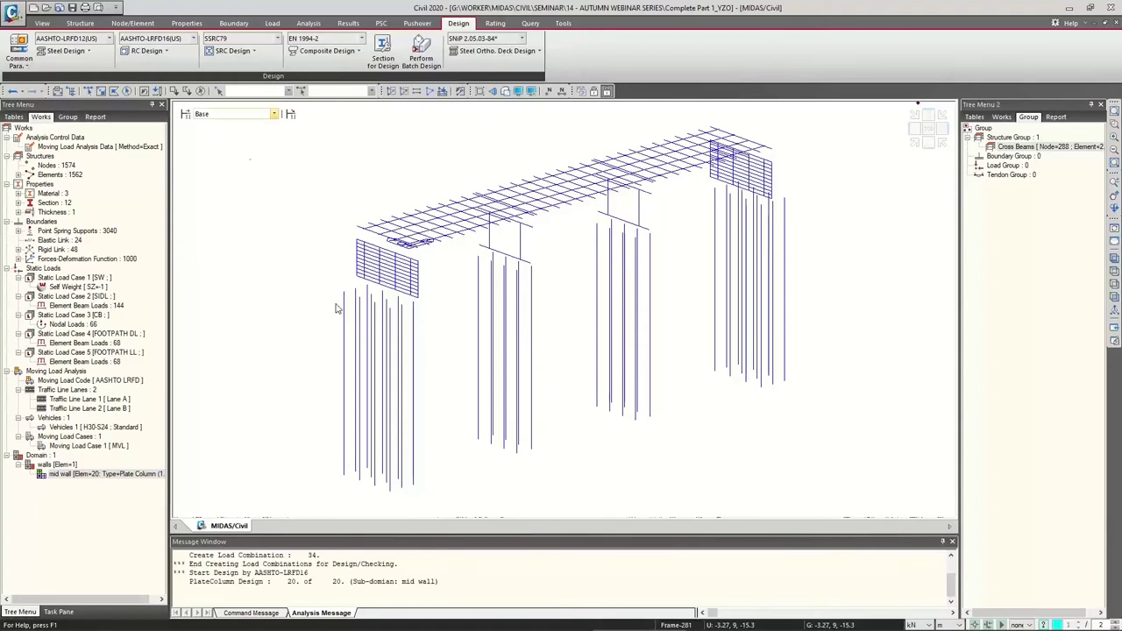
Open the beam section data for checking and select the Pier Cap section, keeping the dialog clear of the model.
mouse_move(373, 302)
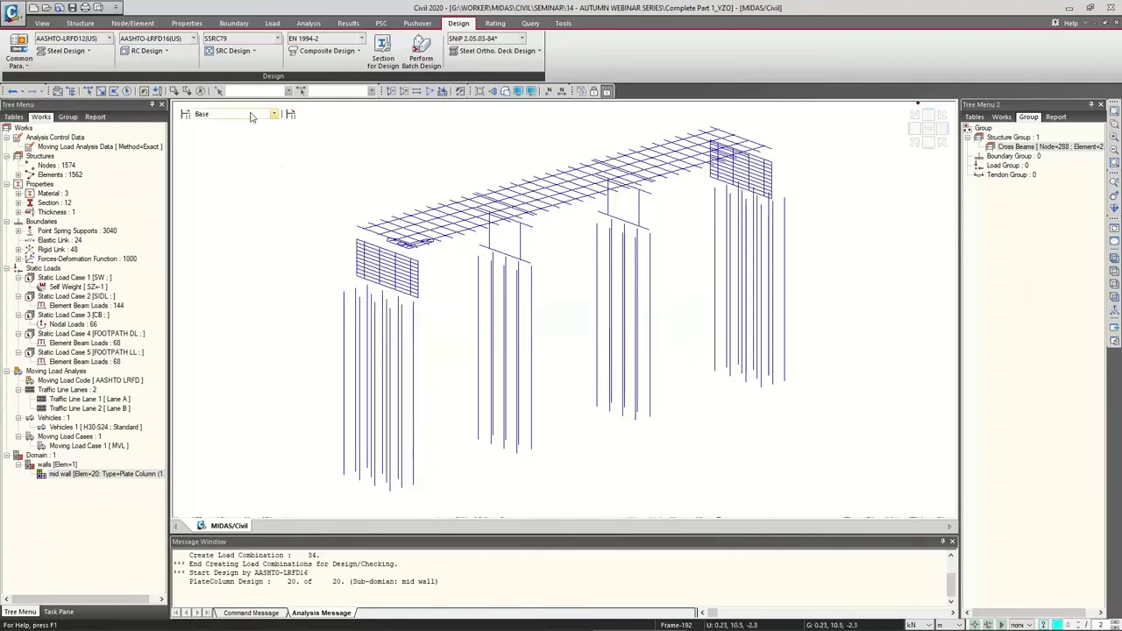
click(147, 50)
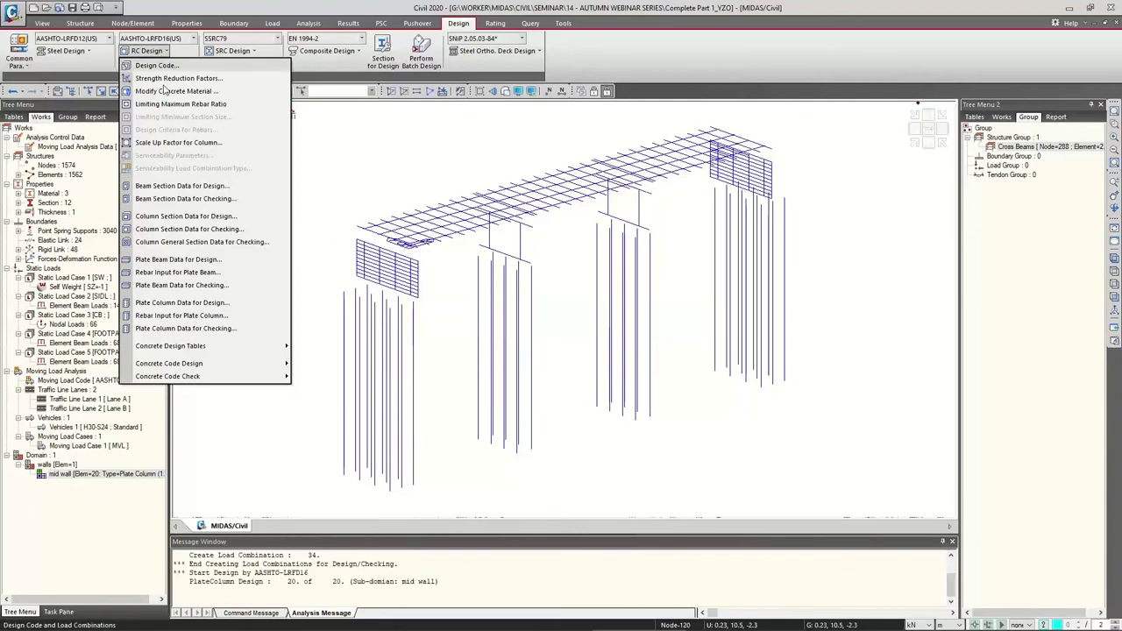
click(183, 205)
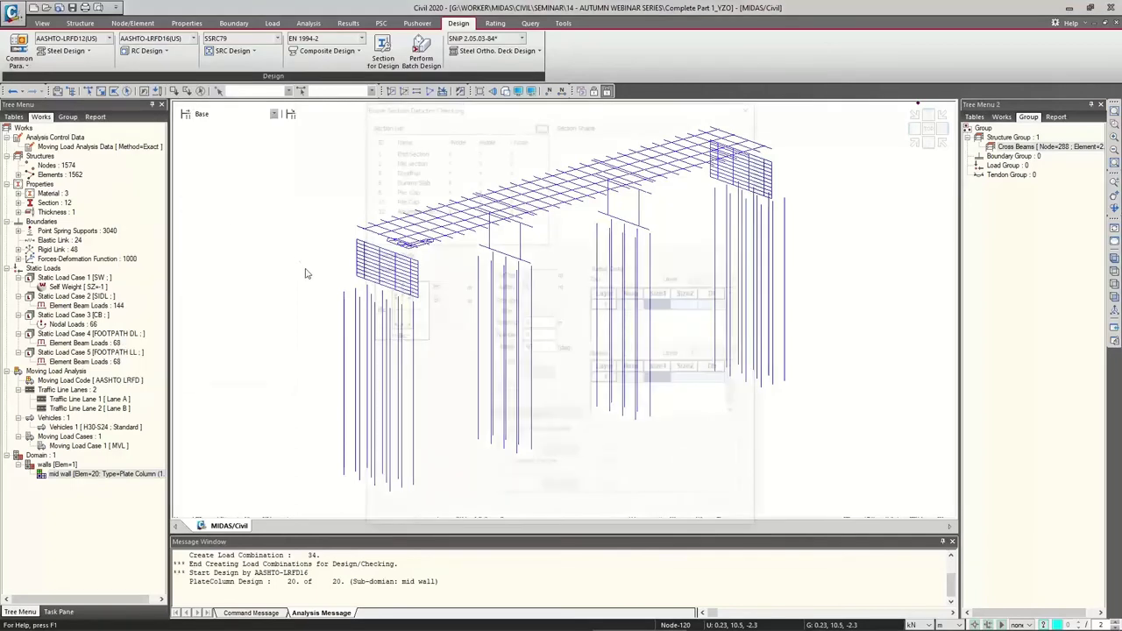
click(413, 149)
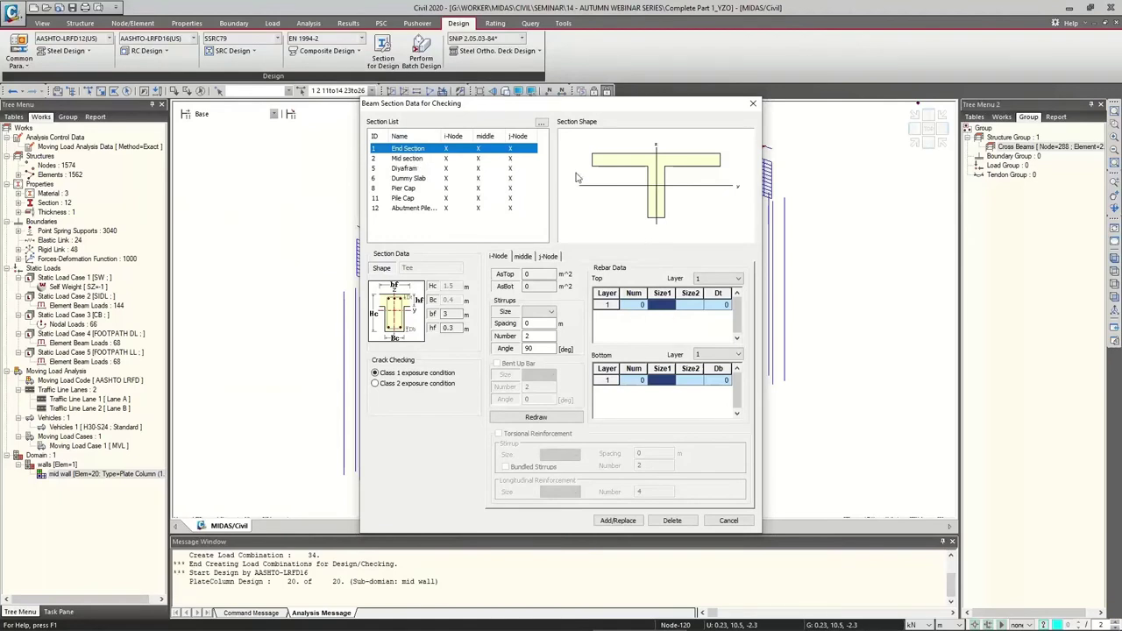
drag(455, 104, 371, 127)
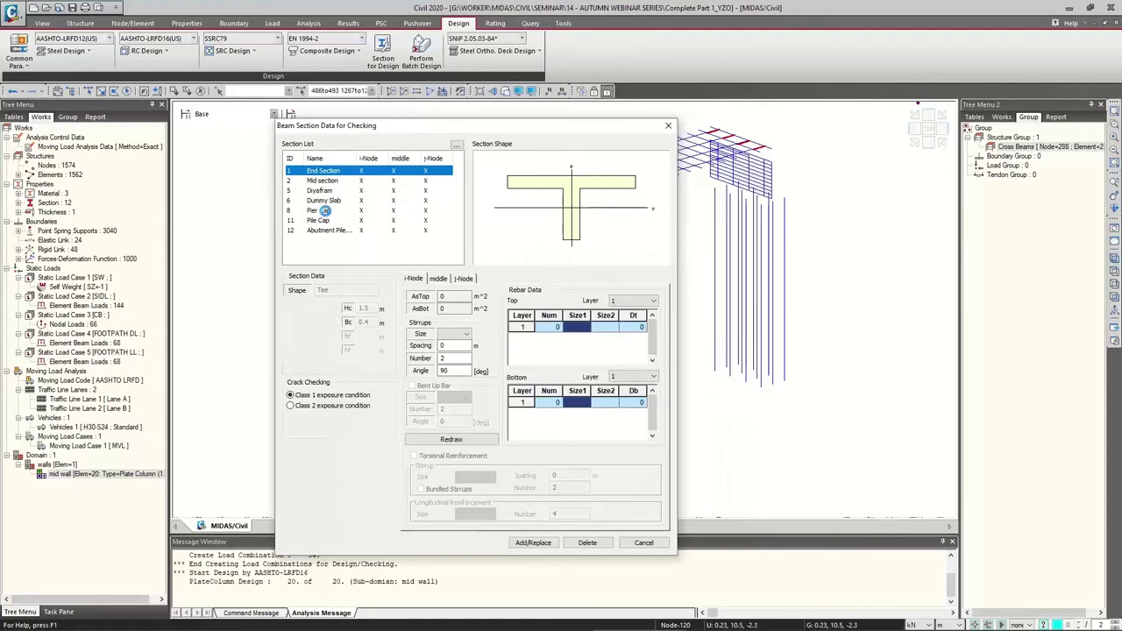
click(326, 211)
drag(498, 126, 307, 121)
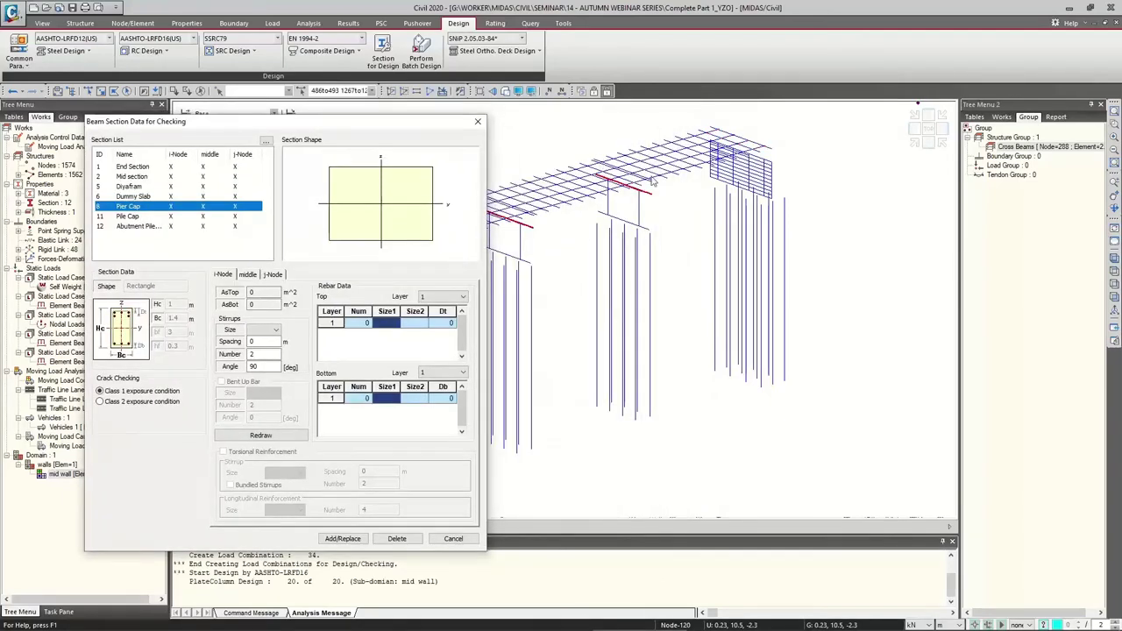
drag(326, 118, 483, 120)
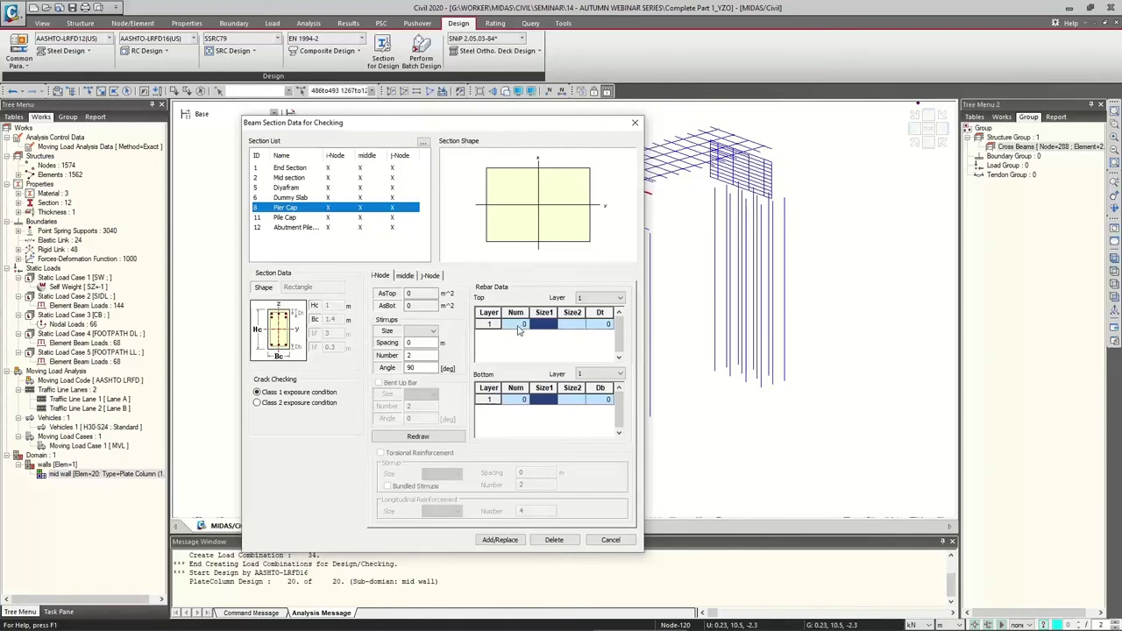
Set the Pier Cap's top rebar to two layers, with 10 P16 bars at 0.05 m cover distance in layer 1.
click(519, 326)
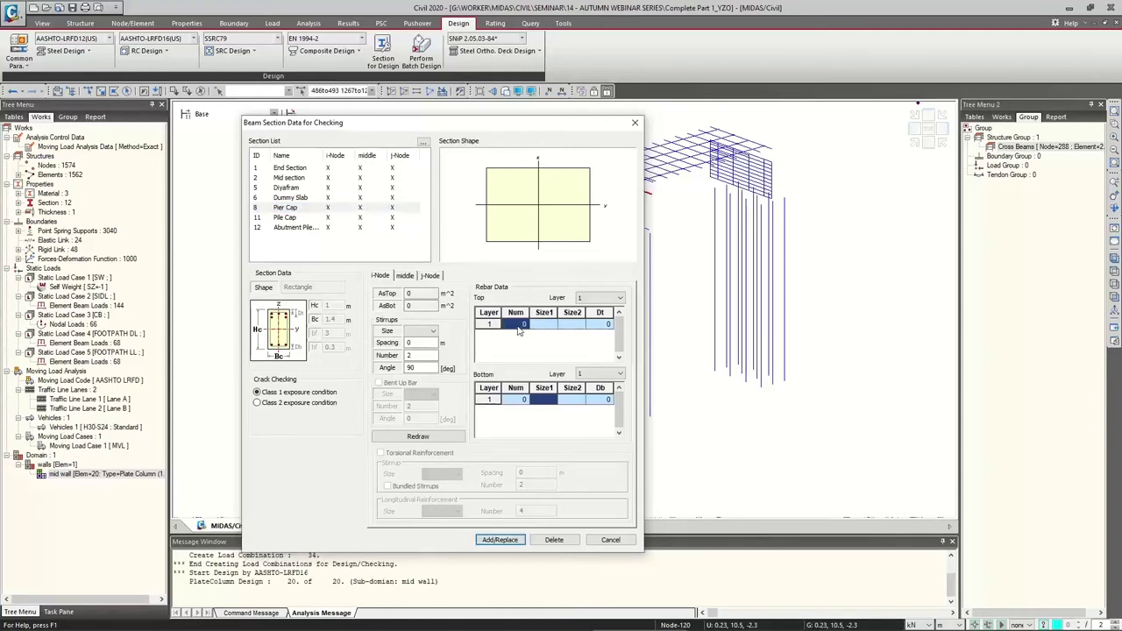
click(571, 302)
click(587, 319)
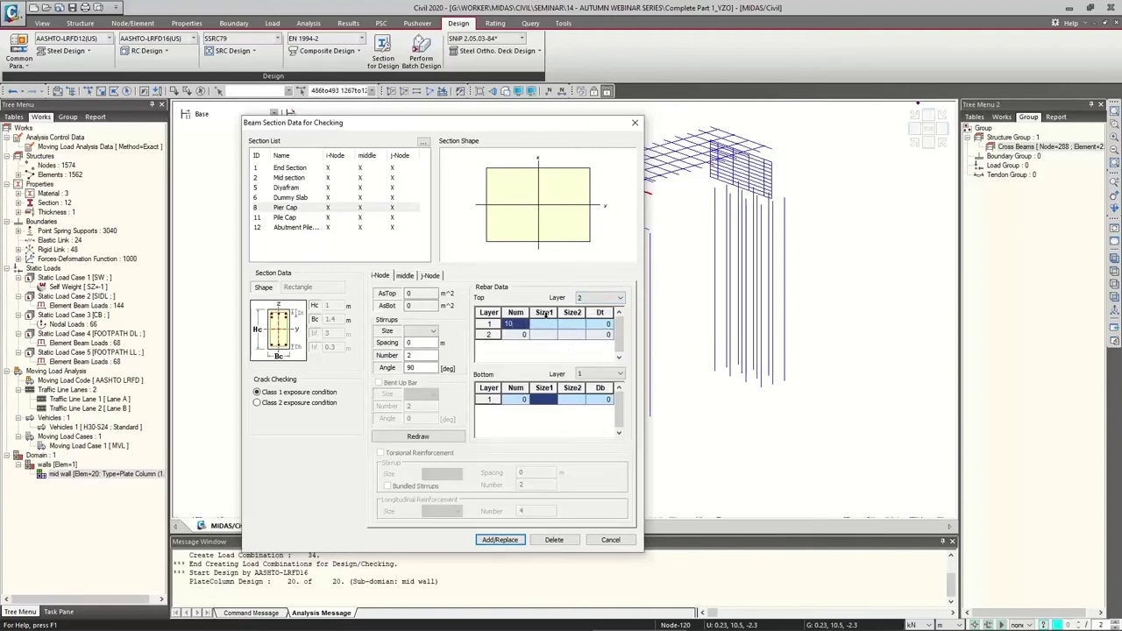
click(545, 324)
click(552, 324)
click(542, 335)
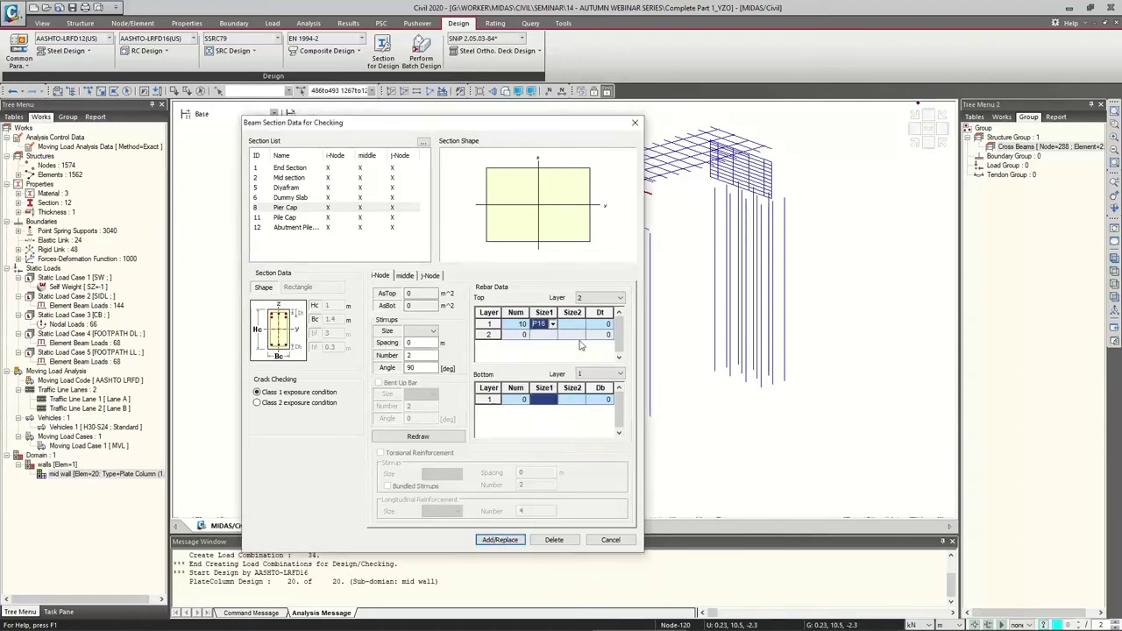
click(600, 324)
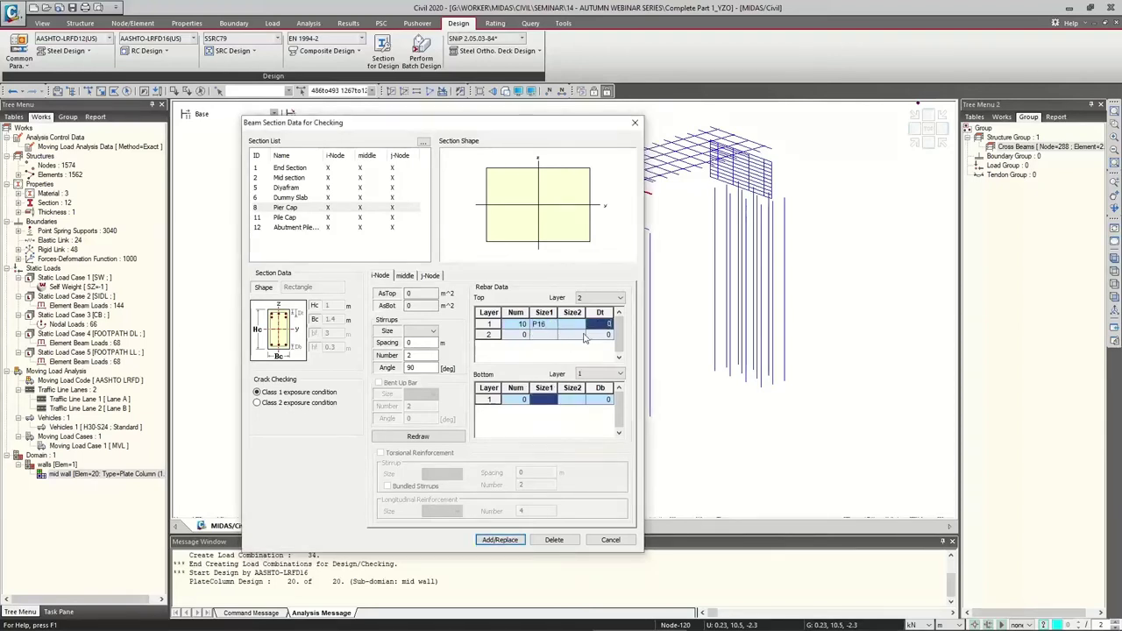
Define the Pier Cap's second top layer as 10 P16 bars at 0.1 m, and try to redraw the section.
click(520, 336)
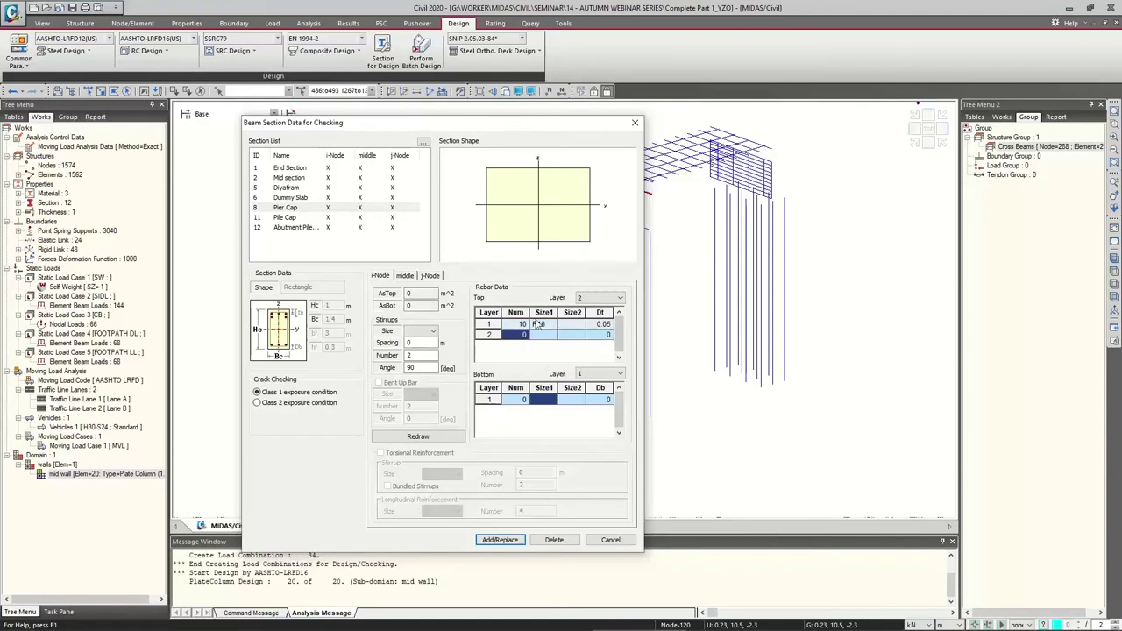
click(542, 336)
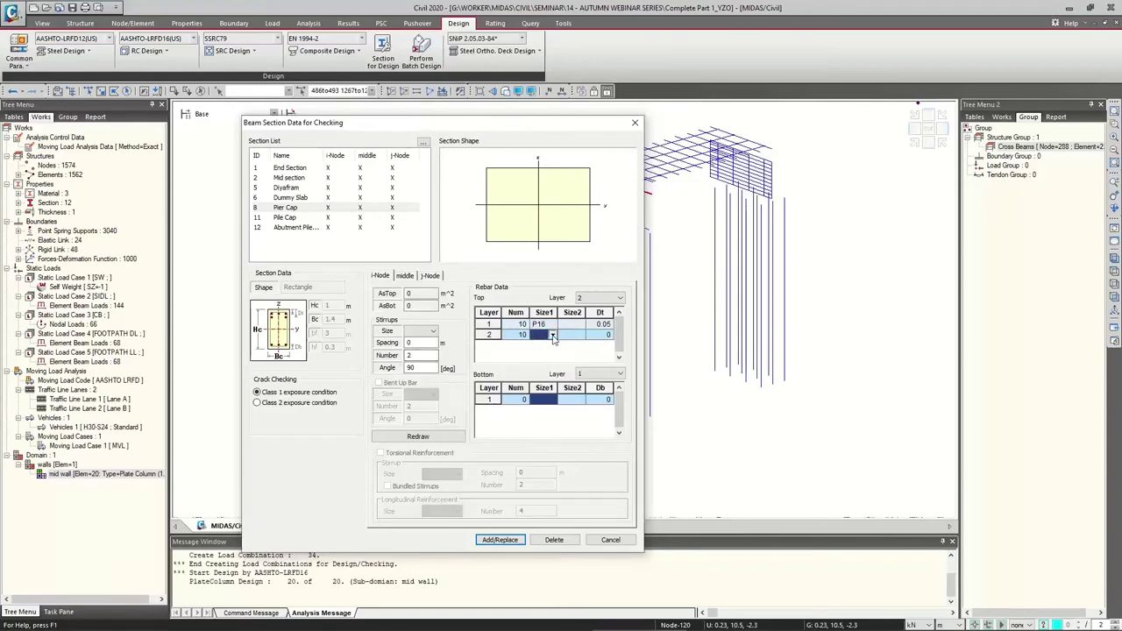
click(552, 335)
click(541, 424)
click(601, 334)
text(0.1)
key(Up)
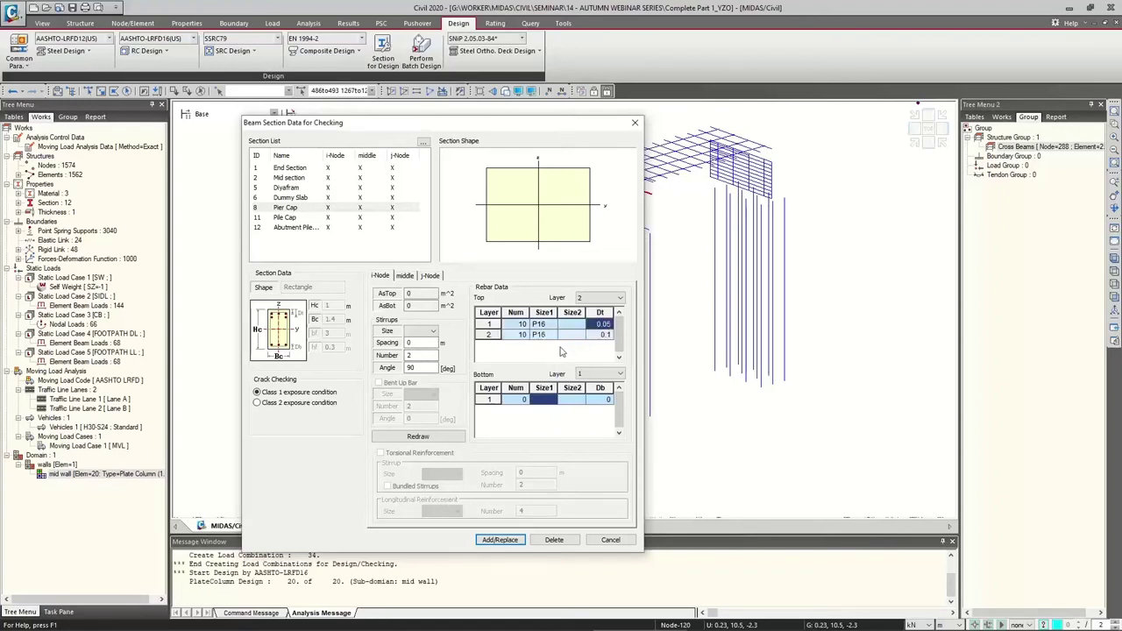
click(430, 436)
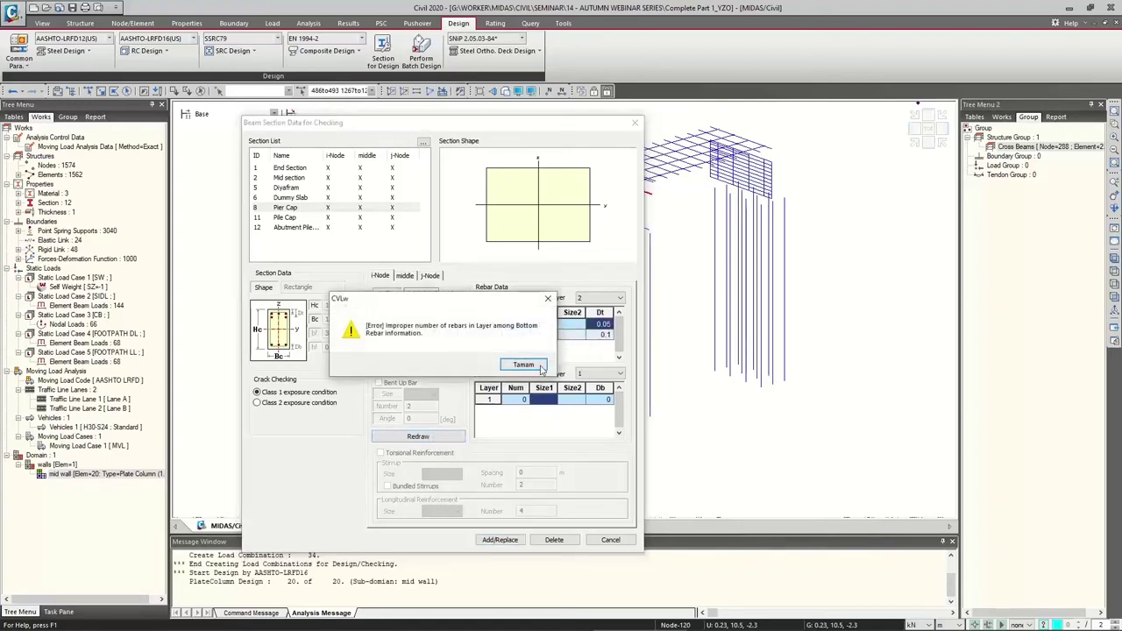
click(540, 366)
Set the Pier Cap's stirrups to size P10 with 0.2 m spacing, and try to apply the data.
click(432, 332)
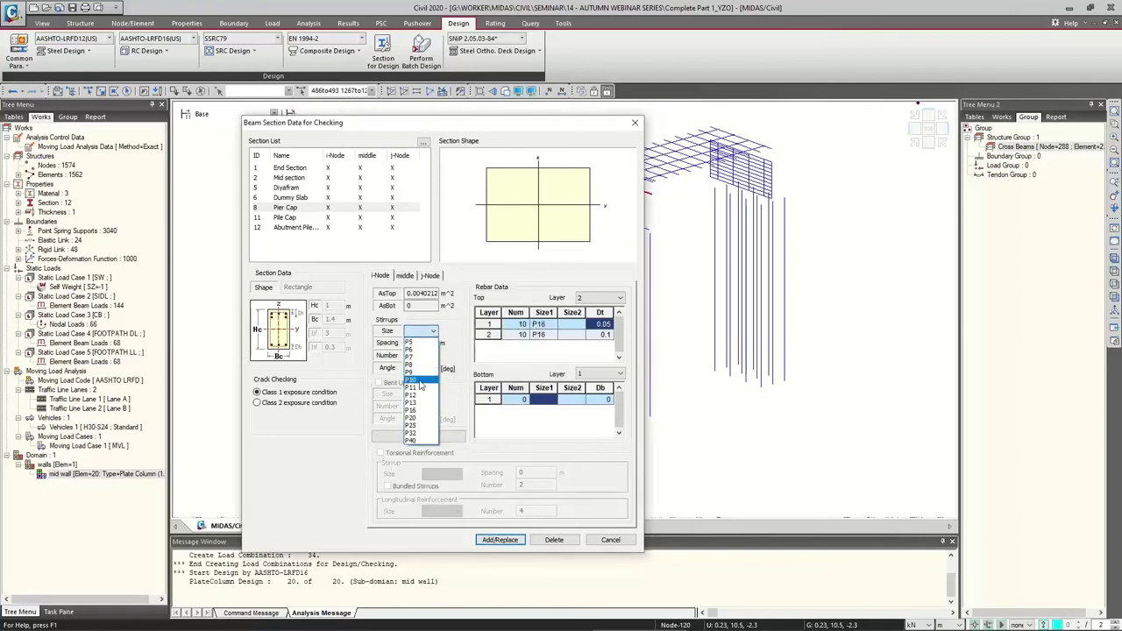
click(419, 382)
key(Tab)
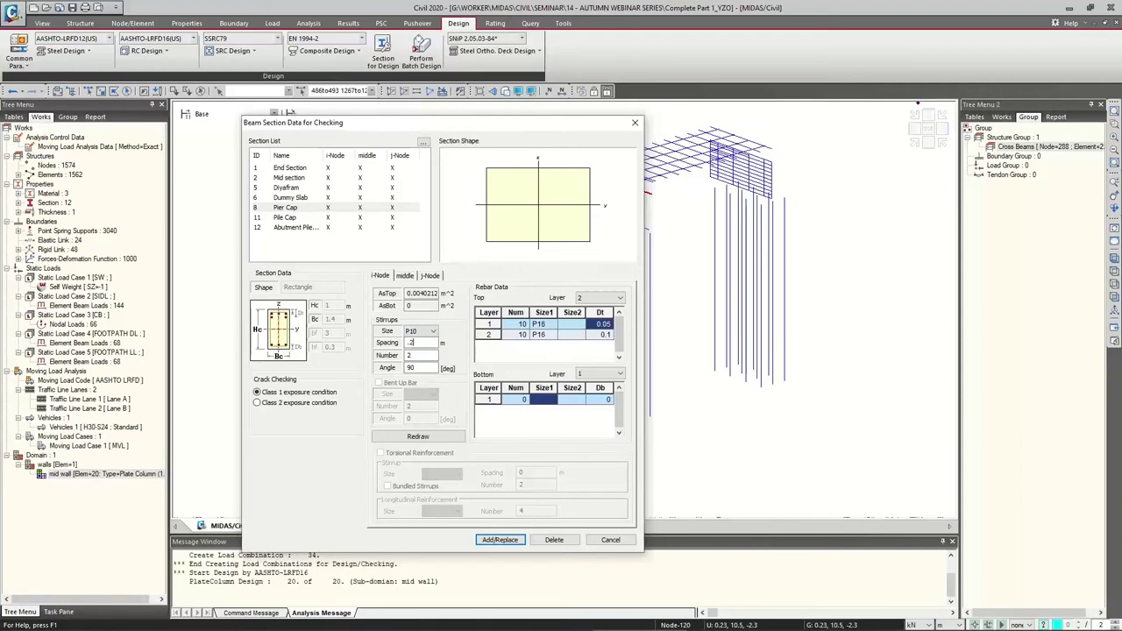
click(499, 539)
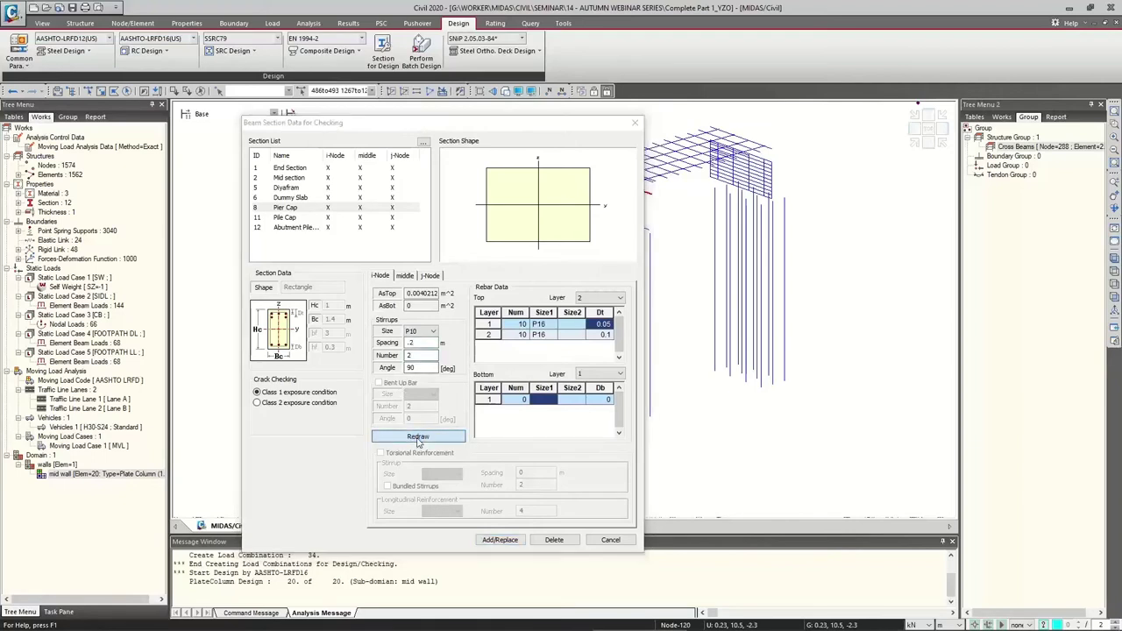
click(521, 364)
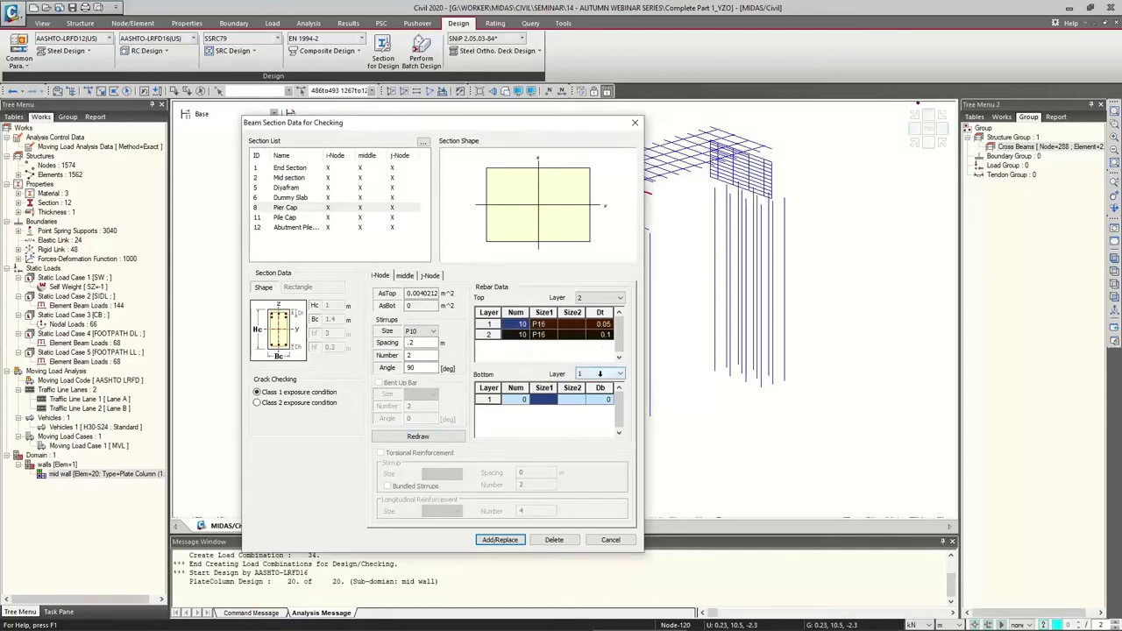
Give the Pier Cap two bottom layers of 10 P16 bars at 0.05 m and 0.1 m, and redraw the section.
click(610, 374)
click(596, 394)
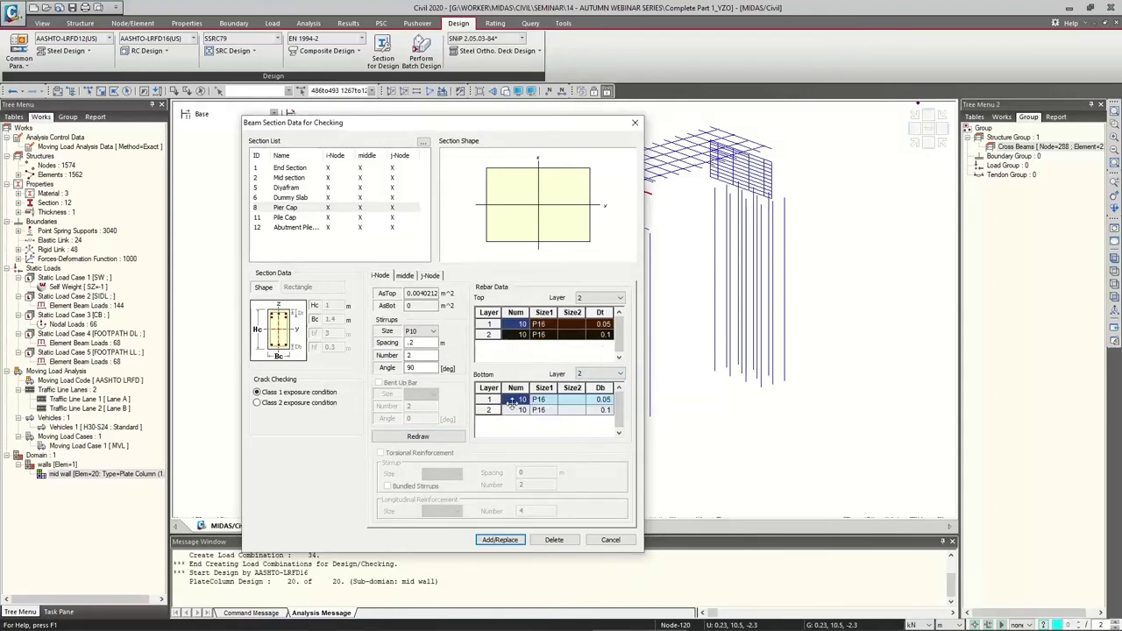
click(445, 437)
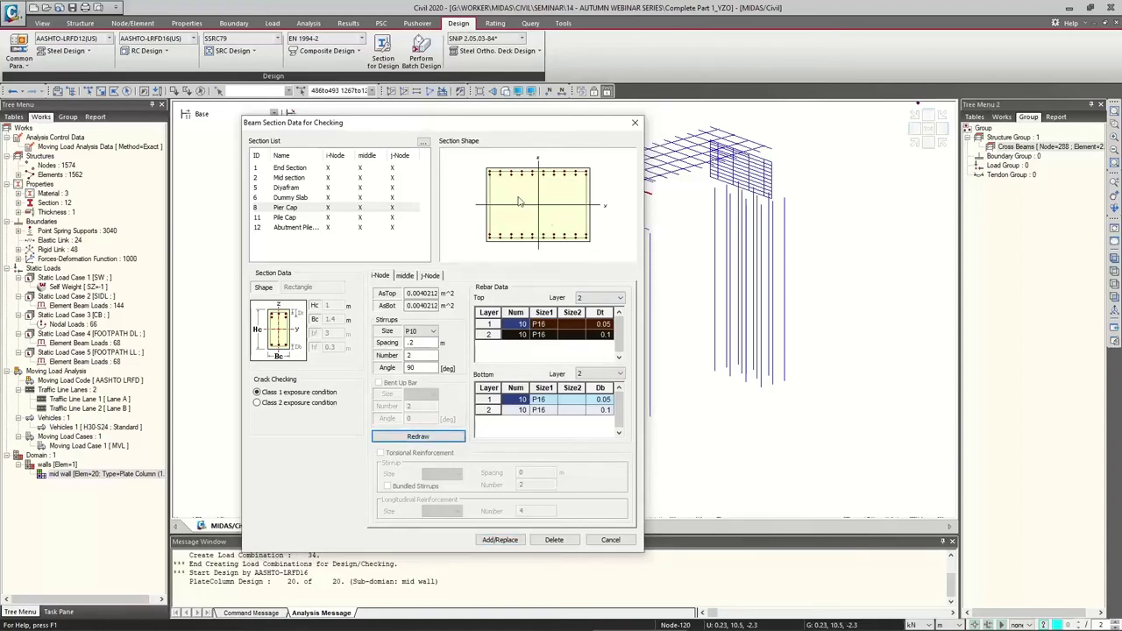
Set the second bar size of the Pier Cap's first top layer to P20.
click(578, 330)
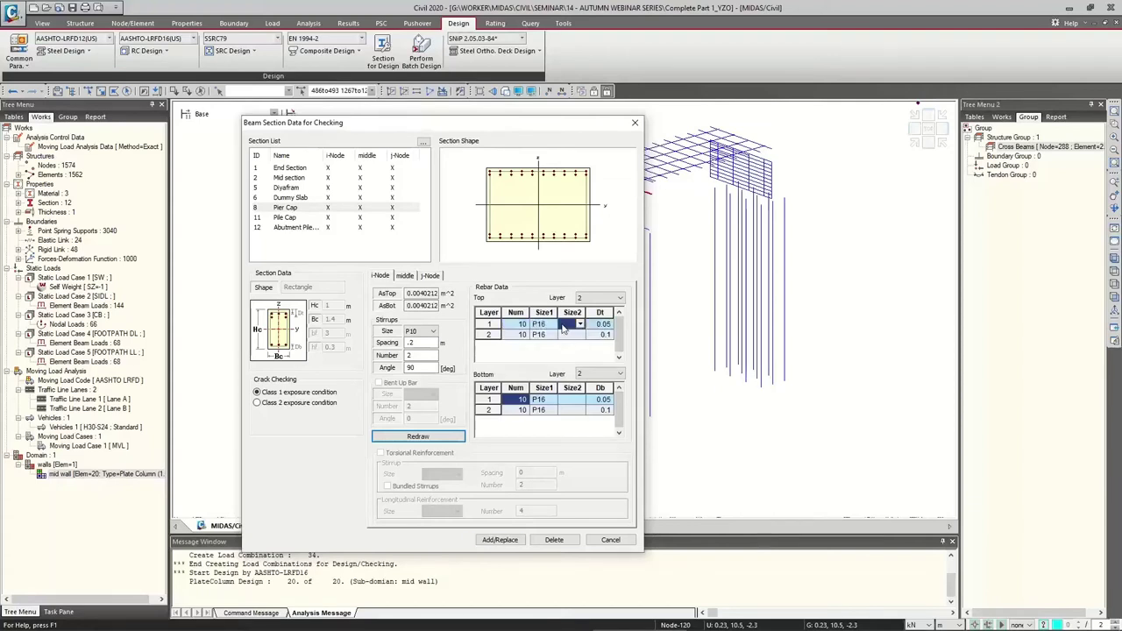
click(540, 335)
click(552, 334)
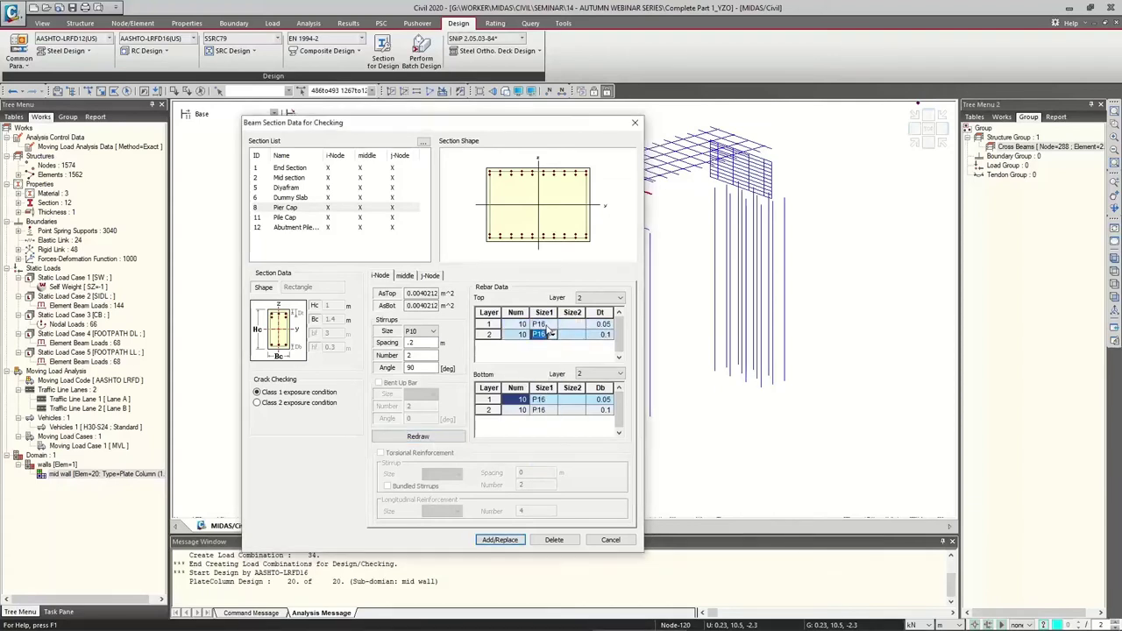
click(578, 325)
click(571, 336)
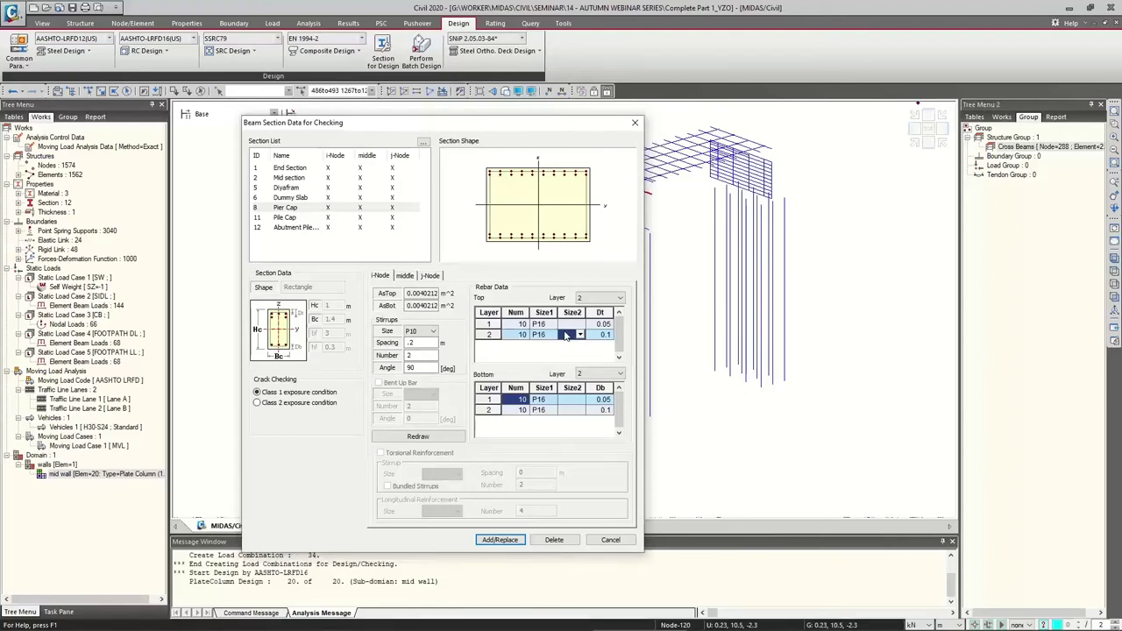
click(519, 328)
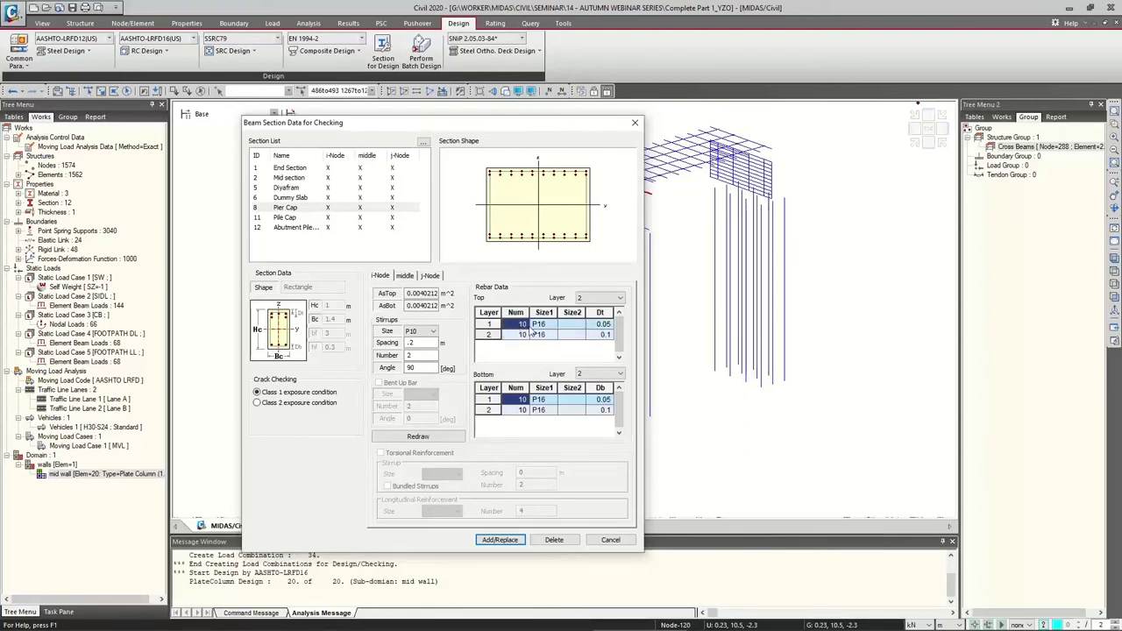
click(577, 325)
click(581, 325)
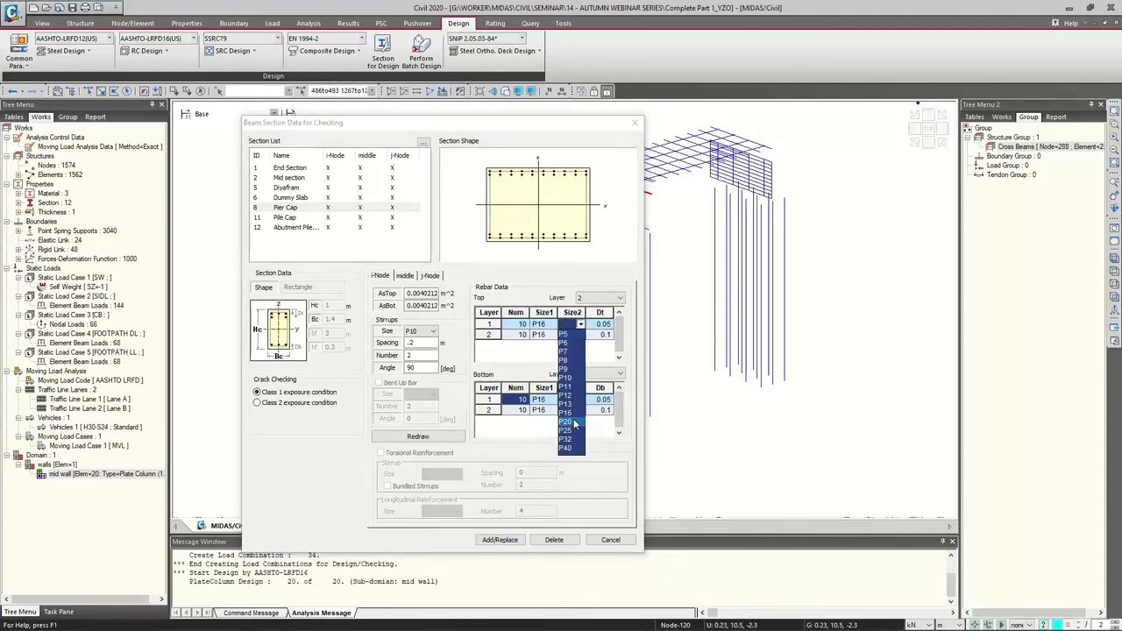
click(572, 422)
click(571, 335)
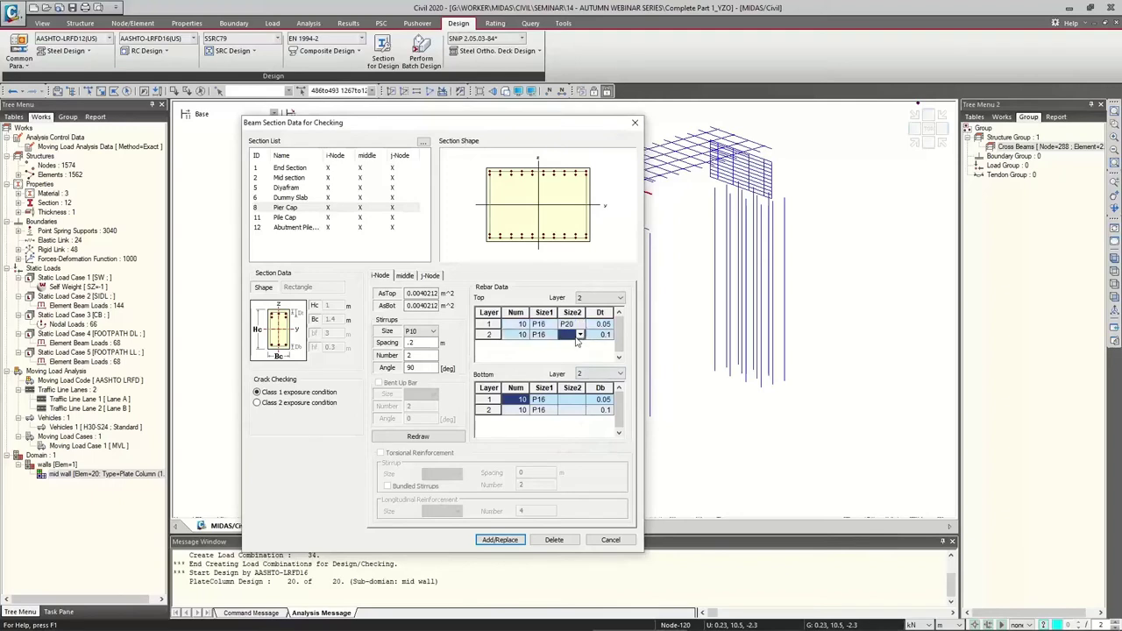
Try 11 bars in the Pier Cap's first top layer, and return the count to 10.
click(523, 325)
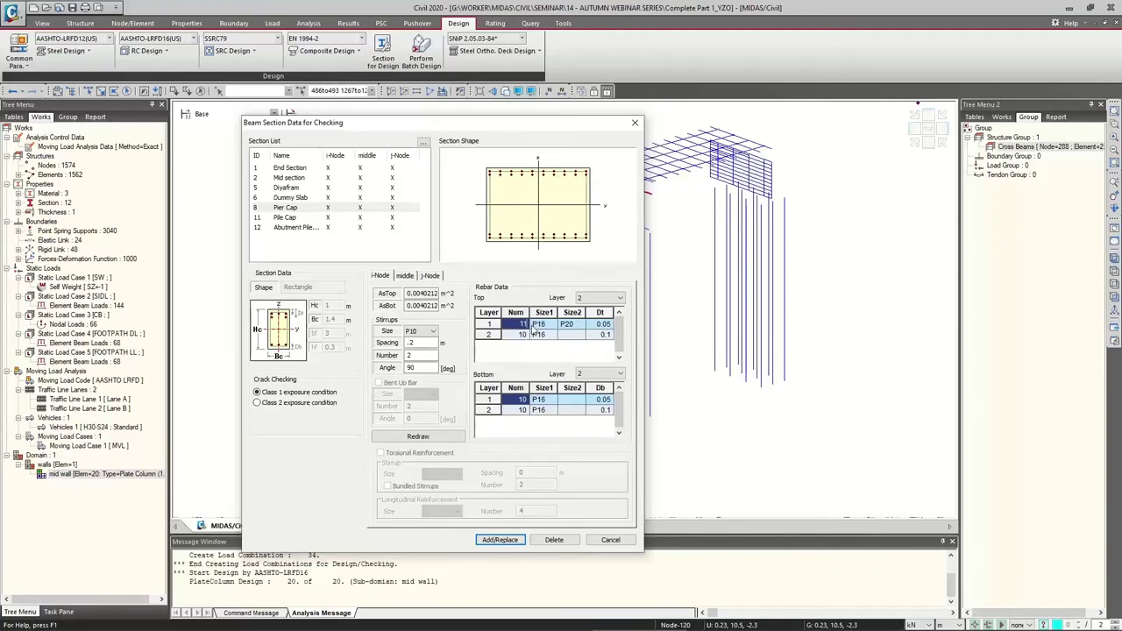
click(540, 325)
click(519, 326)
click(517, 337)
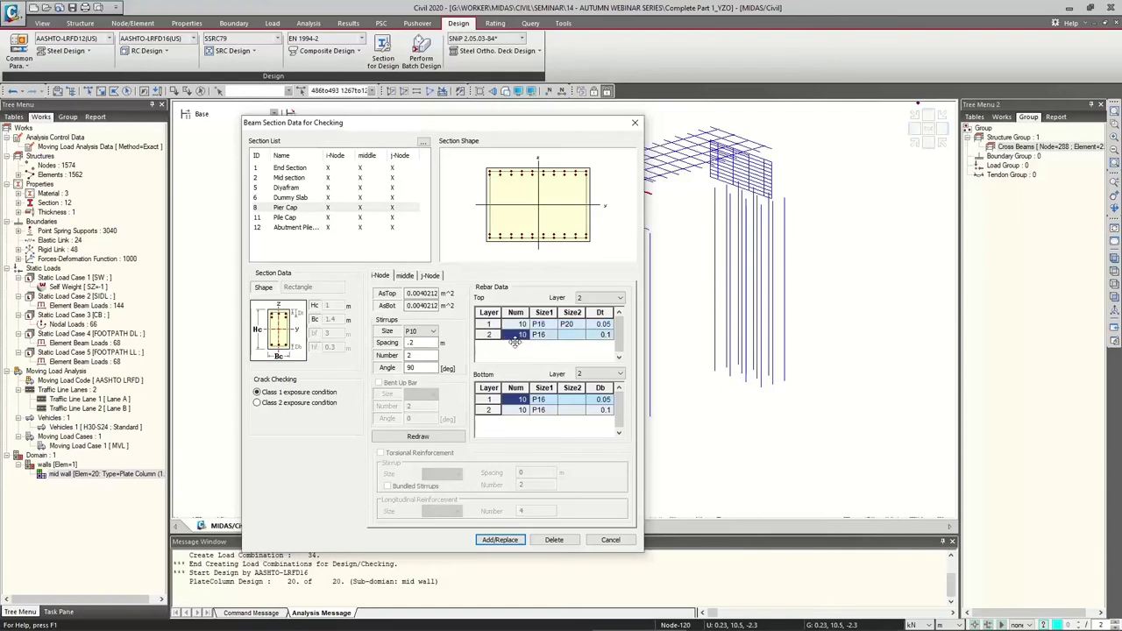
Set the second bar size of the Pier Cap's second top layer to P20.
click(568, 325)
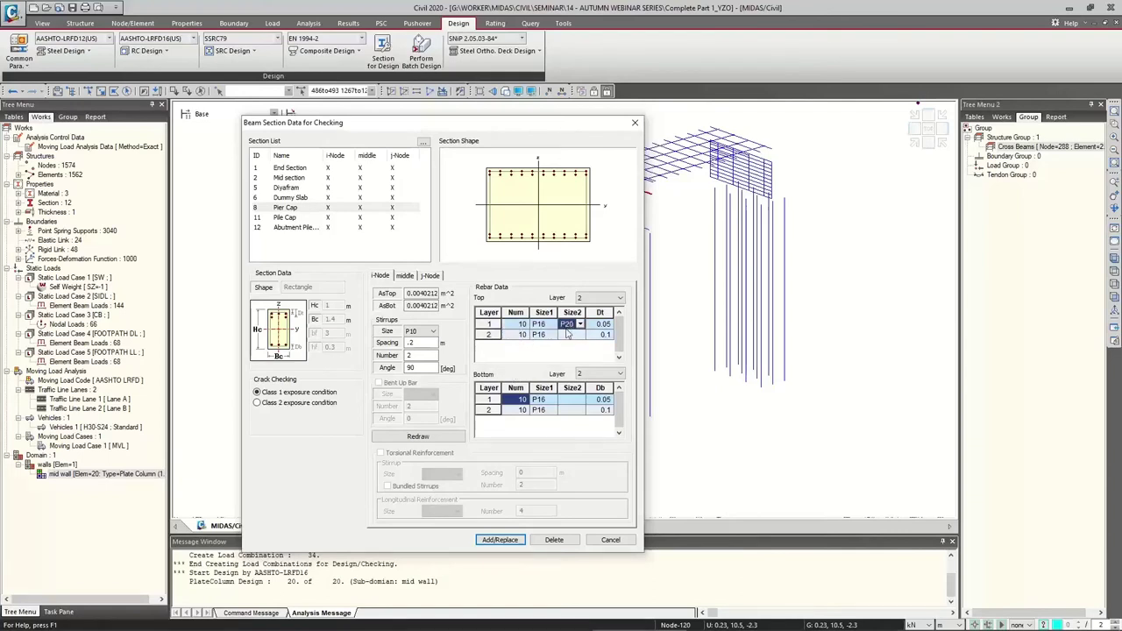
click(570, 336)
click(580, 336)
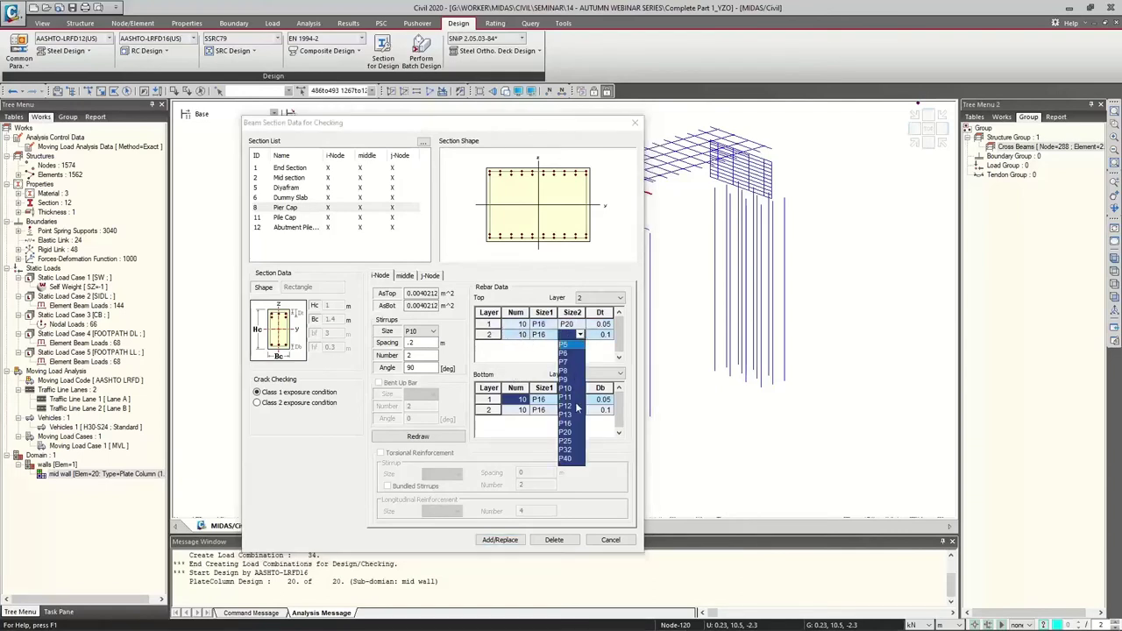
click(566, 432)
key(Left)
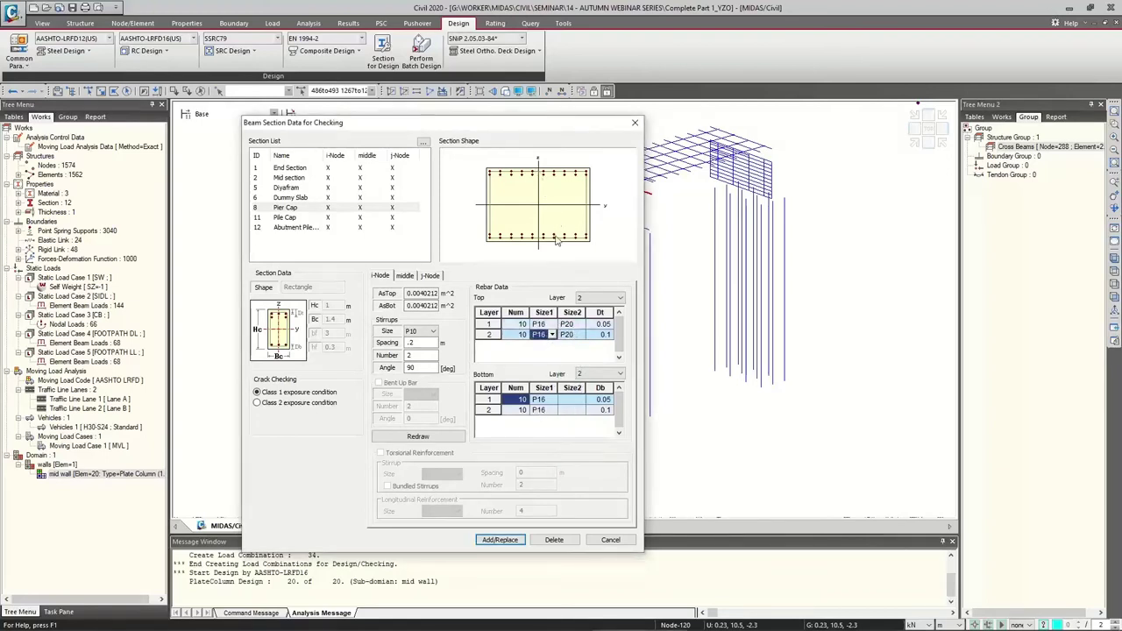
Store the Pier Cap's rebar data for checking, and review the reinforcement at its j-node.
click(500, 540)
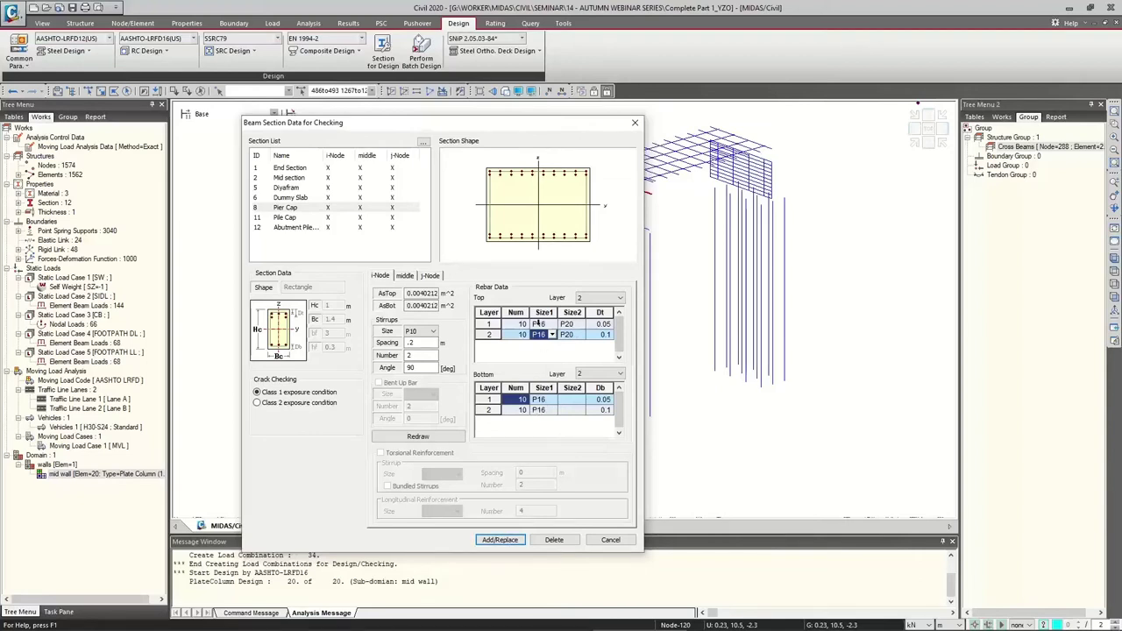
click(500, 539)
click(344, 208)
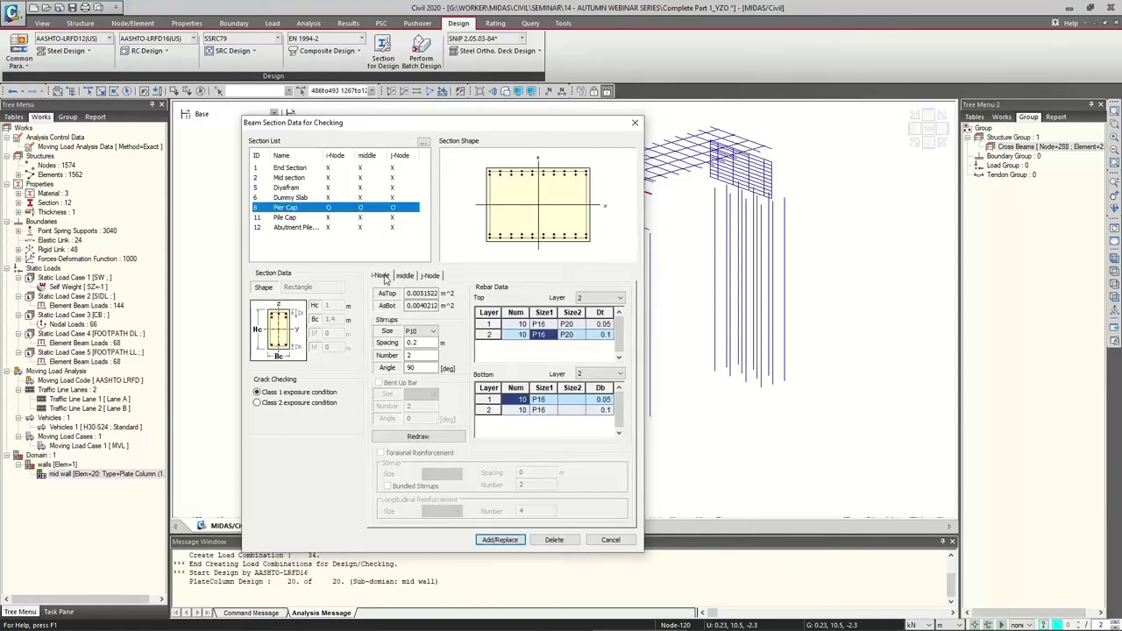
click(431, 277)
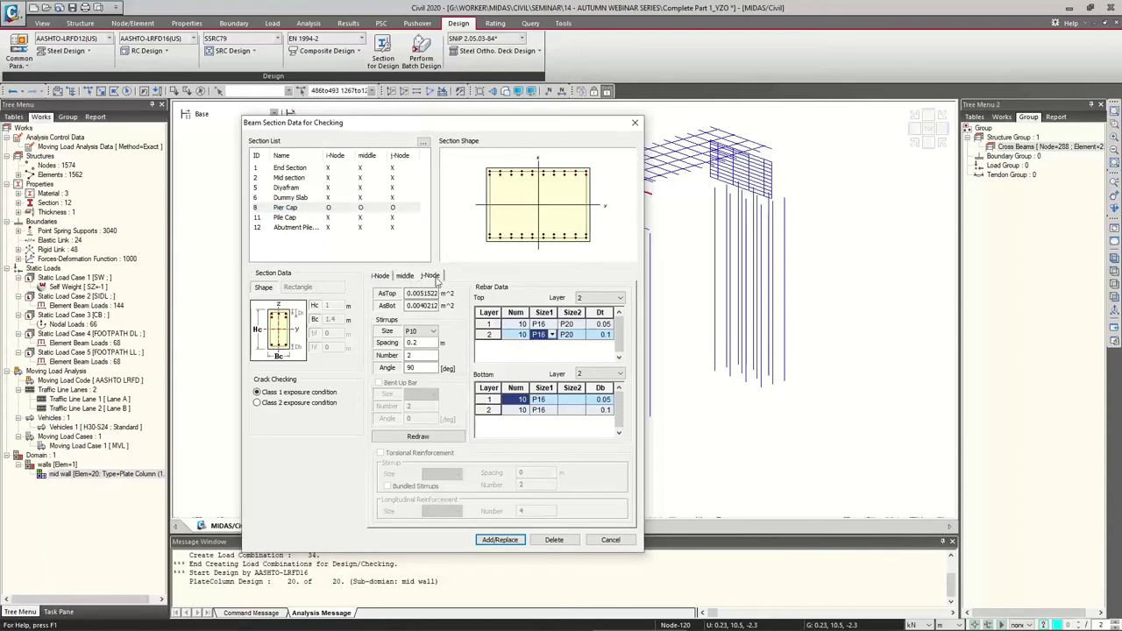
Review the reinforcement at the Pier Cap's i-node and close the beam section data for checking.
click(380, 276)
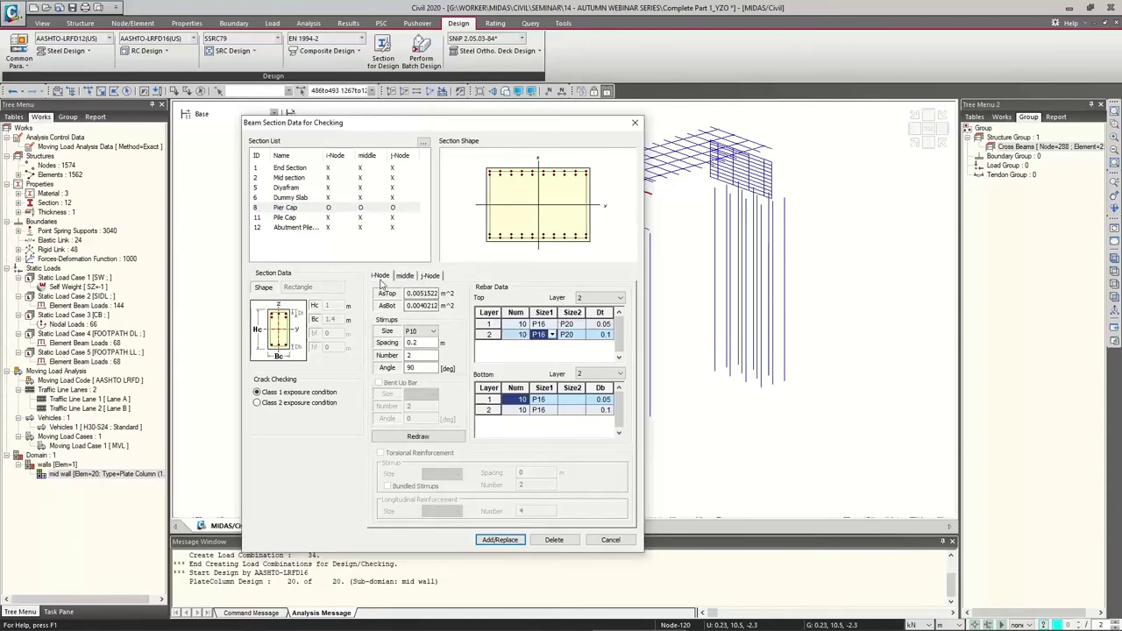
click(609, 540)
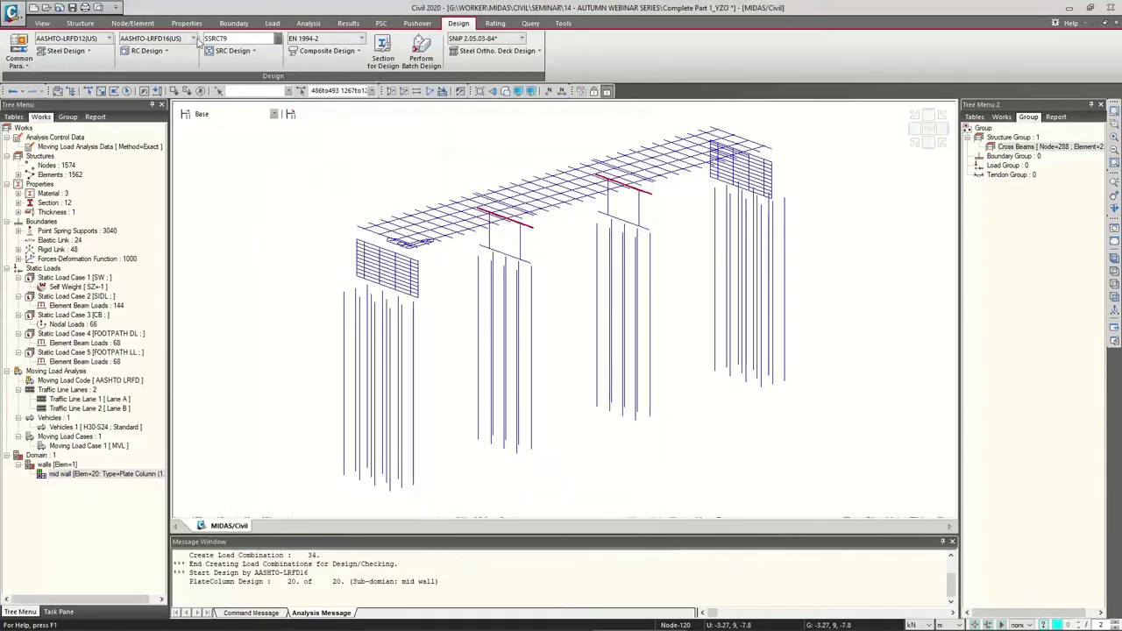
Try to run the concrete code check for plate beams.
click(149, 50)
mouse_move(227, 381)
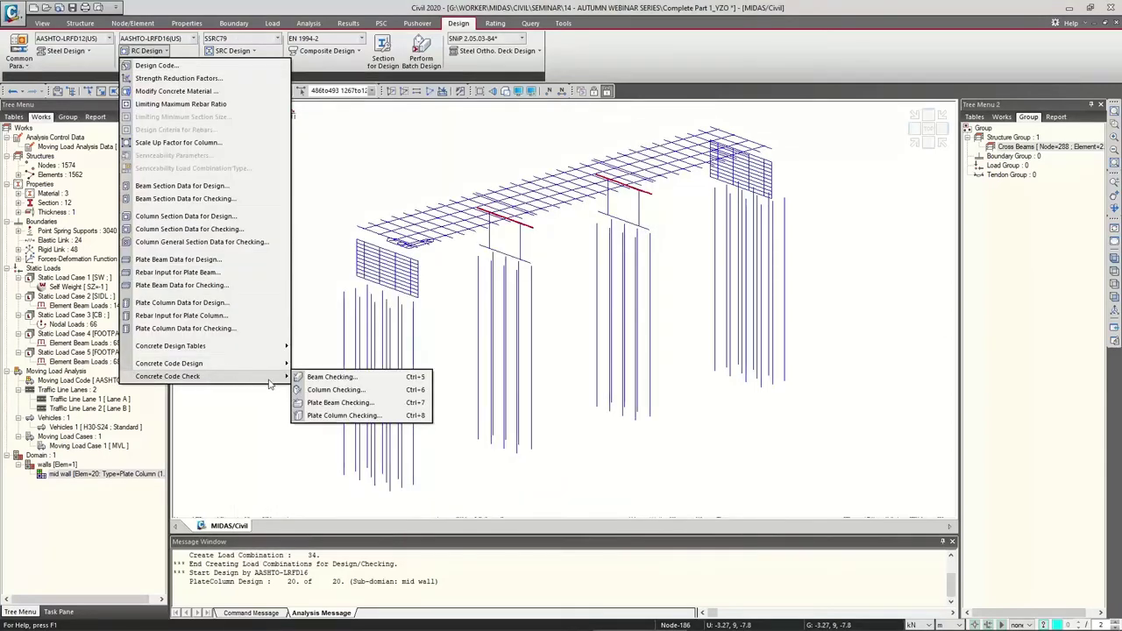
click(334, 403)
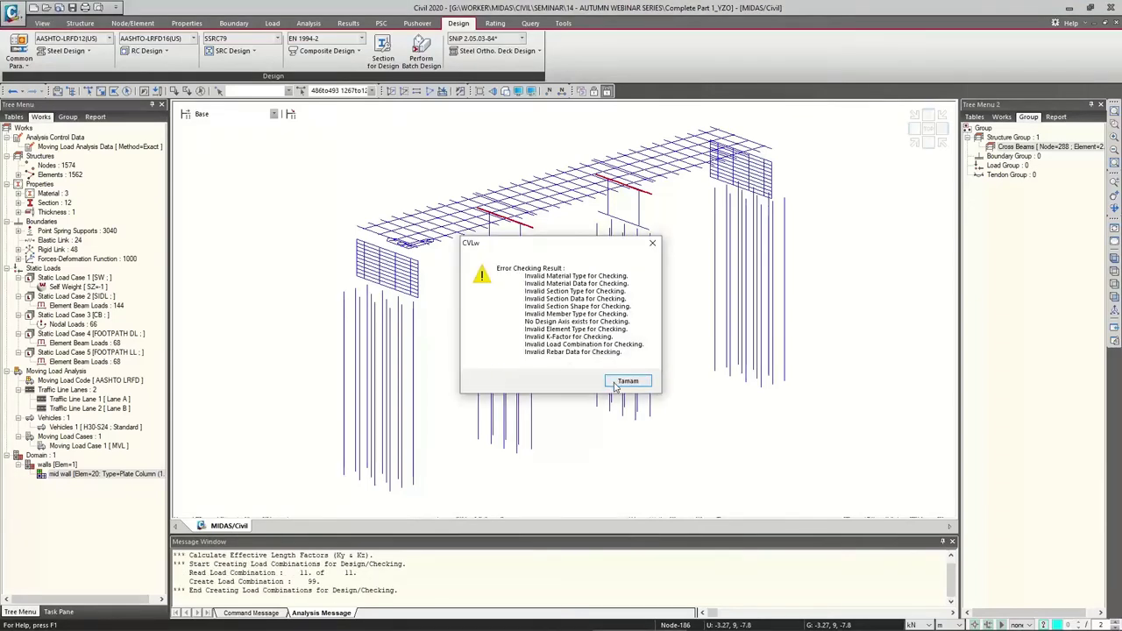
click(628, 381)
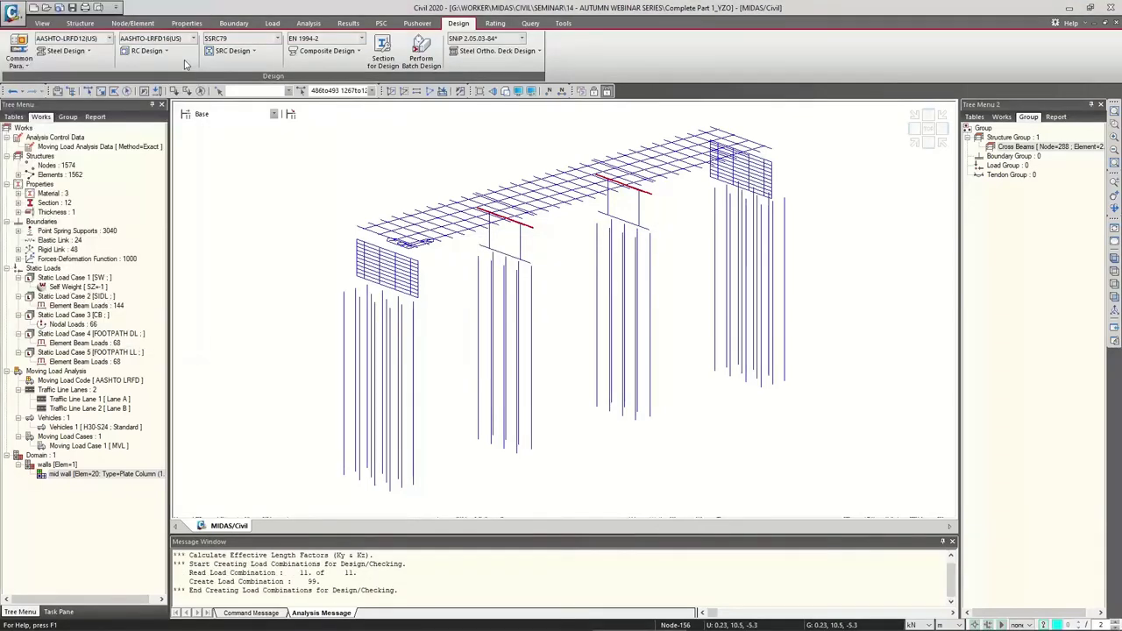
Run the concrete code check for beams and open the graphic report for the Pier Cap section.
click(146, 50)
mouse_move(219, 362)
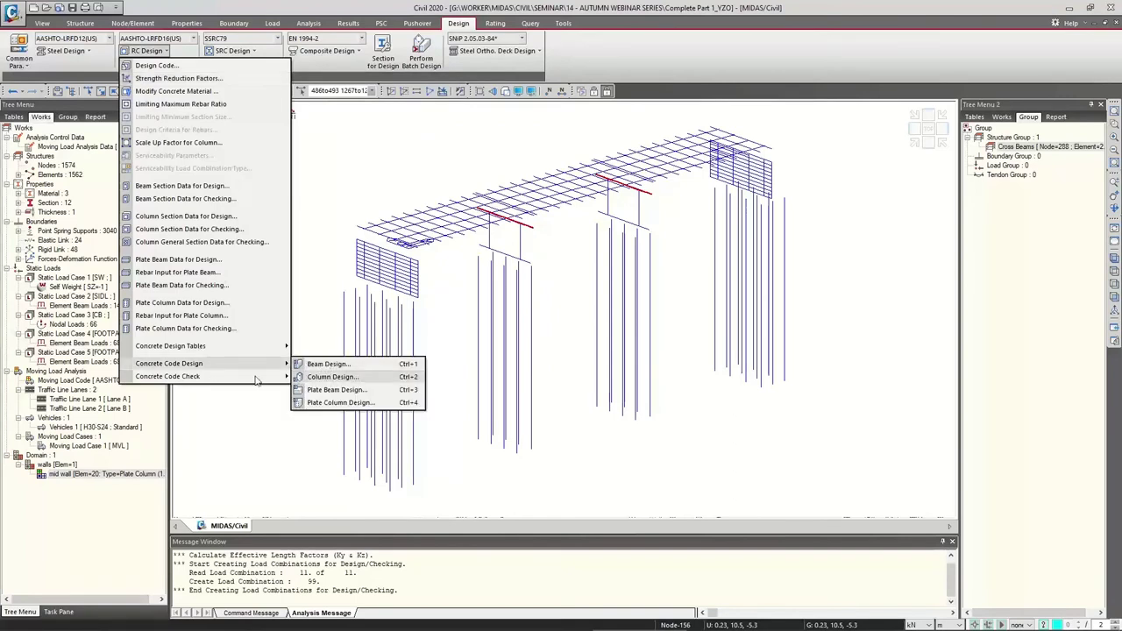
click(328, 378)
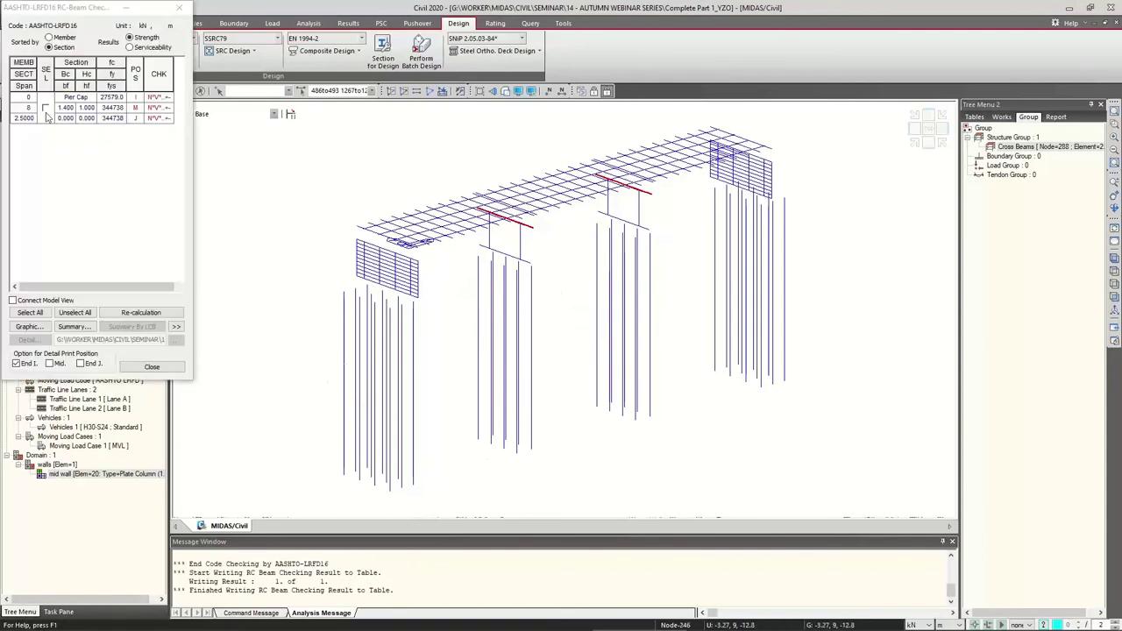
click(46, 108)
click(29, 326)
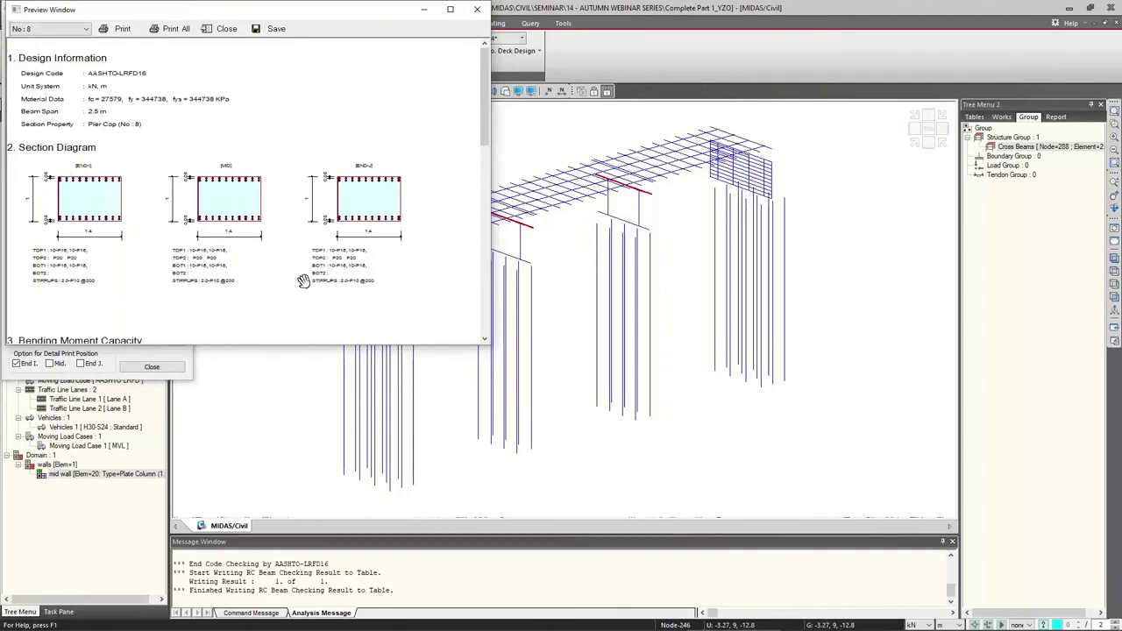
Examine the Pier Cap's section diagrams and its bending, shear and torsion capacities in the report, and close the beam check results.
scroll(276, 254, down, 5)
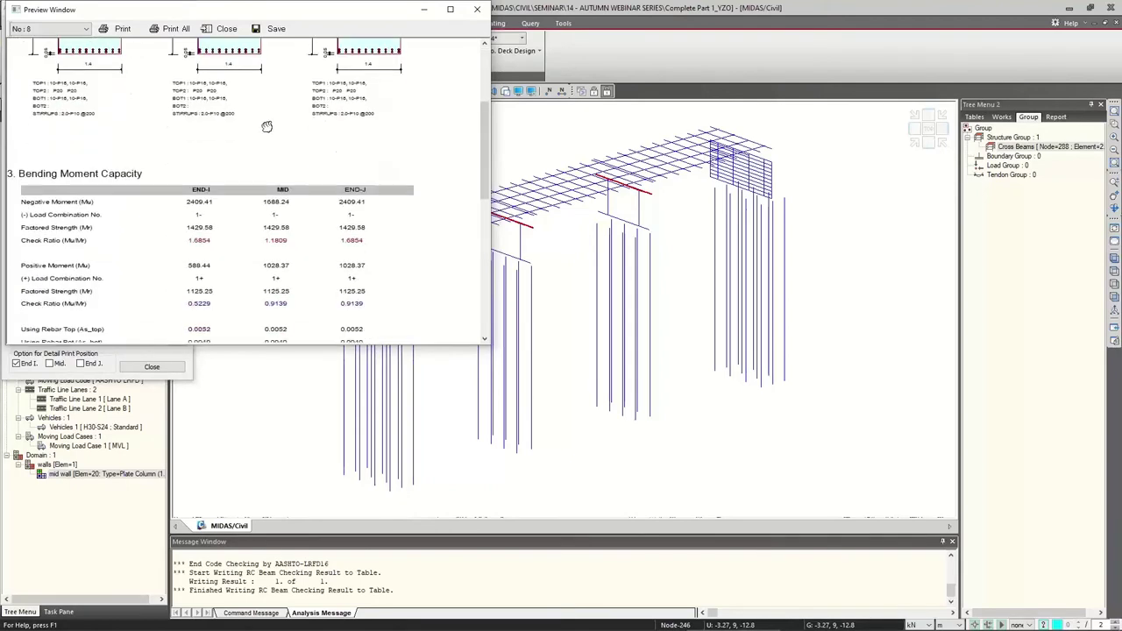
drag(266, 243, 268, 220)
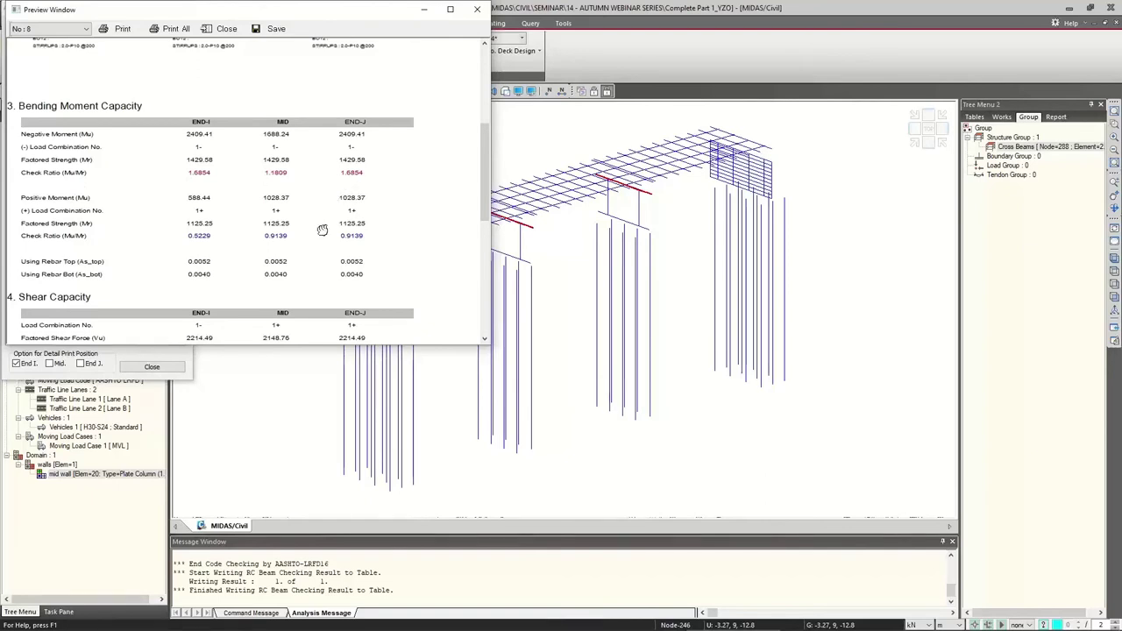
drag(321, 226, 199, 253)
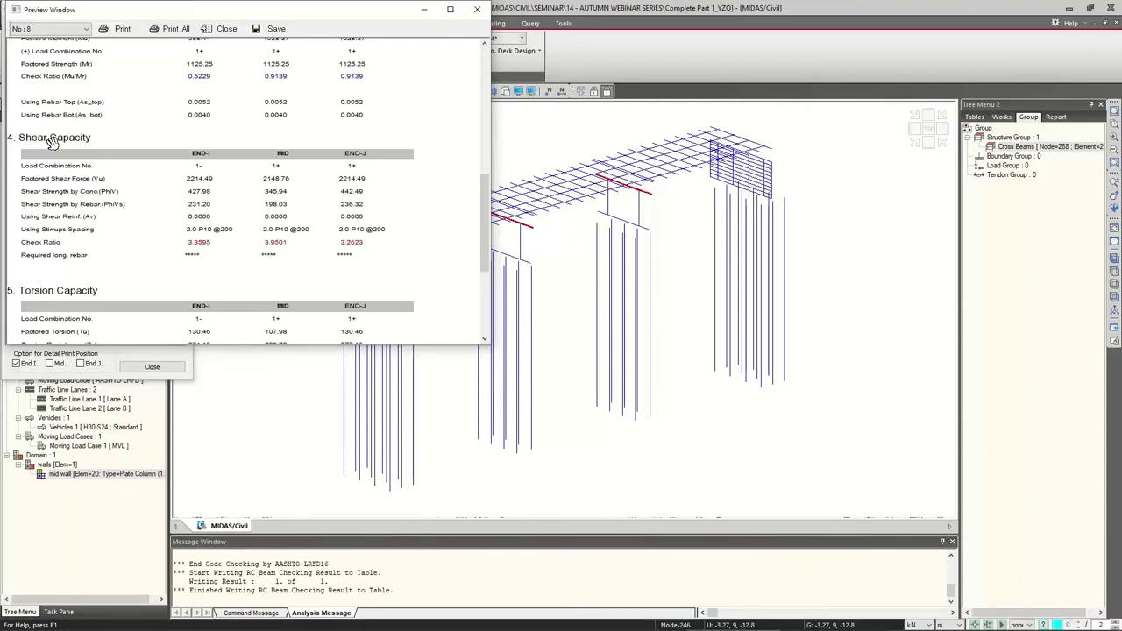
scroll(210, 270, down, 3)
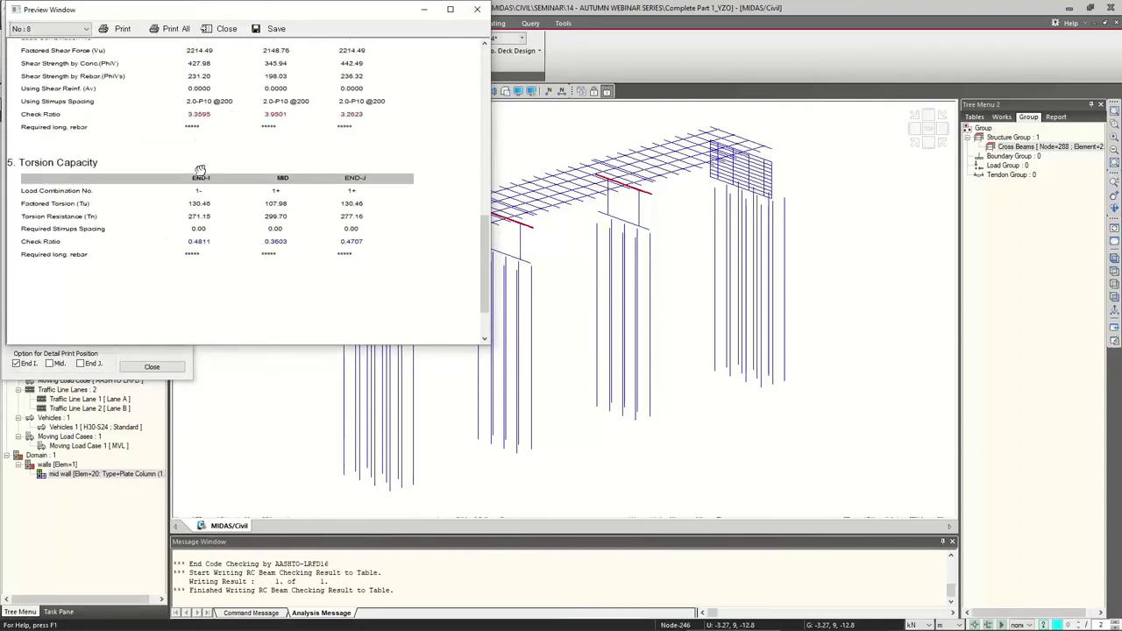
scroll(206, 228, up, 5)
scroll(208, 254, up, 5)
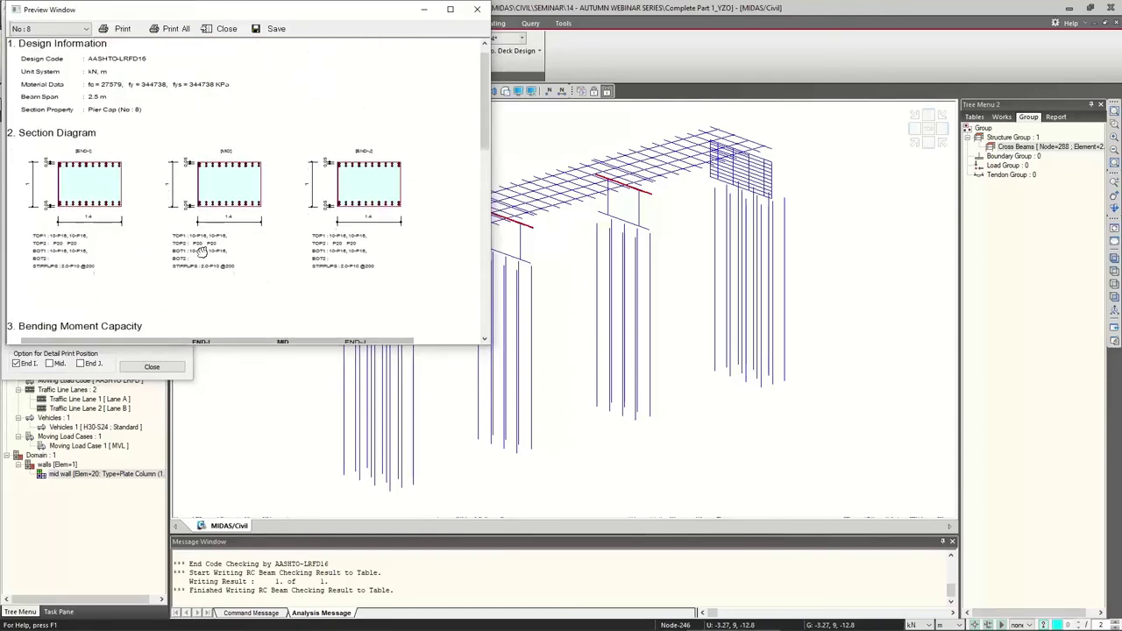
scroll(200, 256, up, 1)
drag(311, 11, 369, 88)
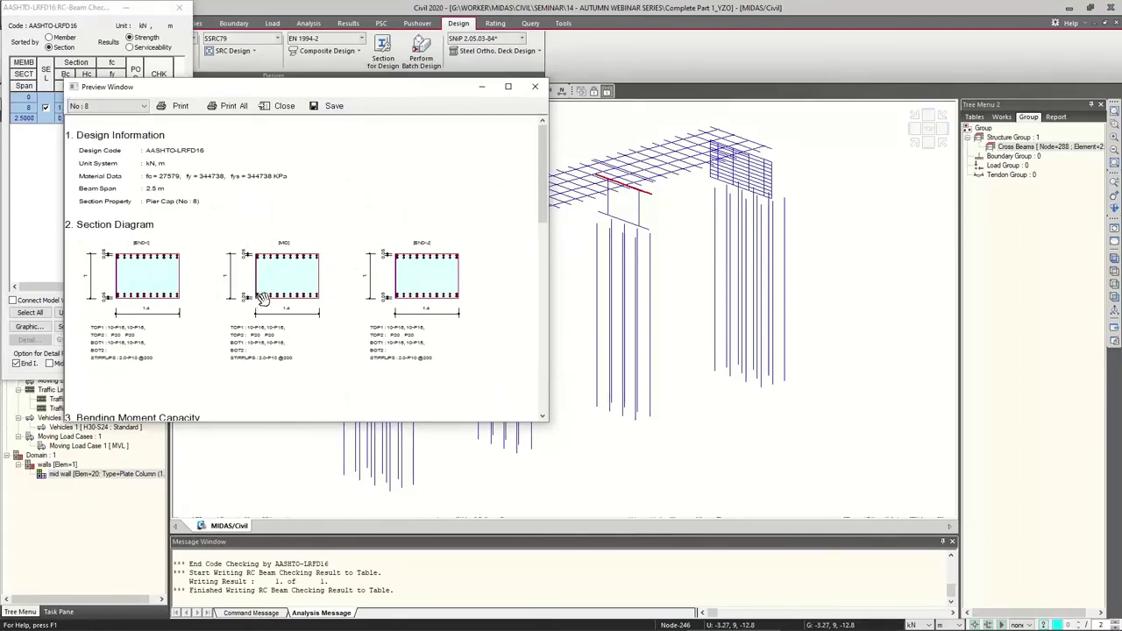
scroll(263, 298, down, 1)
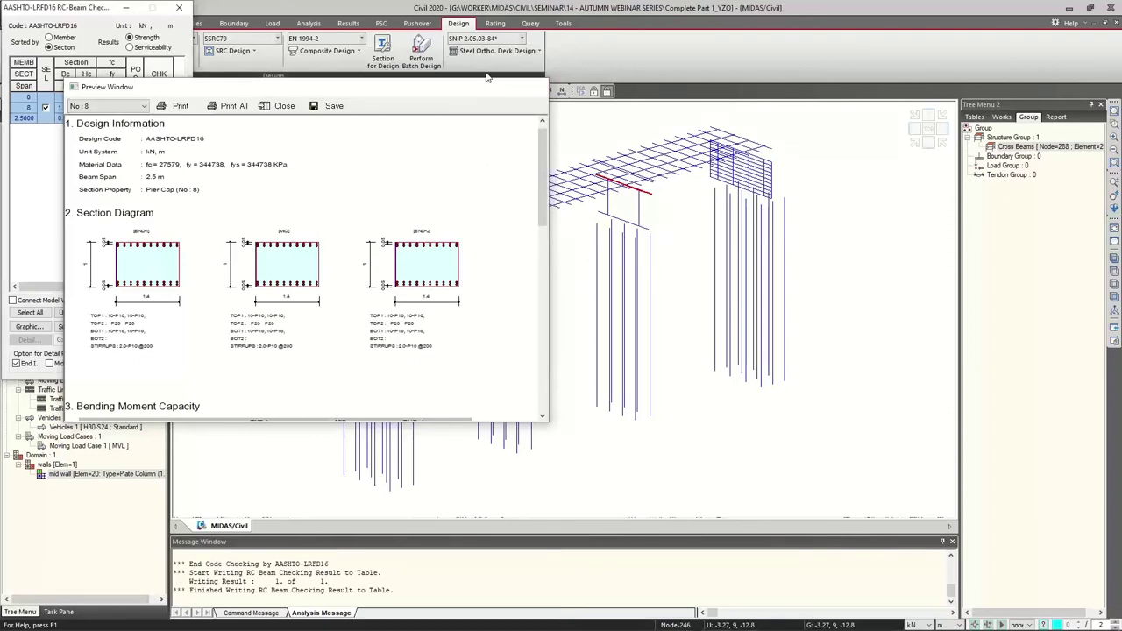
click(535, 89)
click(180, 8)
Open the list of RC design commands.
click(146, 50)
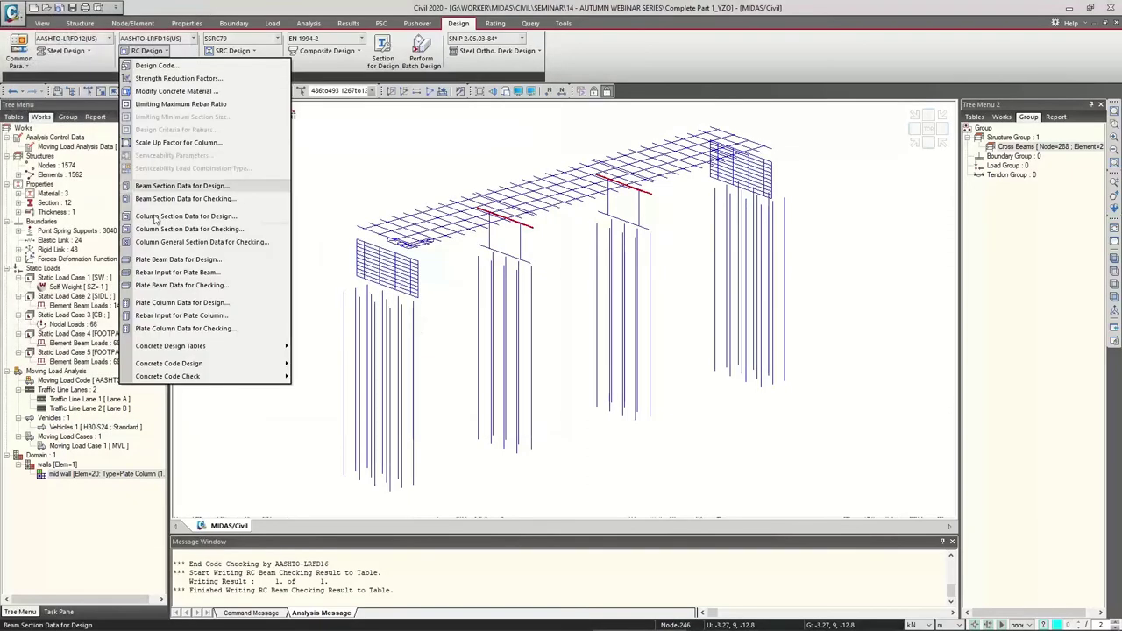